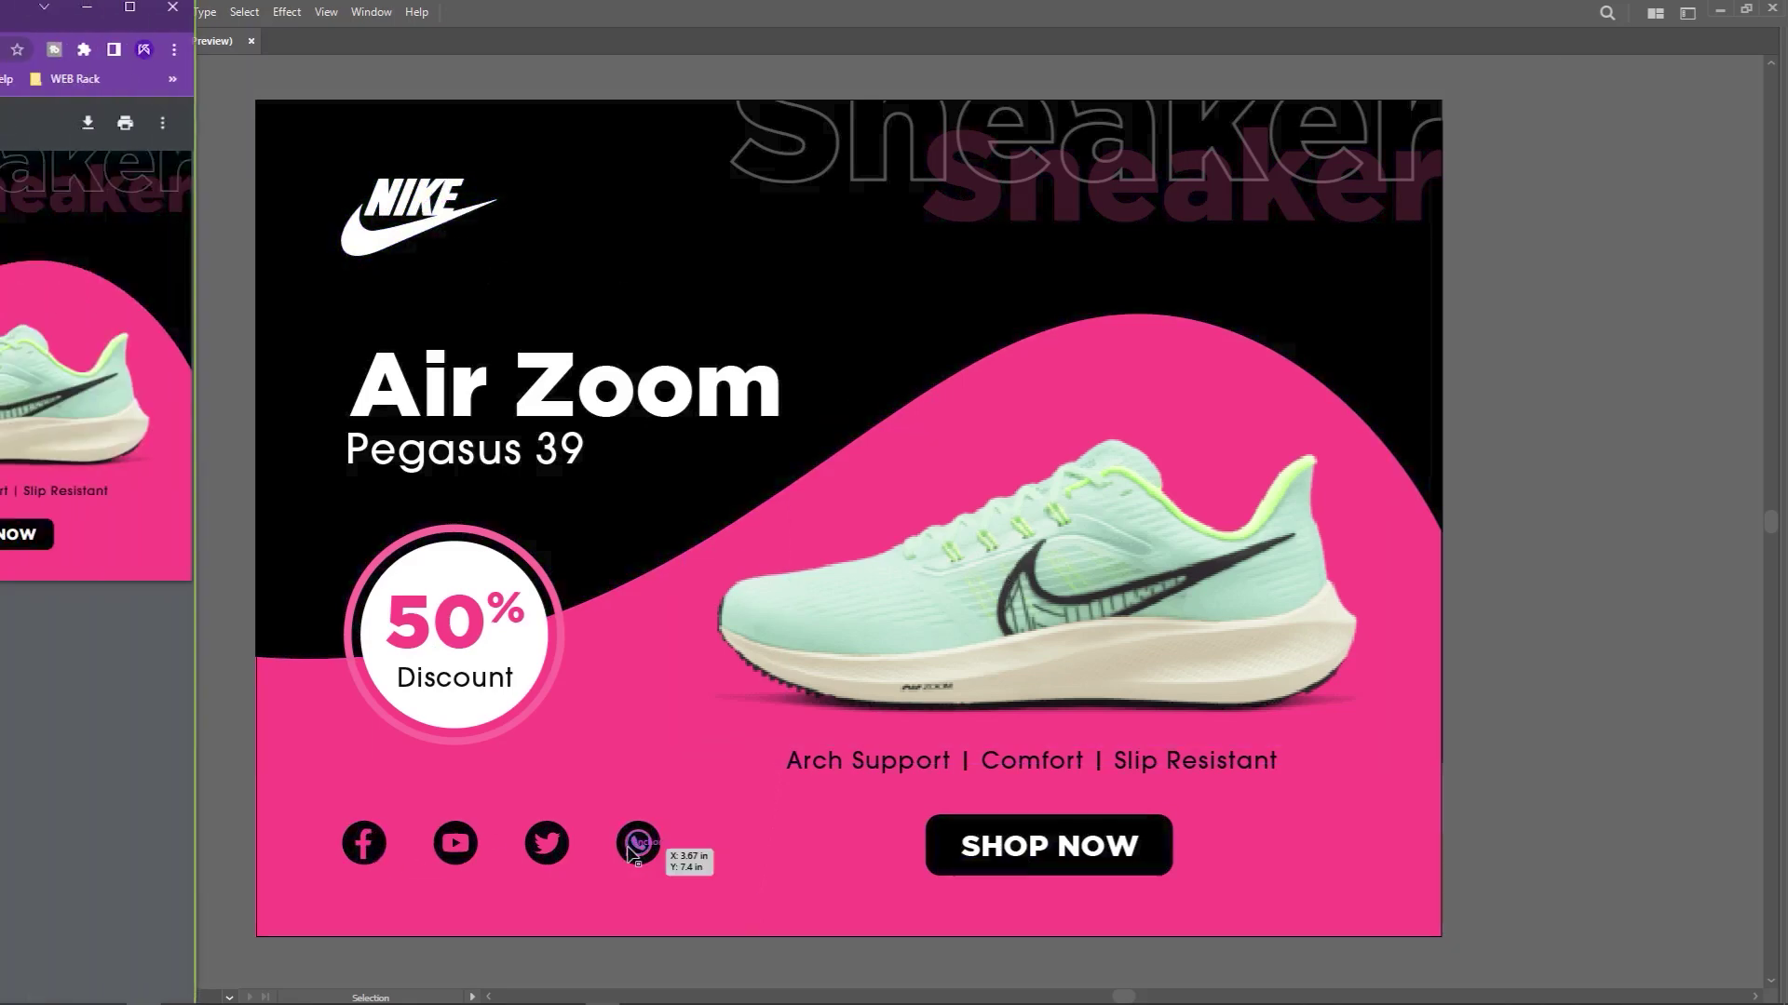
Open the PDF ad's Facebook, YouTube and Twitter icon links in new tabs and view the Facebook page.
right_click(330, 534)
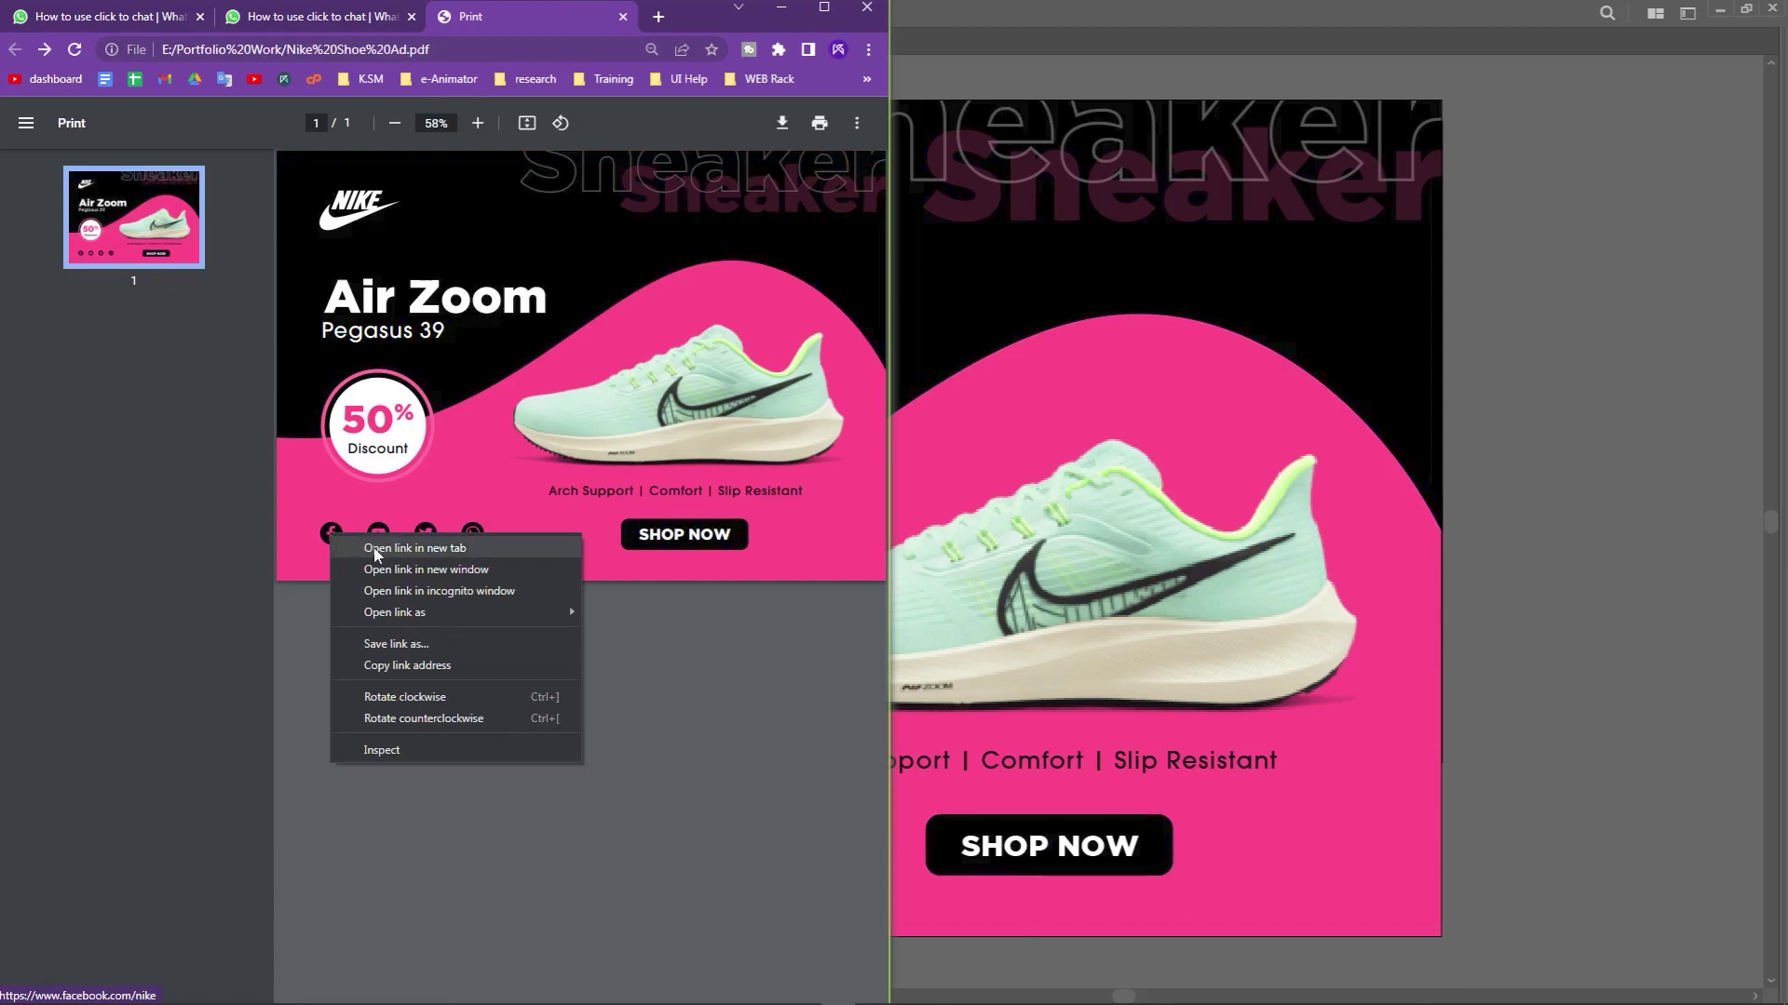
click(455, 555)
right_click(378, 535)
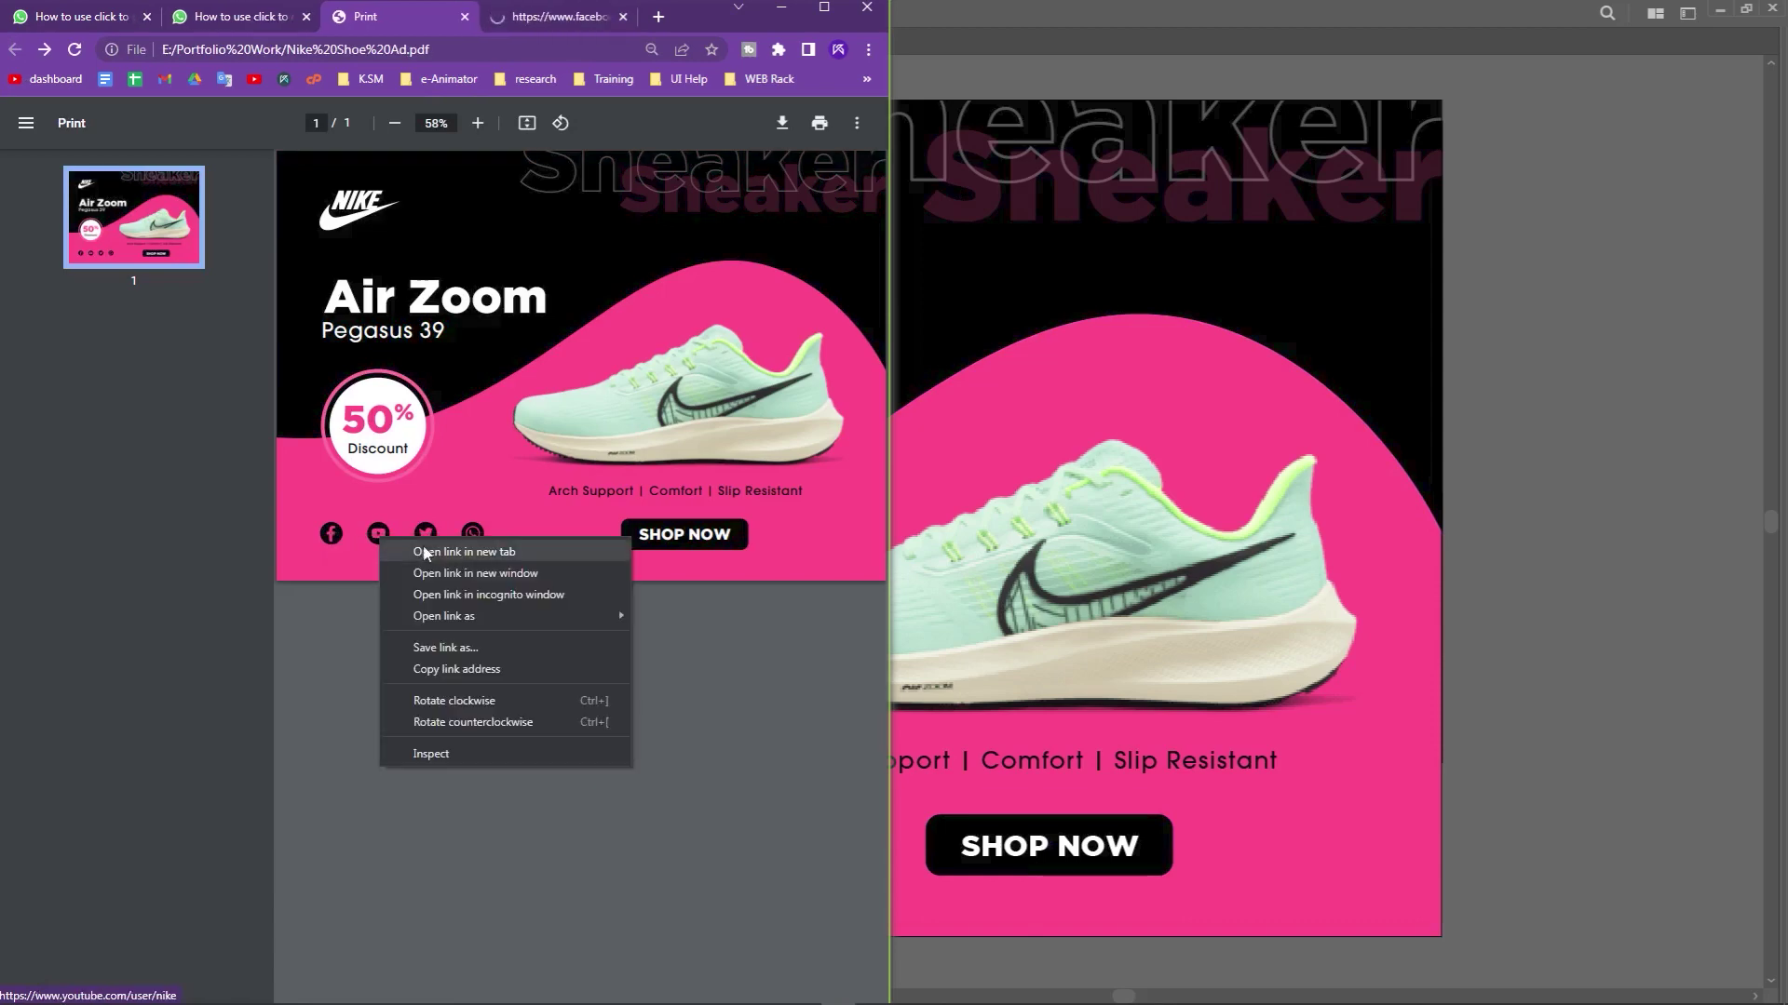
click(441, 555)
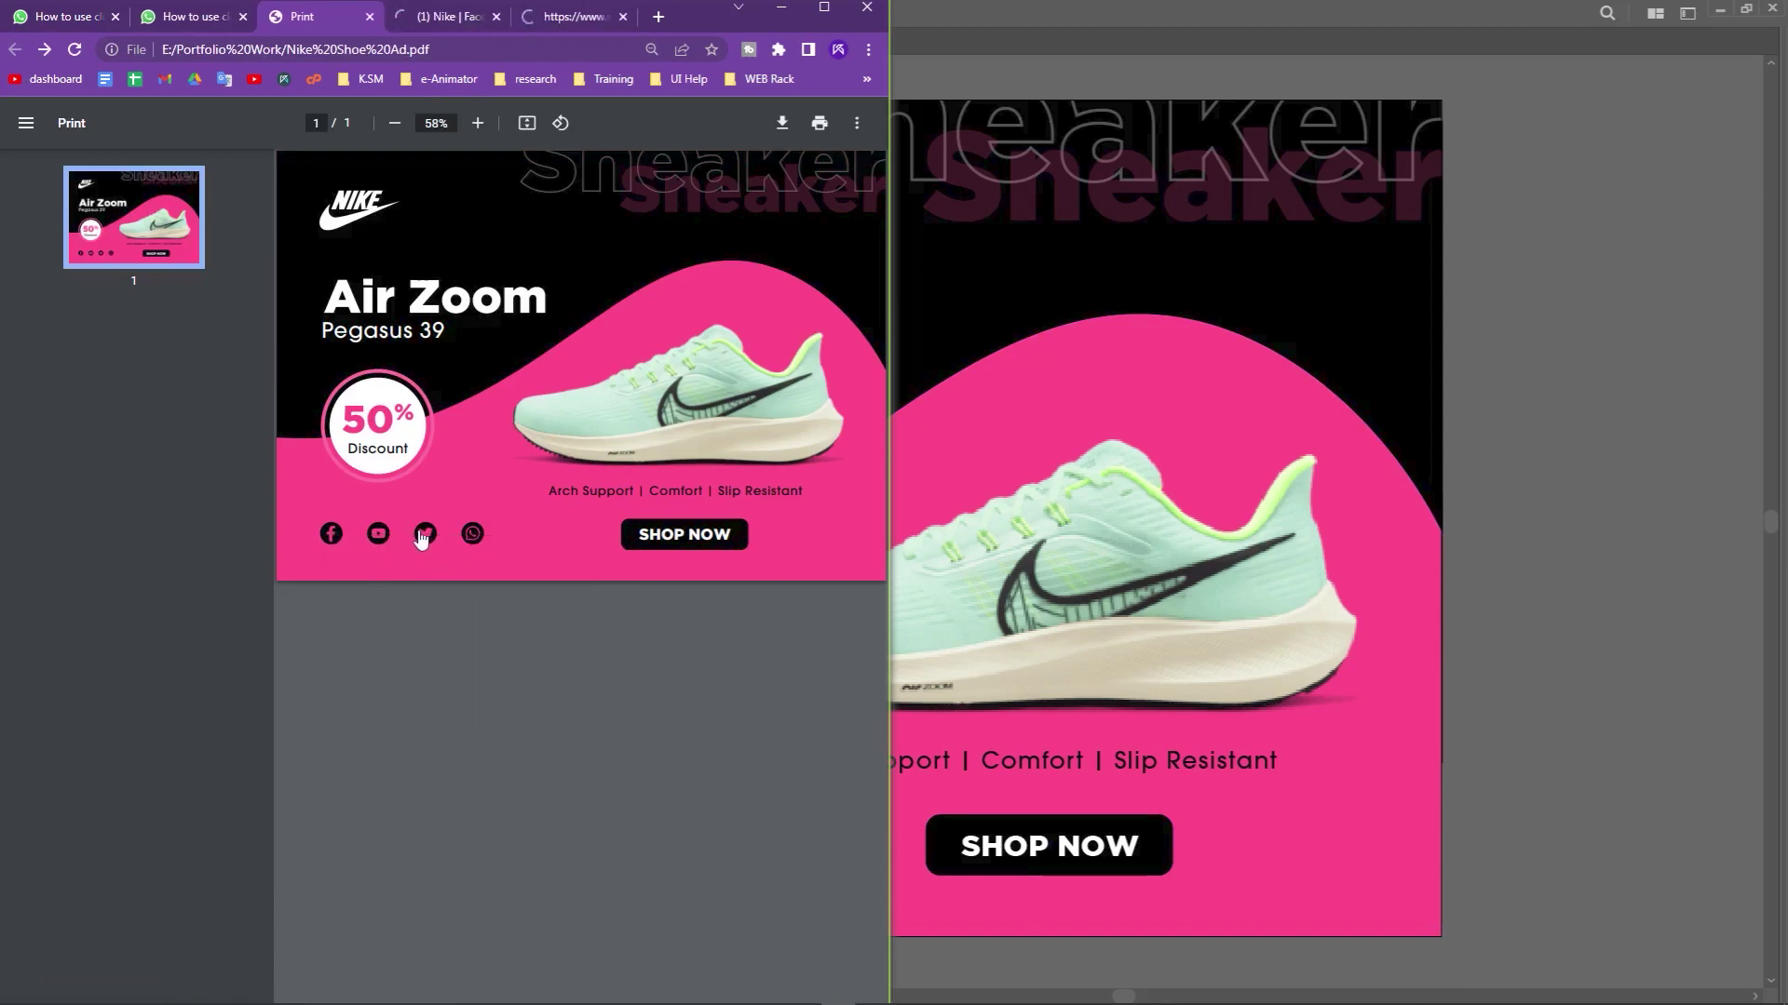
right_click(426, 533)
click(483, 556)
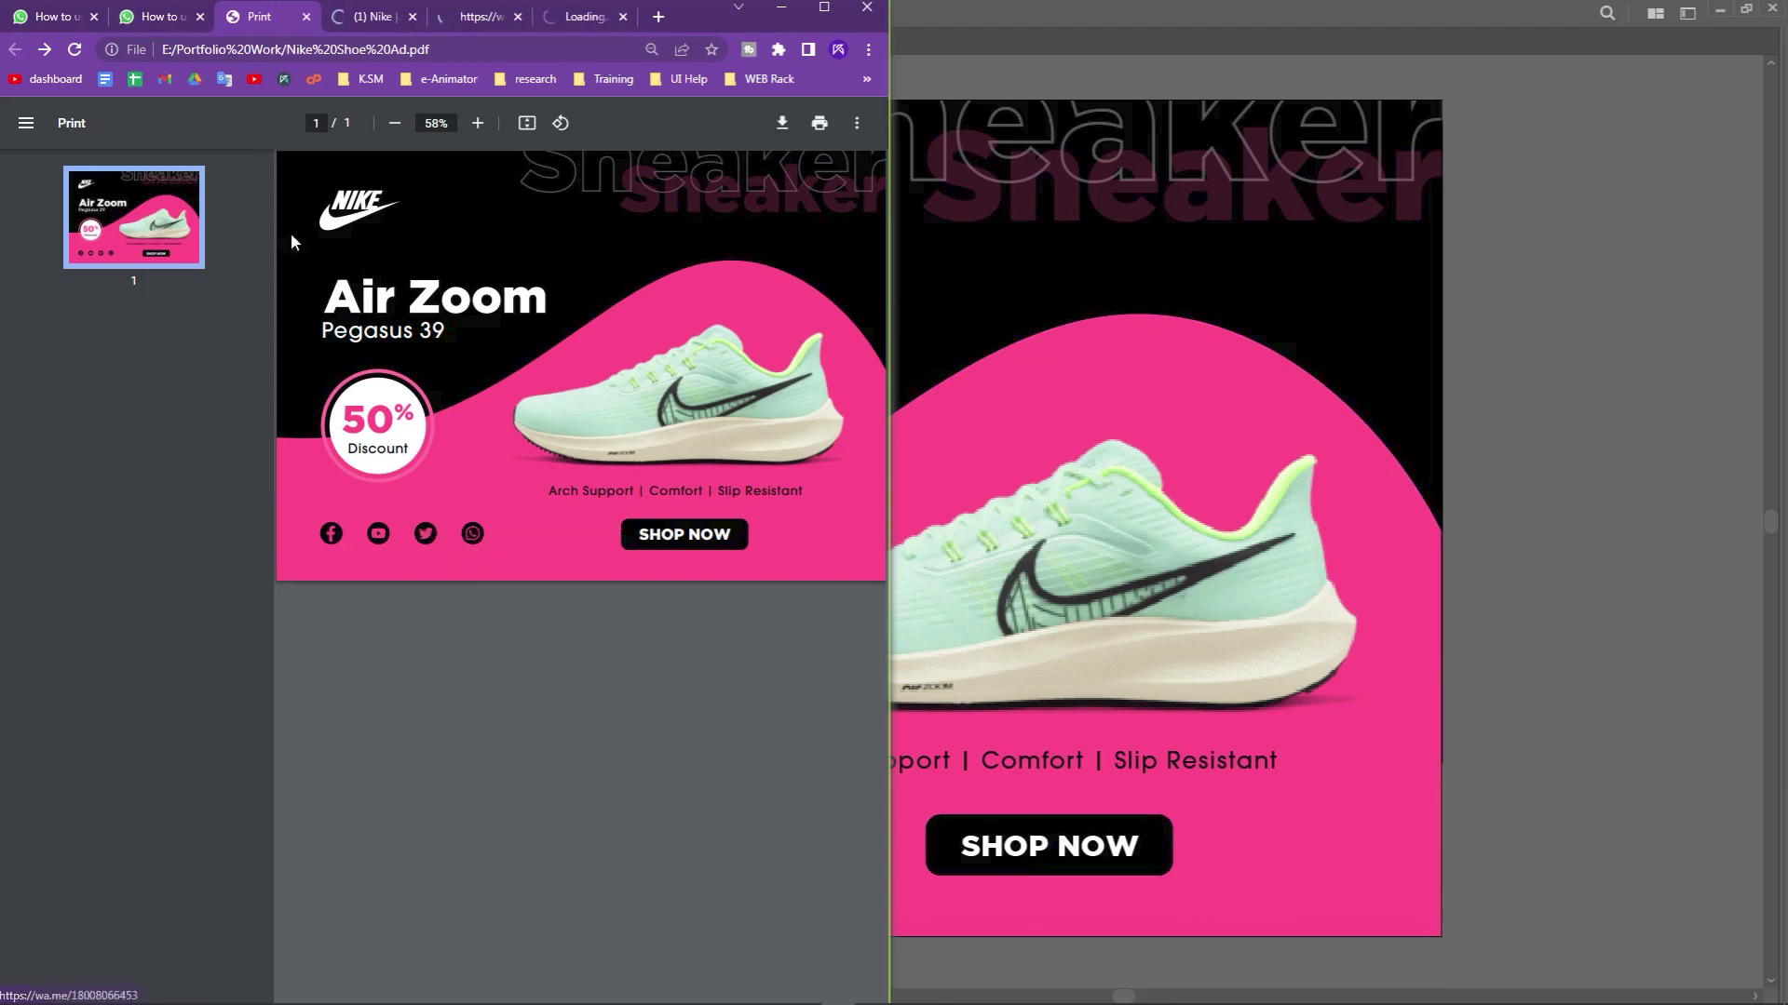
click(376, 18)
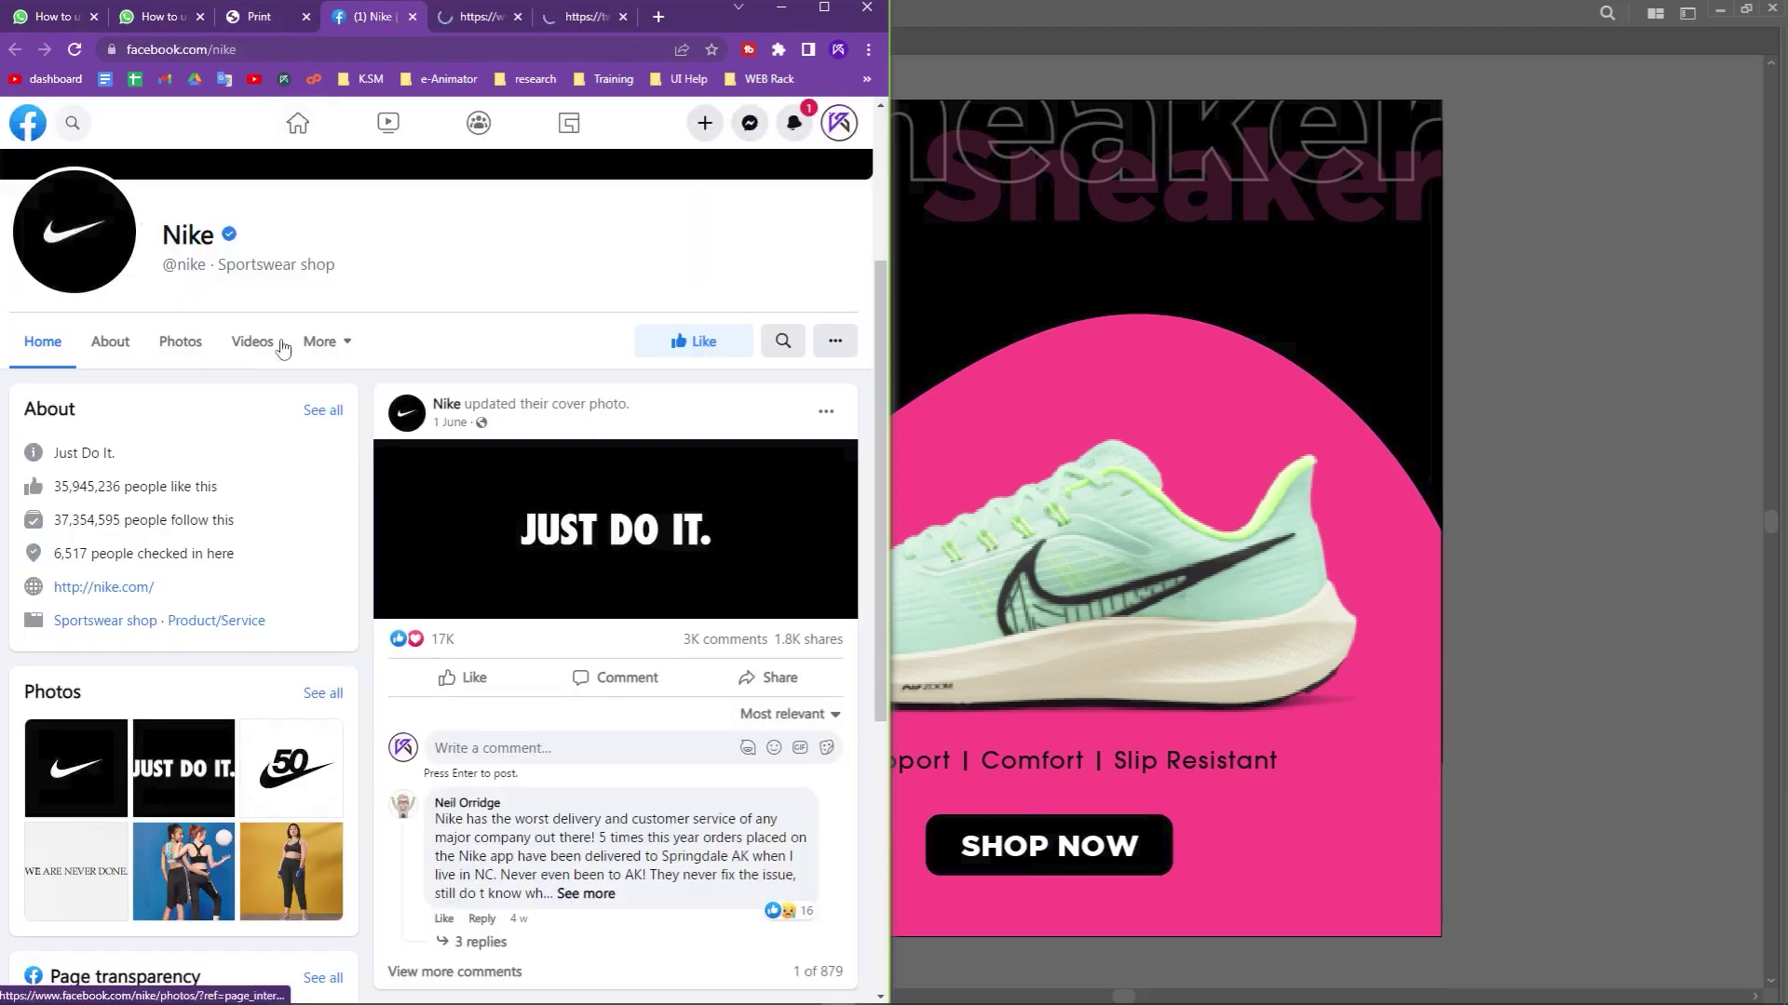
Switch to Illustrator and add a new layer named Link to the Nike Shoe Ad document.
key(alt+Tab)
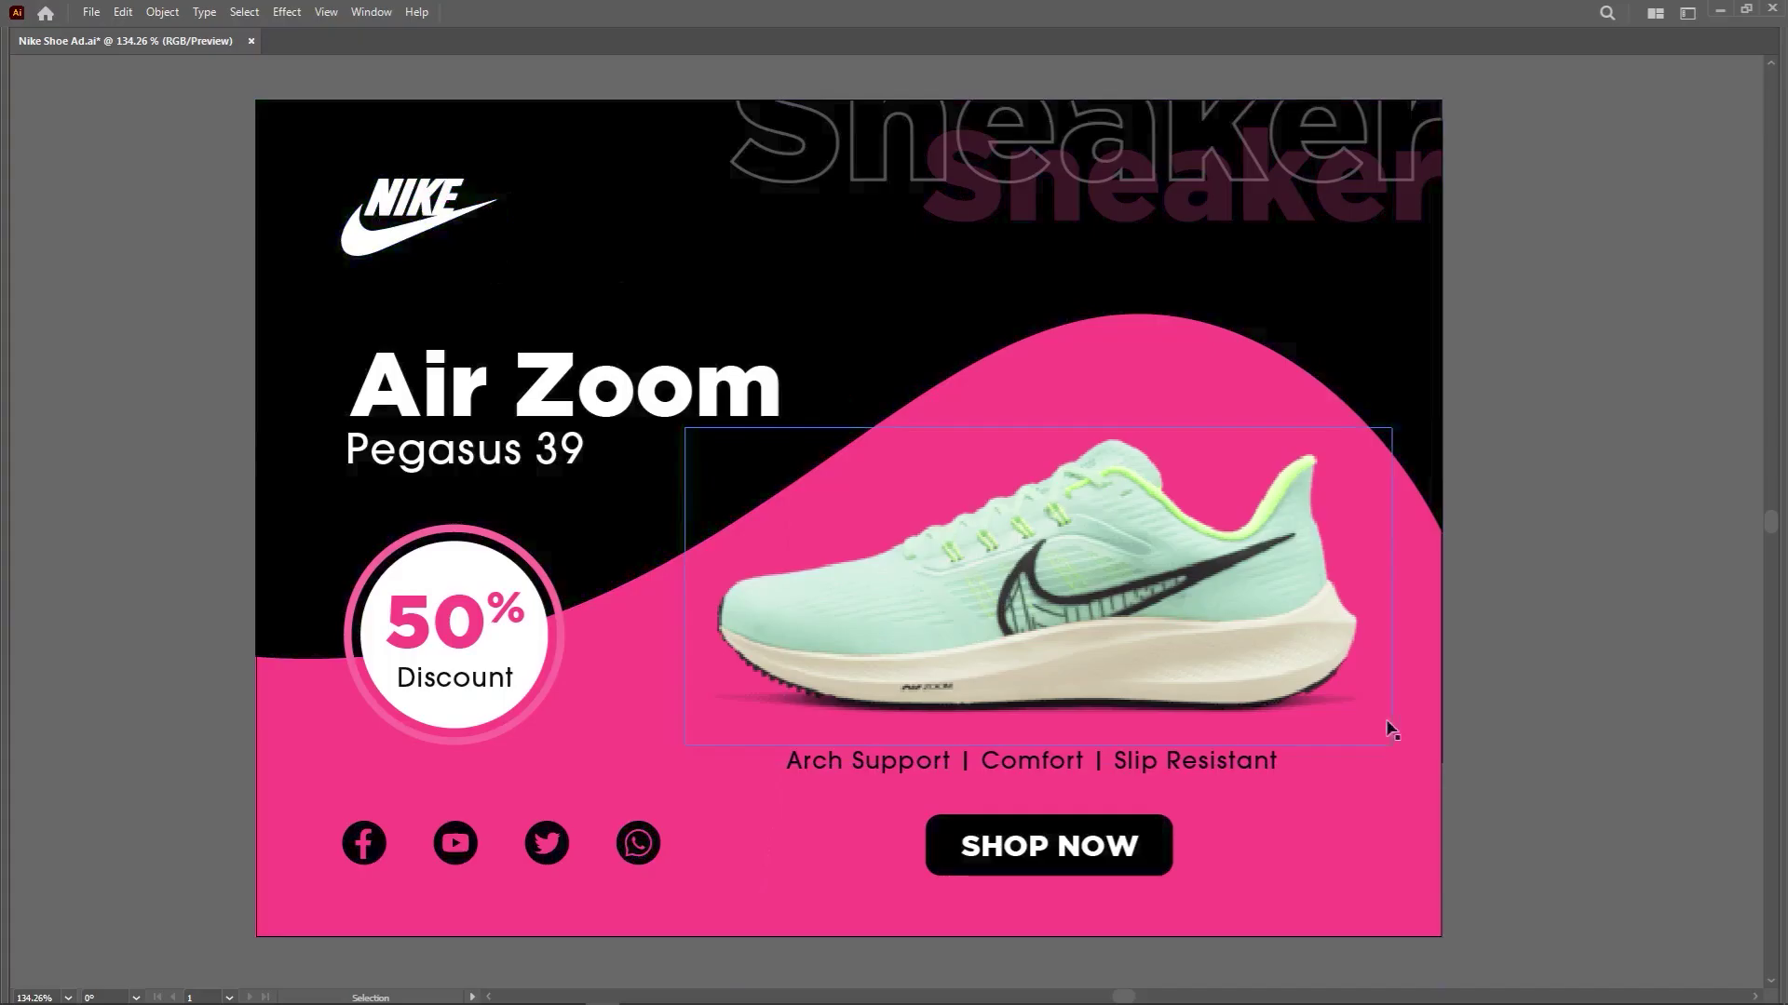
click(1553, 551)
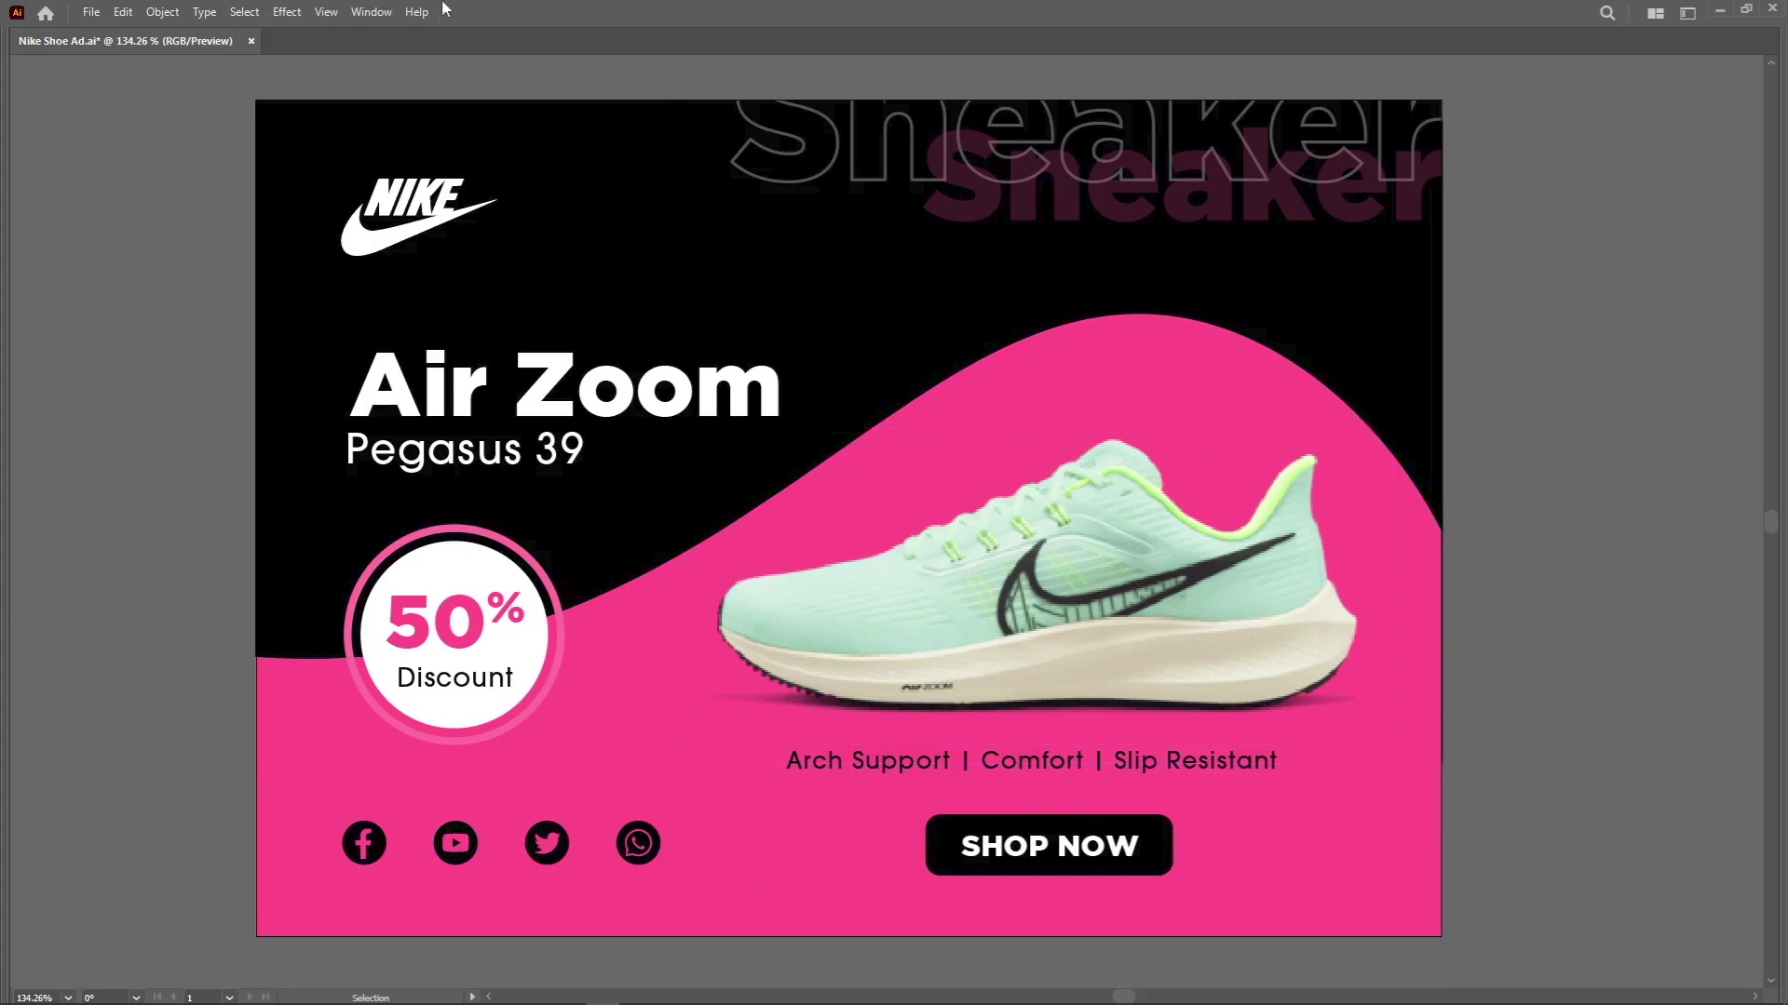
click(366, 13)
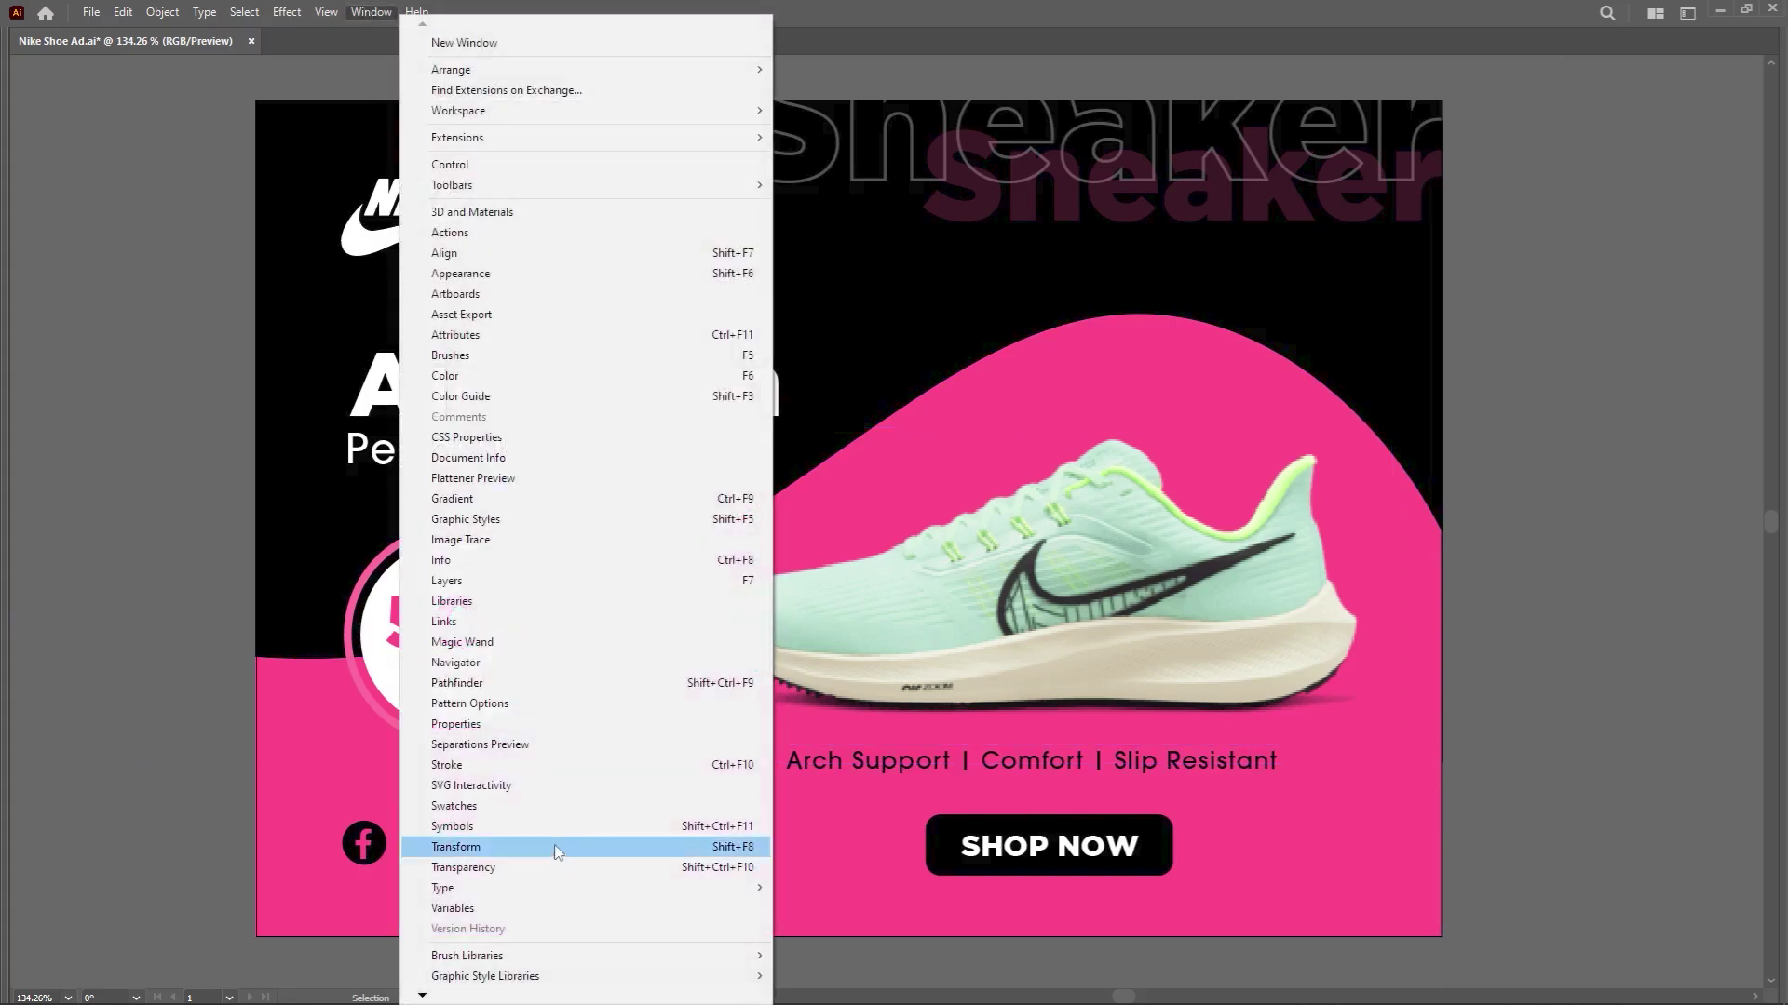
click(449, 581)
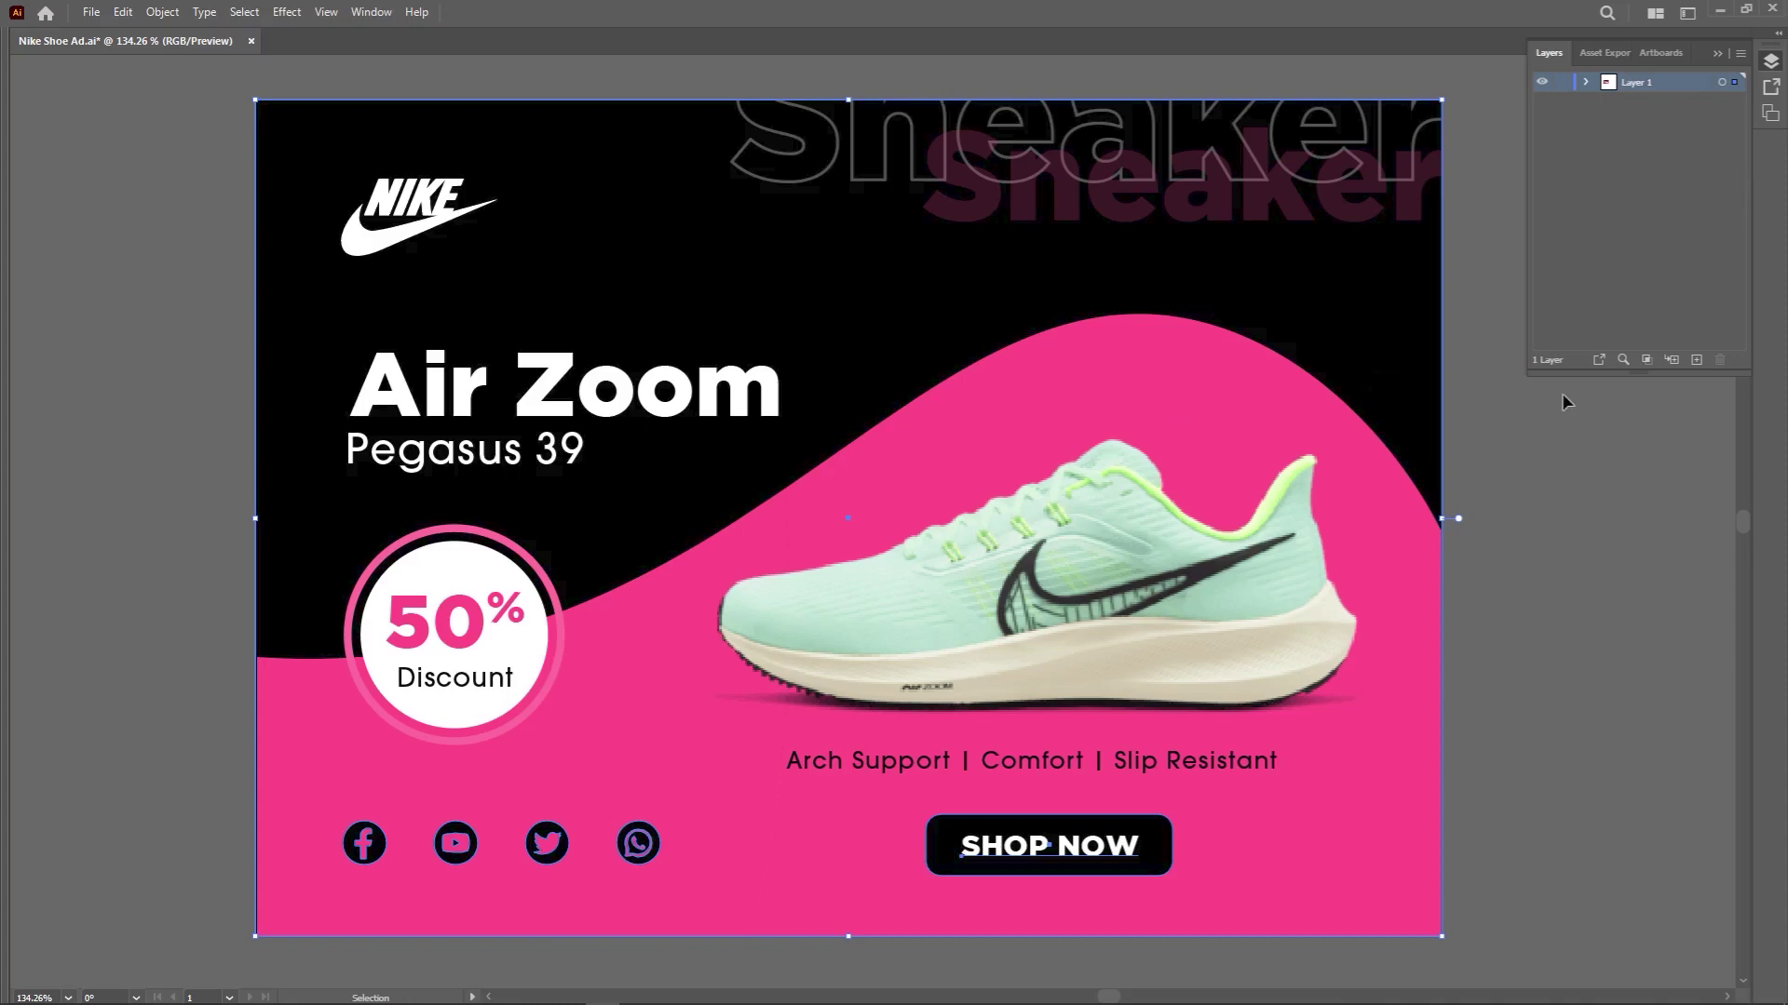
click(1696, 359)
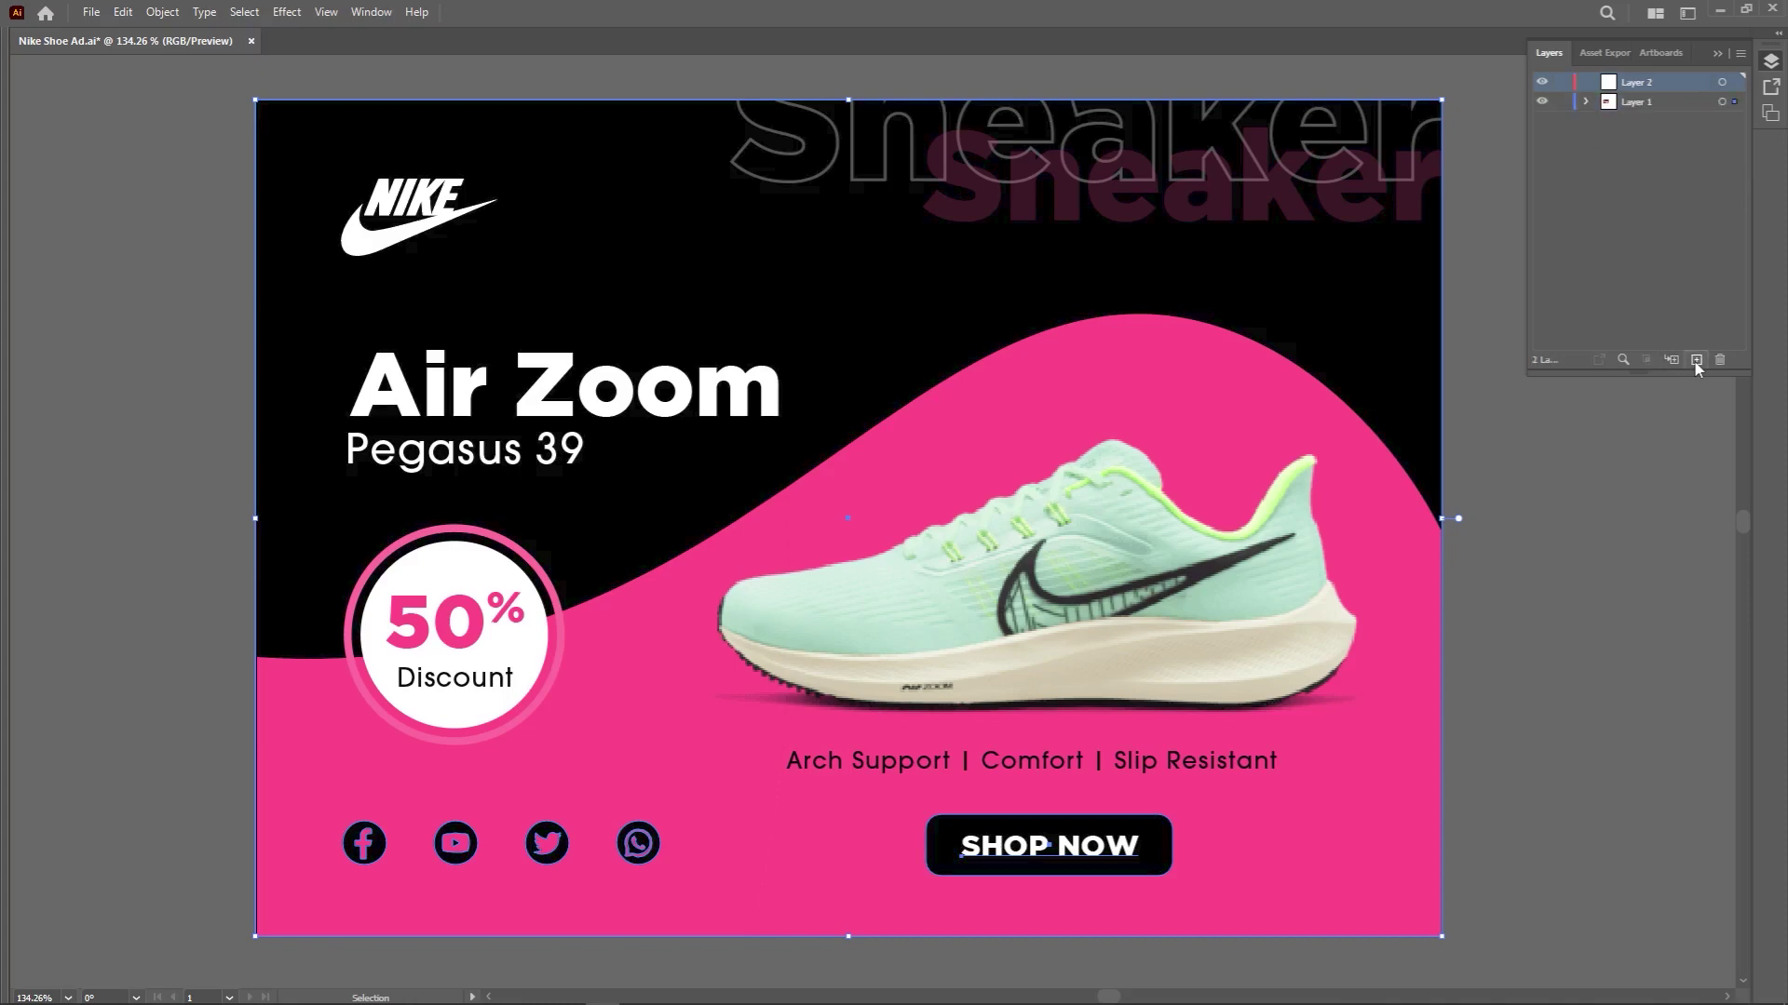
double_click(1629, 82)
key(Return)
click(1621, 551)
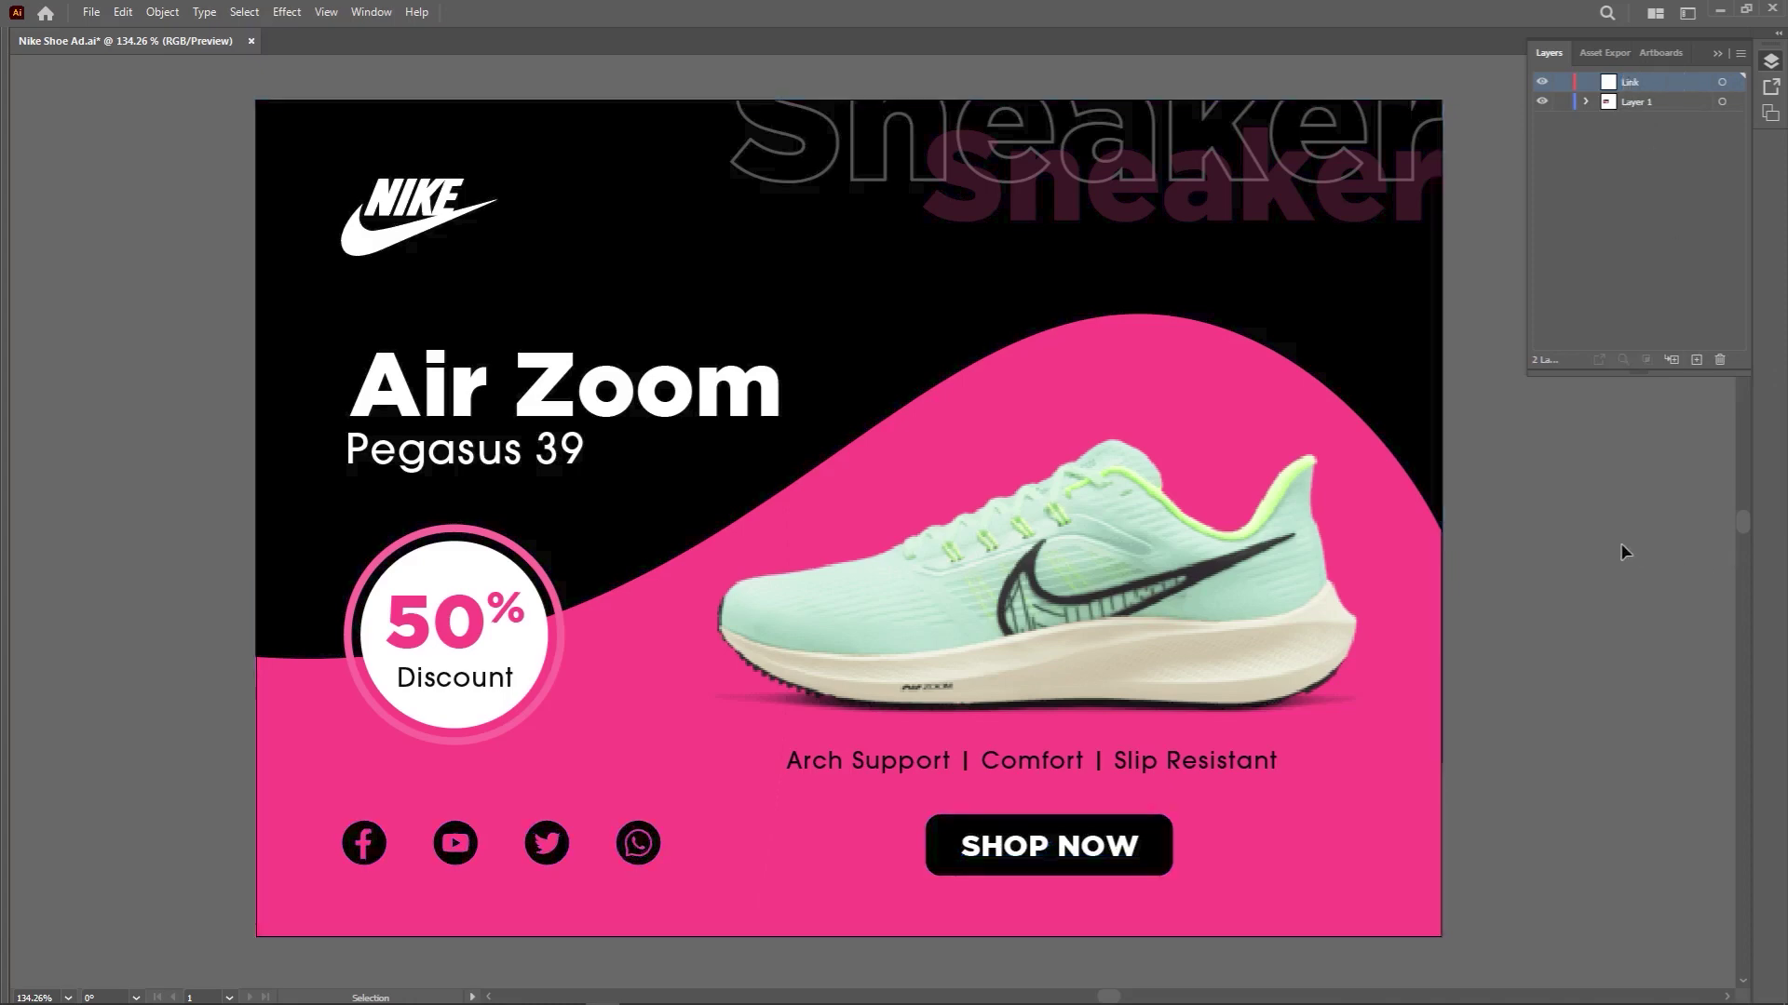
Select the link texts beside the artboard and move them to the Link layer.
drag(1638, 530, 718, 528)
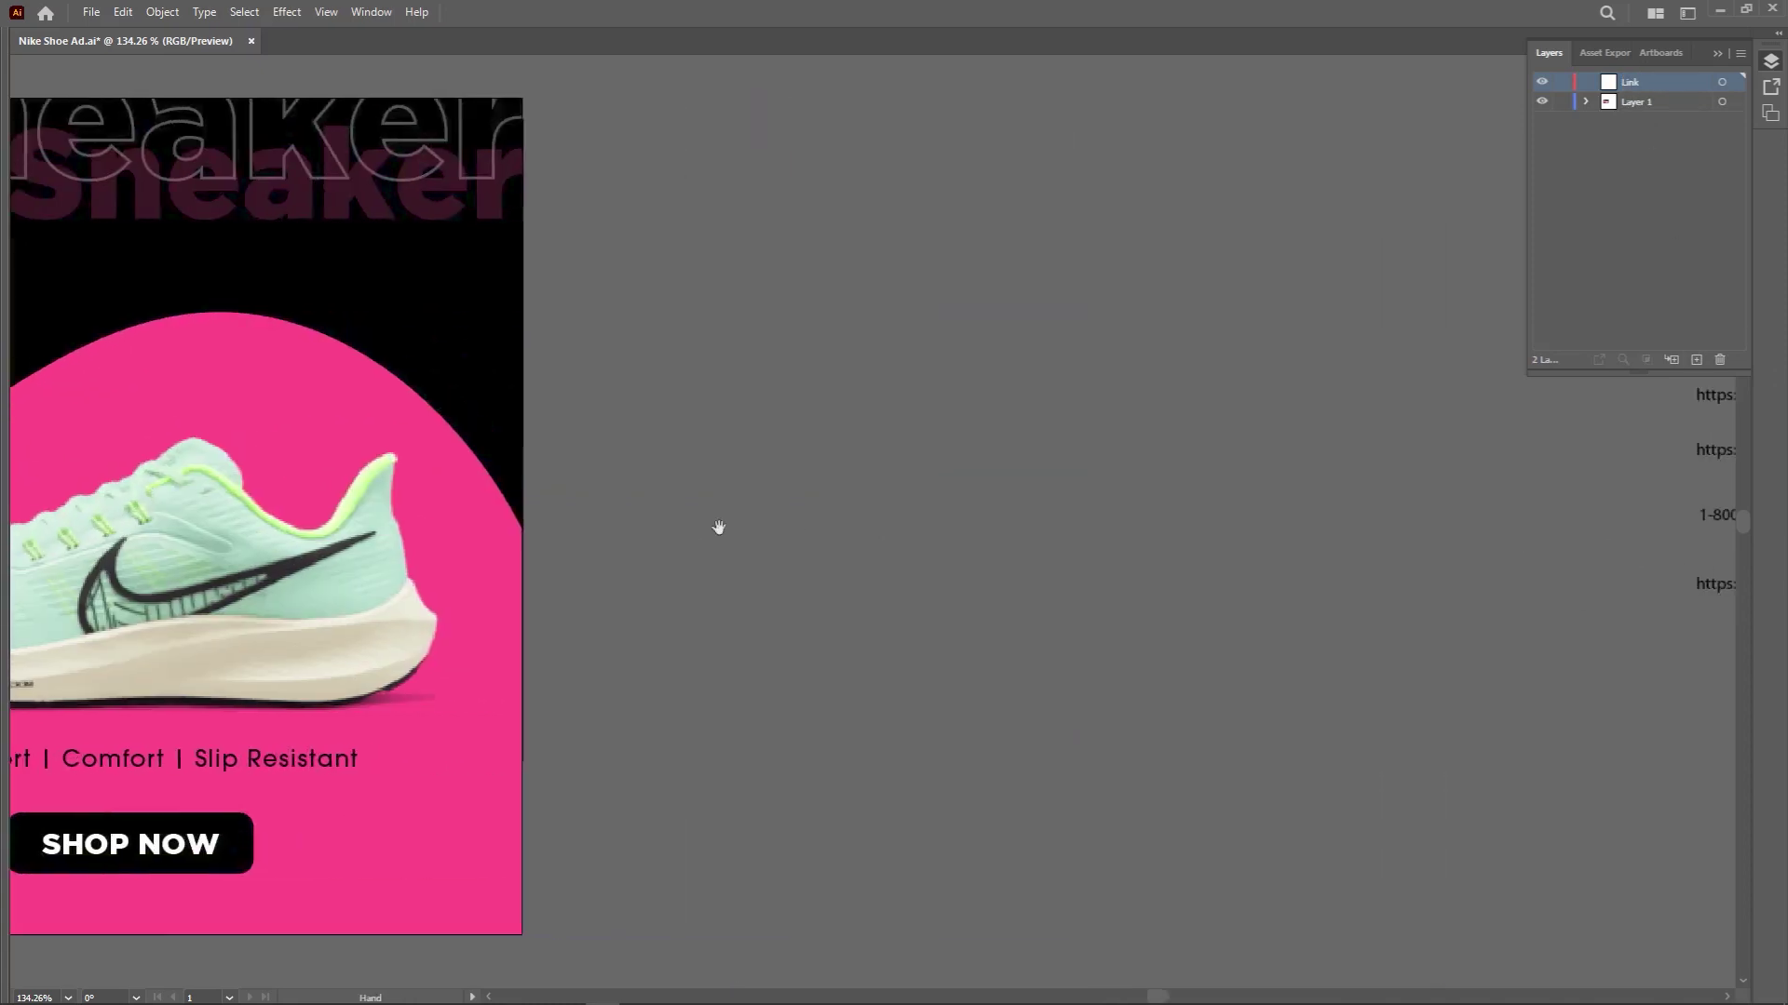
drag(1504, 527, 907, 522)
drag(1095, 236, 1205, 570)
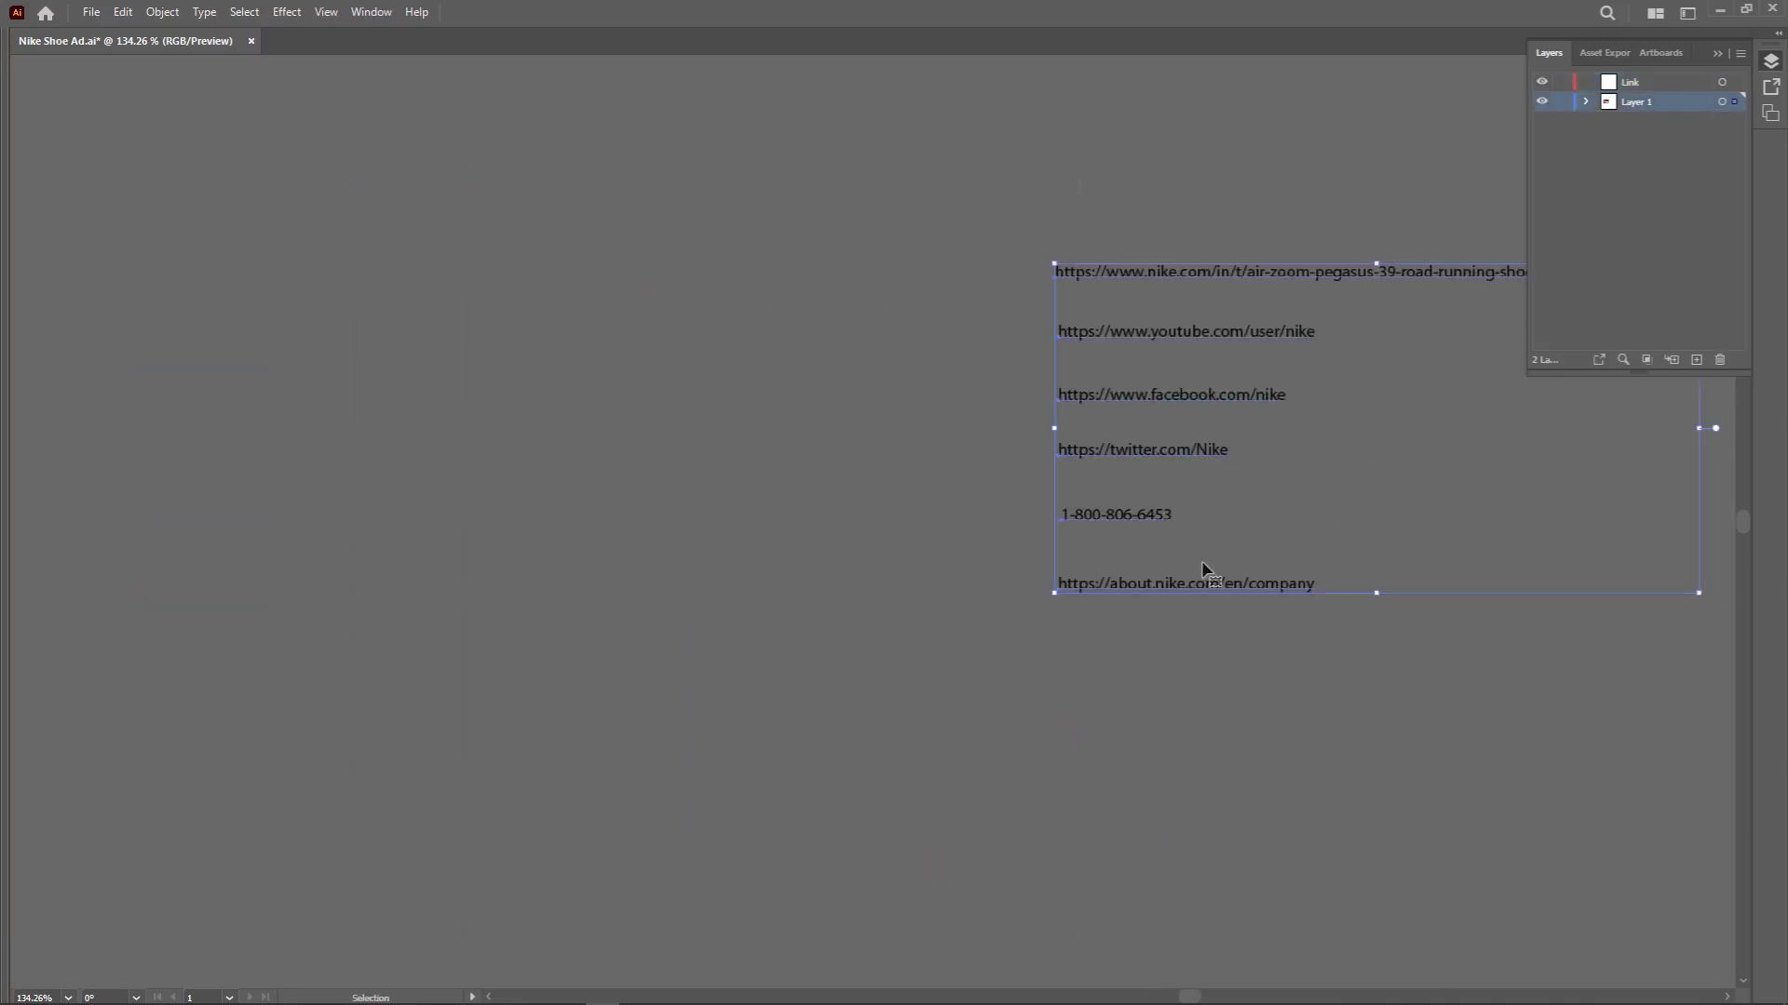
drag(1205, 447, 323, 447)
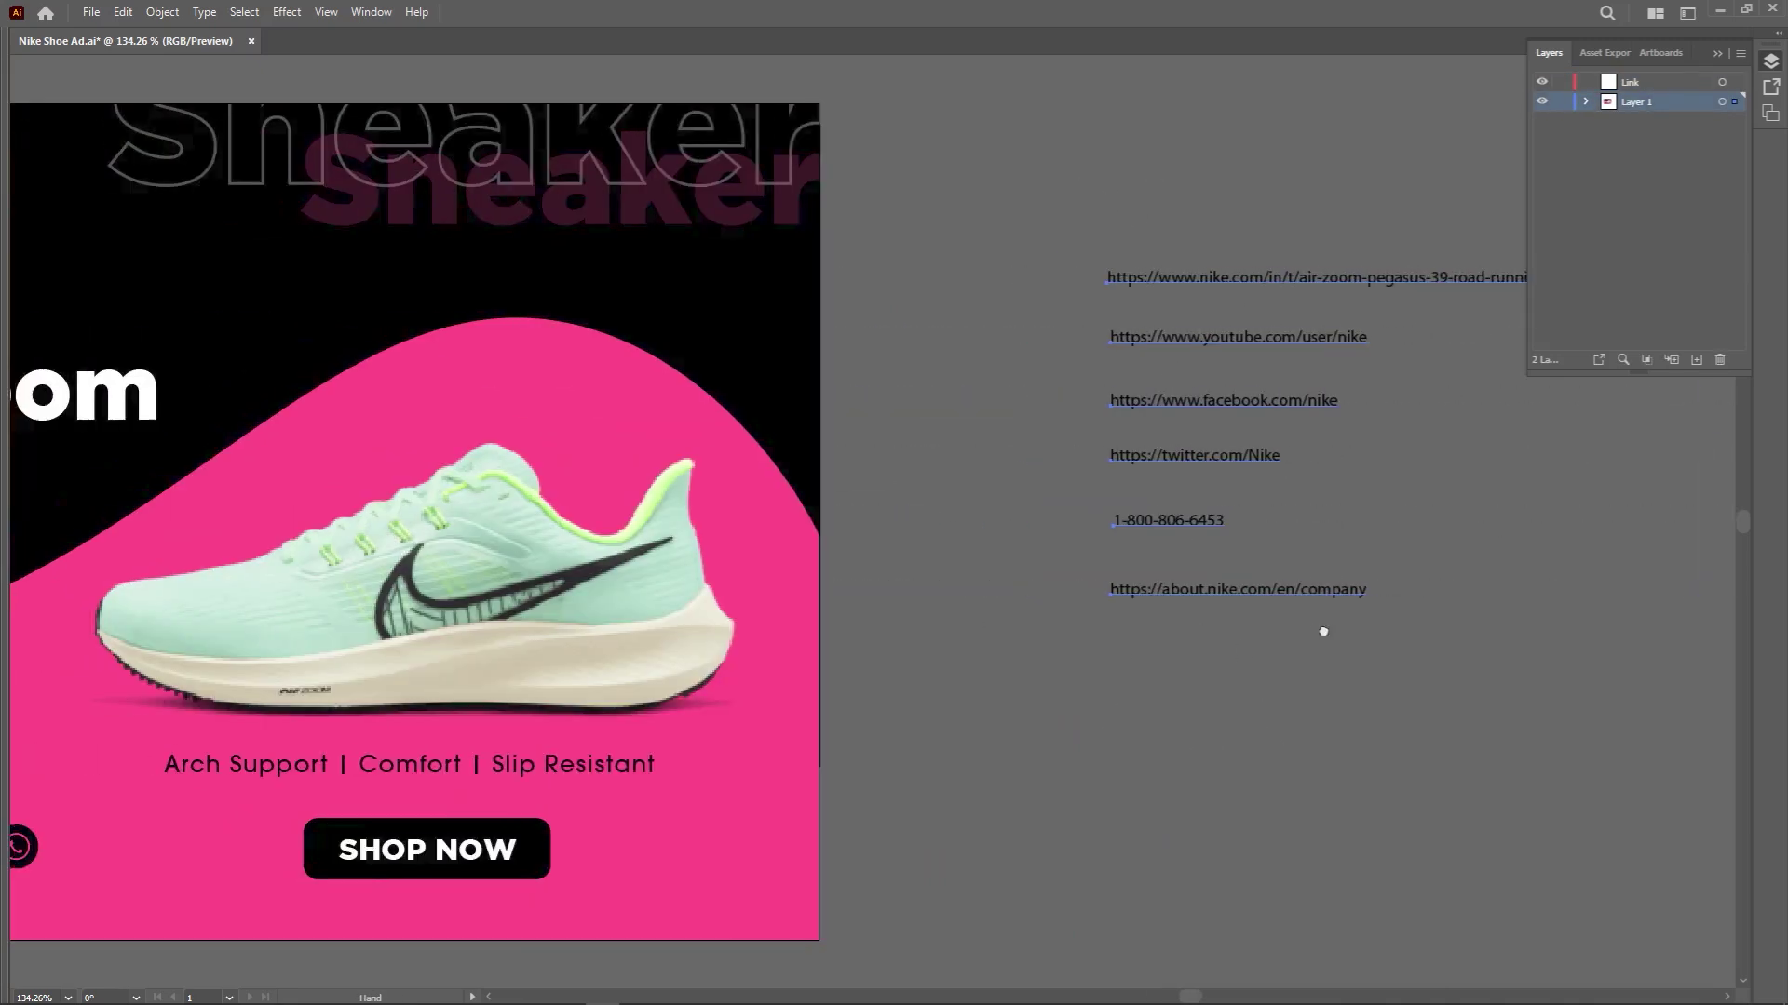
drag(1226, 456, 1045, 458)
click(1152, 655)
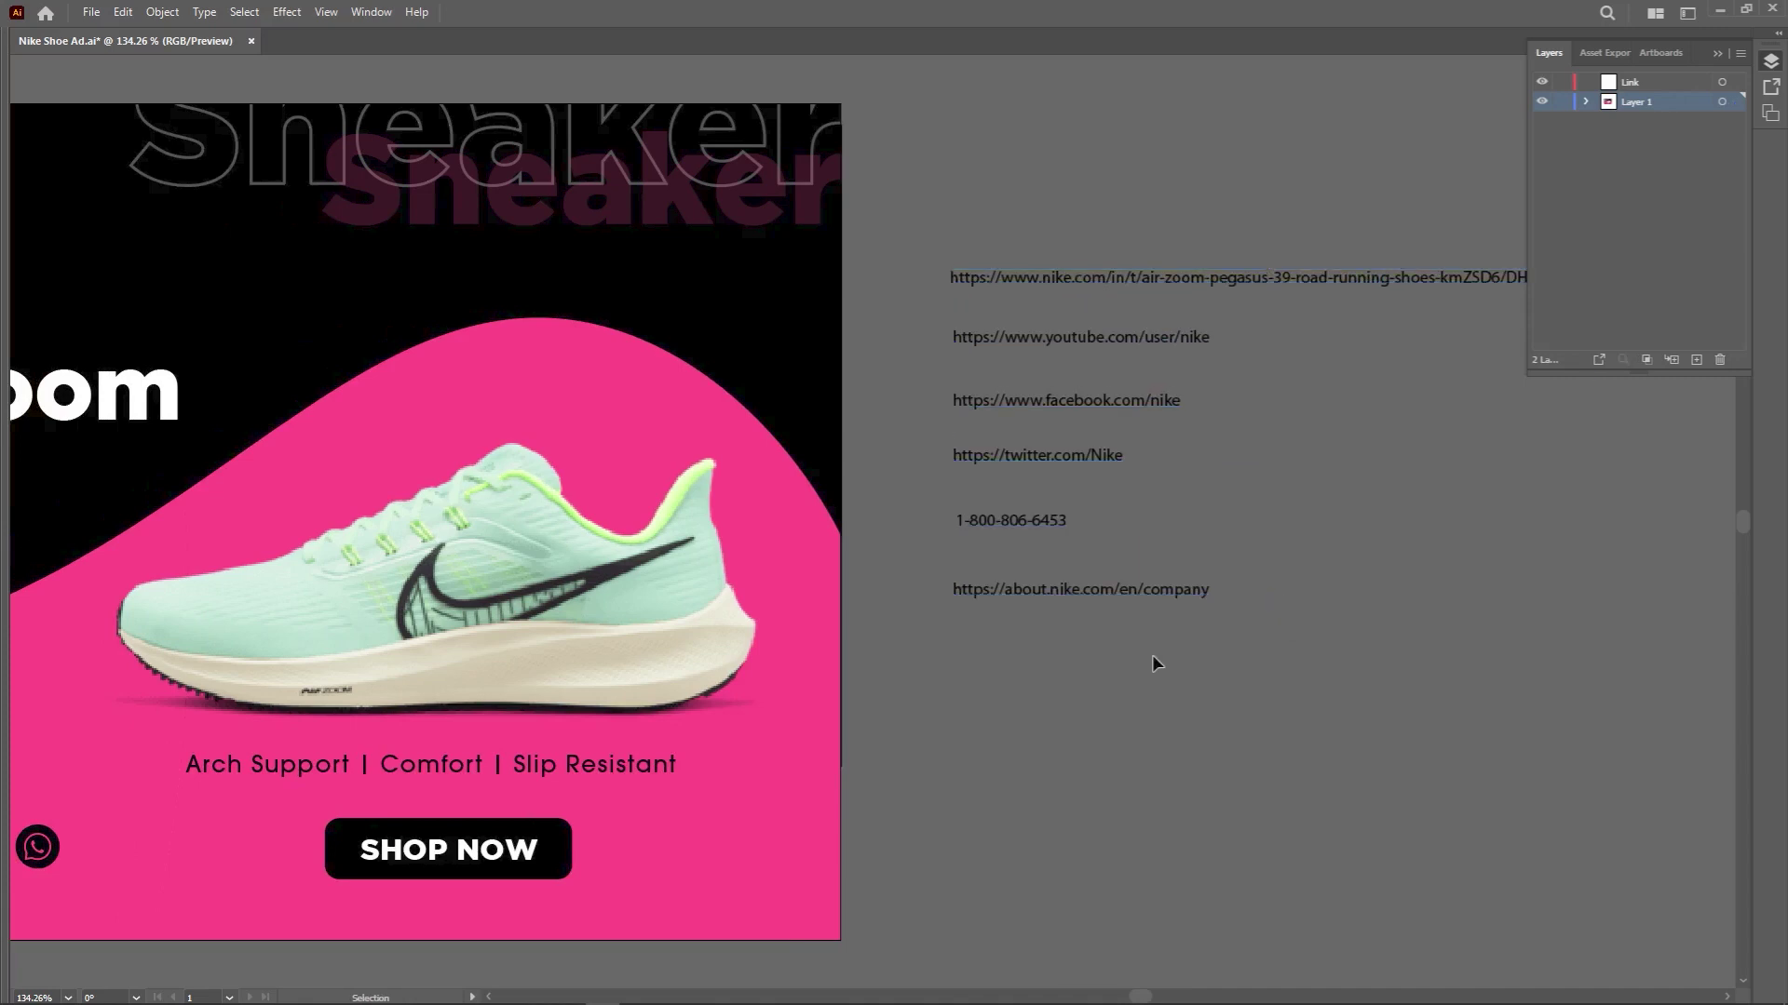
click(1219, 279)
key(space)
drag(1200, 408, 1249, 331)
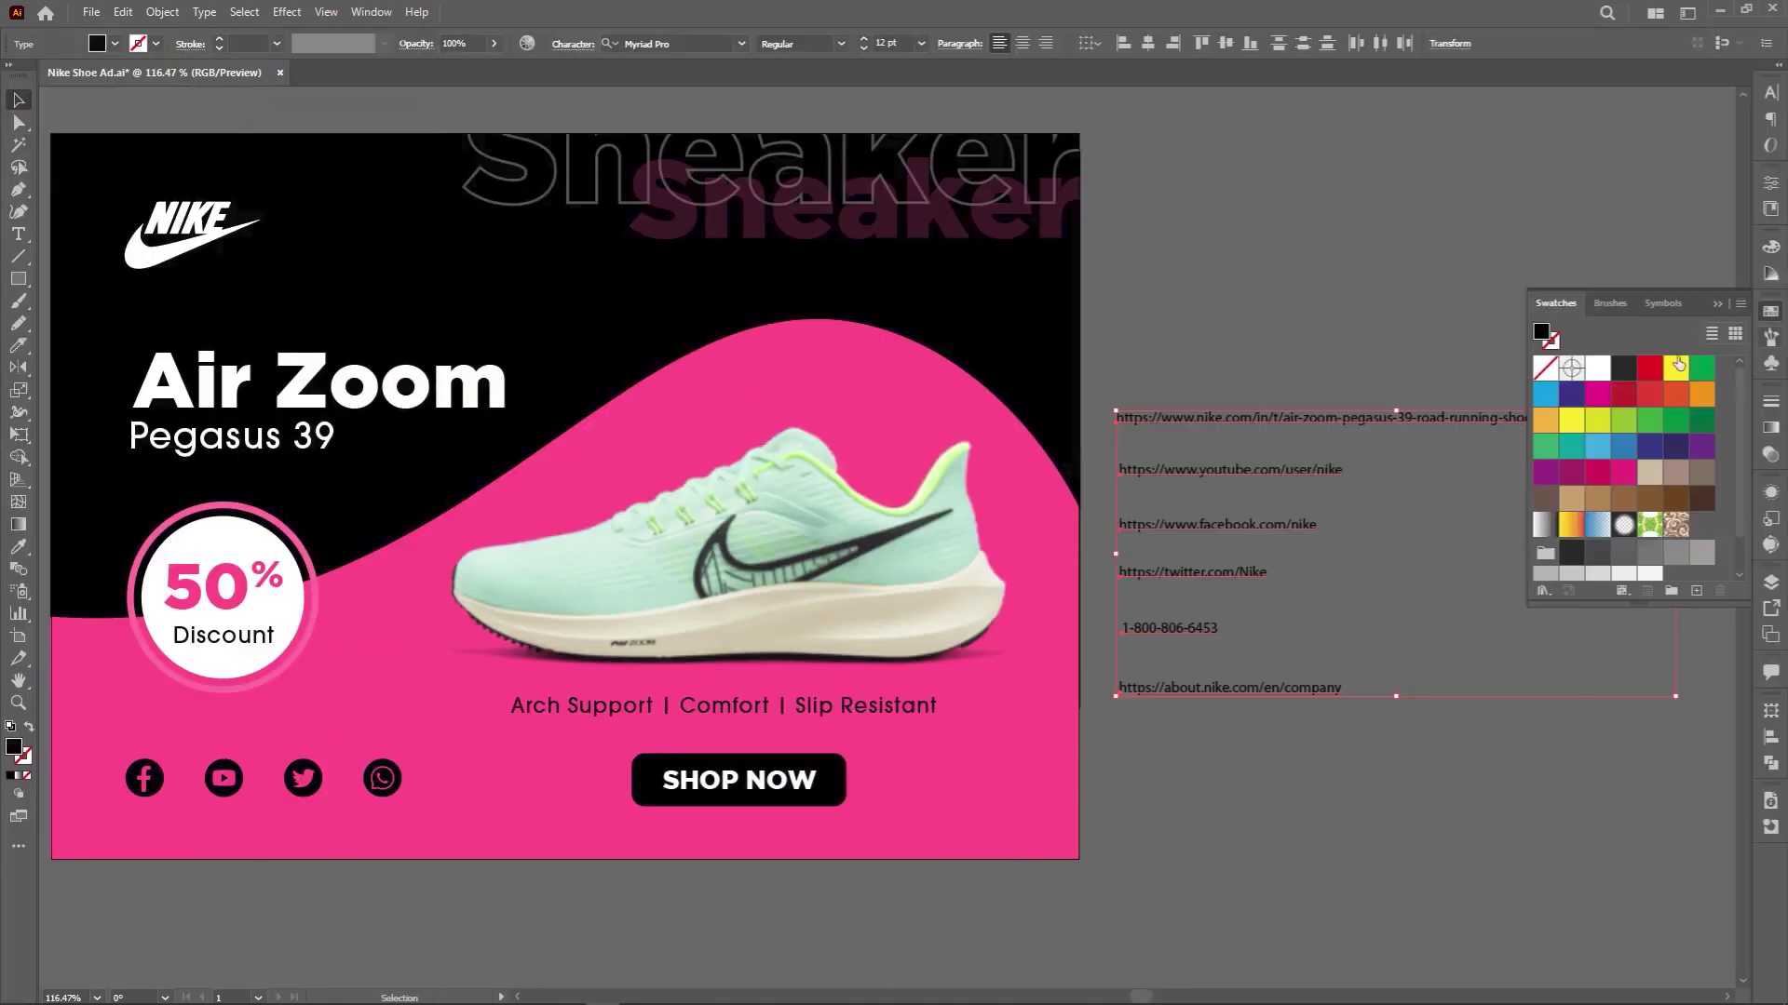
Fill the selected link texts with the yellow swatch.
click(1676, 370)
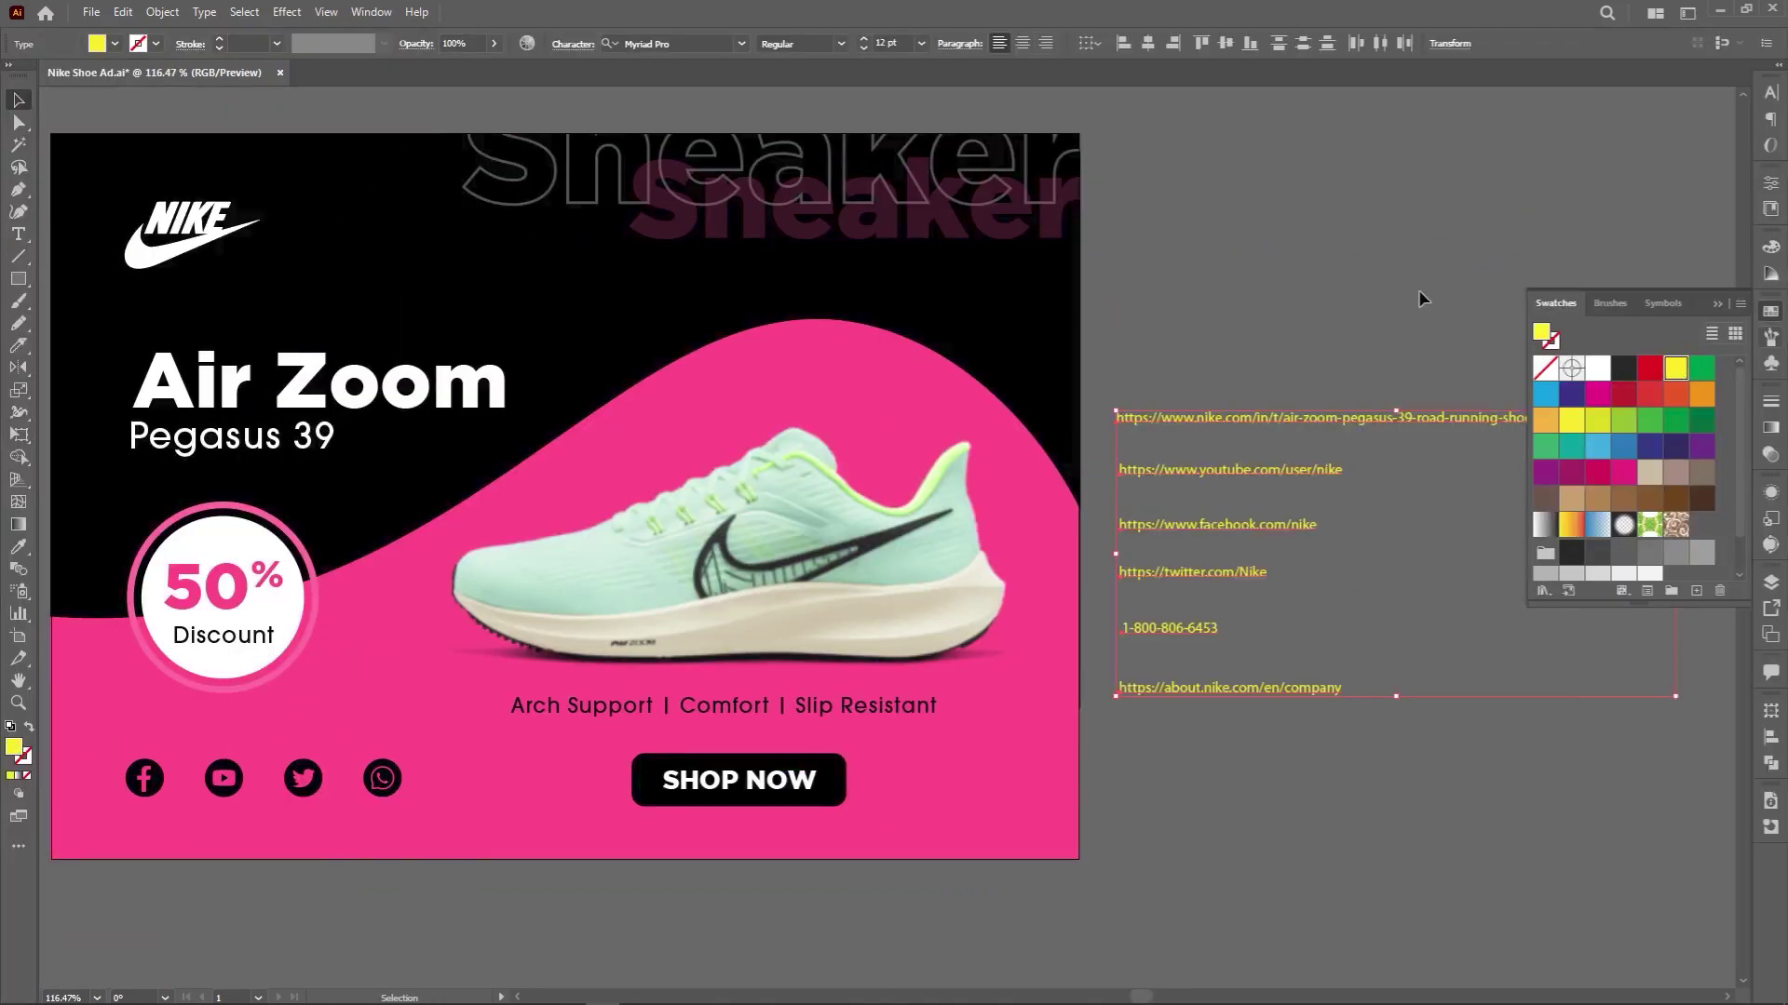
key(Tab)
key(space)
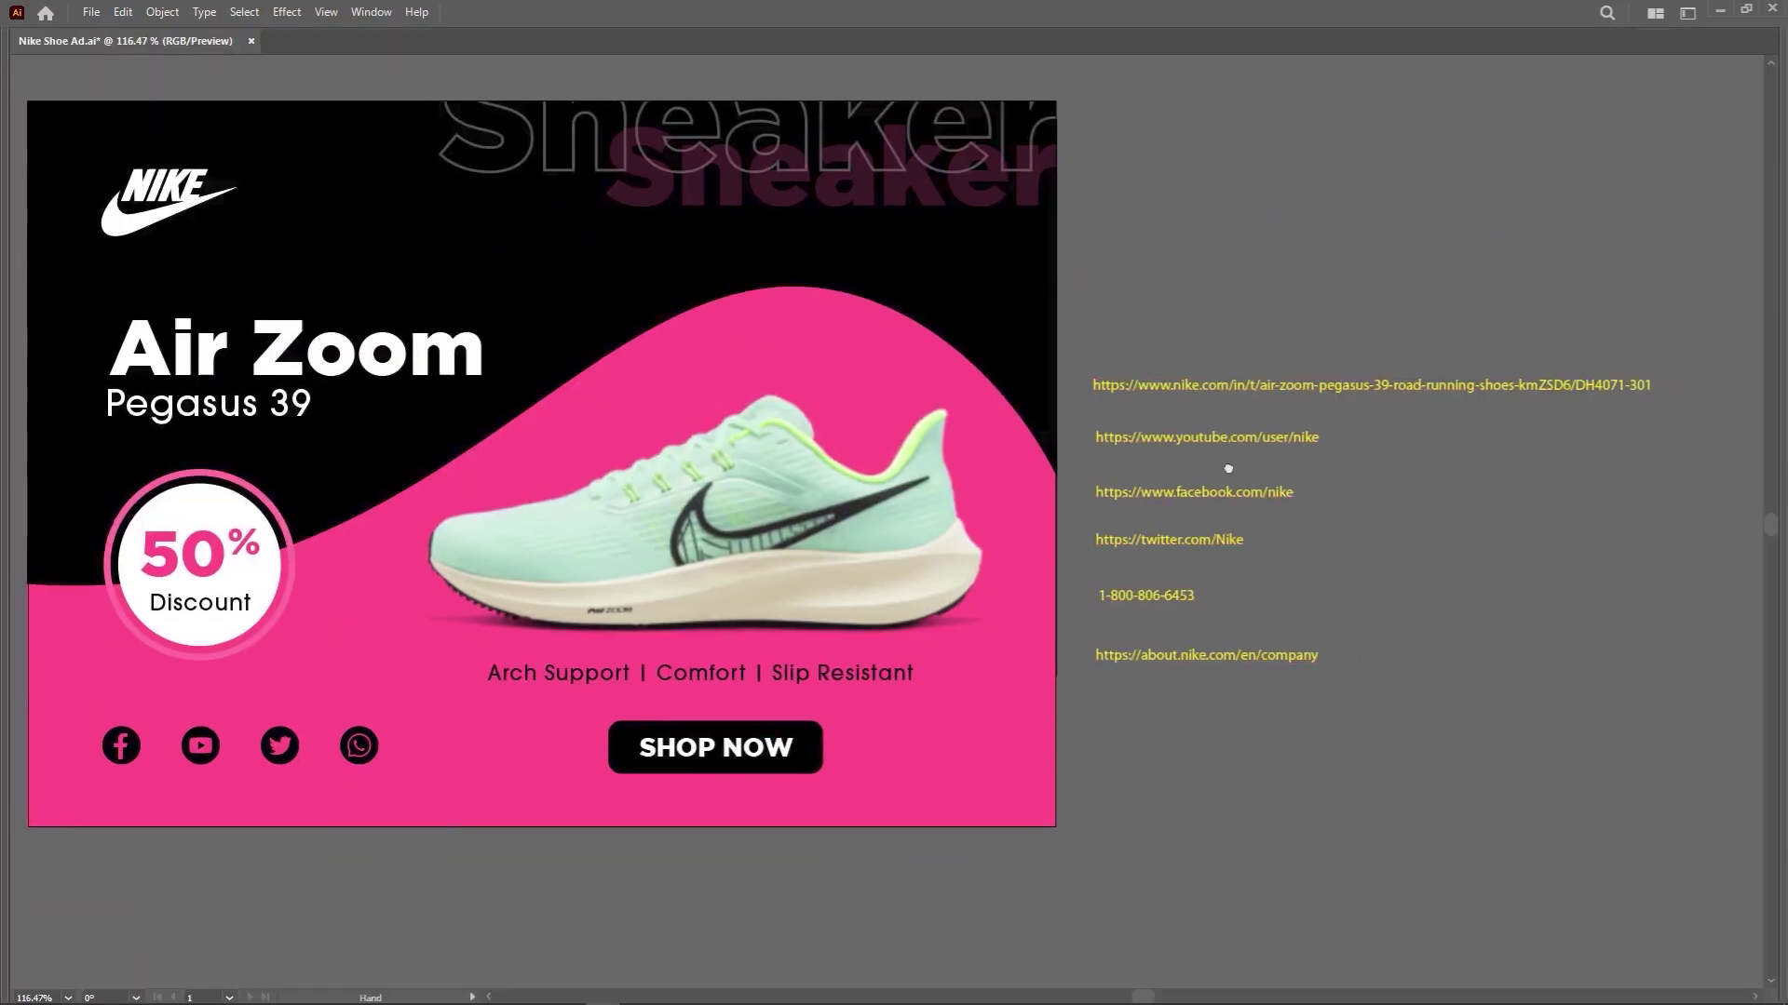
drag(1228, 468, 1299, 470)
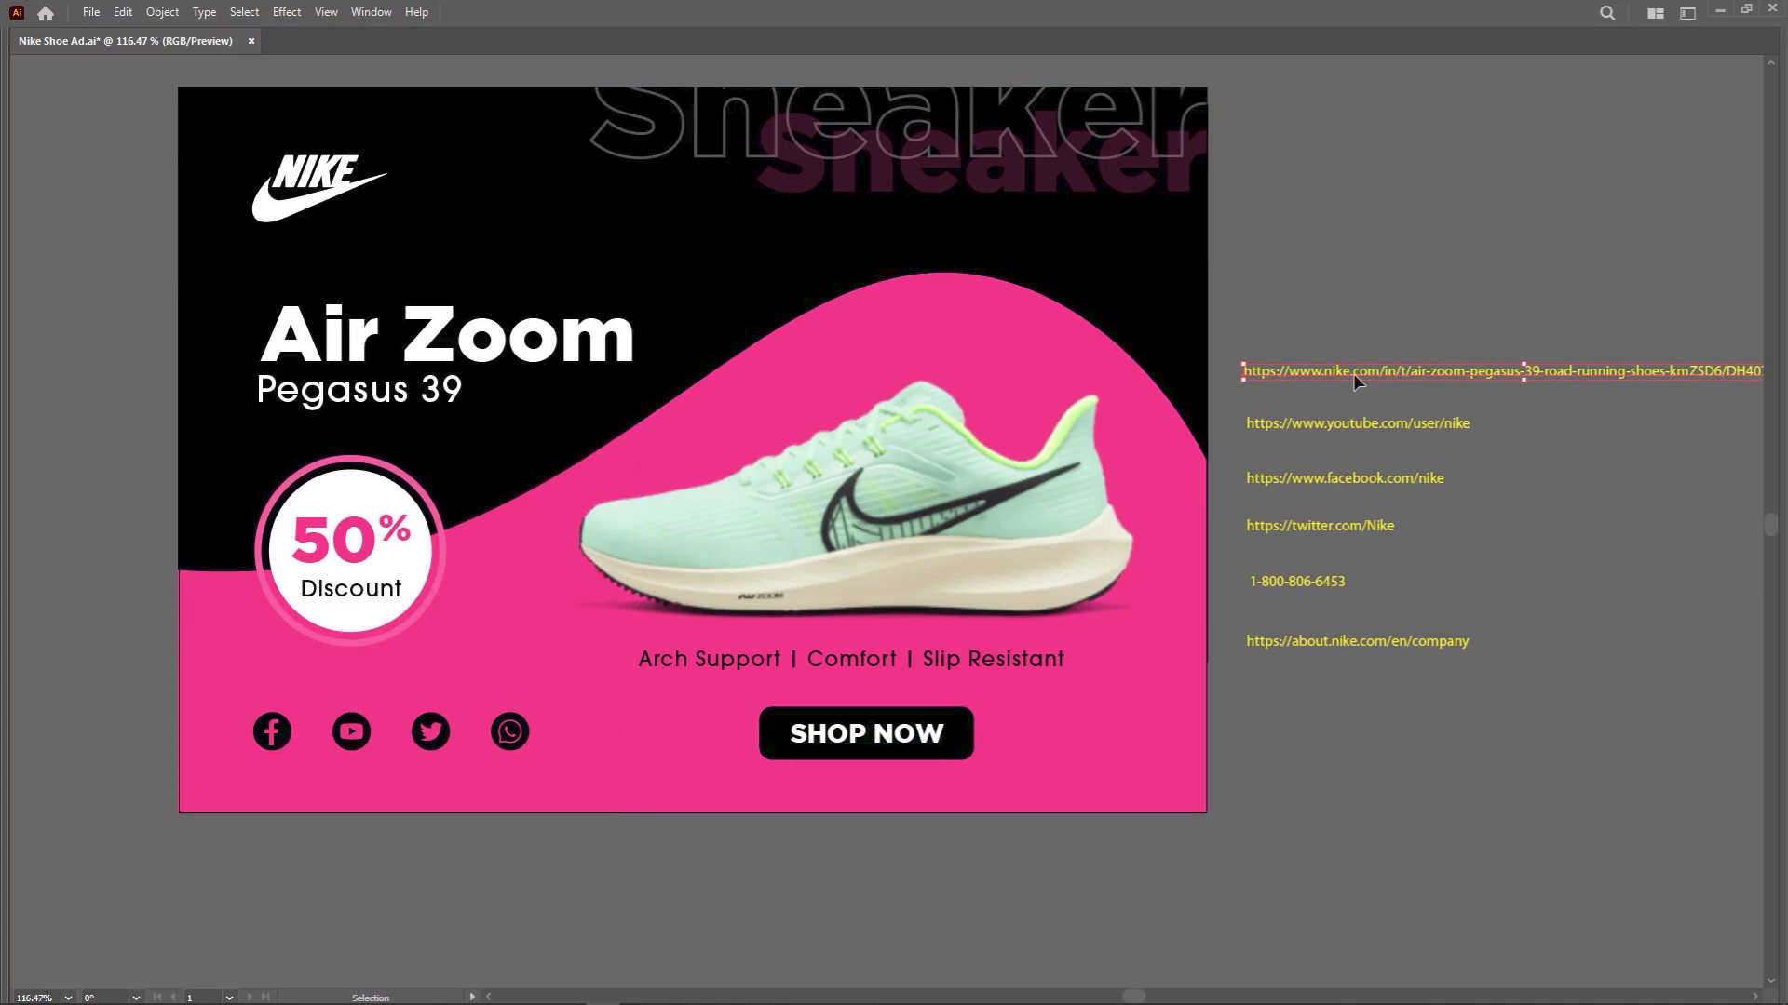
Move the nike.com product URL text onto the SHOP NOW button, starting at the button's upper-left corner.
drag(1354, 373, 1188, 850)
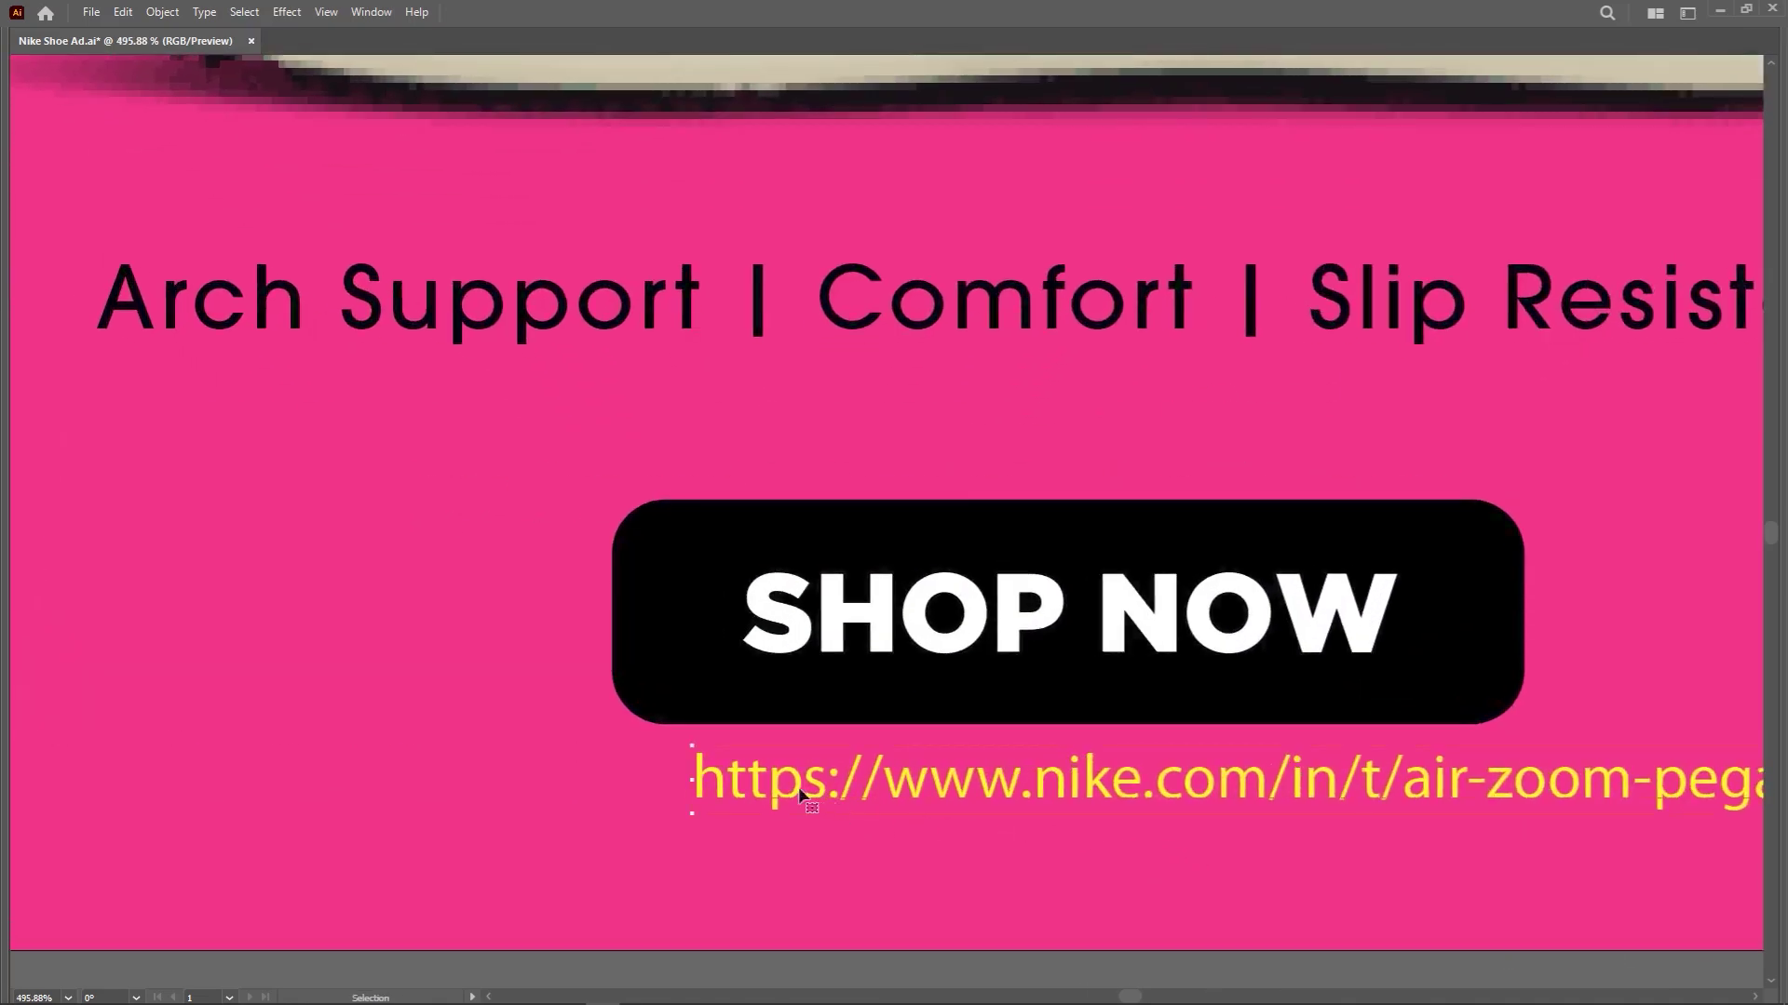
drag(798, 794, 727, 531)
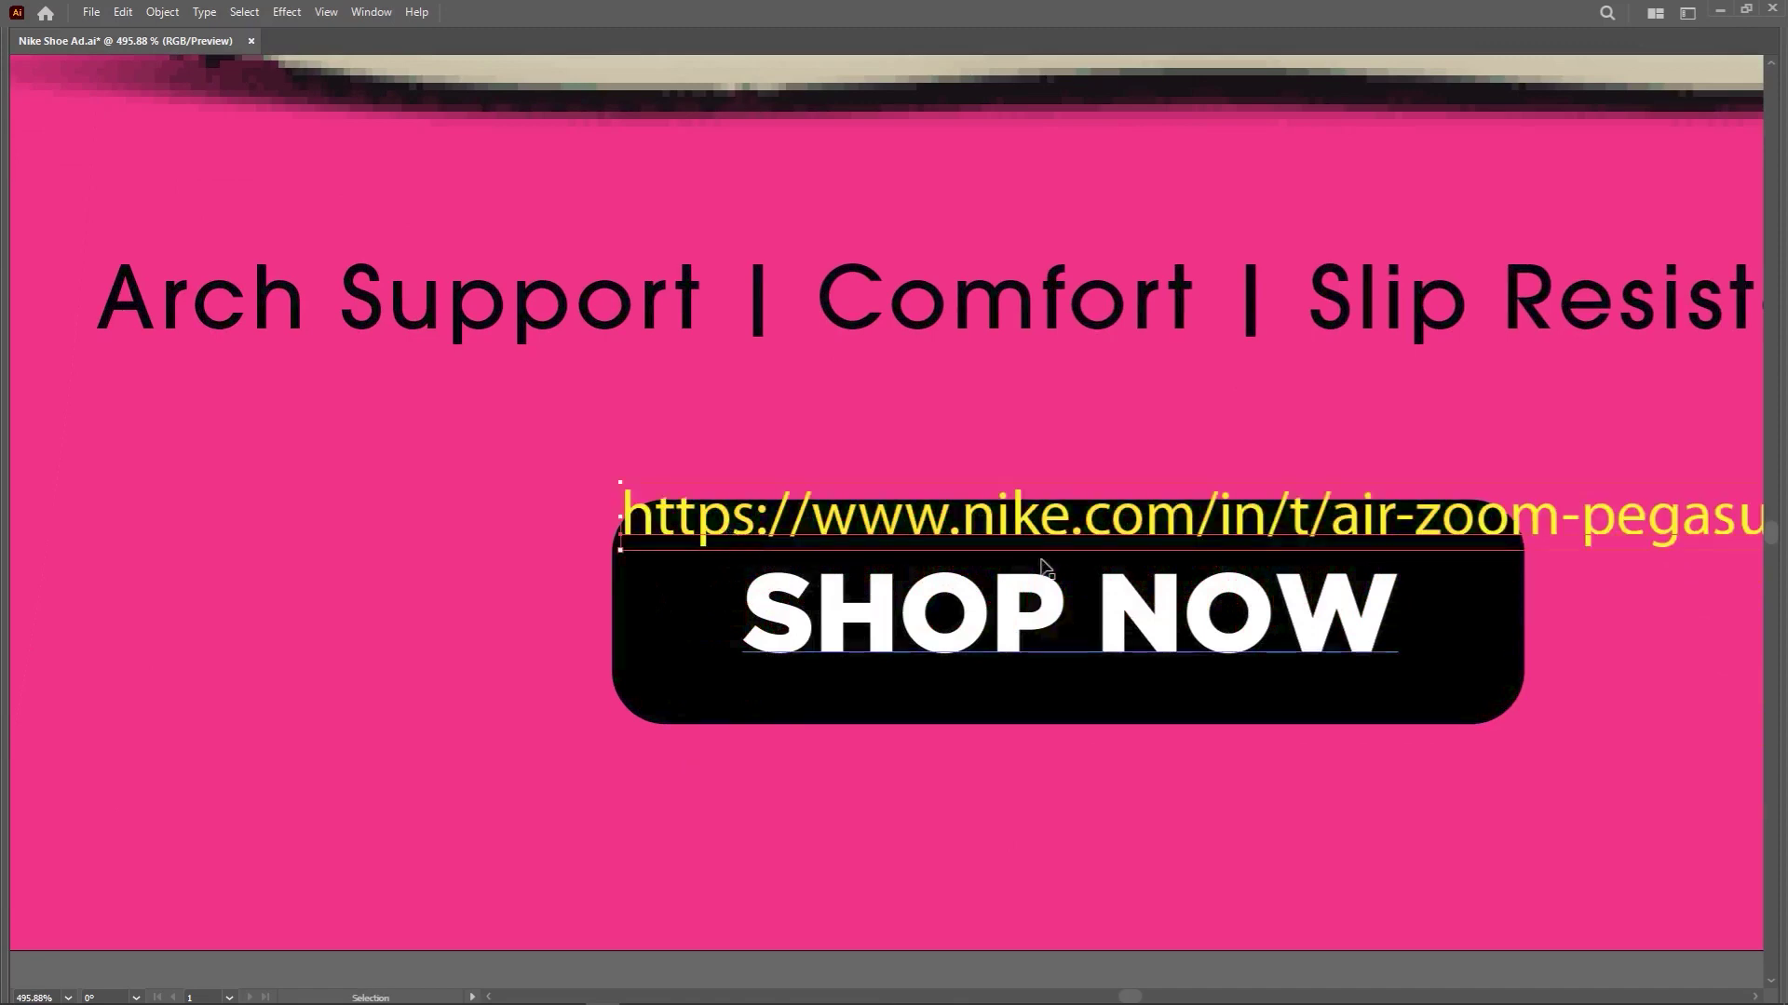
scroll(1040, 566, down, 2)
scroll(1327, 572, right, 3)
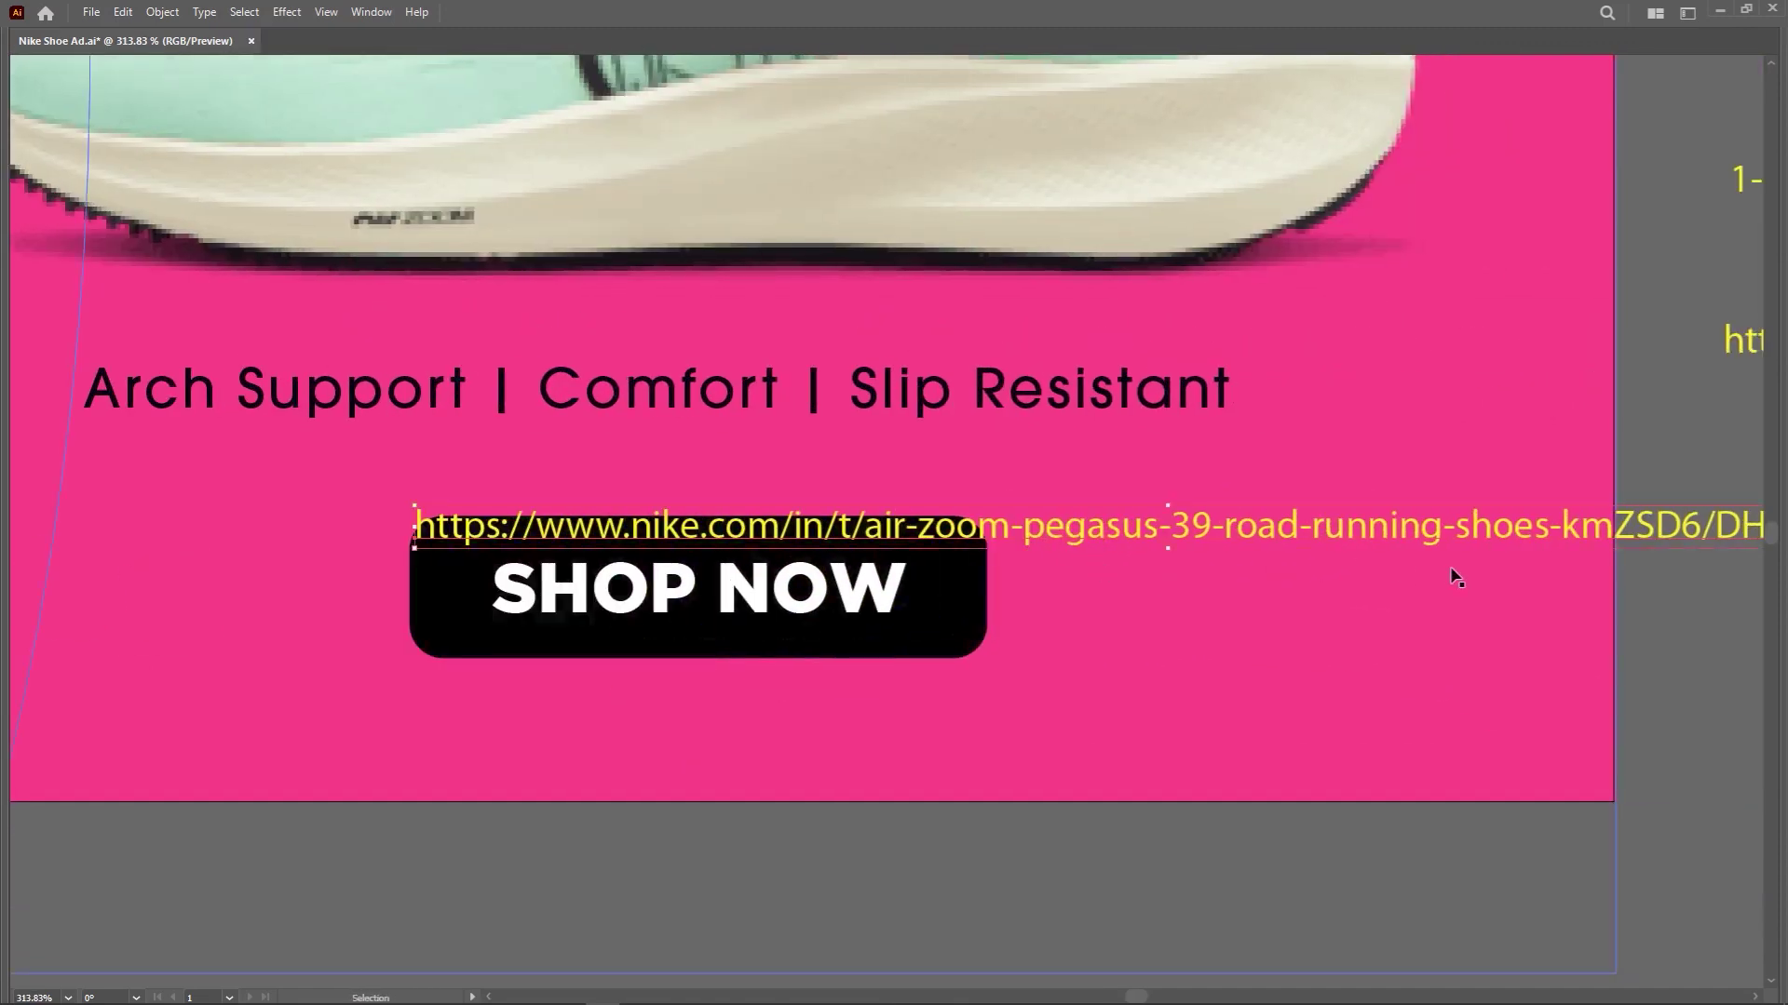
scroll(1499, 647, down, 1)
scroll(1369, 639, right, 3)
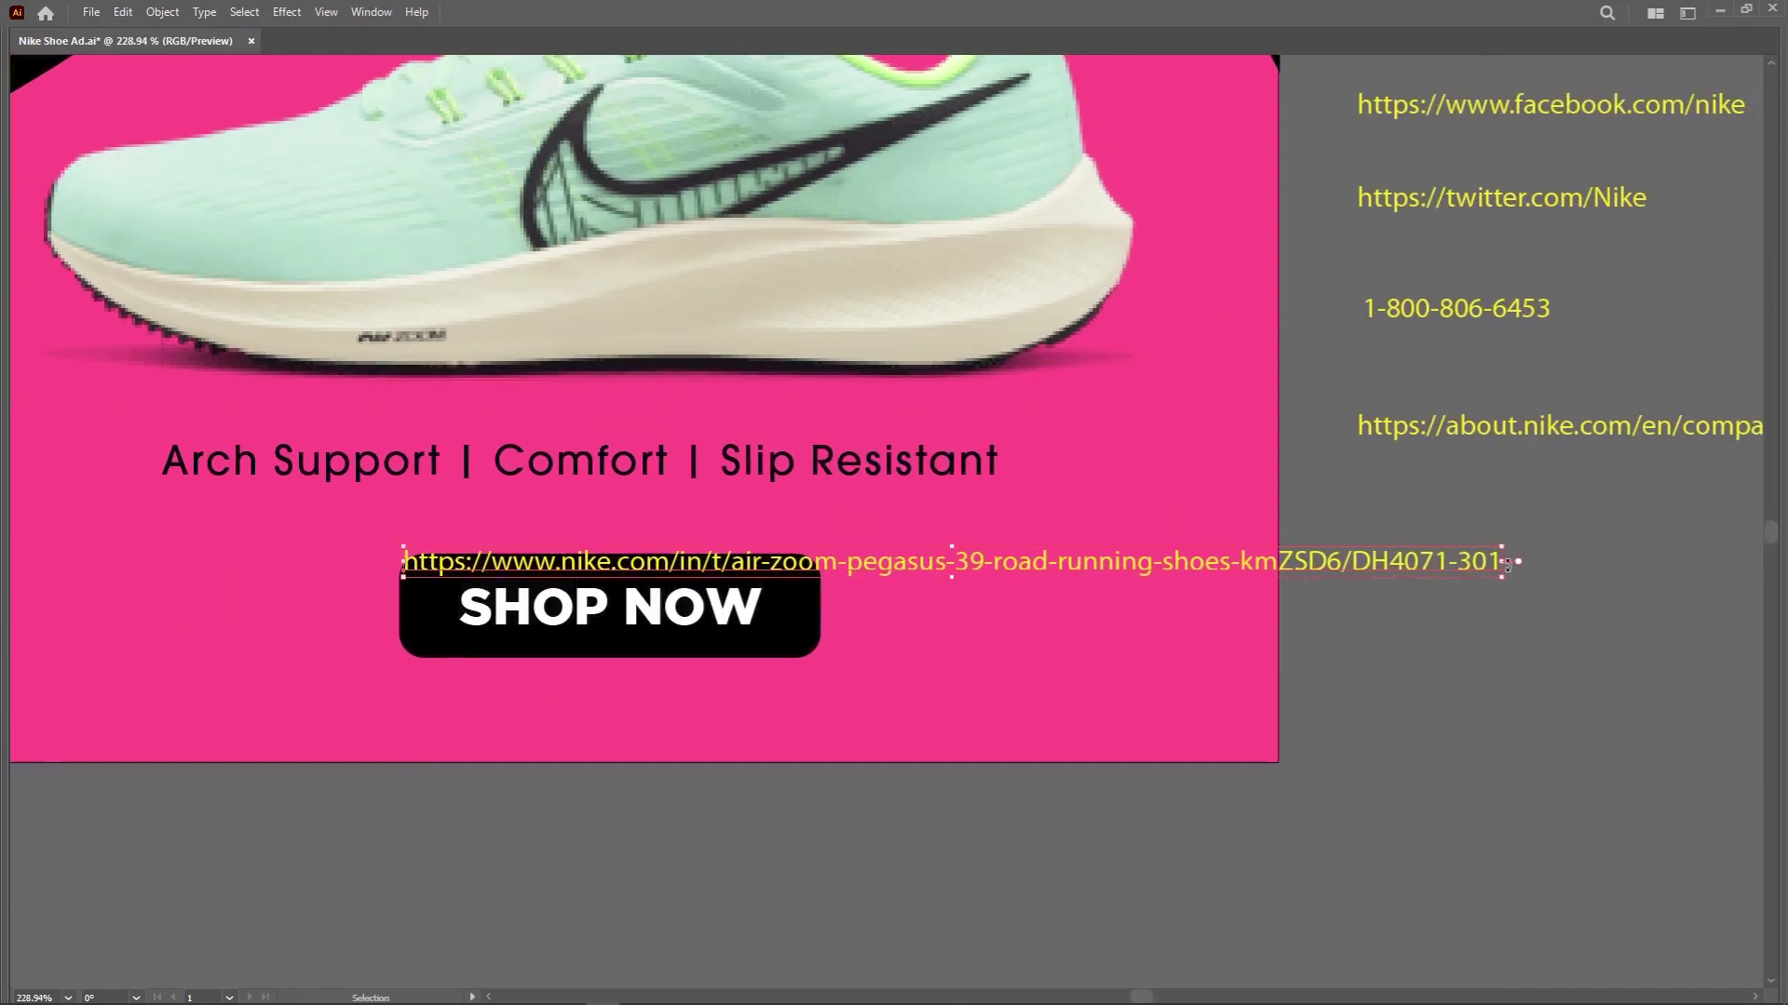
Squeeze the product URL text to the SHOP NOW button's width and stretch it vertically over the whole button.
drag(1506, 561, 819, 557)
scroll(568, 579, up, 3)
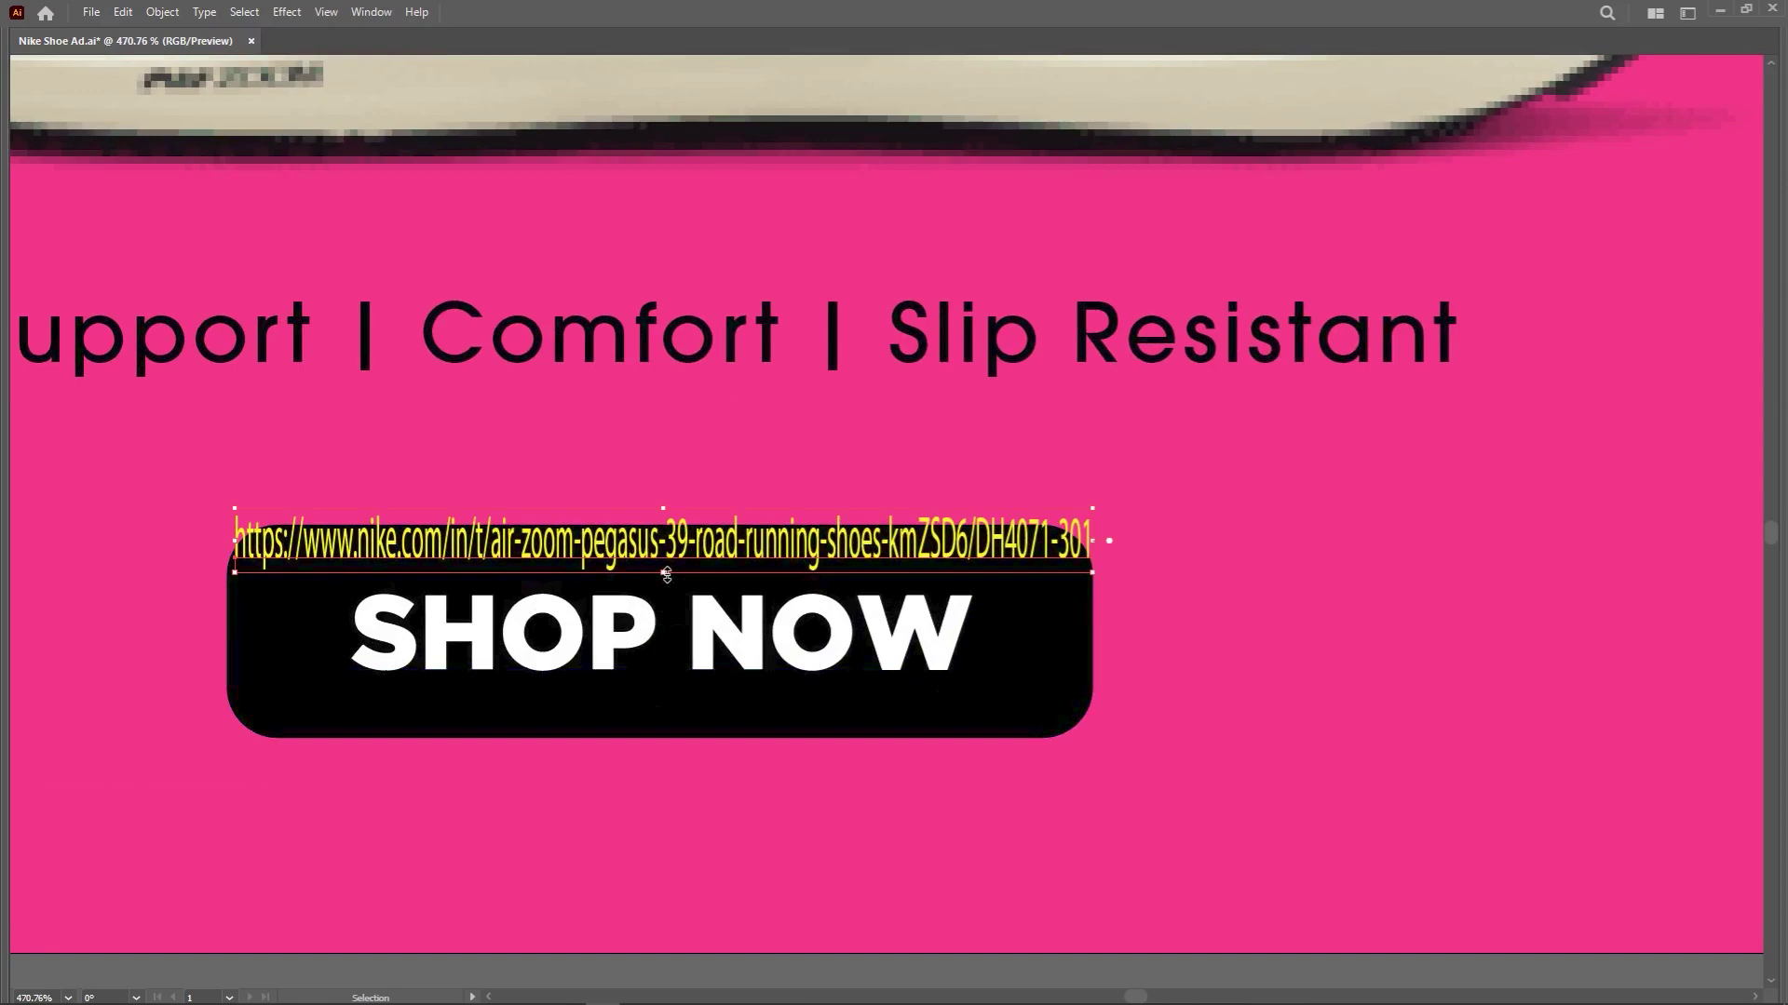
drag(667, 574, 664, 787)
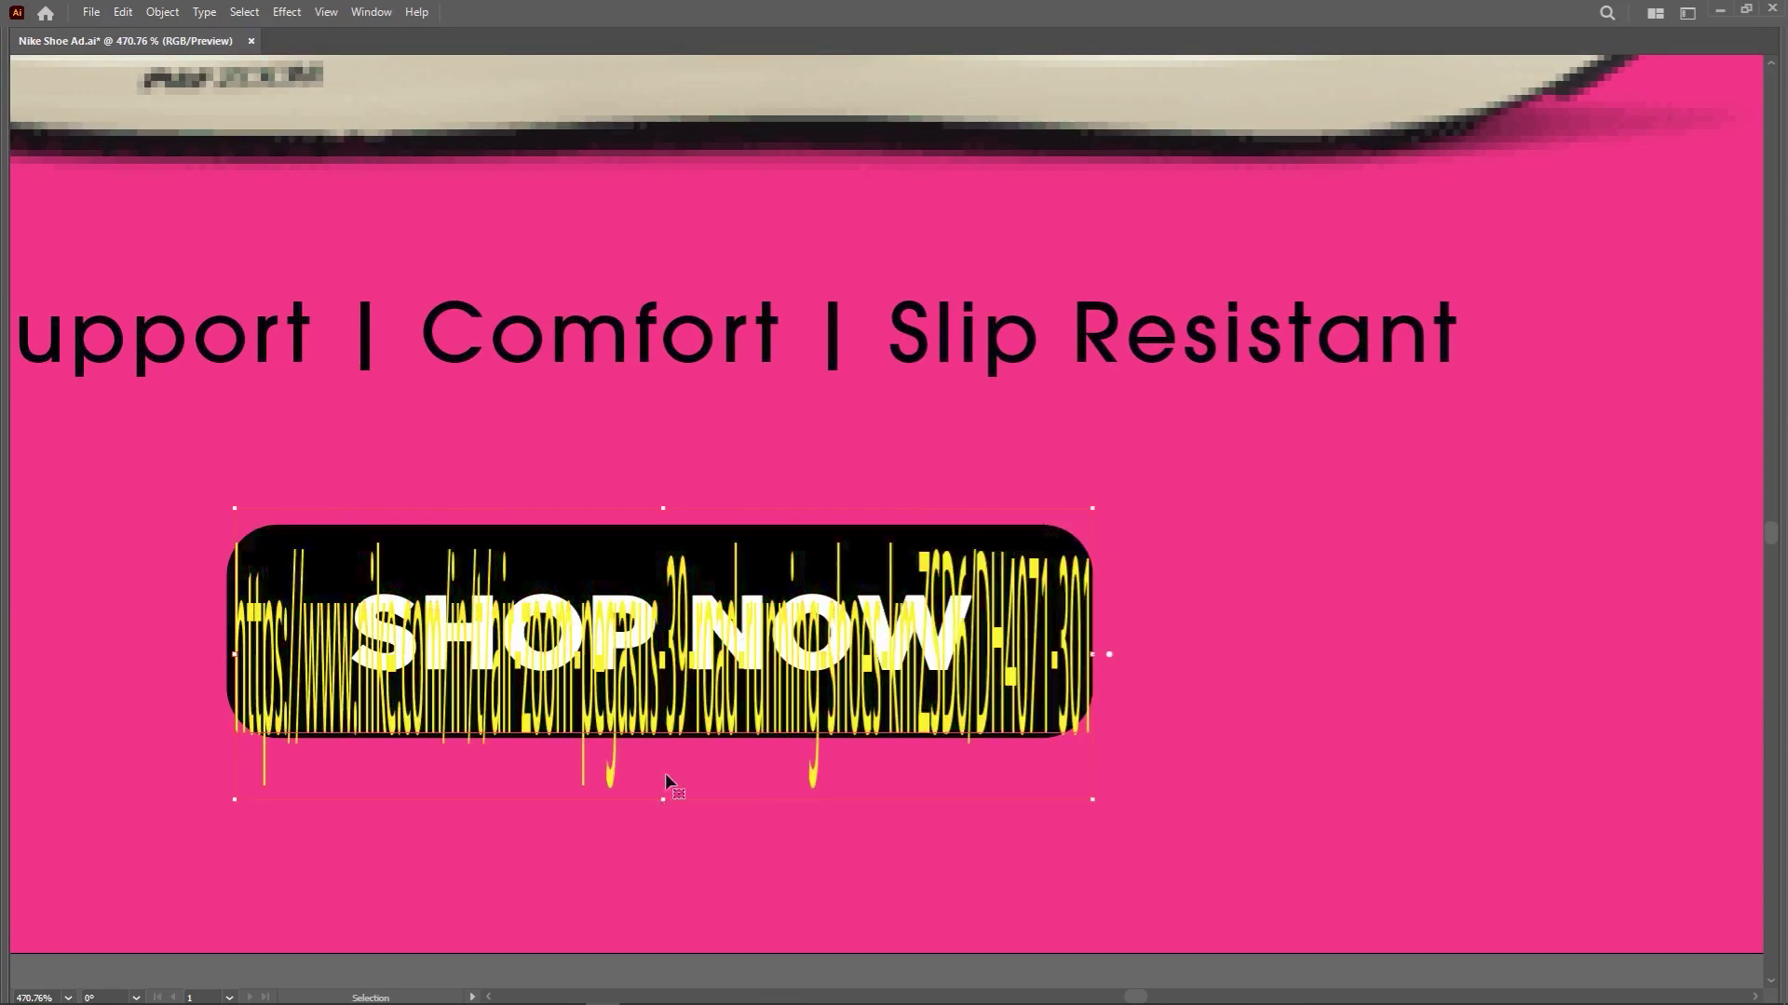
Place a copy of the product URL text over the shoe image and stretch it to cover the shoe.
scroll(955, 463, down, 4)
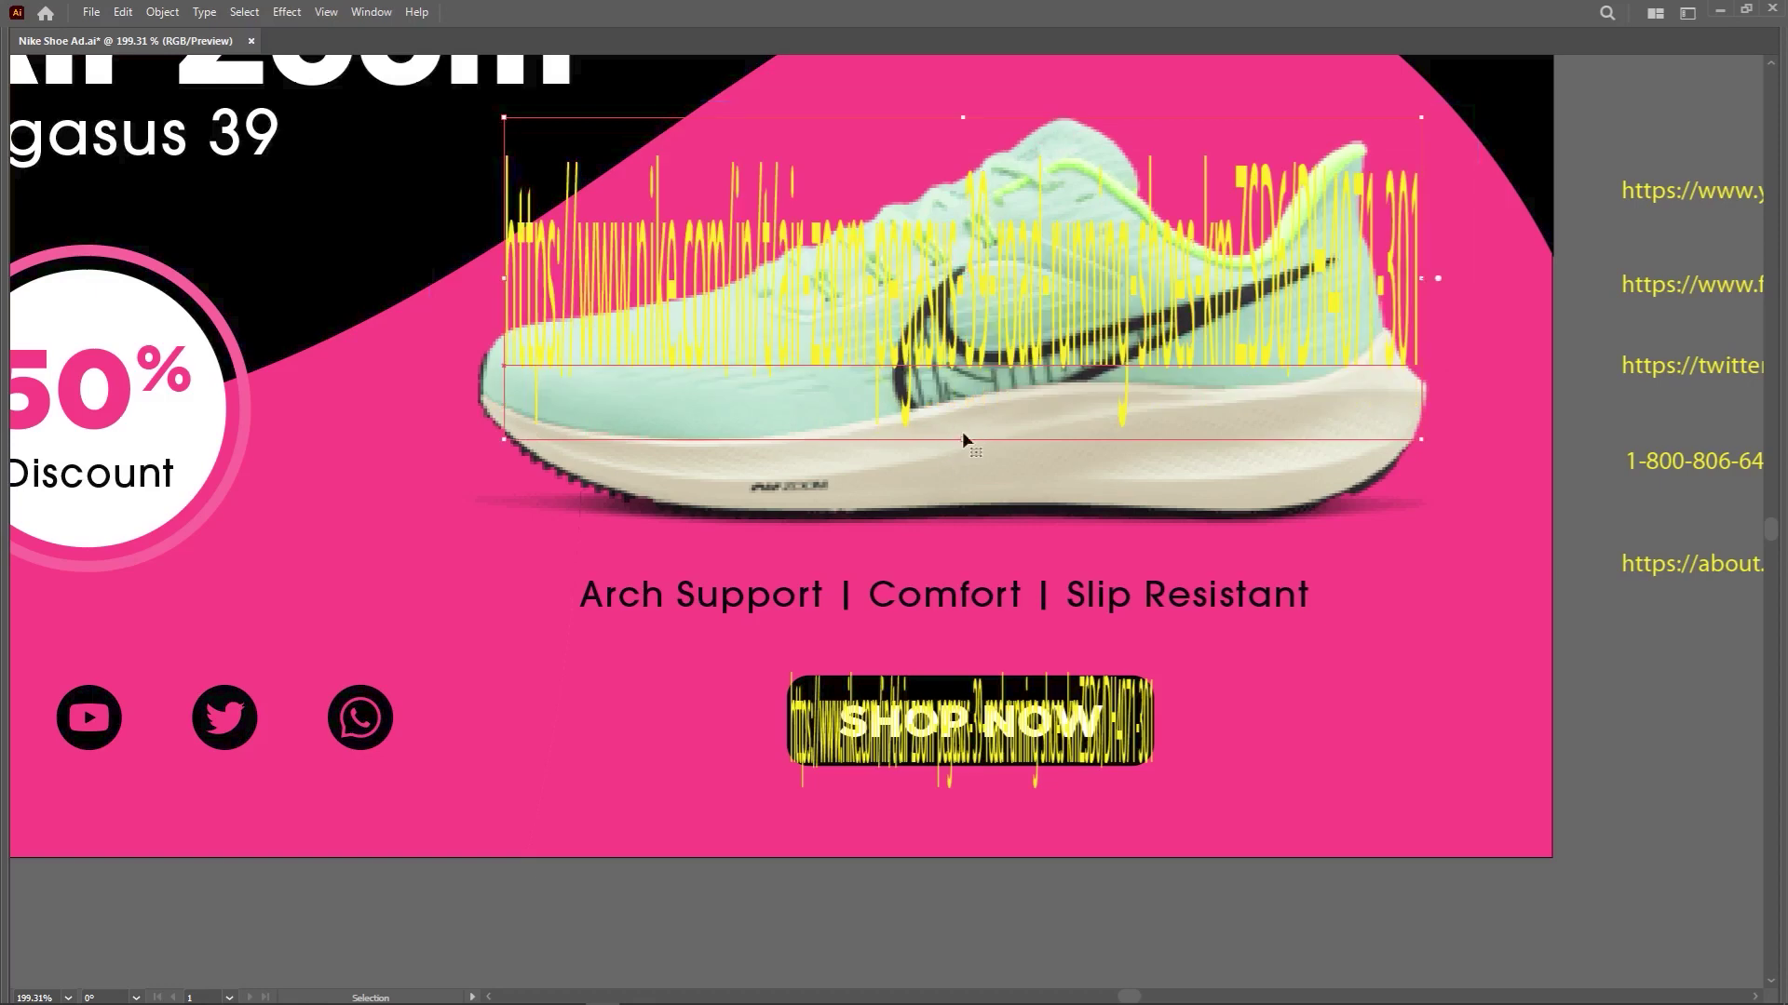
drag(962, 438, 1001, 614)
key(a)
key(v)
scroll(1303, 716, down, 3)
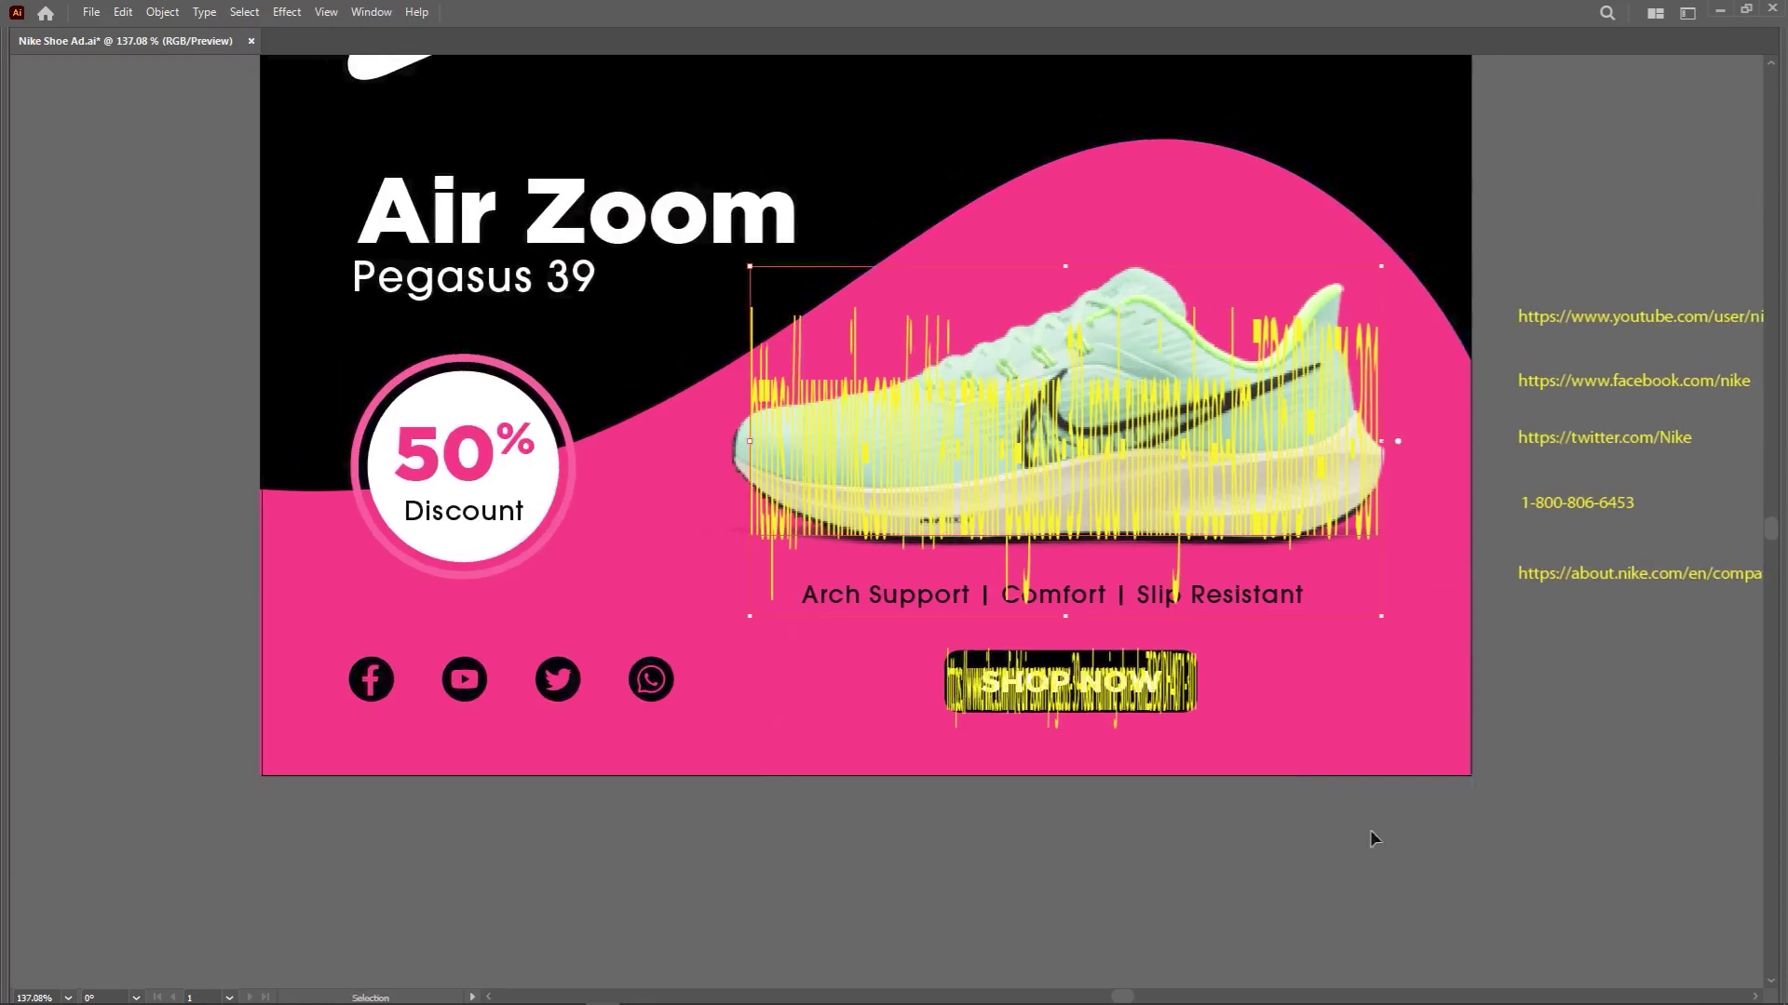
scroll(1453, 856, up, 1)
drag(1065, 597, 1067, 546)
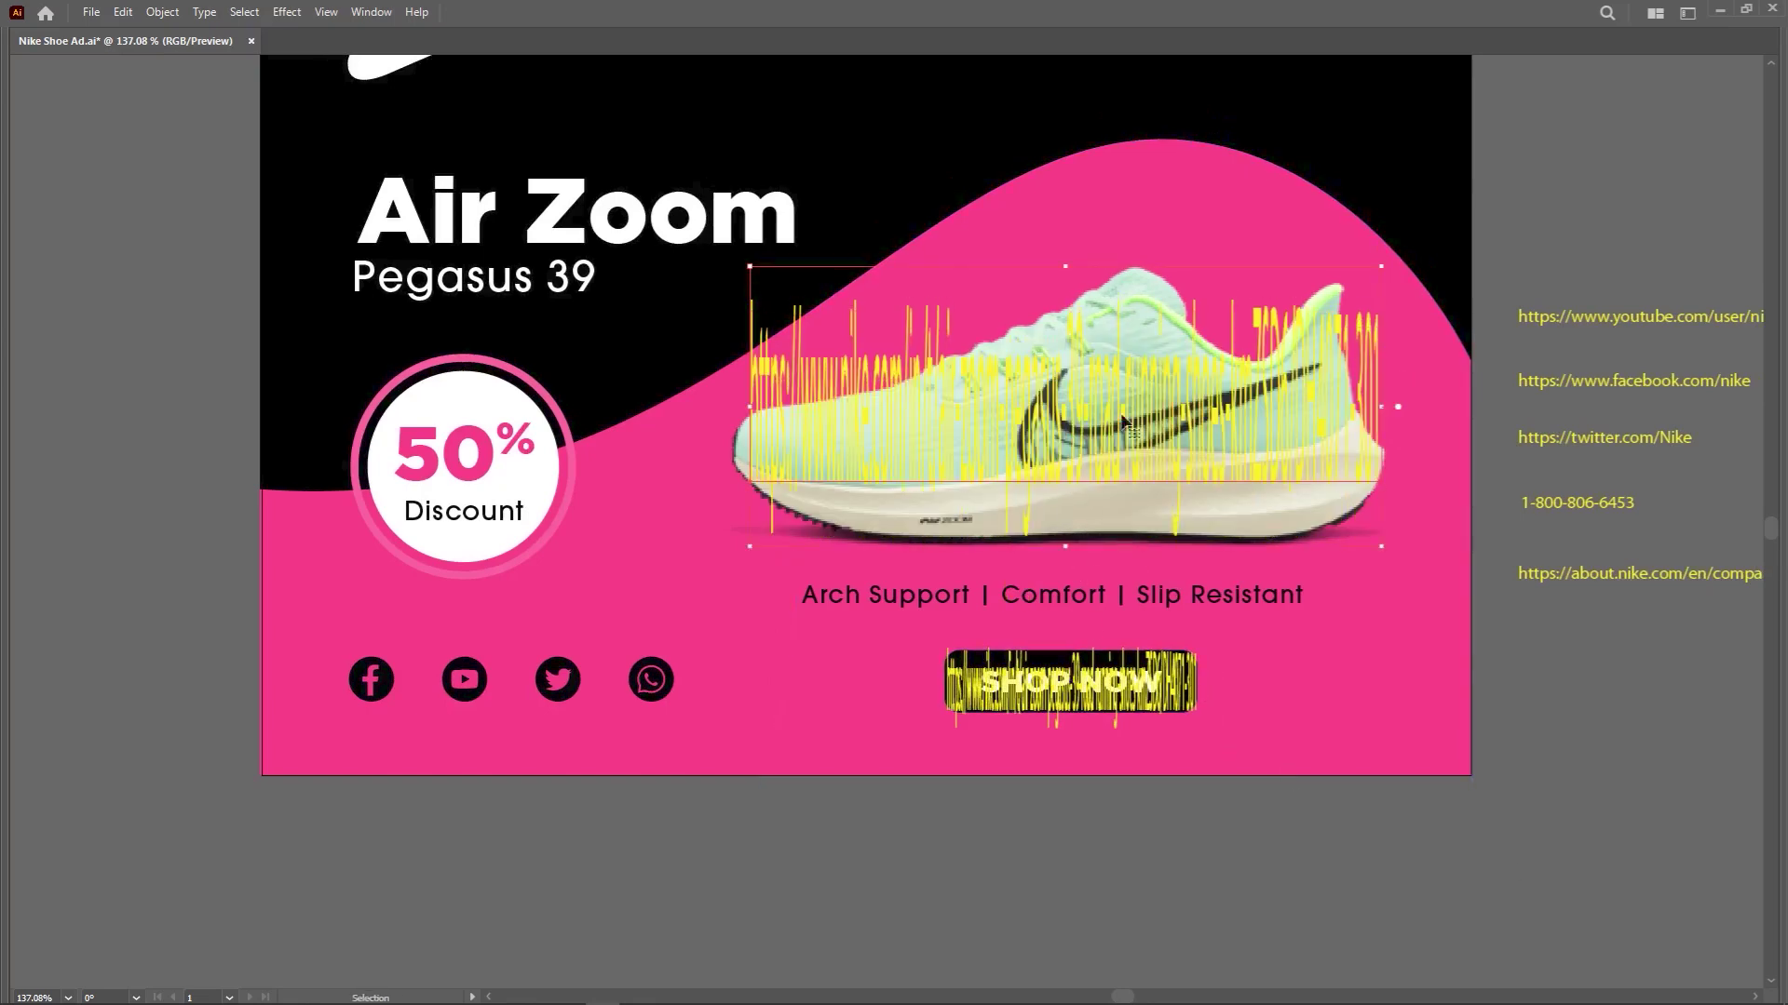
key(ctrl+z)
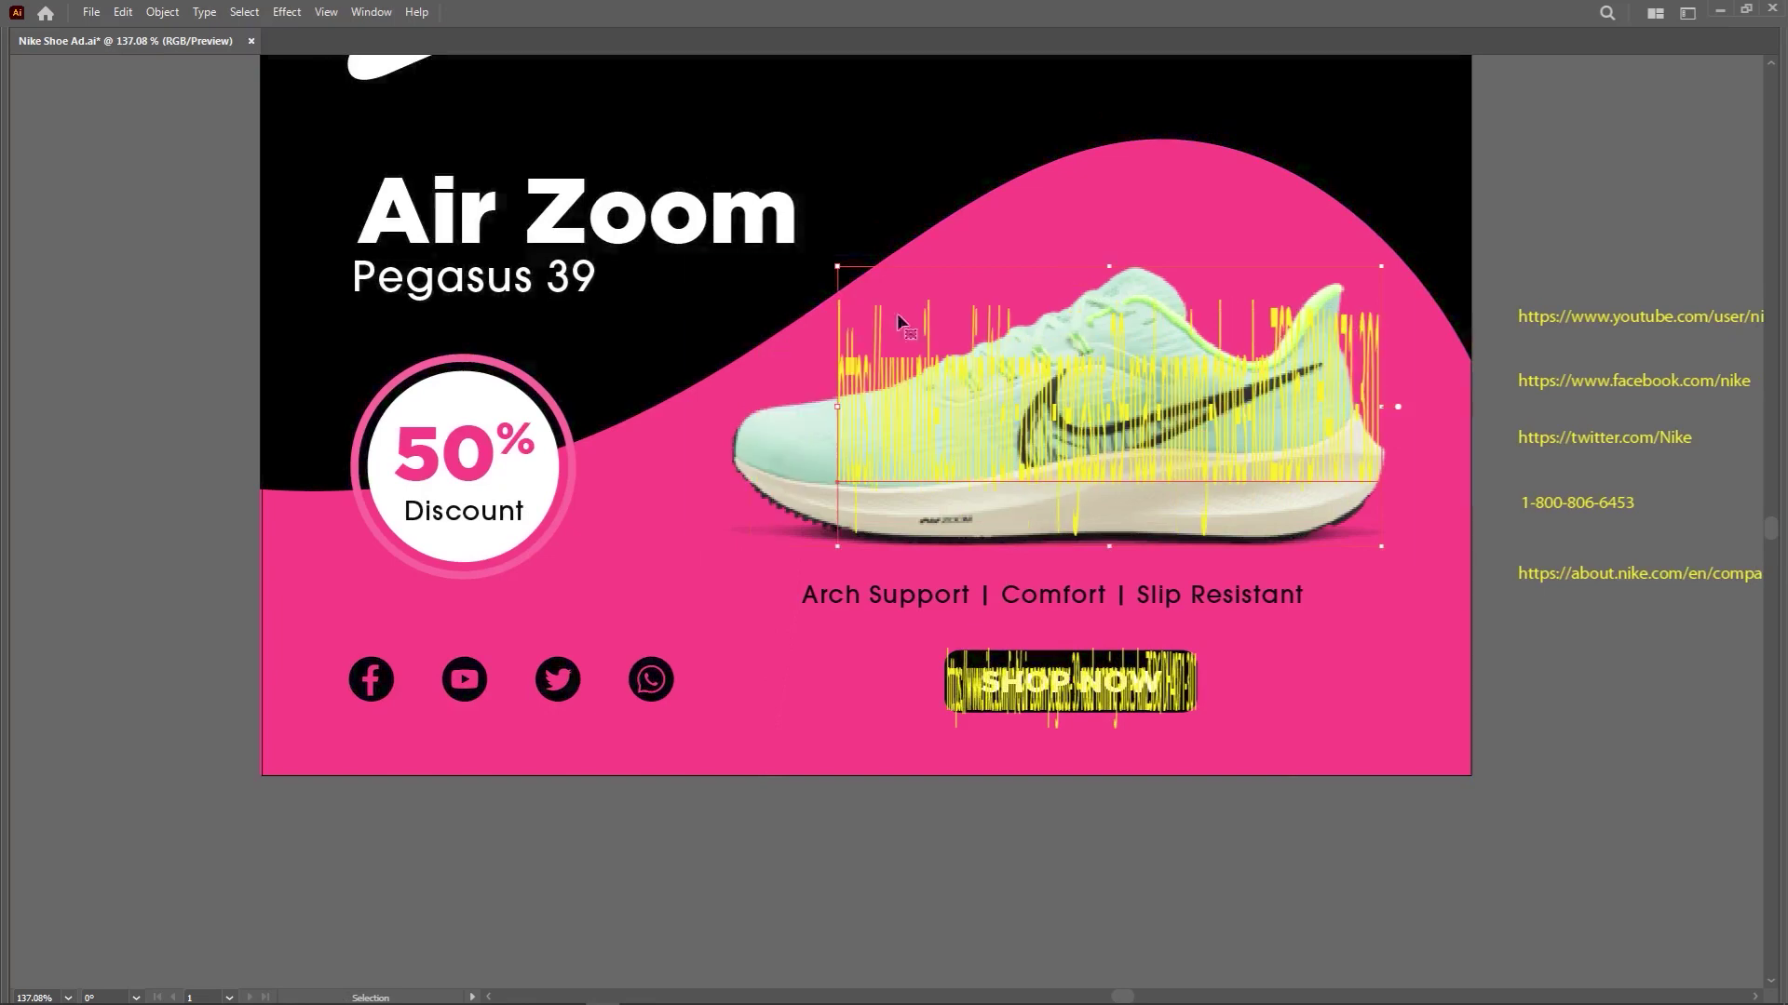
Move the Facebook URL text onto the Facebook icon and resize it to cover the icon's circle.
click(1627, 316)
drag(1632, 316, 1553, 383)
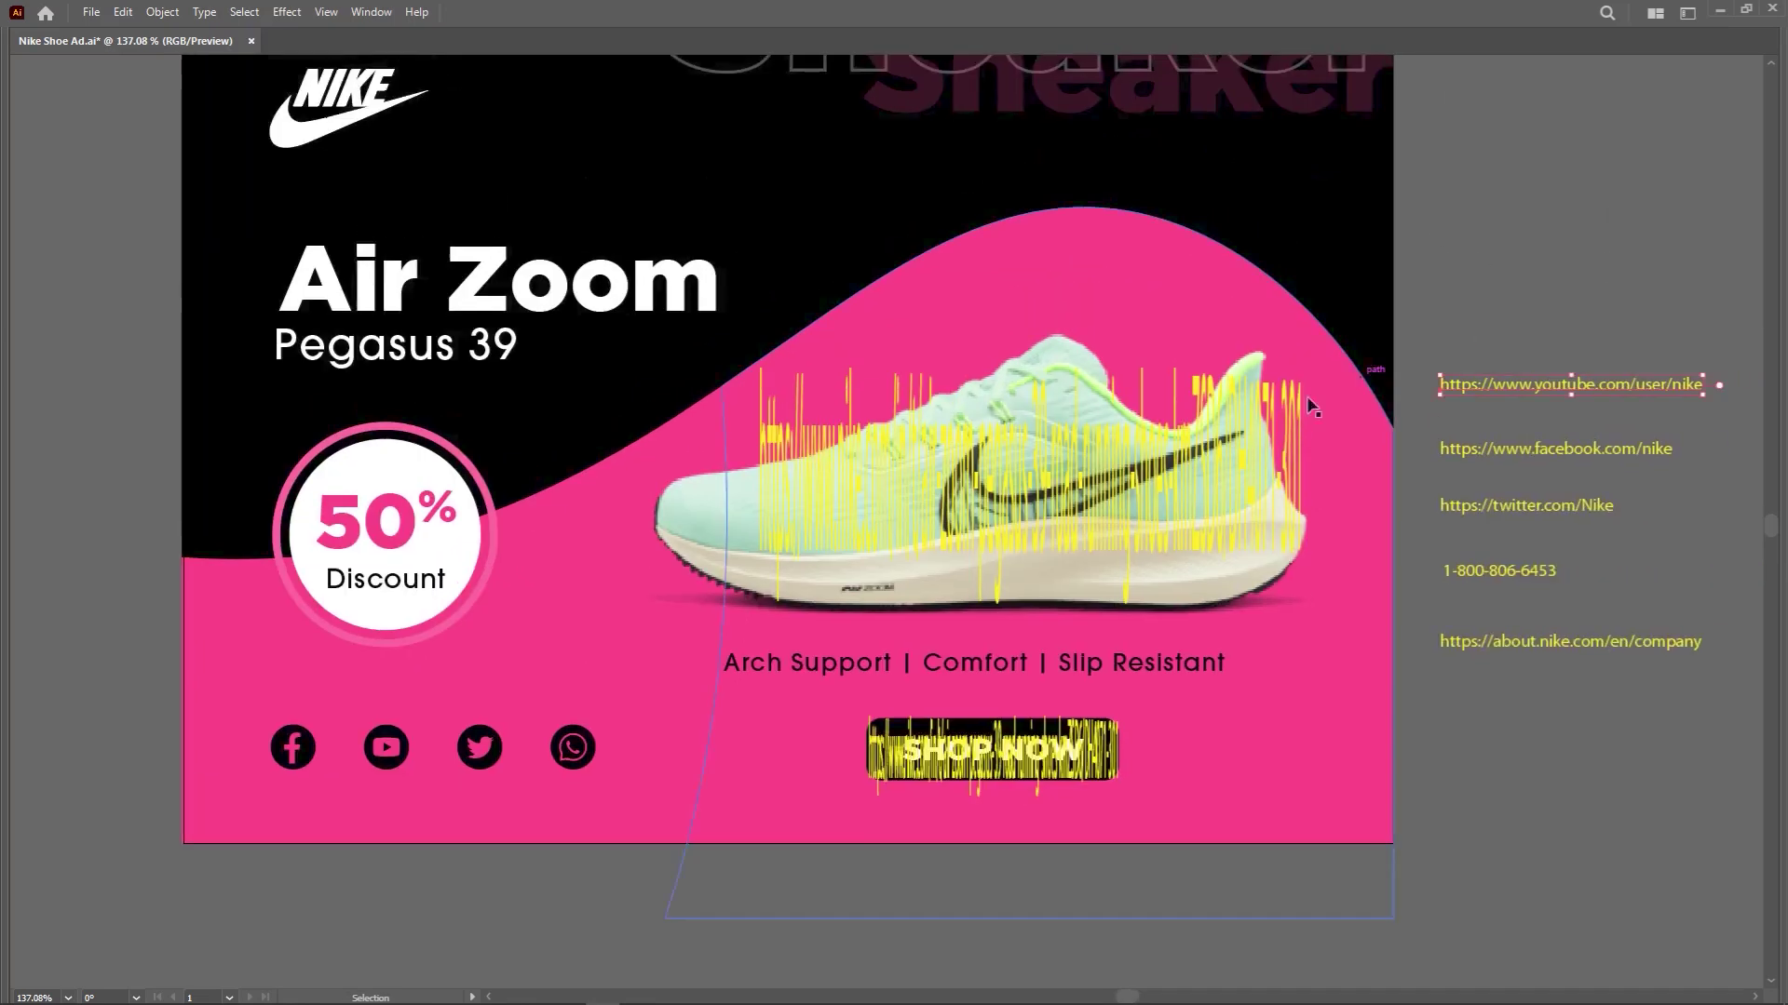
drag(1536, 458, 333, 786)
scroll(333, 787, up, 5)
scroll(997, 626, right, 3)
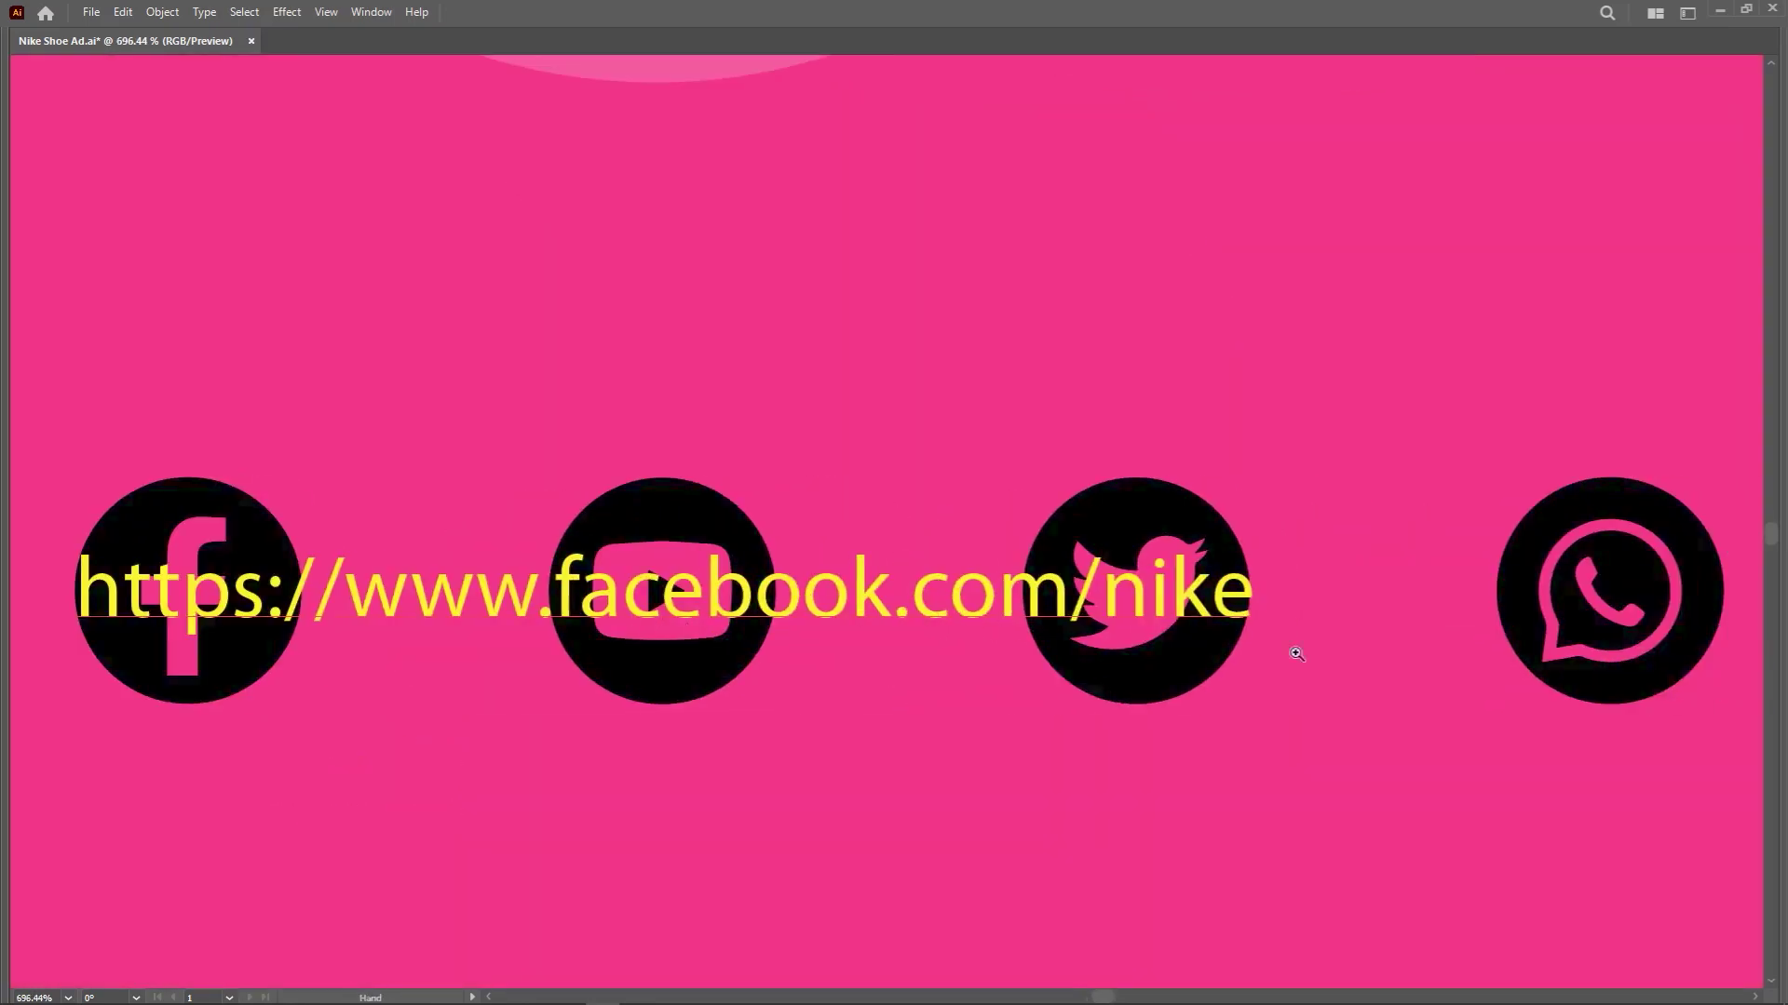
scroll(1291, 651, down, 1)
drag(1270, 599, 466, 717)
Move the YouTube URL text onto the YouTube icon, aligned with the circle's left edge.
scroll(467, 718, down, 5)
drag(1608, 343, 538, 709)
drag(372, 698, 739, 812)
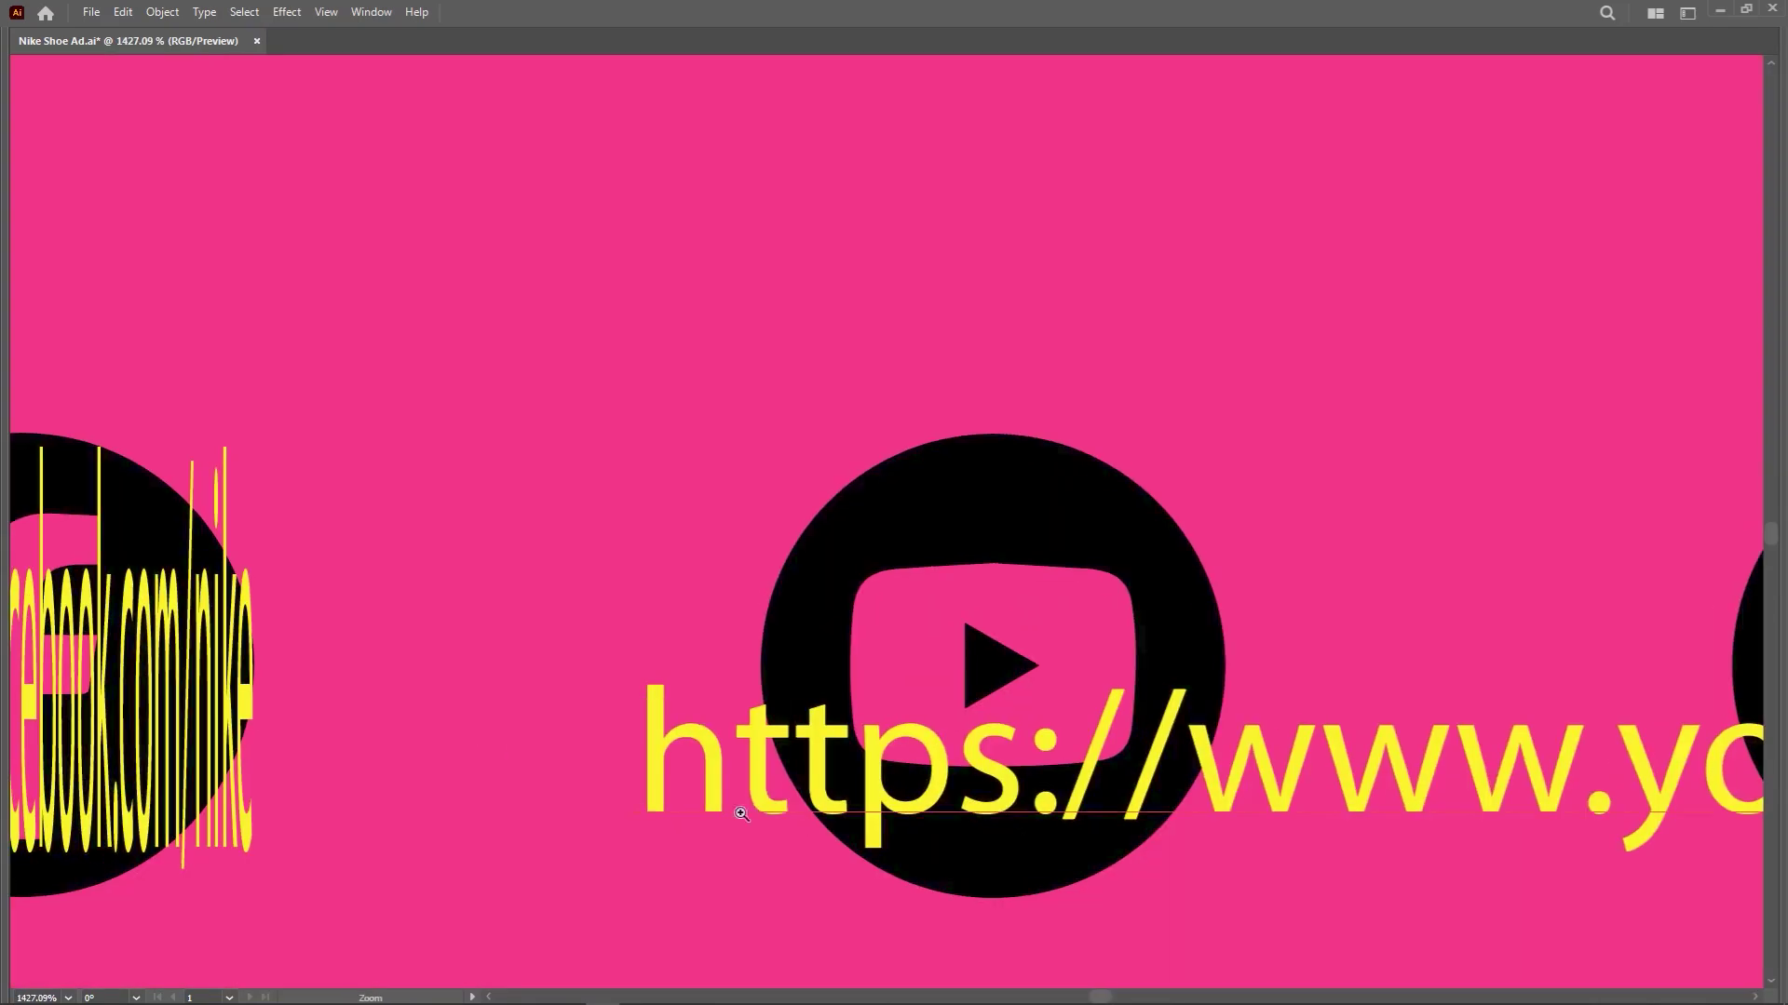
drag(693, 756, 803, 677)
drag(1225, 731, 1042, 673)
Squeeze the YouTube URL text to the icon's width and stretch it vertically over the circle.
scroll(1042, 672, down, 3)
drag(1404, 702, 415, 702)
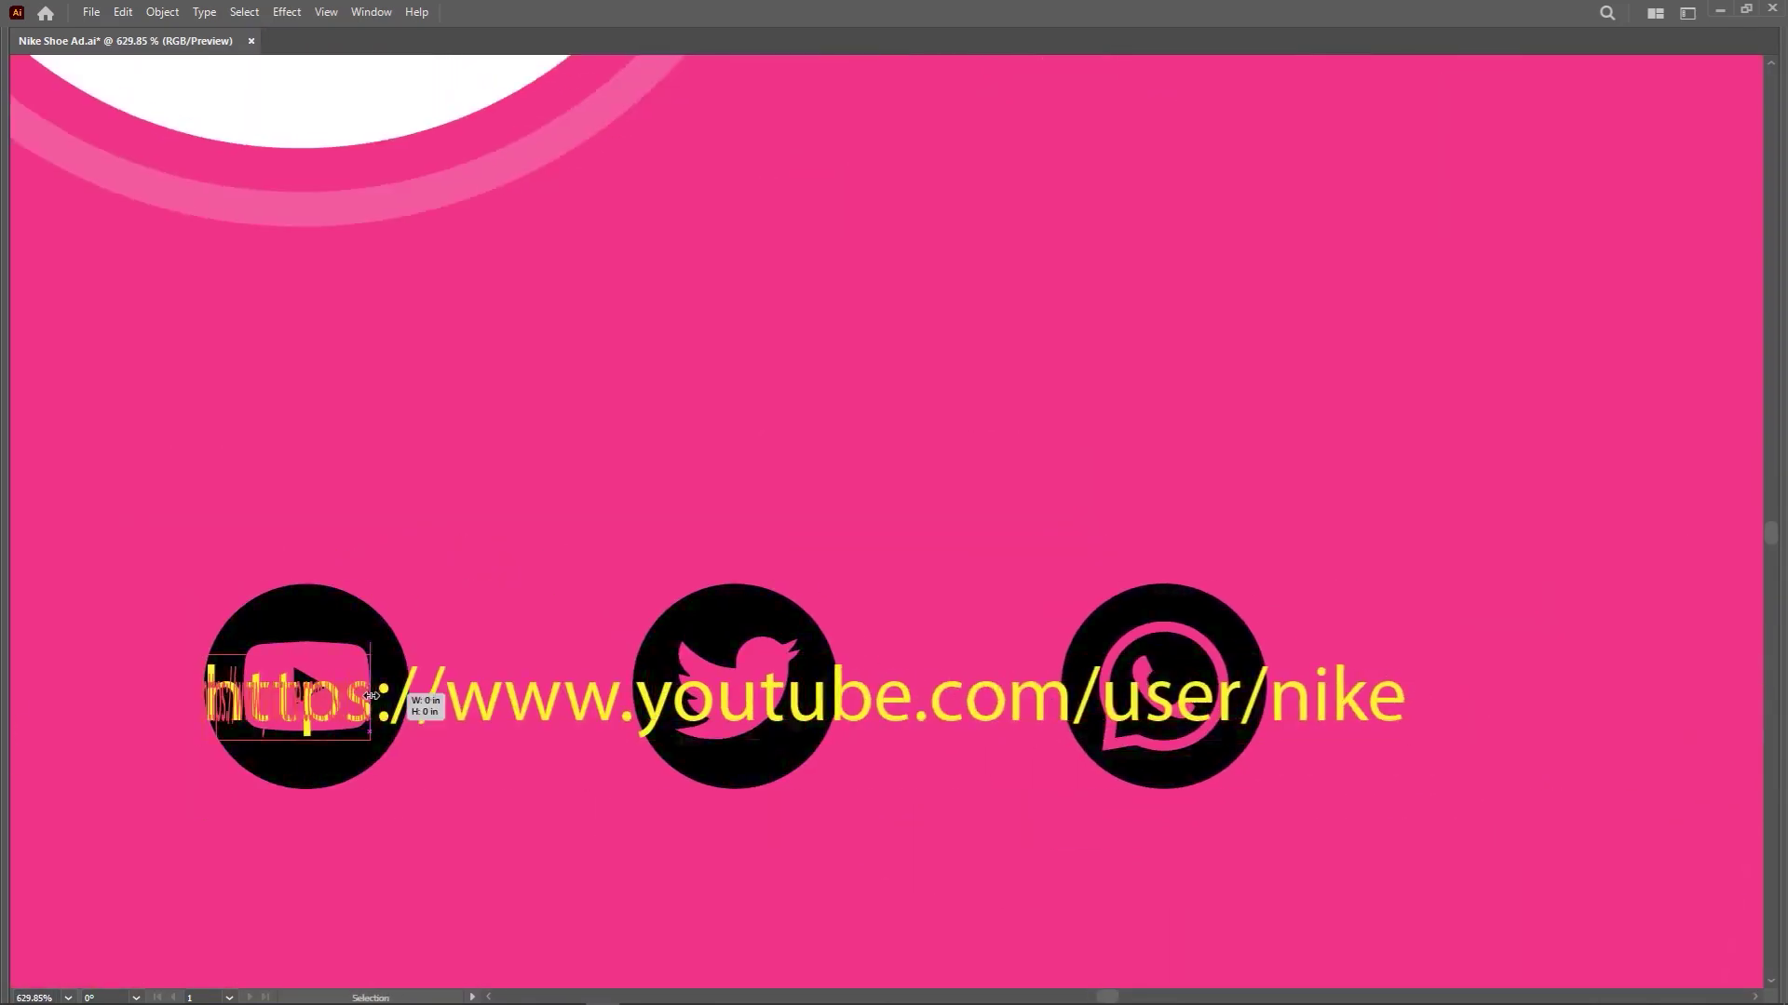
scroll(582, 751, left, 2)
scroll(582, 751, up, 3)
drag(859, 558, 858, 798)
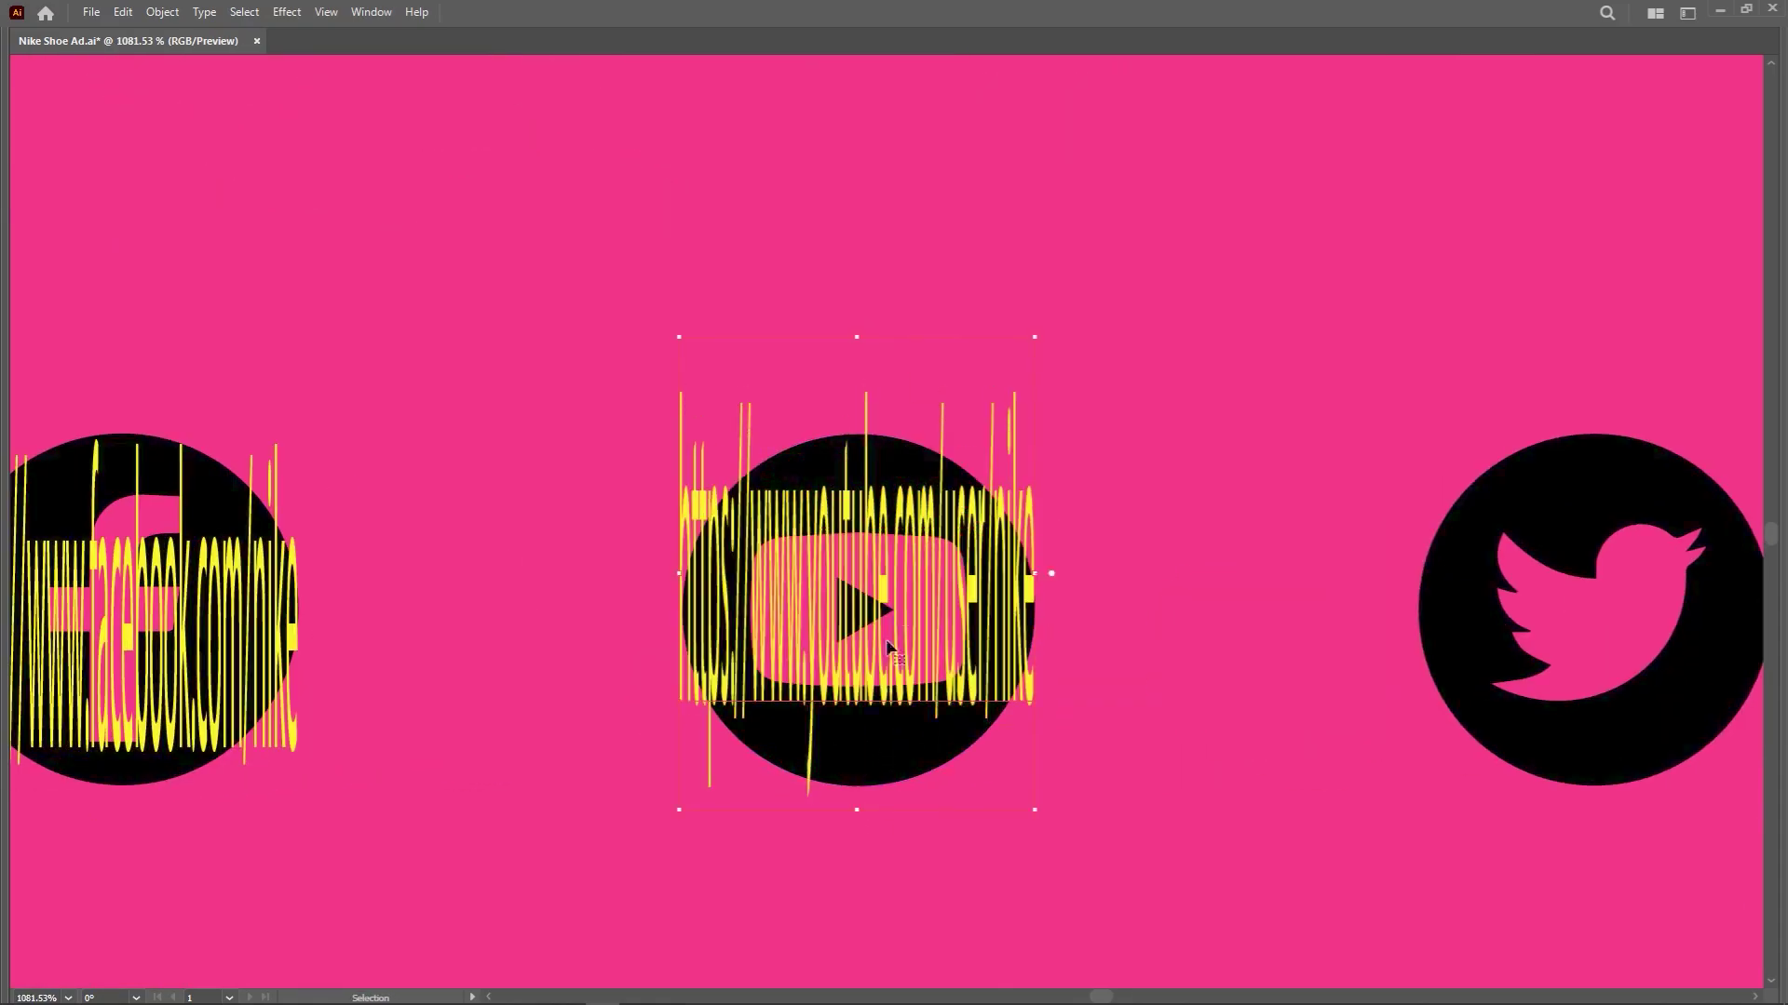
Move the Twitter URL text onto the Twitter icon, aligned with the circle's left edge.
scroll(859, 799, down, 5)
scroll(1233, 679, up, 2)
drag(1511, 400, 244, 789)
scroll(194, 803, up, 5)
scroll(1054, 806, down, 3)
drag(702, 814, 649, 463)
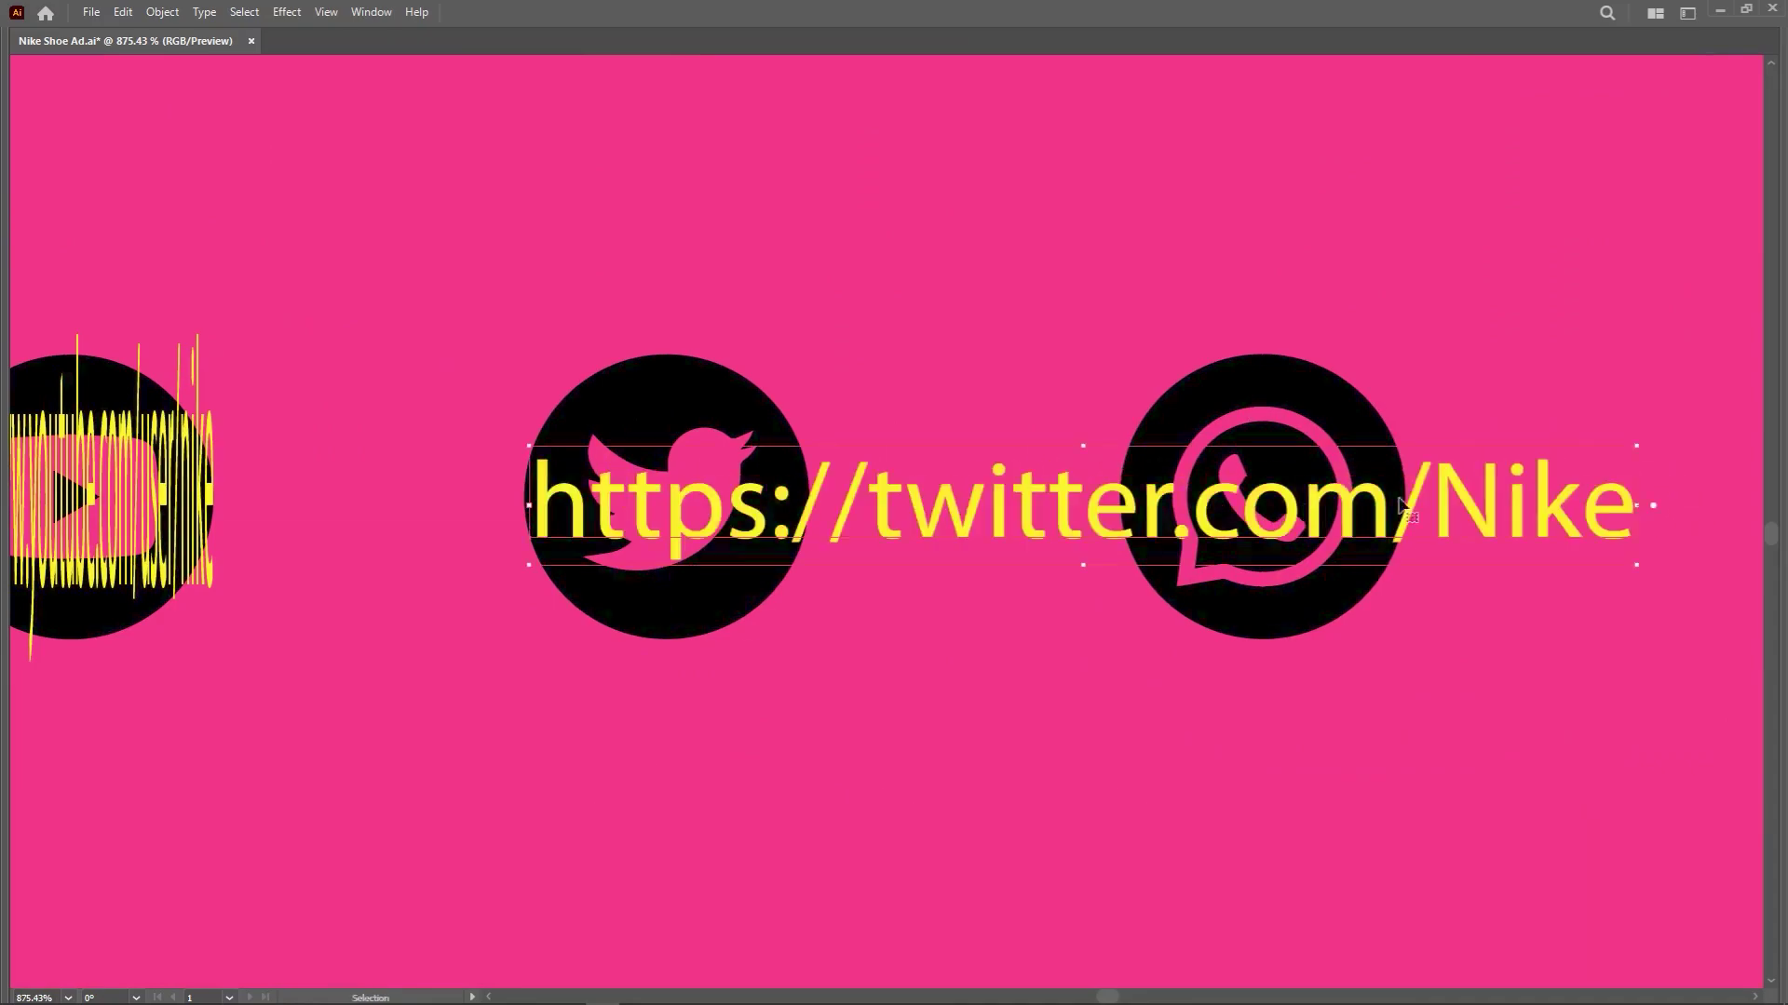
Squeeze the Twitter URL text to the icon's width and stretch it vertically over the circle.
drag(1662, 506, 826, 506)
drag(660, 454, 698, 327)
scroll(698, 327, down, 5)
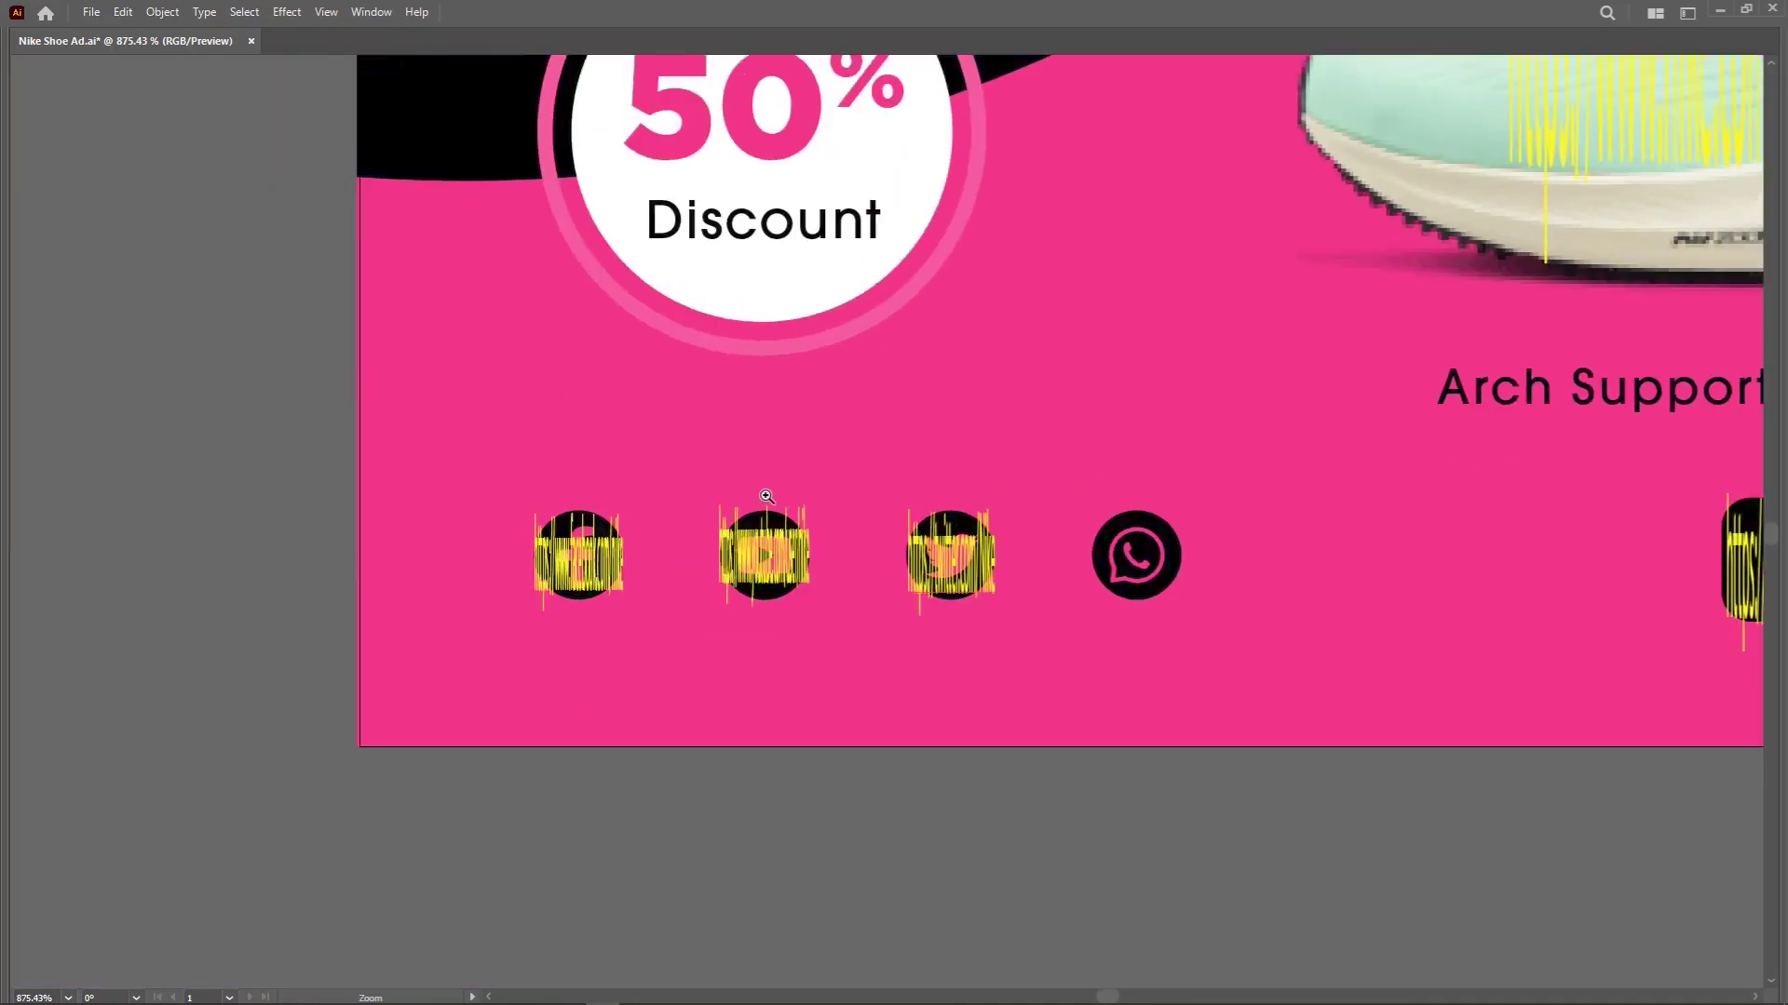
scroll(1080, 868, up, 1)
scroll(1080, 869, down, 3)
drag(810, 511, 414, 147)
click(806, 550)
scroll(805, 550, down, 5)
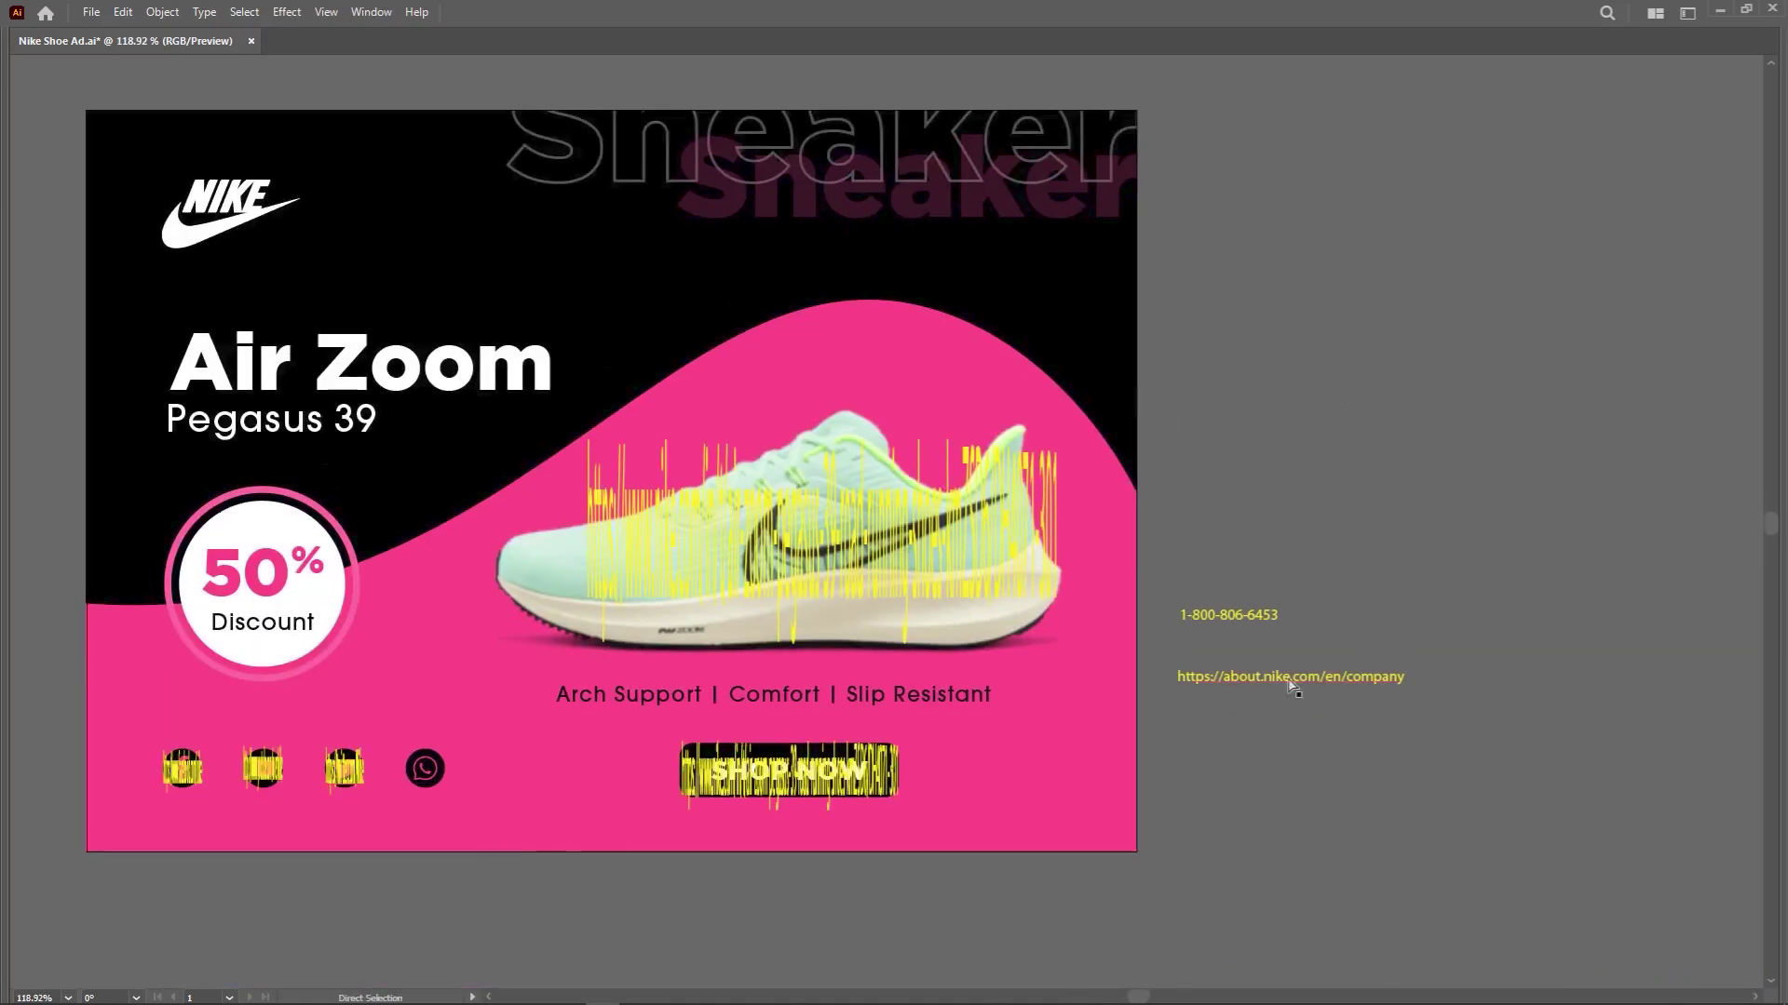
drag(1201, 678, 686, 307)
scroll(686, 306, up, 5)
drag(931, 312, 760, 459)
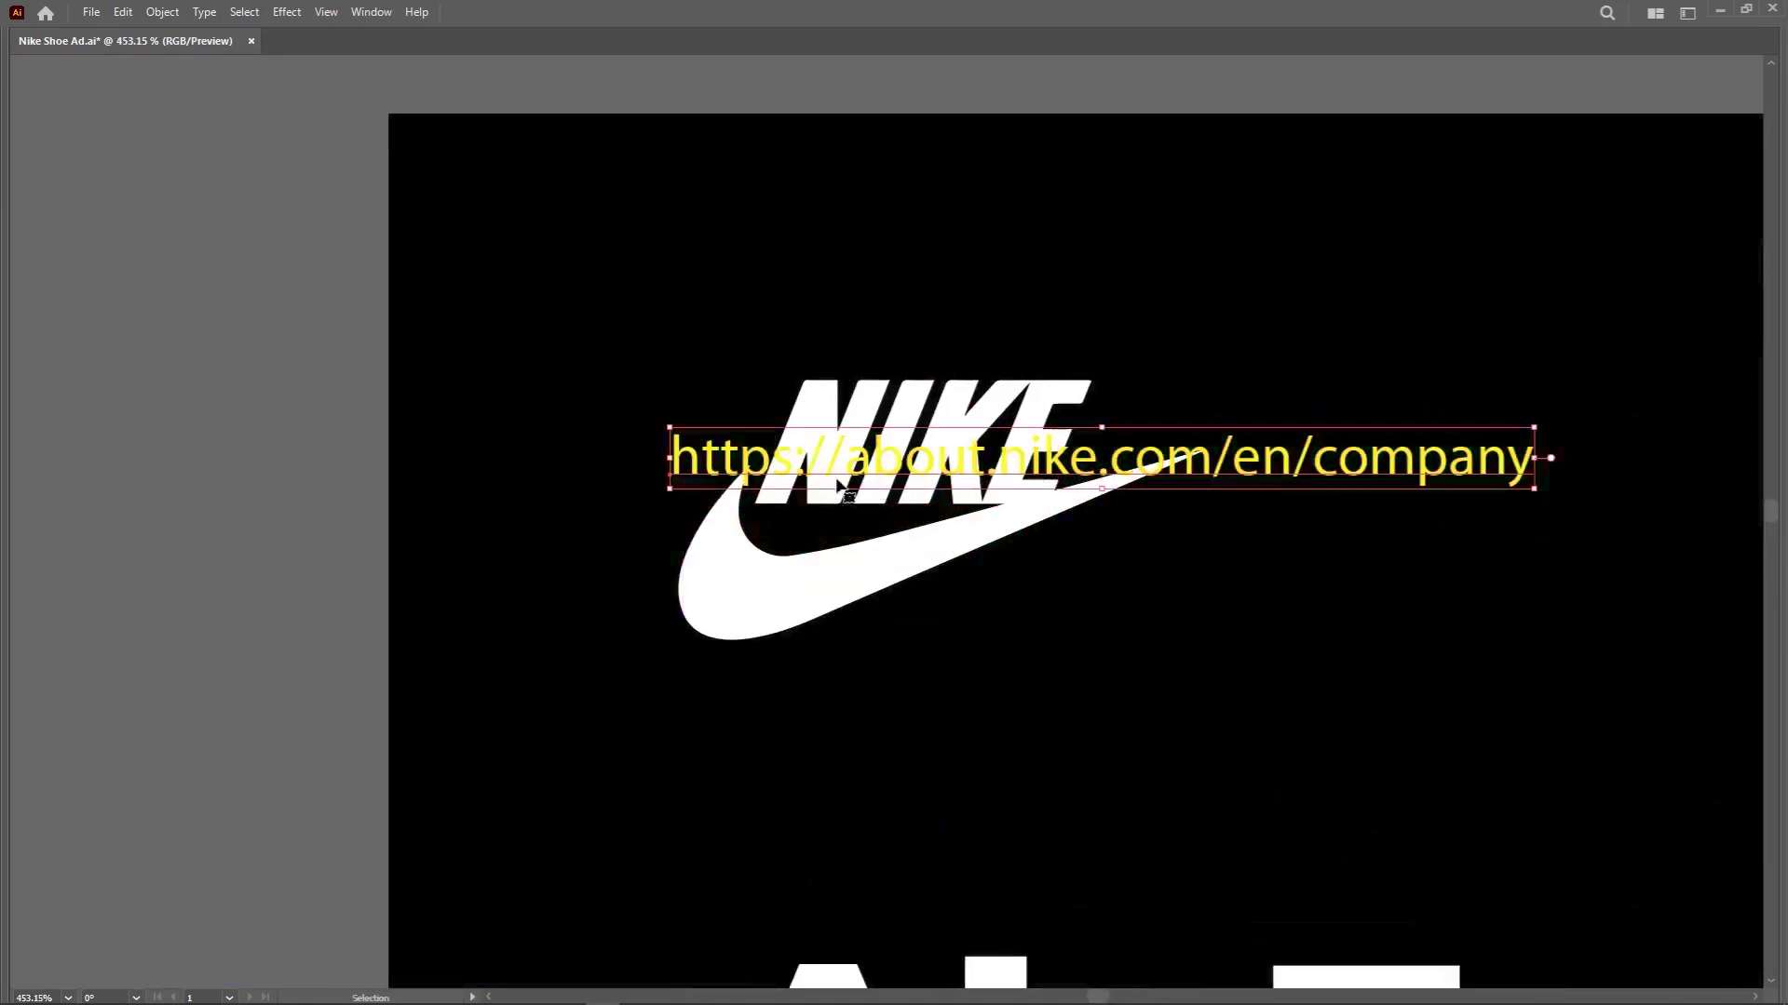
drag(760, 522, 669, 521)
drag(1443, 458, 1108, 458)
drag(849, 491, 842, 734)
Move the phone number text from beside the artboard to just below the WhatsApp icon.
scroll(914, 510, down, 6)
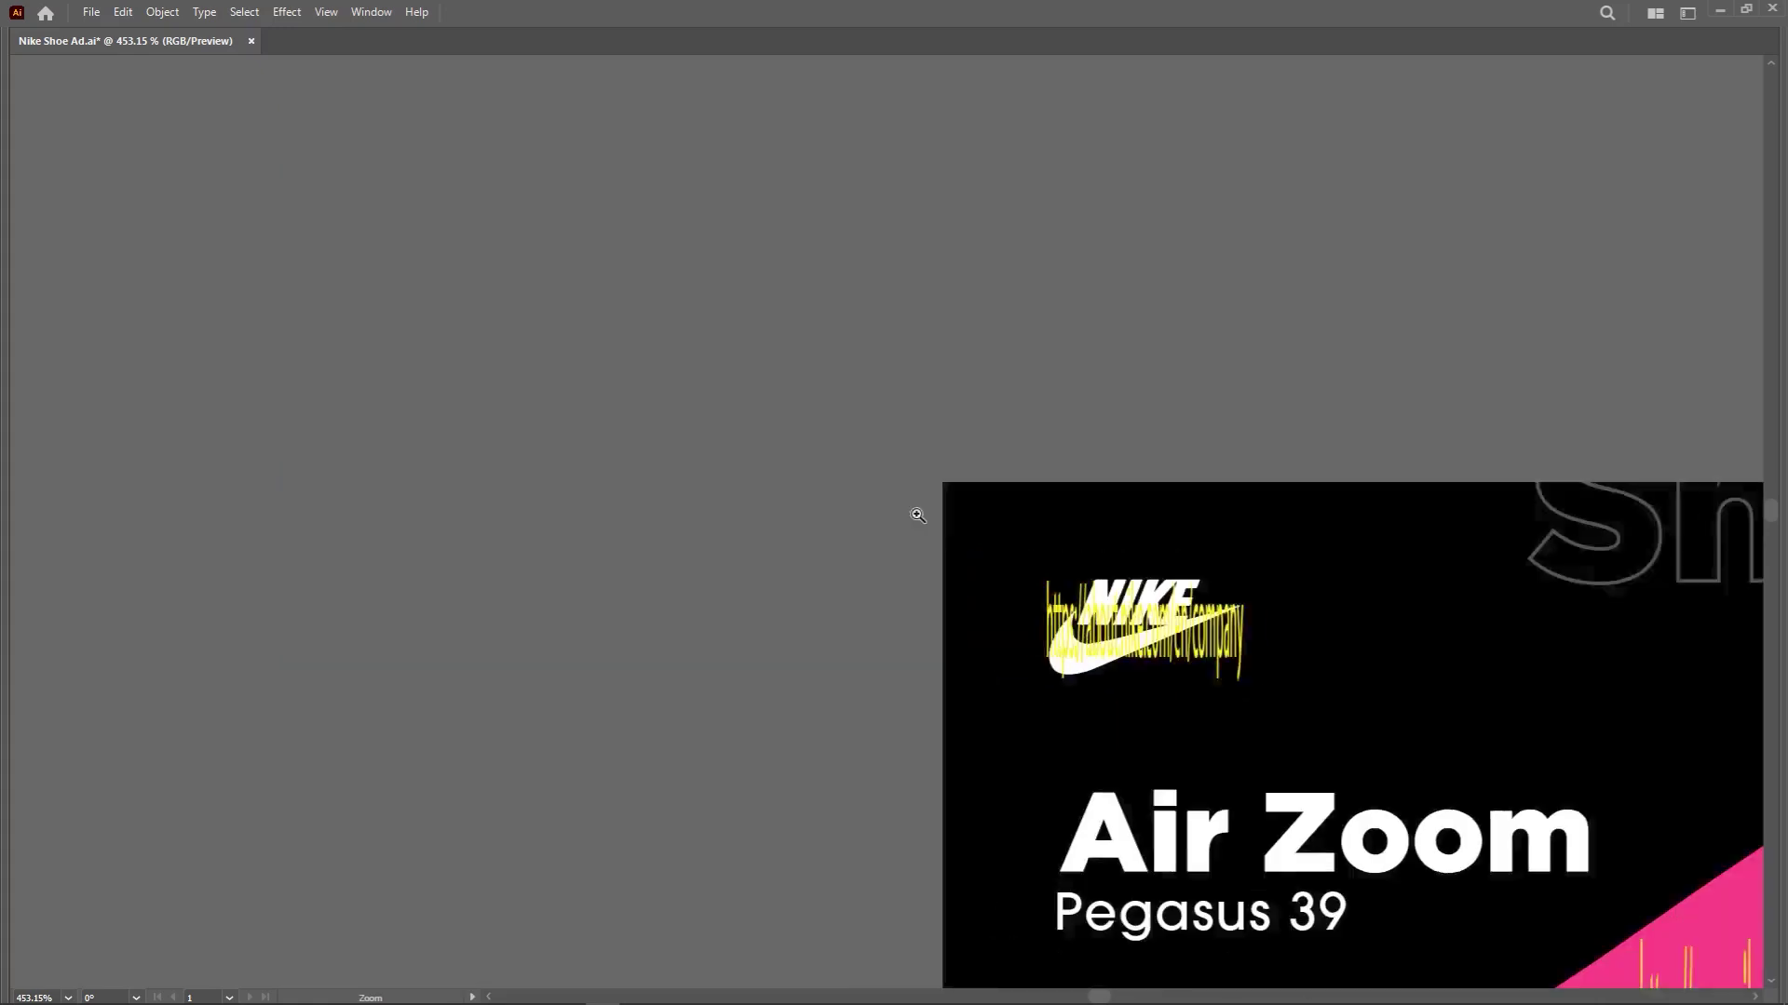
drag(1677, 777, 1325, 610)
scroll(1324, 610, up, 1)
scroll(1325, 610, up, 1)
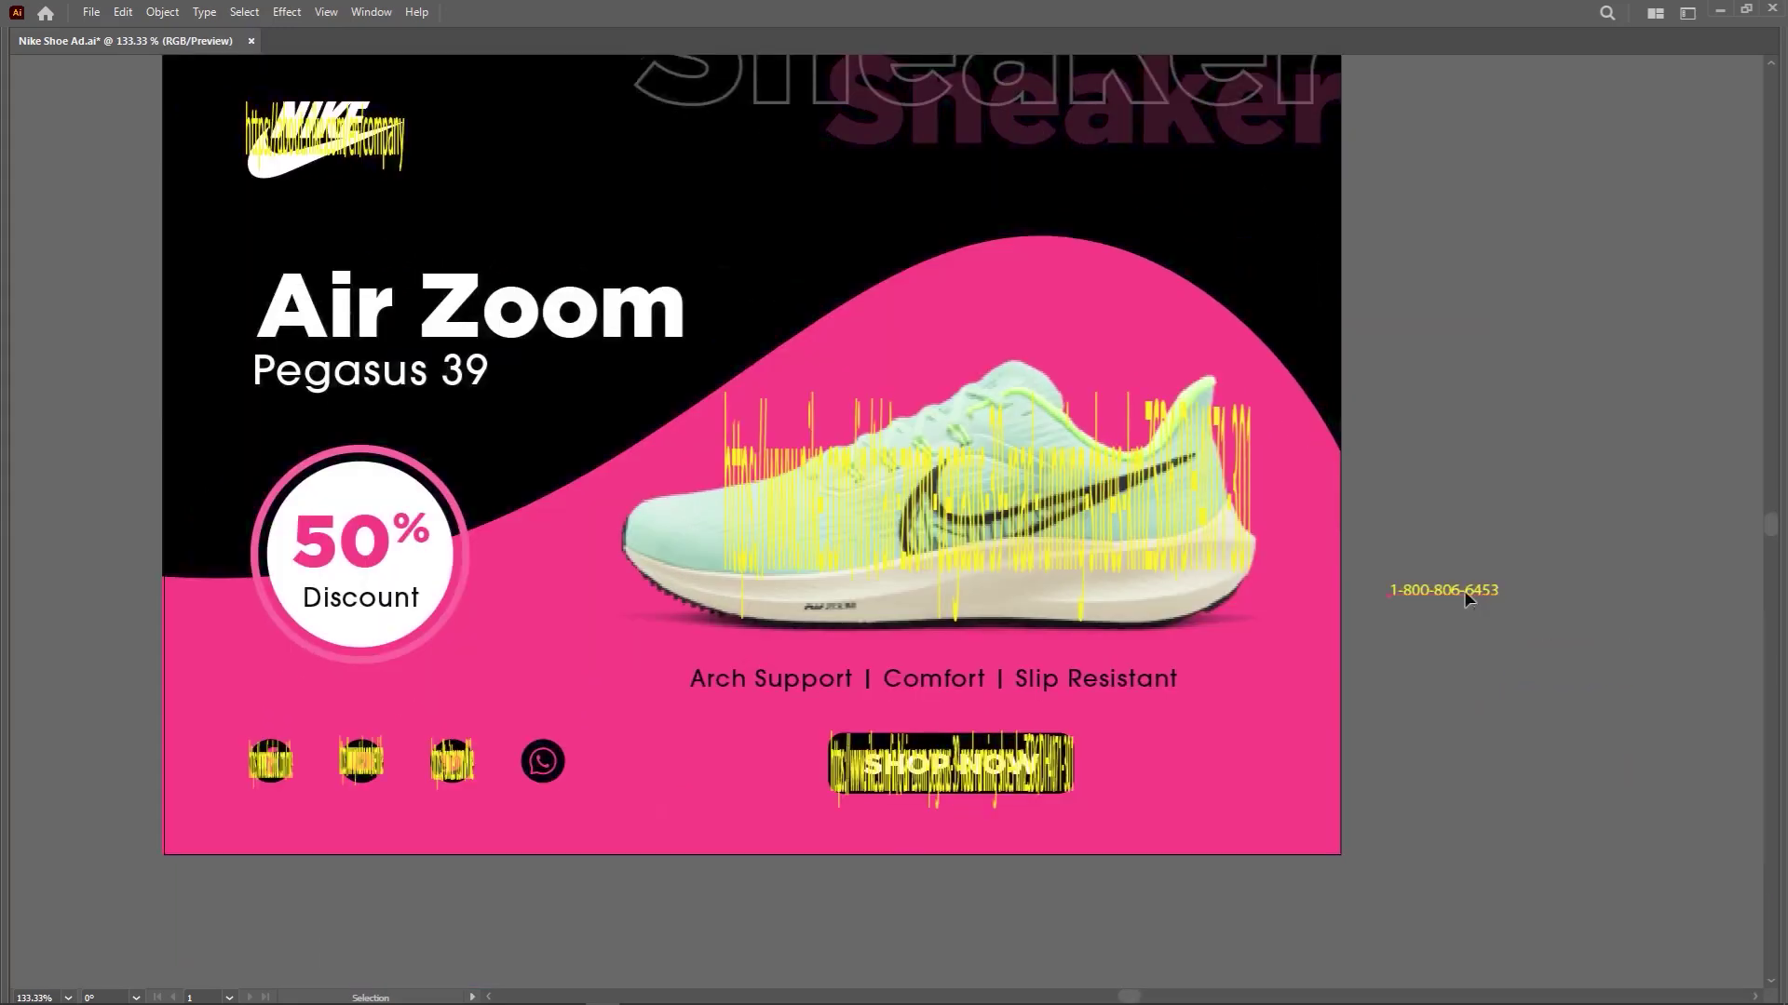
drag(1457, 590, 585, 800)
scroll(865, 866, up, 4)
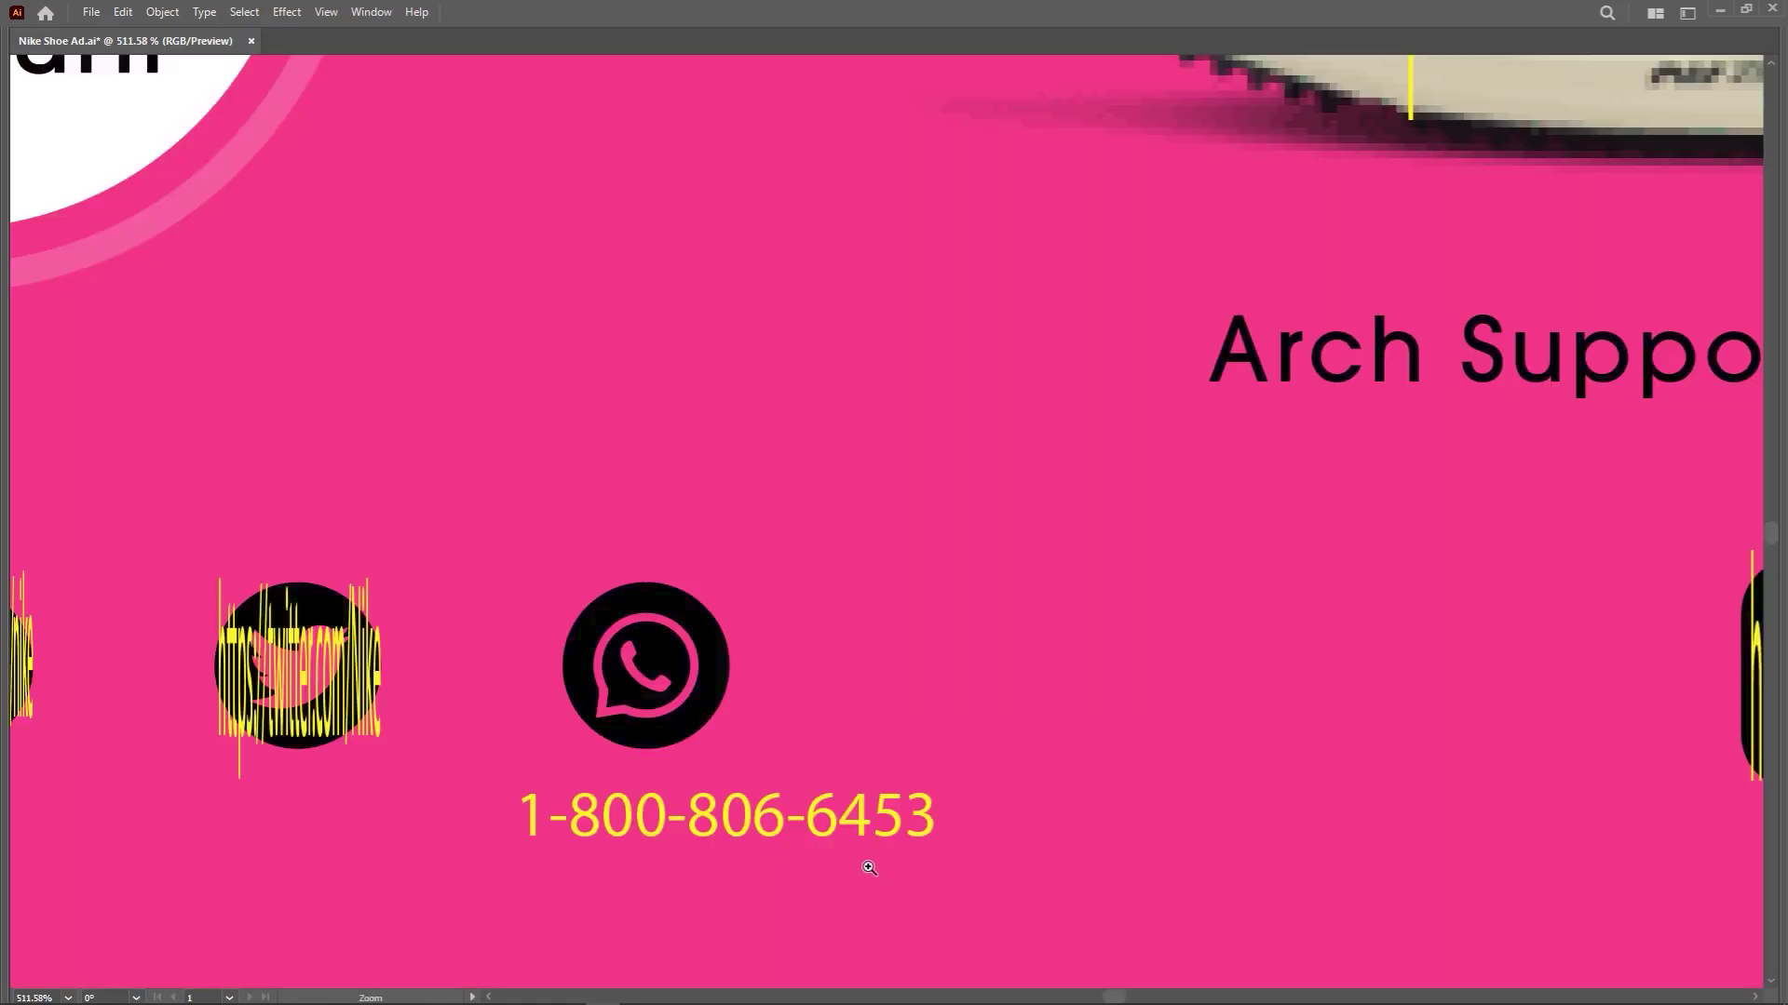
drag(862, 869, 1173, 718)
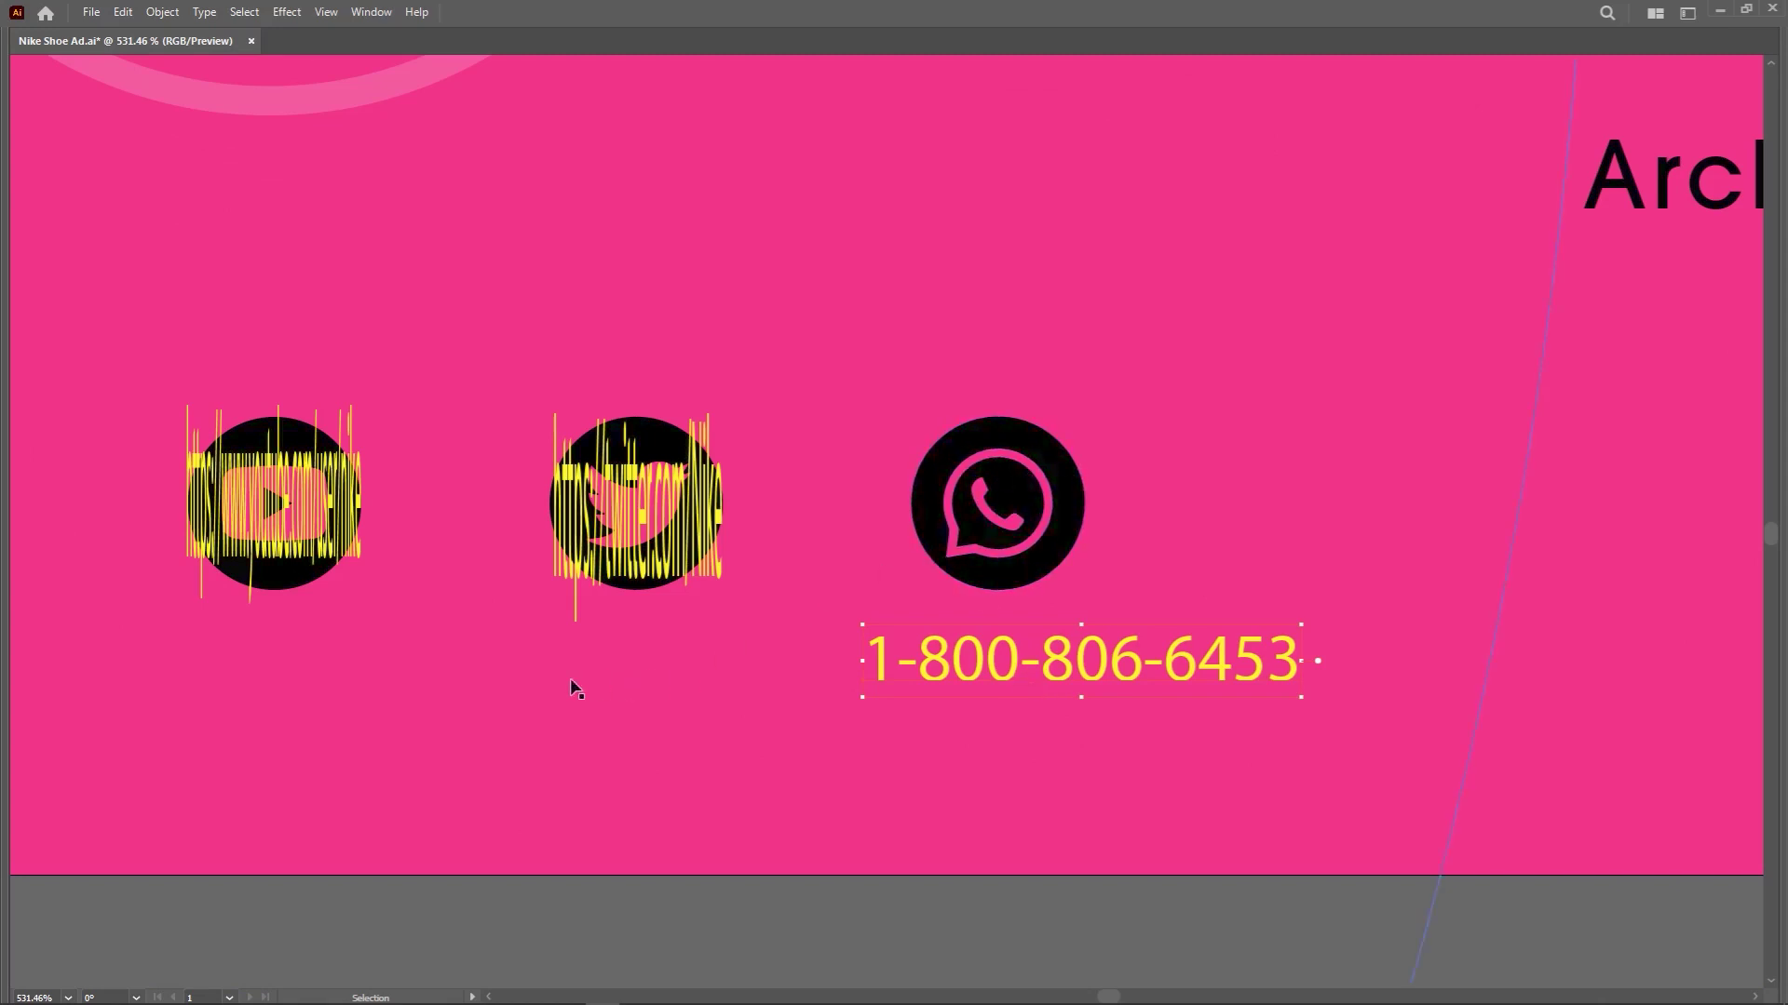
Widen a copy of the YouTube URL text below the artboard to legible proportions, and delete the copy.
click(409, 643)
drag(391, 630, 962, 571)
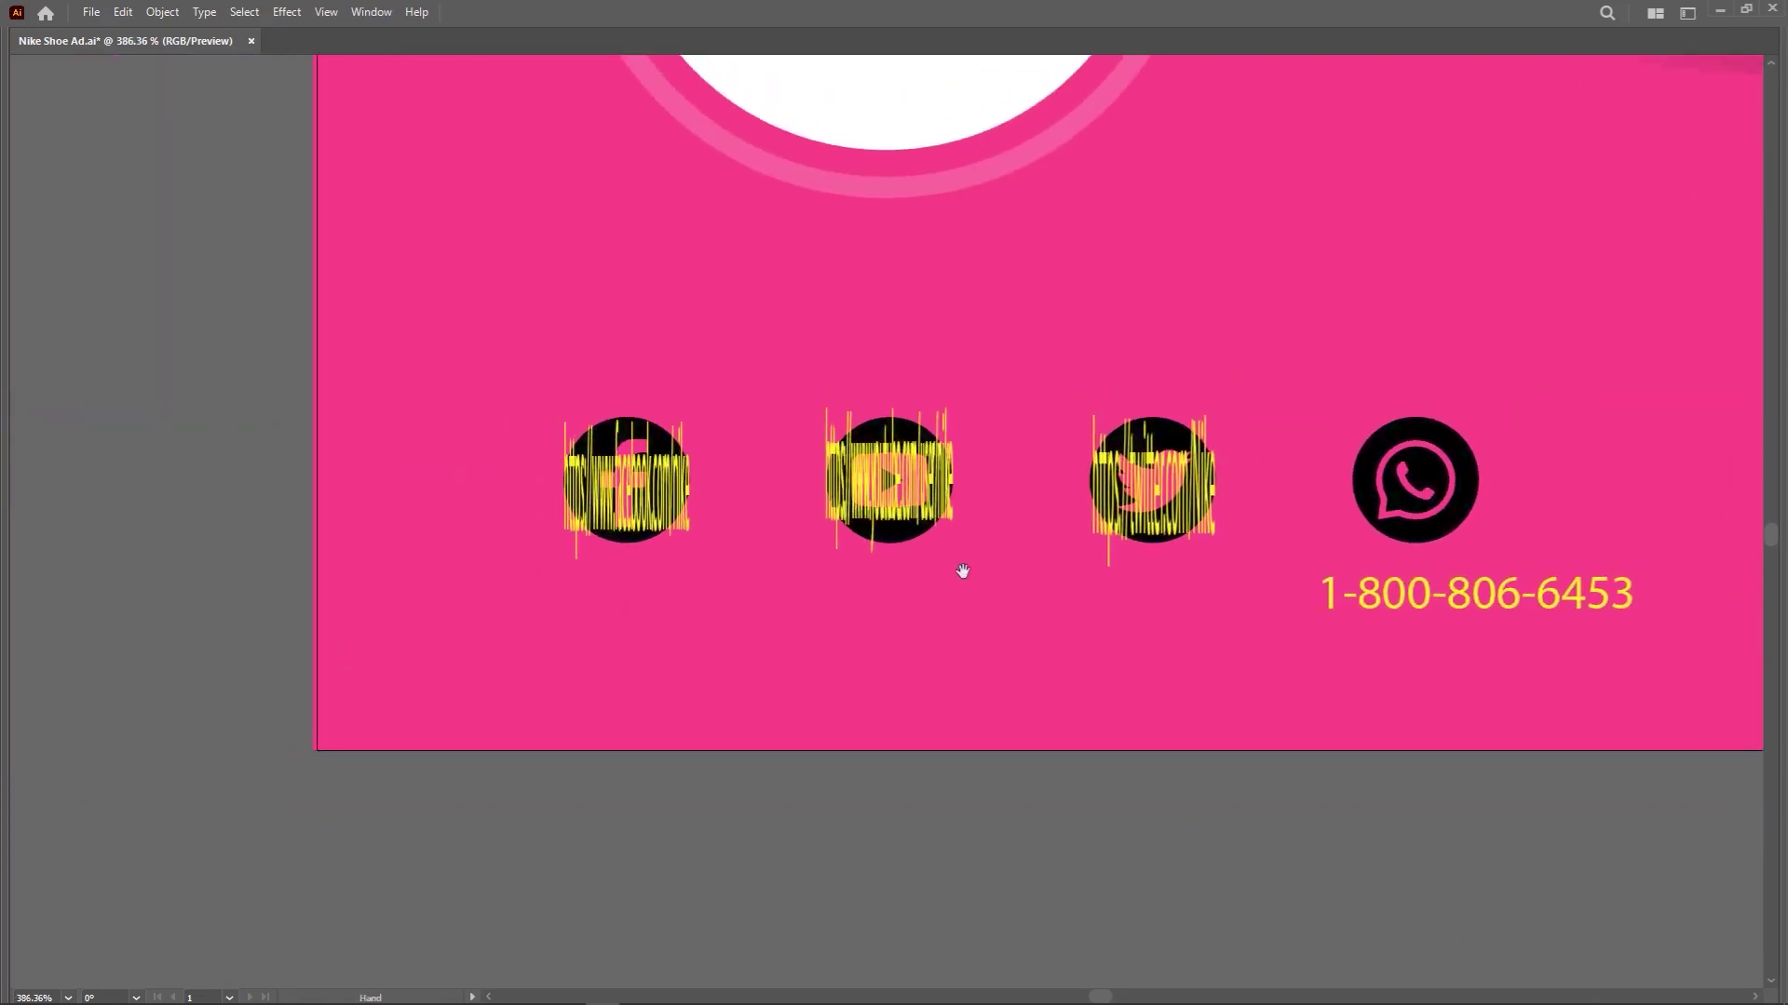
drag(920, 514, 1416, 873)
drag(1280, 916, 1219, 671)
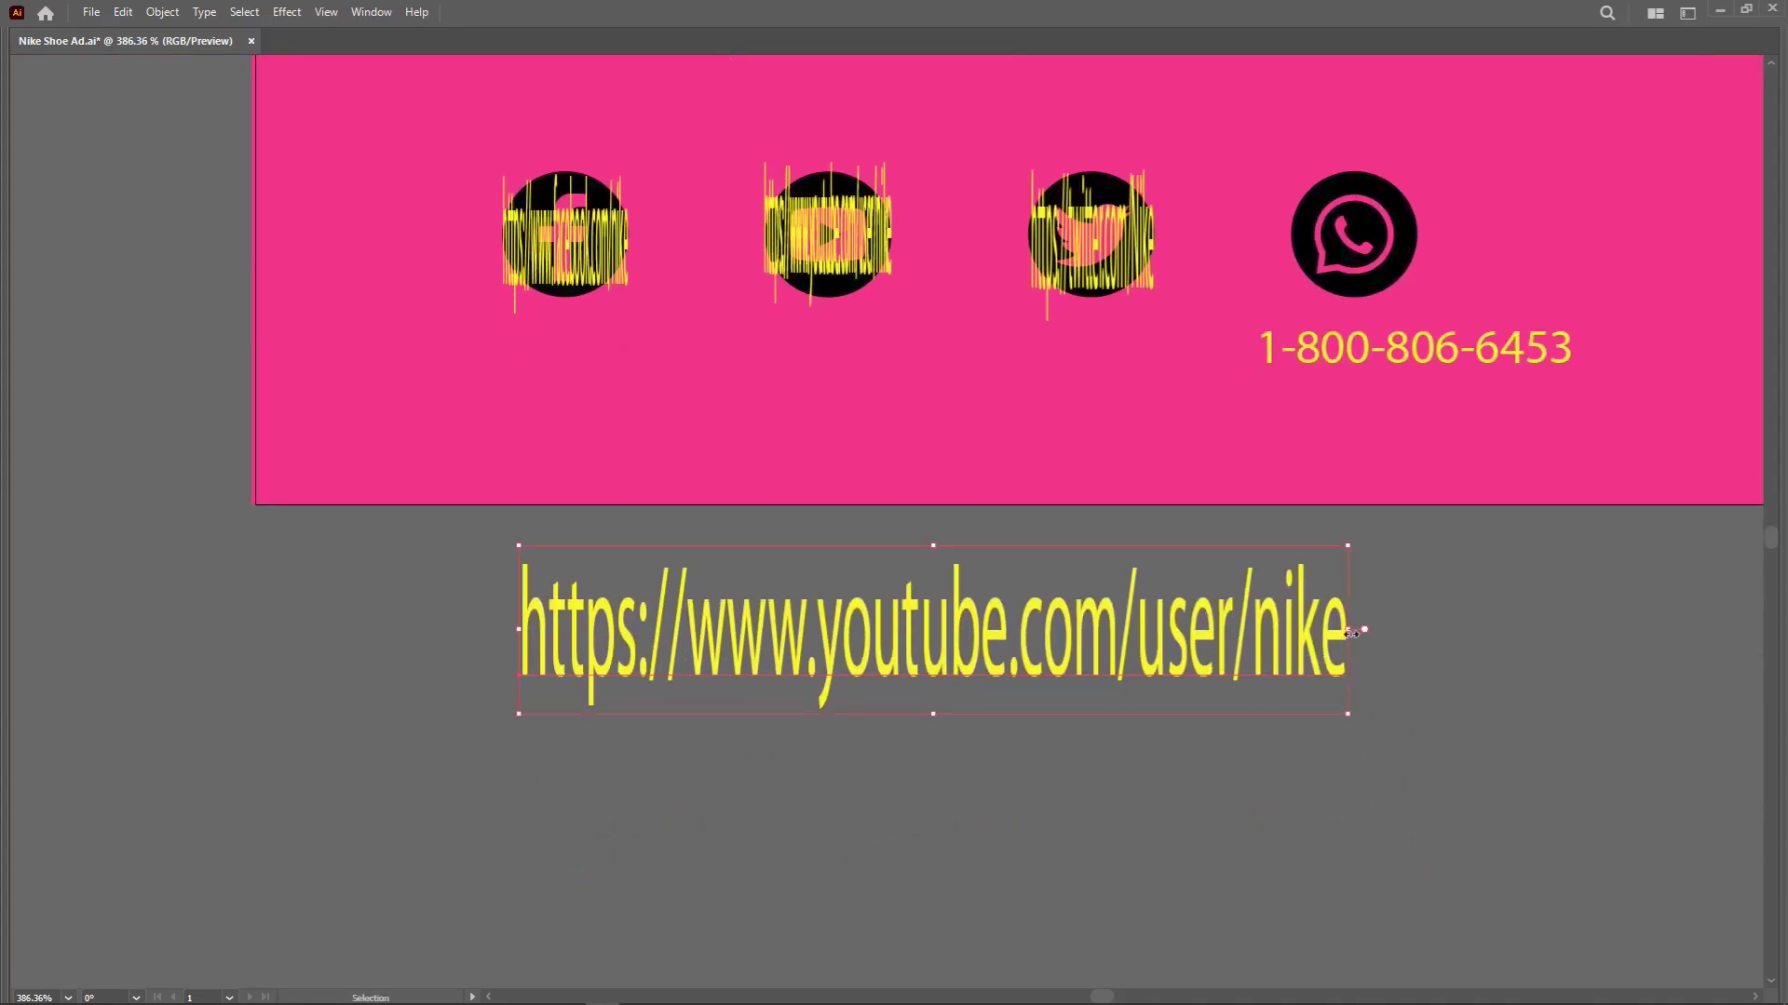
drag(1347, 630, 1760, 642)
drag(1274, 773, 917, 761)
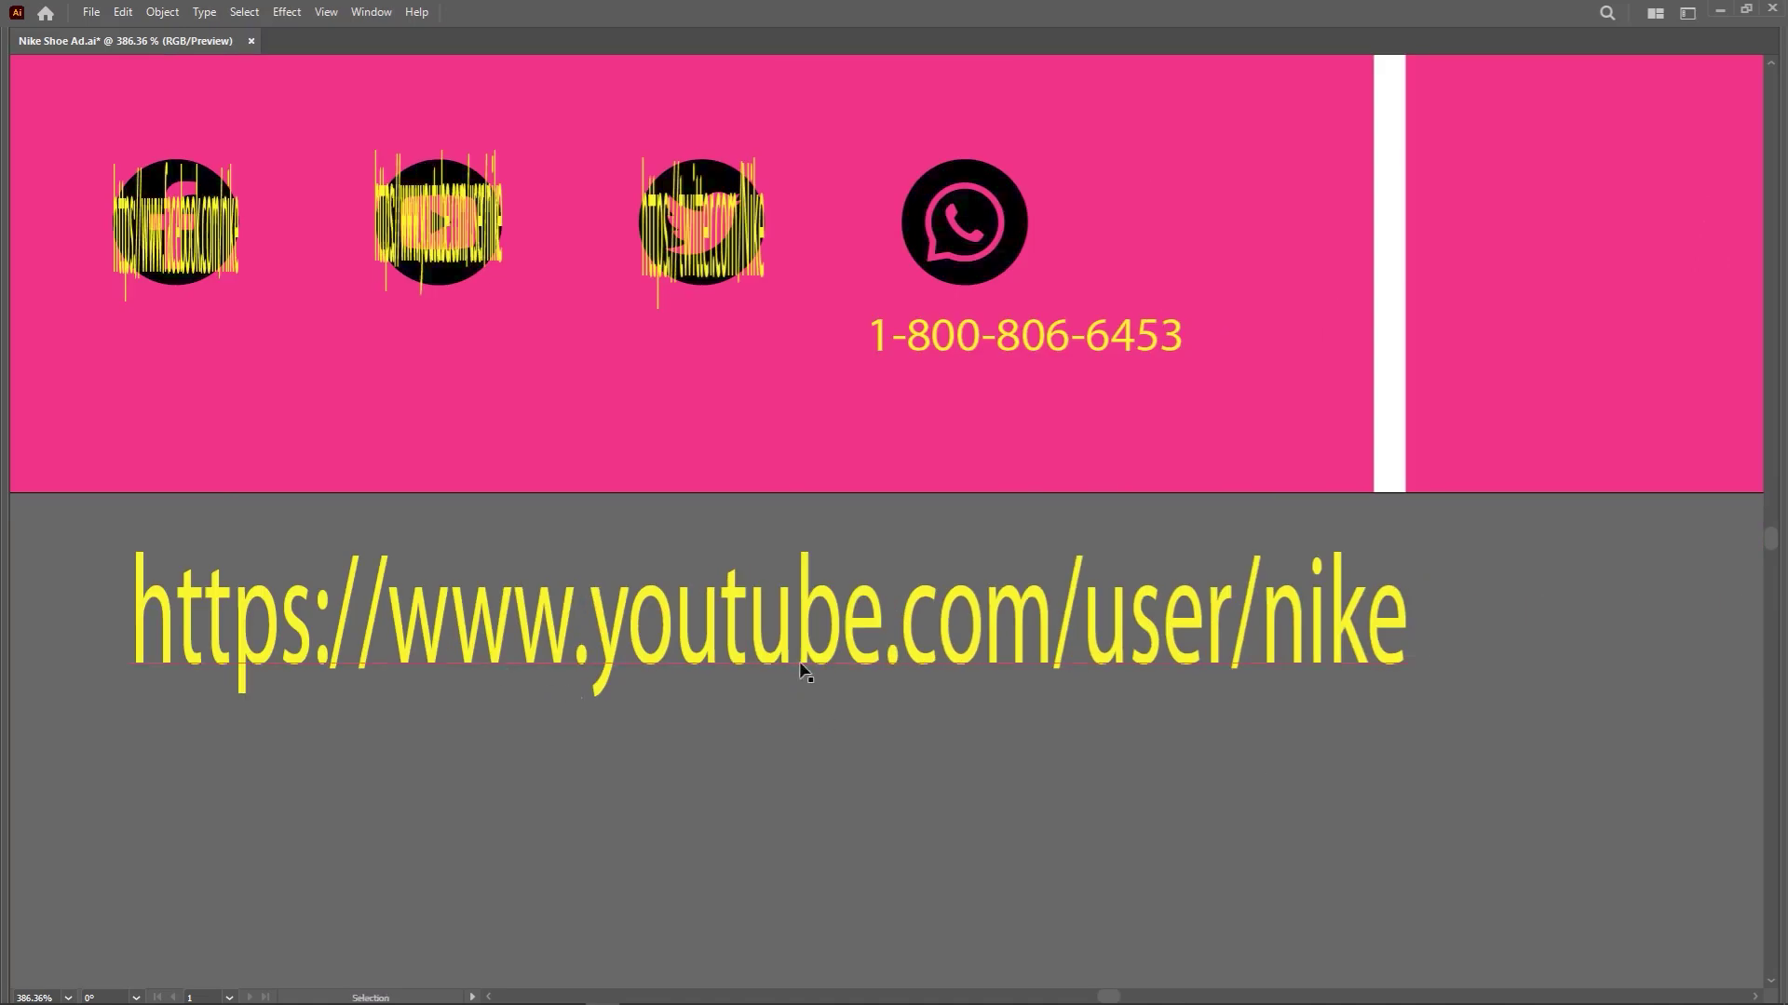
key(Delete)
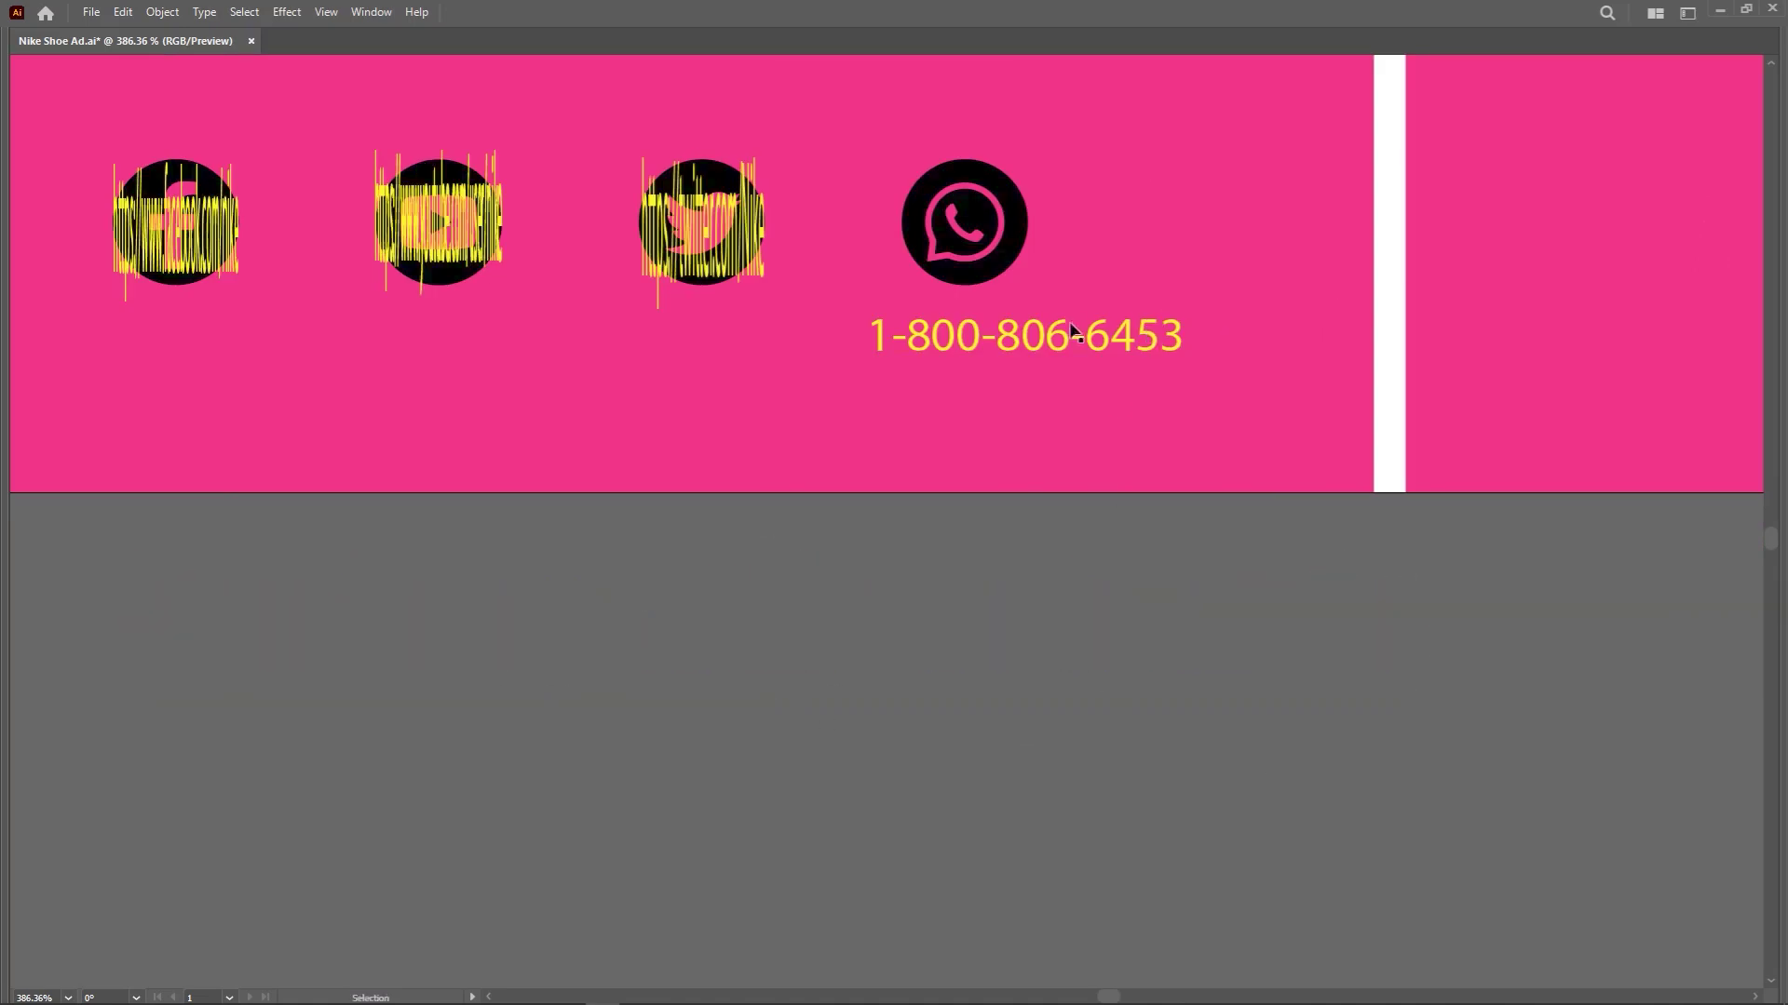
drag(985, 279, 1042, 508)
key(space)
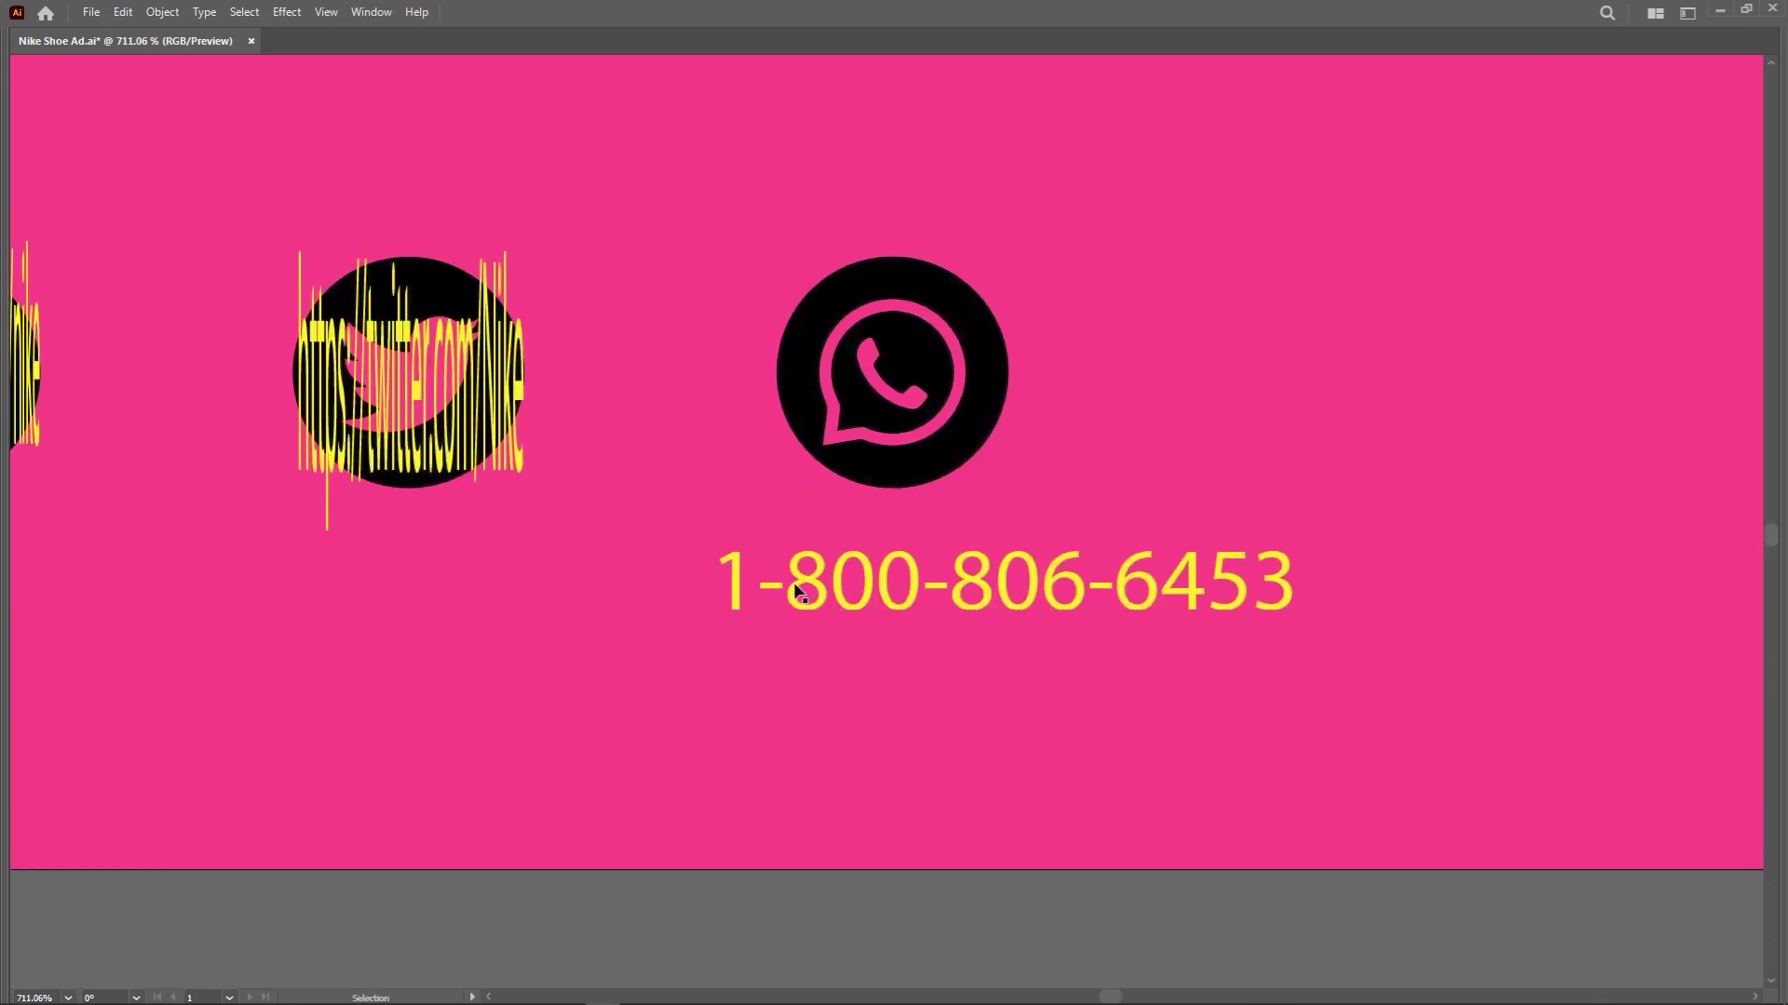
scroll(838, 619, down, 3)
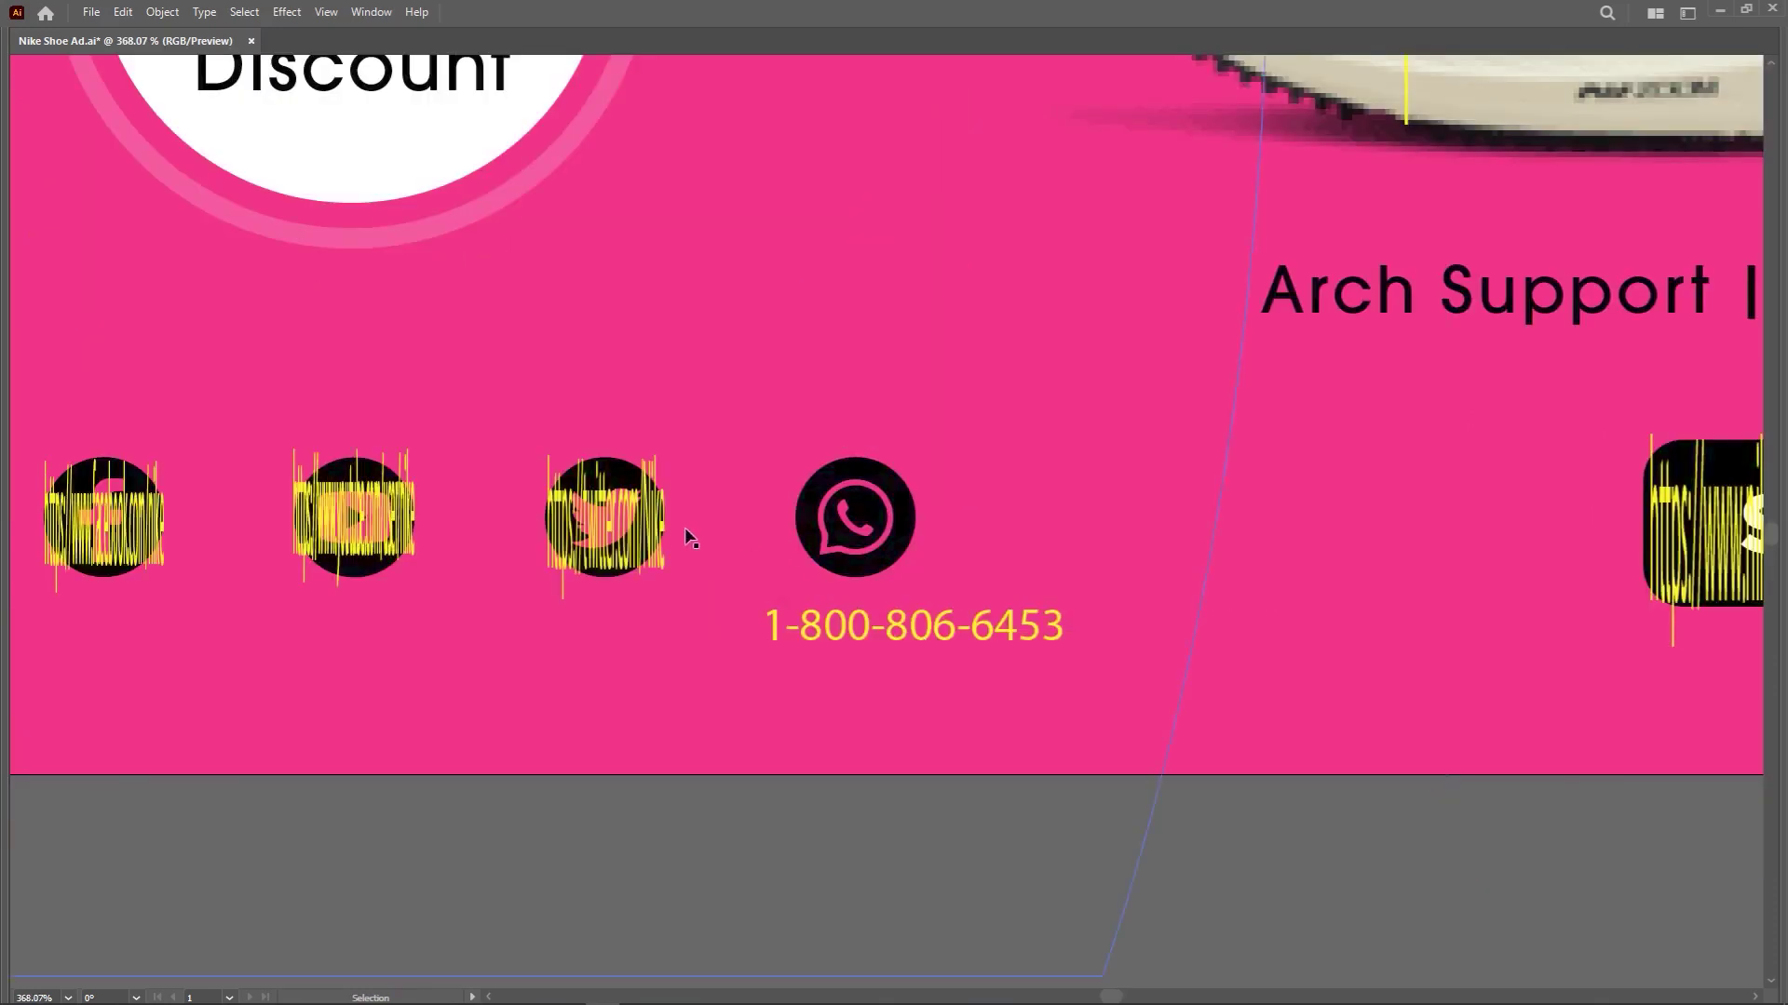
Switch to Chrome and open the bookmarked WhatsApp help article "How to use click to chat".
mouse_move(1024, 1004)
click(847, 993)
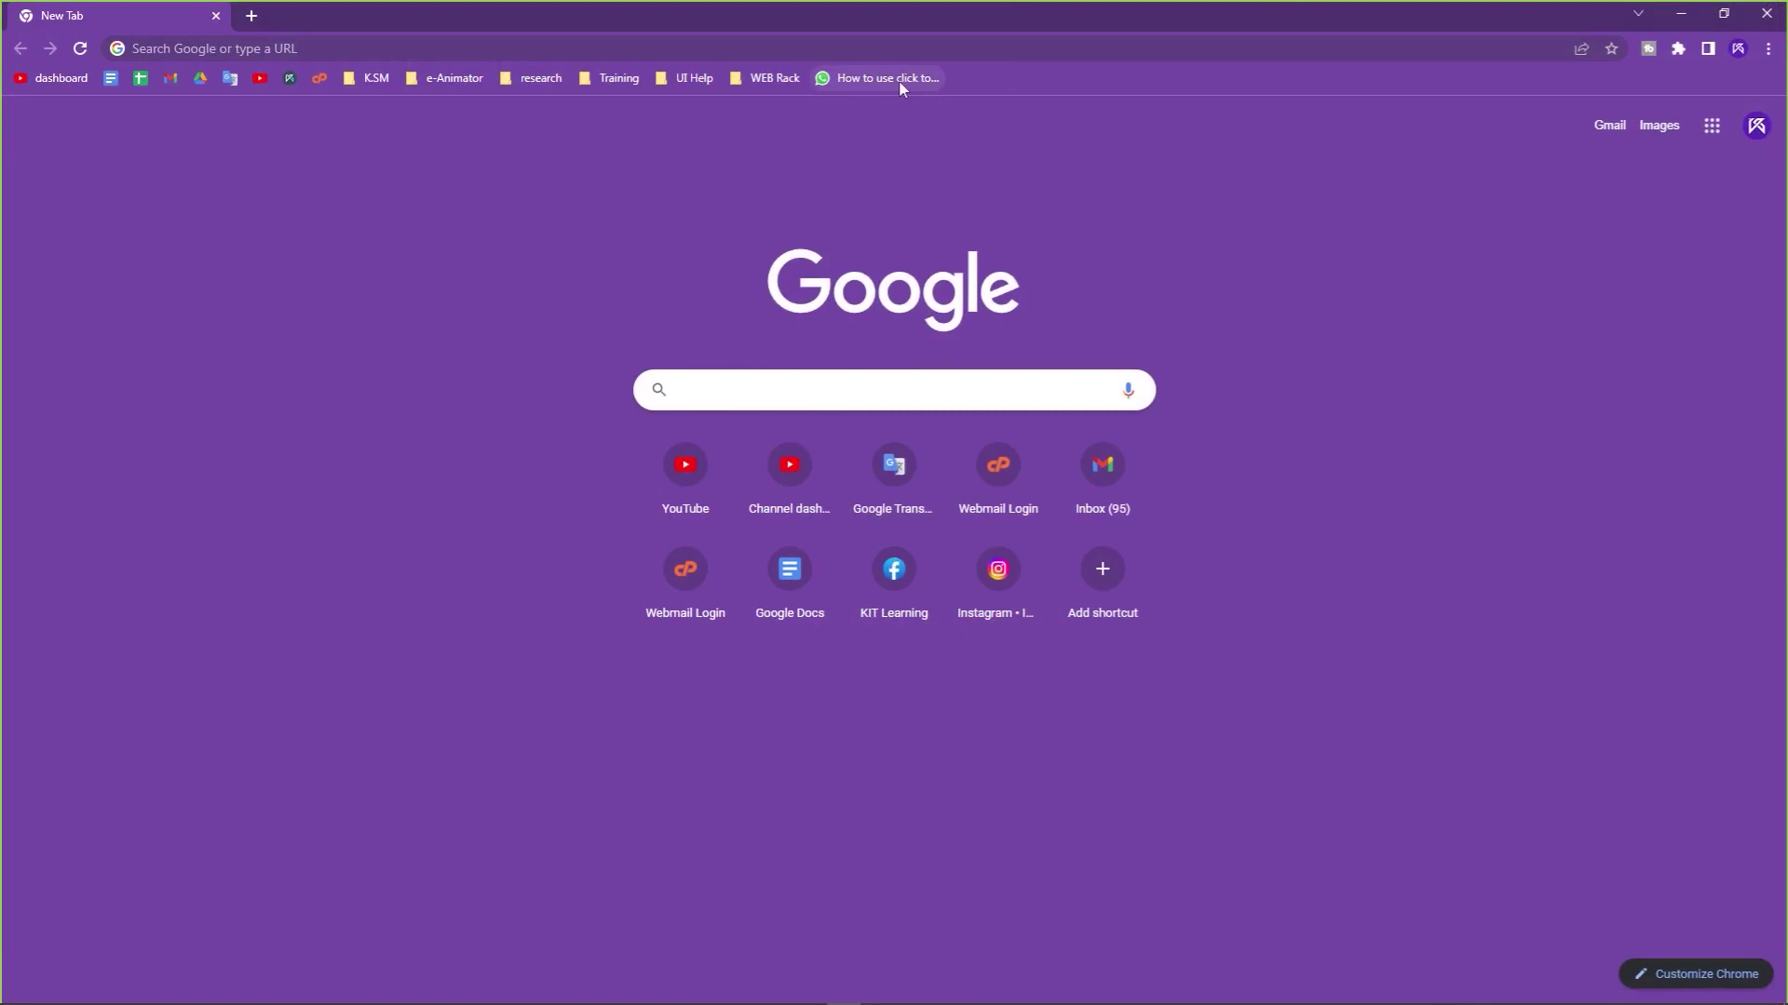
click(899, 80)
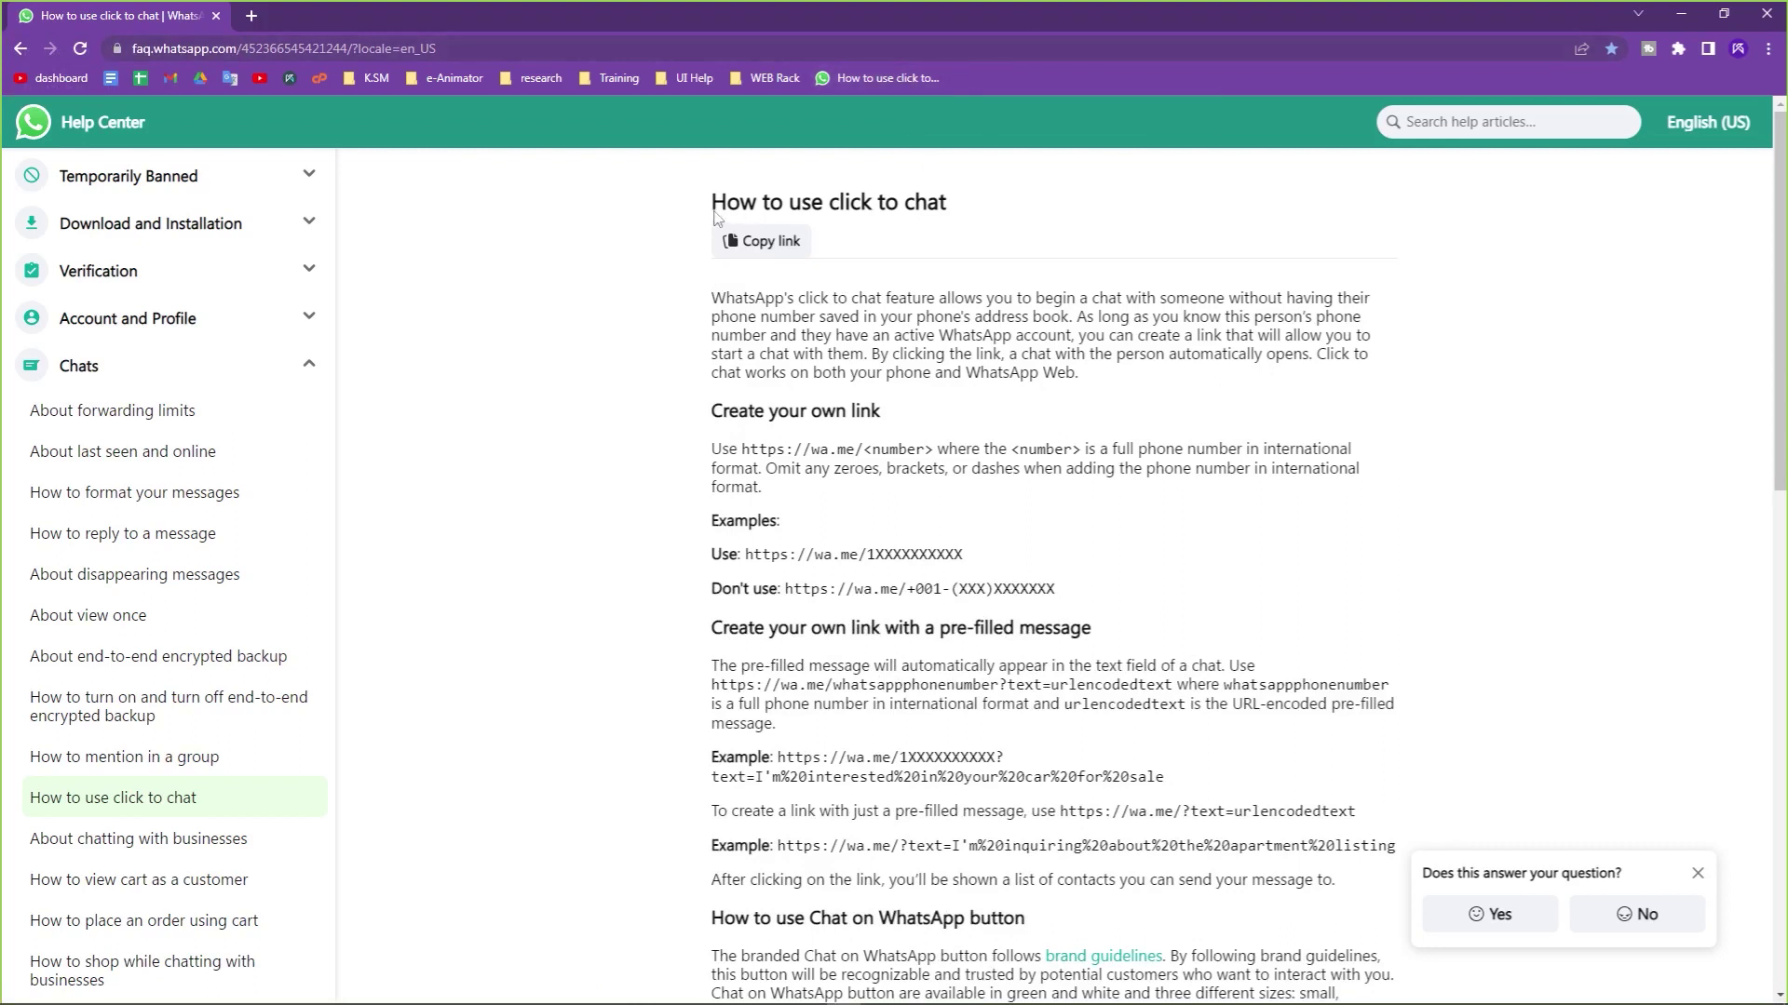
Search Google for the article title "How to use click to chat" in a new tab and open the WhatsApp Help Center result.
drag(710, 206, 957, 208)
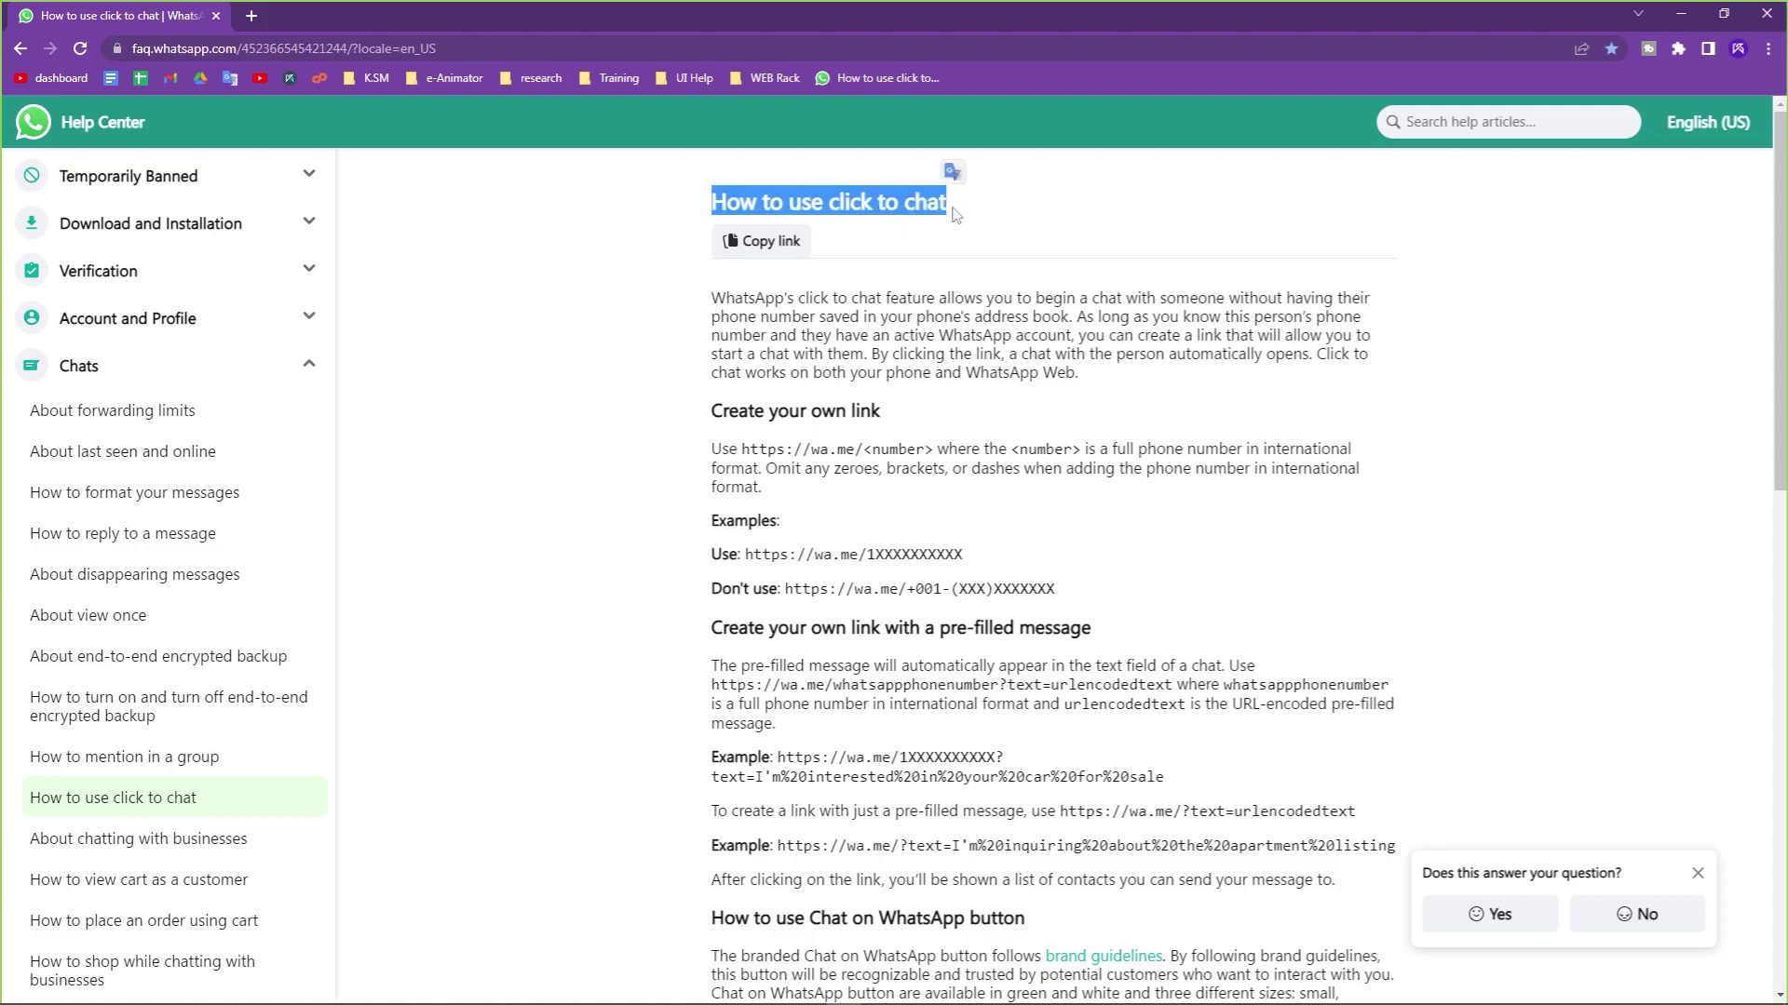
drag(689, 206, 991, 204)
key(ctrl+c)
click(252, 16)
click(814, 402)
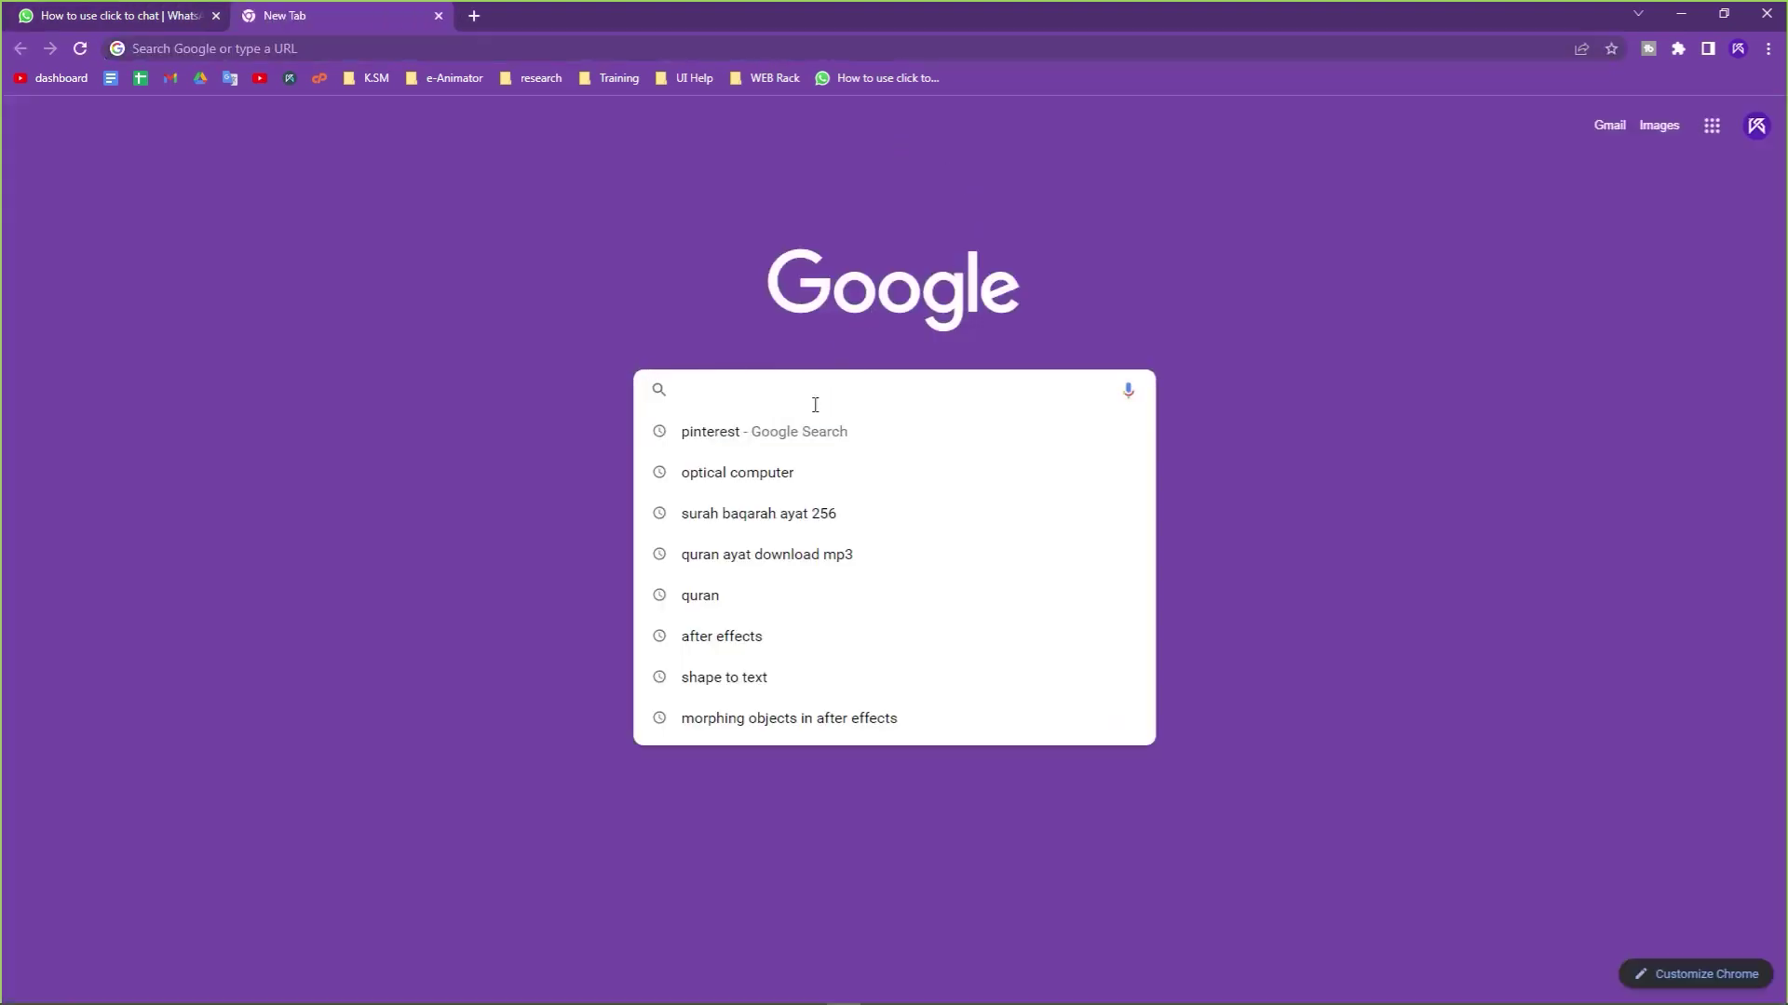
key(ctrl+v)
key(Return)
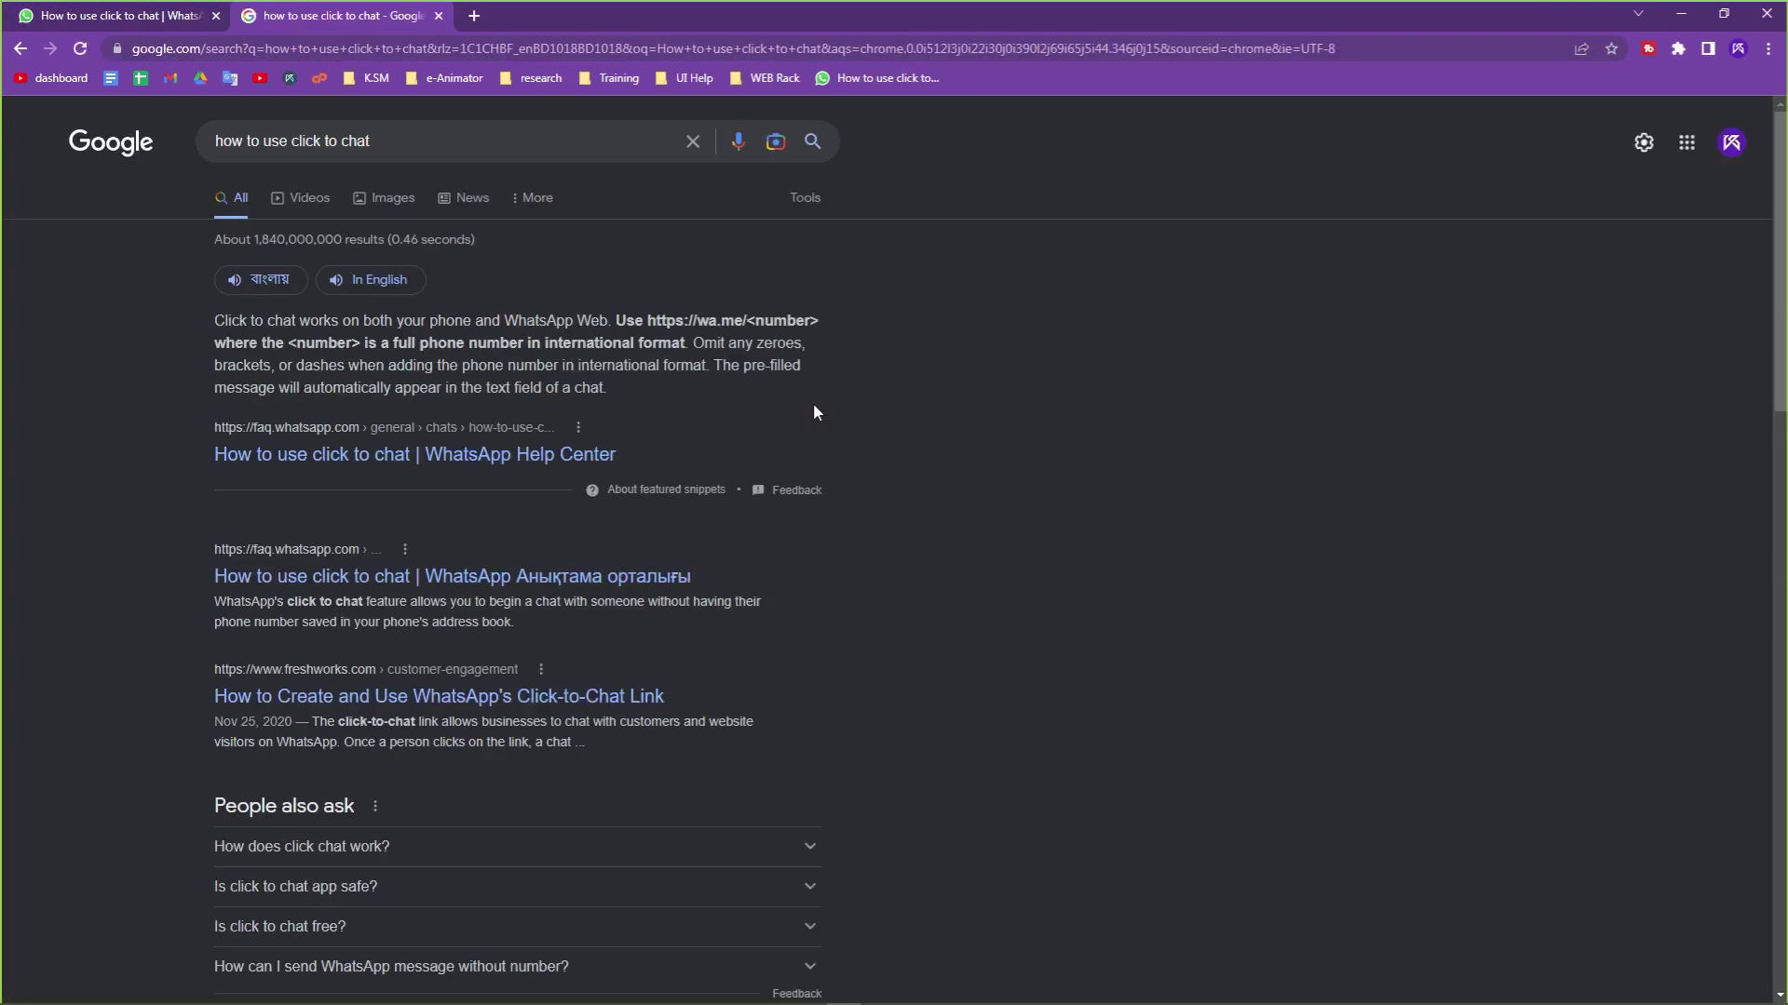
click(410, 456)
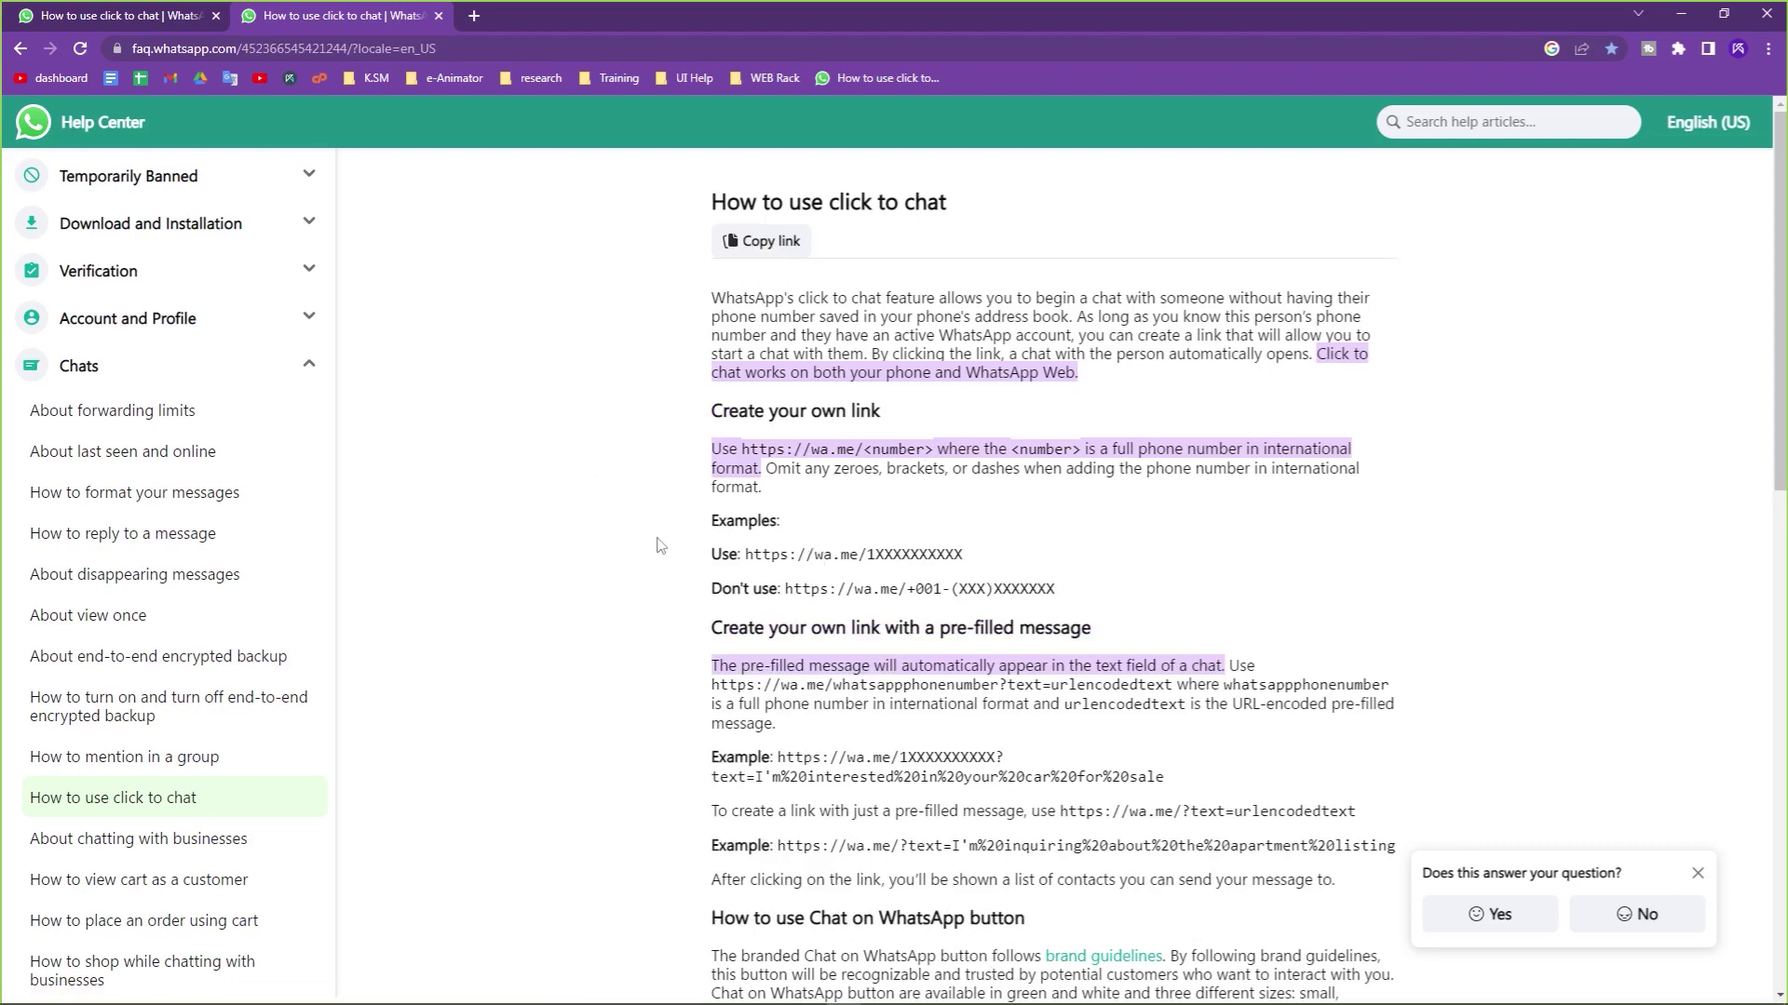
Examine the "Create your own link" instructions and the correct and incorrect wa.me number format examples.
drag(710, 555, 1089, 601)
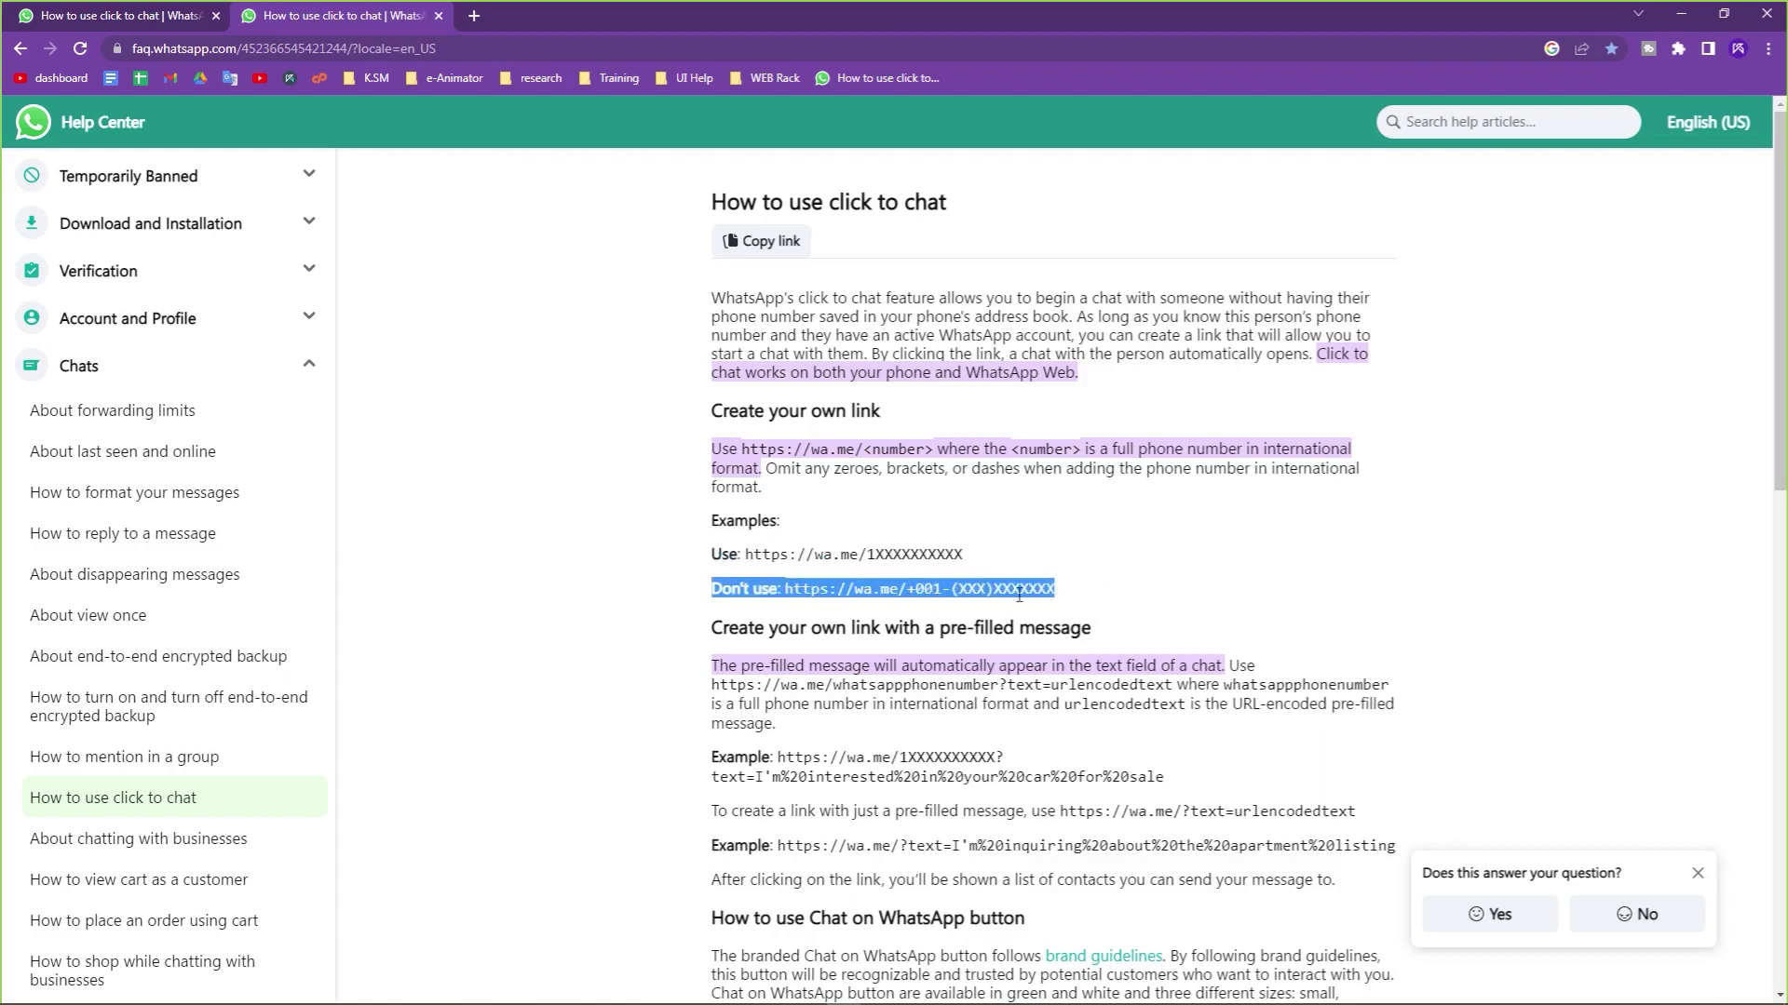
click(693, 601)
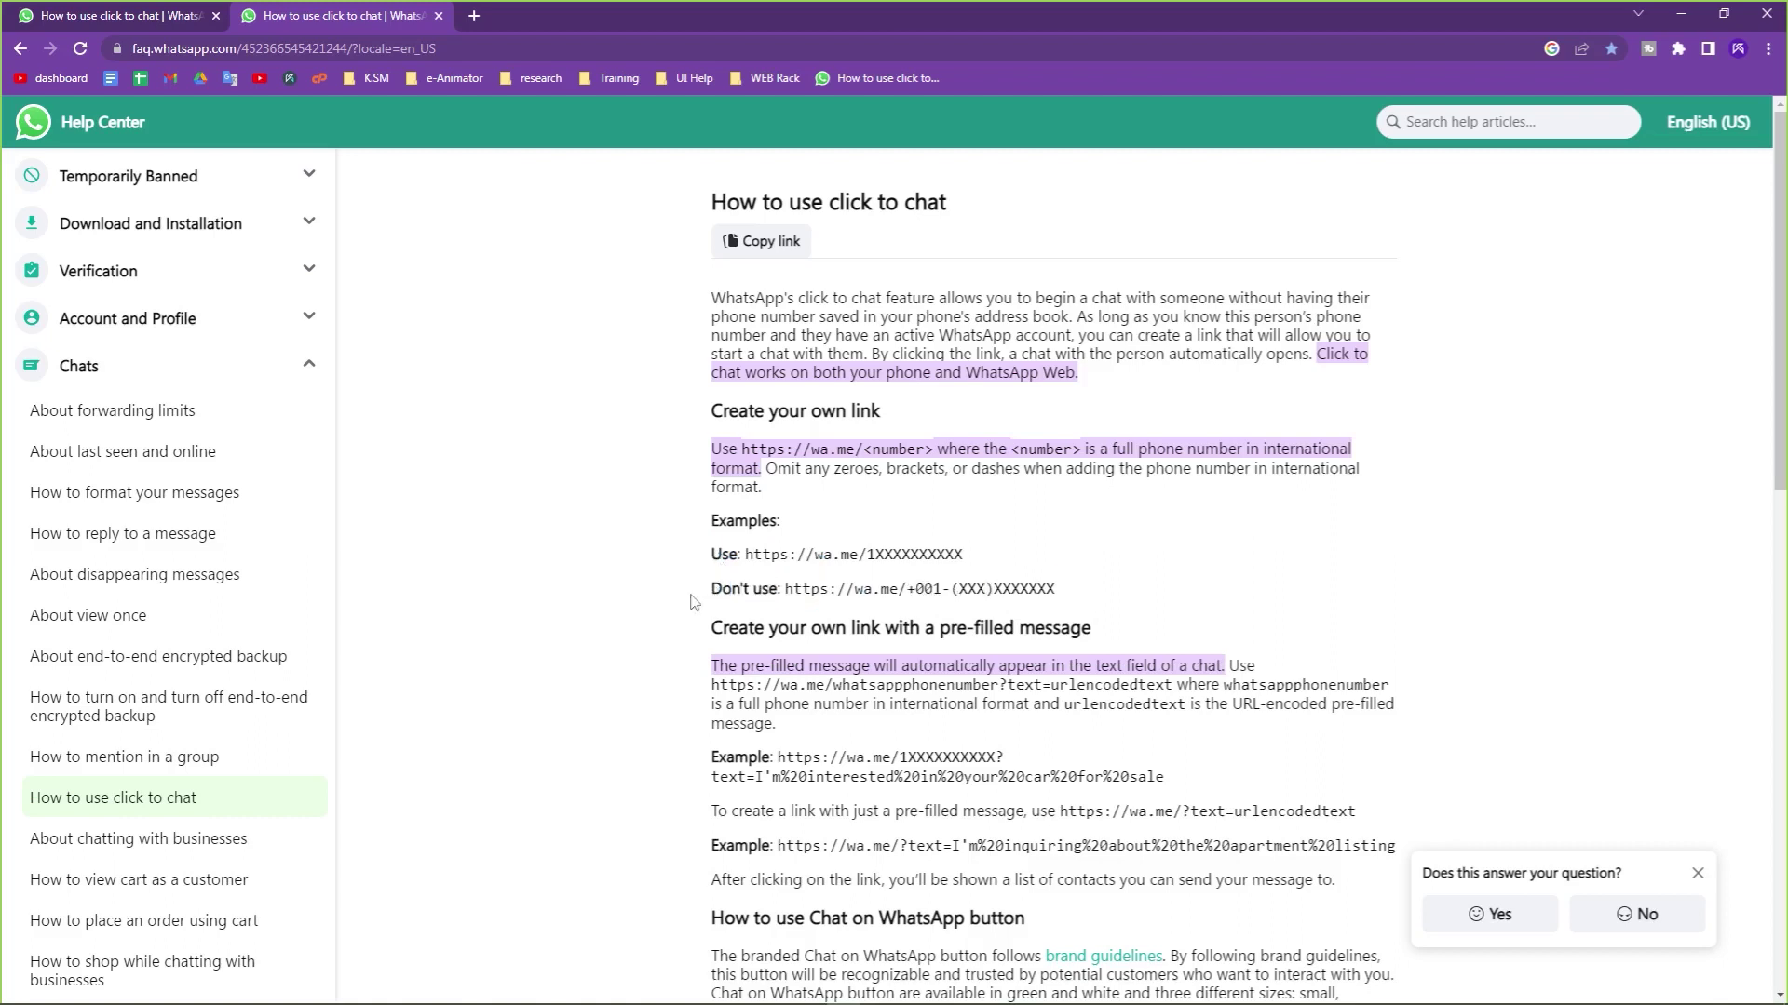
triple_click(730, 555)
triple_click(889, 419)
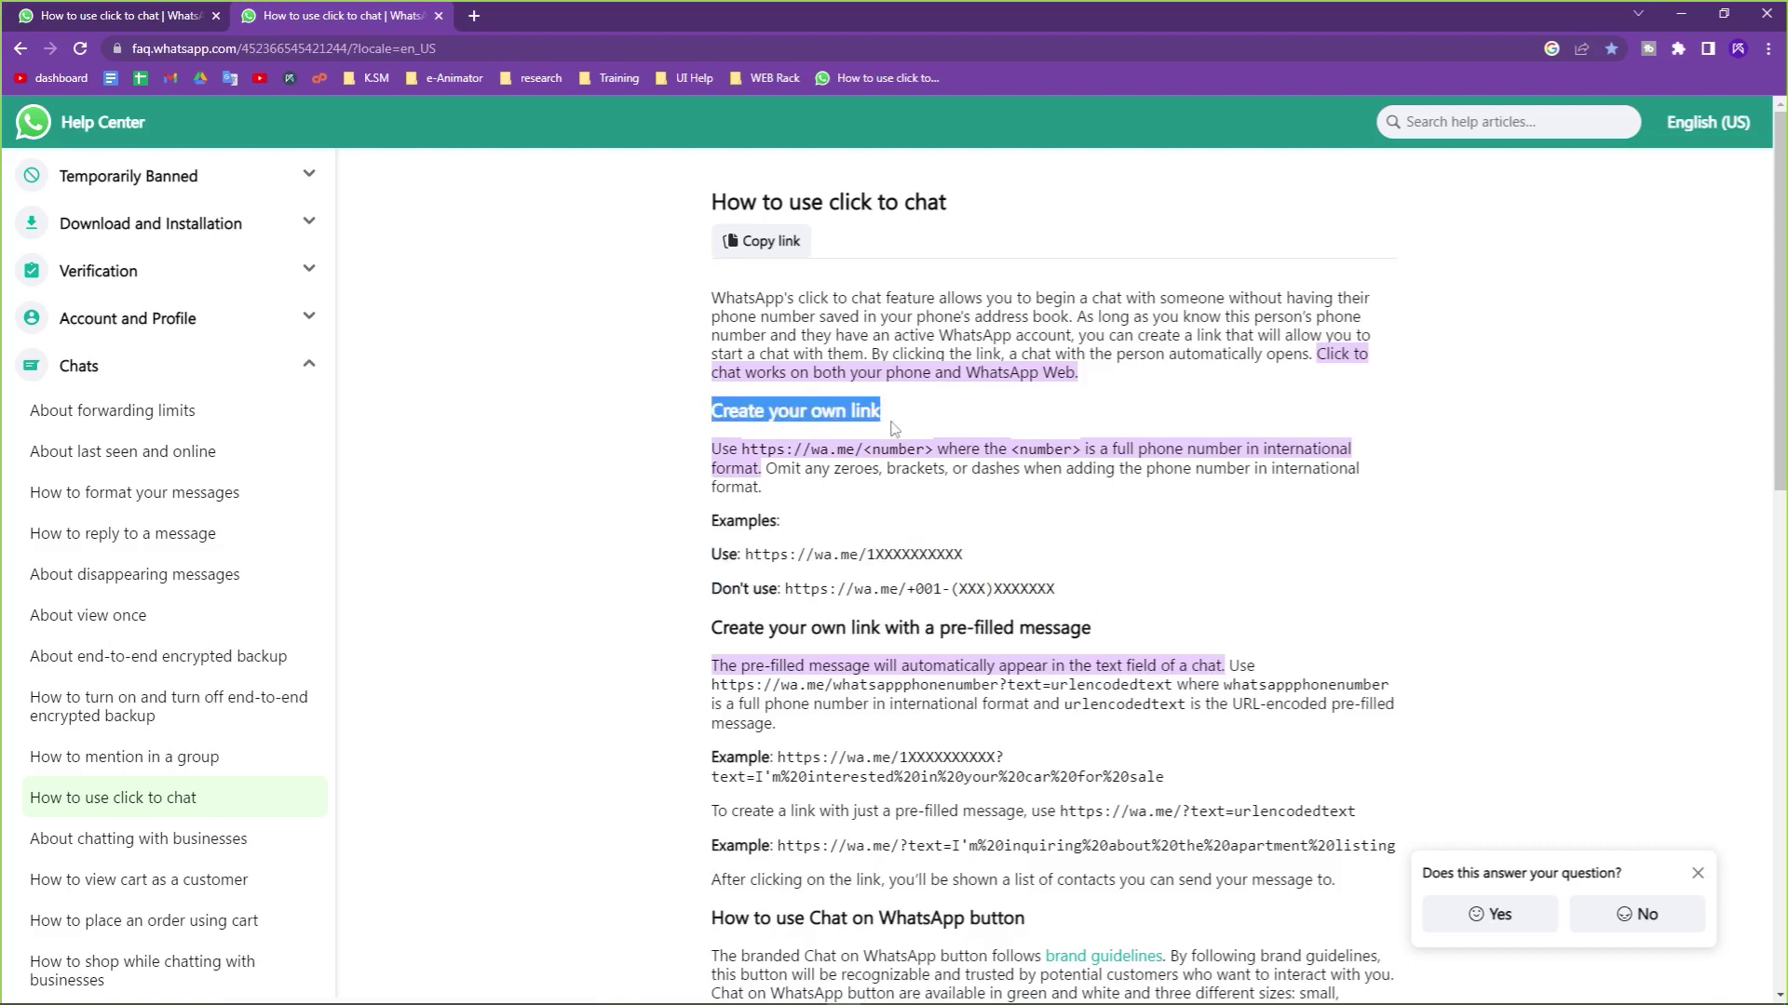
click(717, 453)
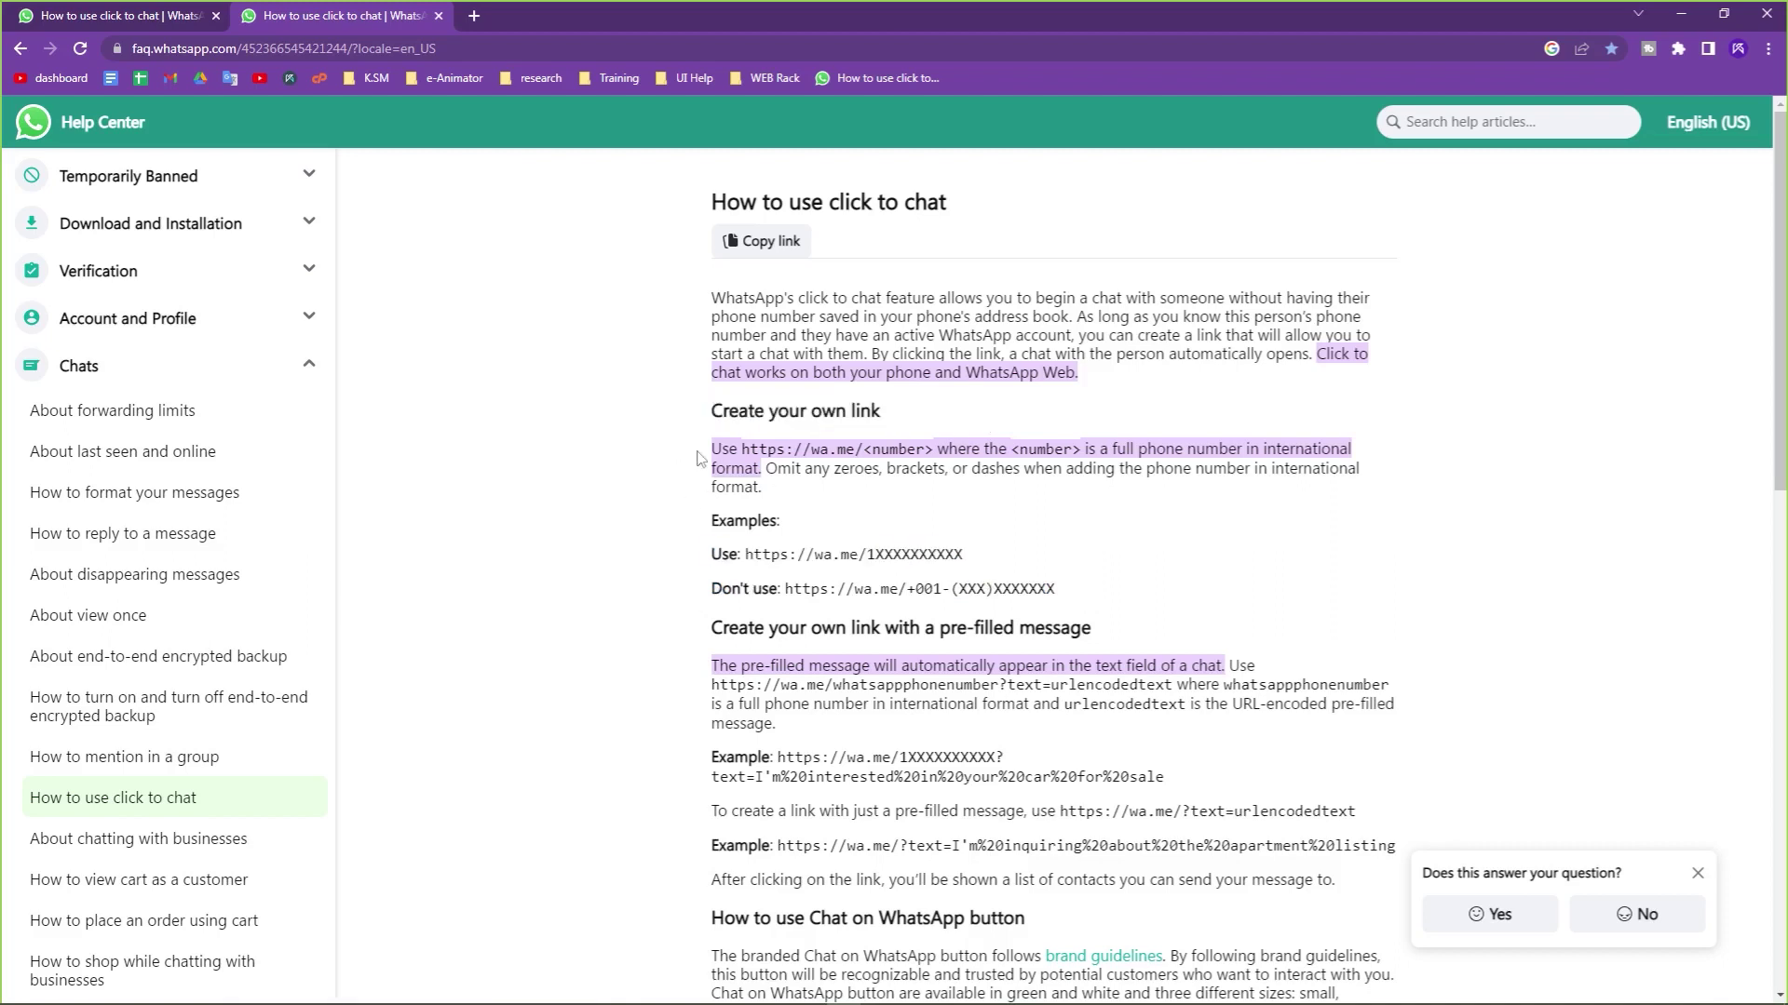
drag(699, 456, 864, 450)
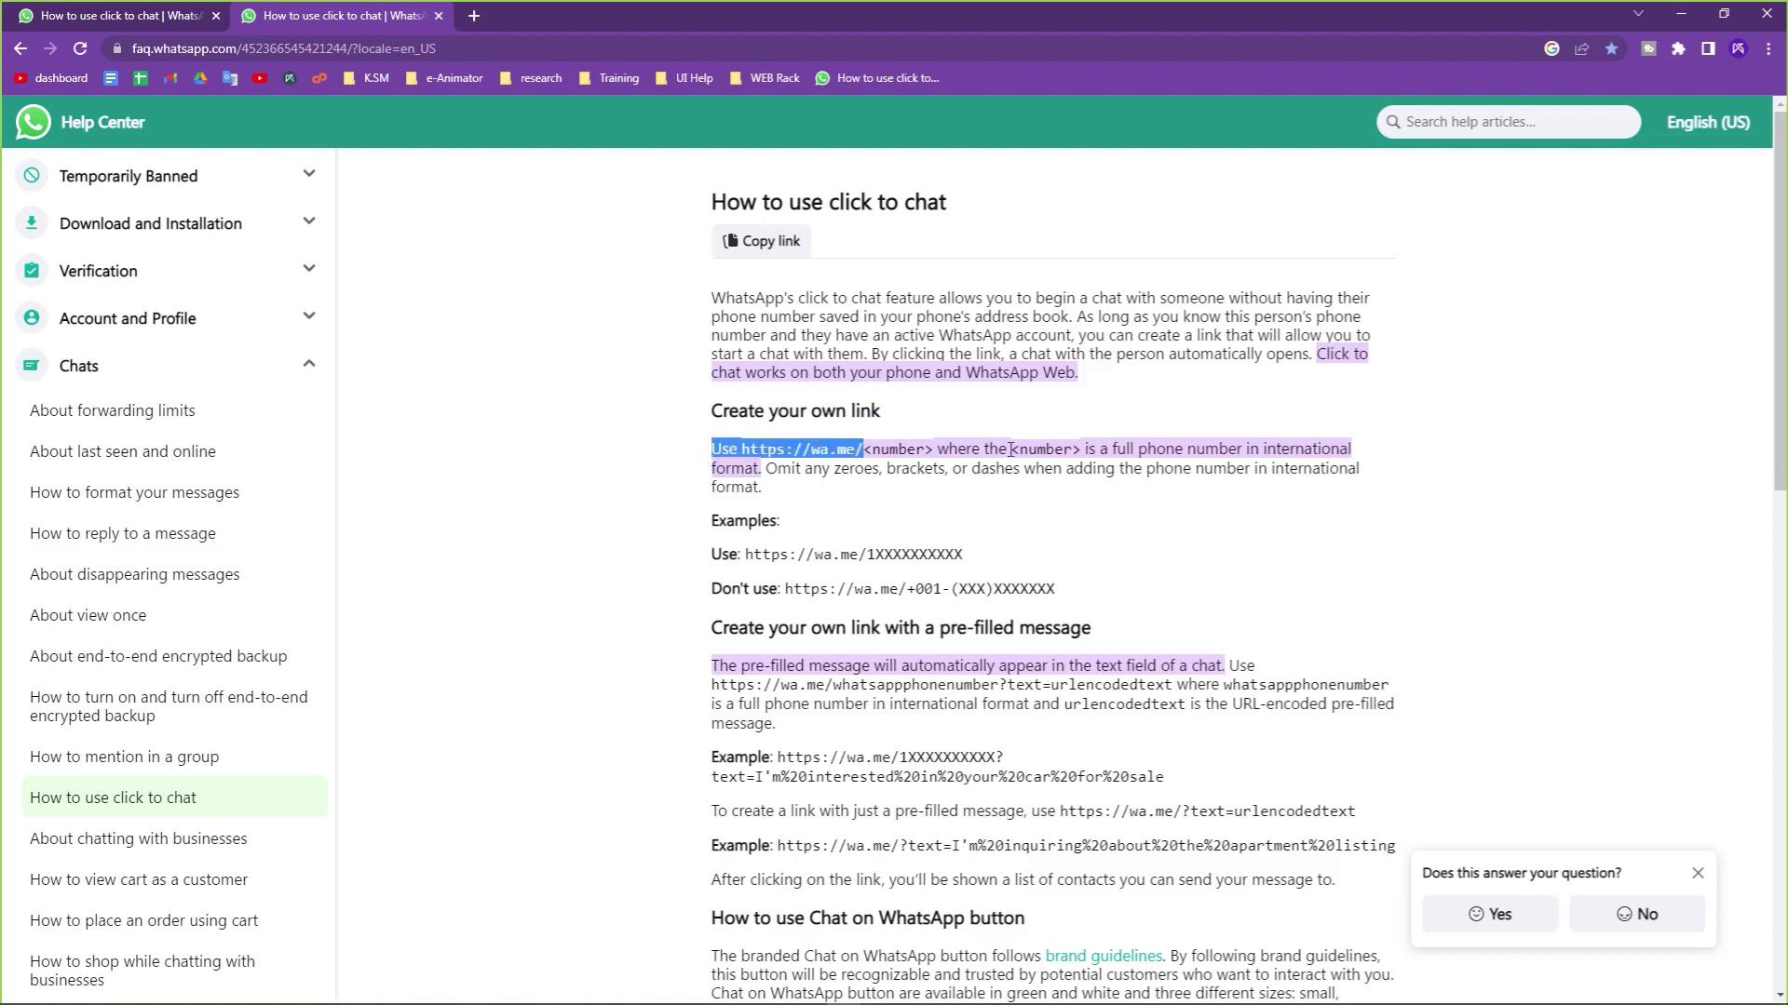
click(731, 474)
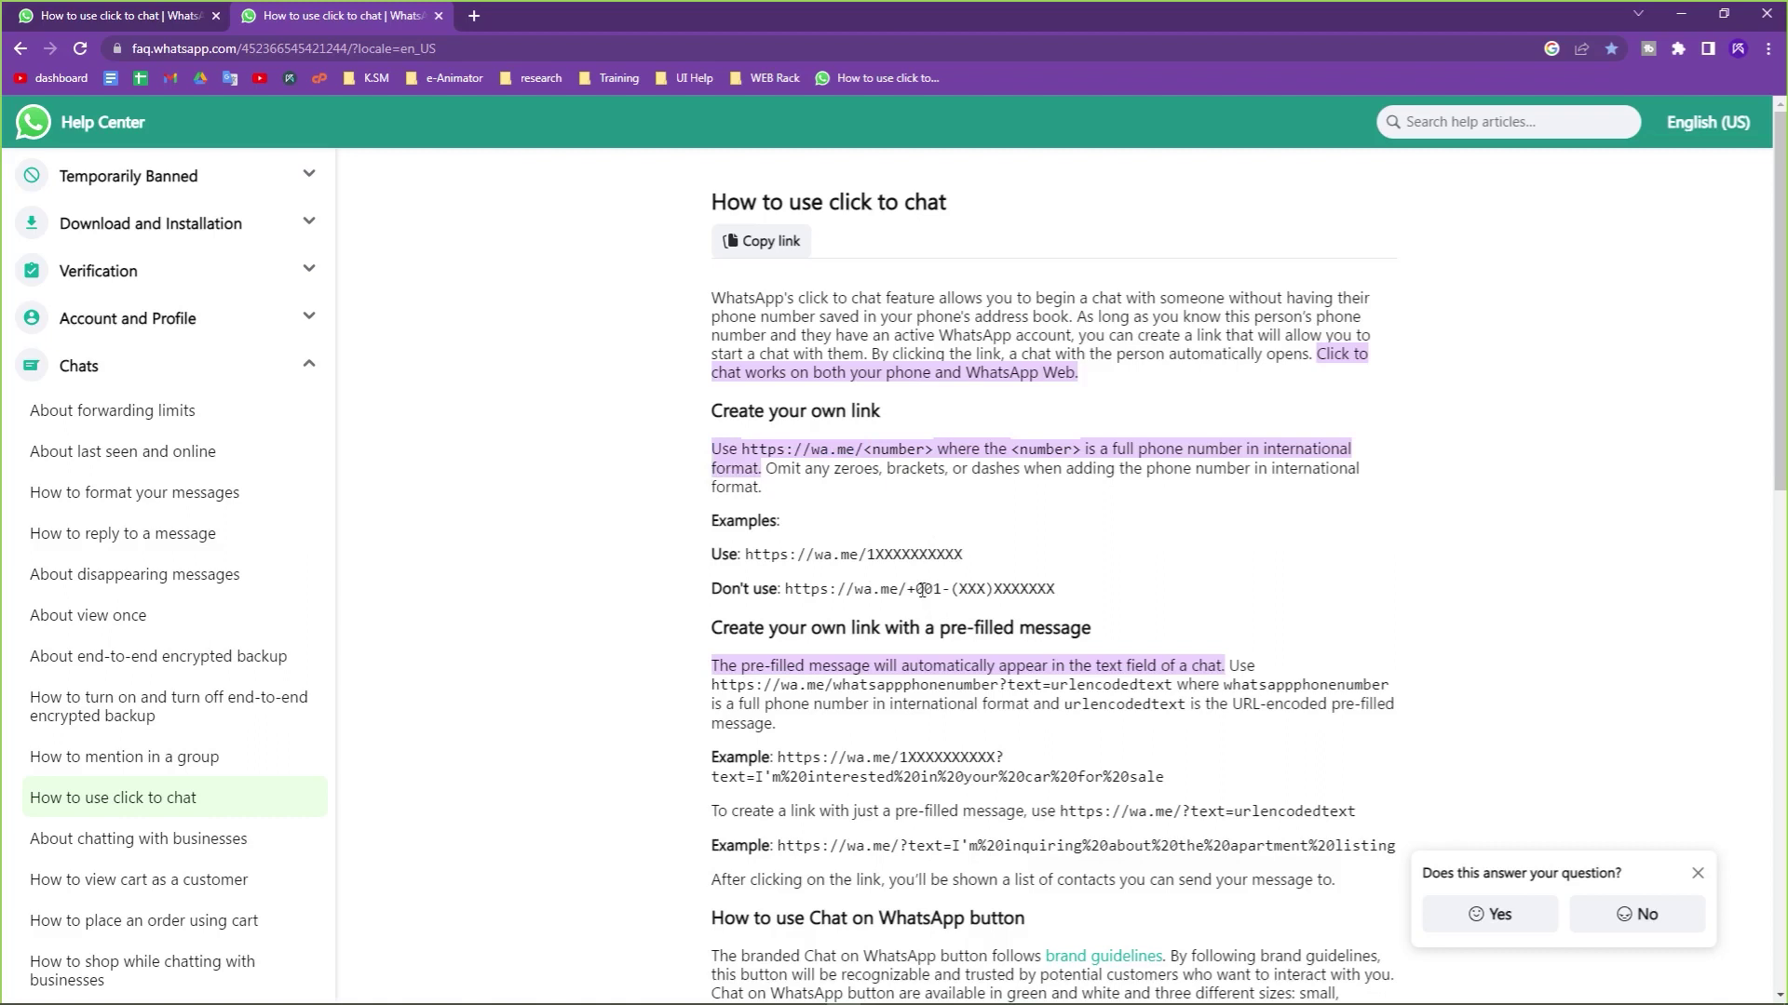
drag(918, 590, 1110, 607)
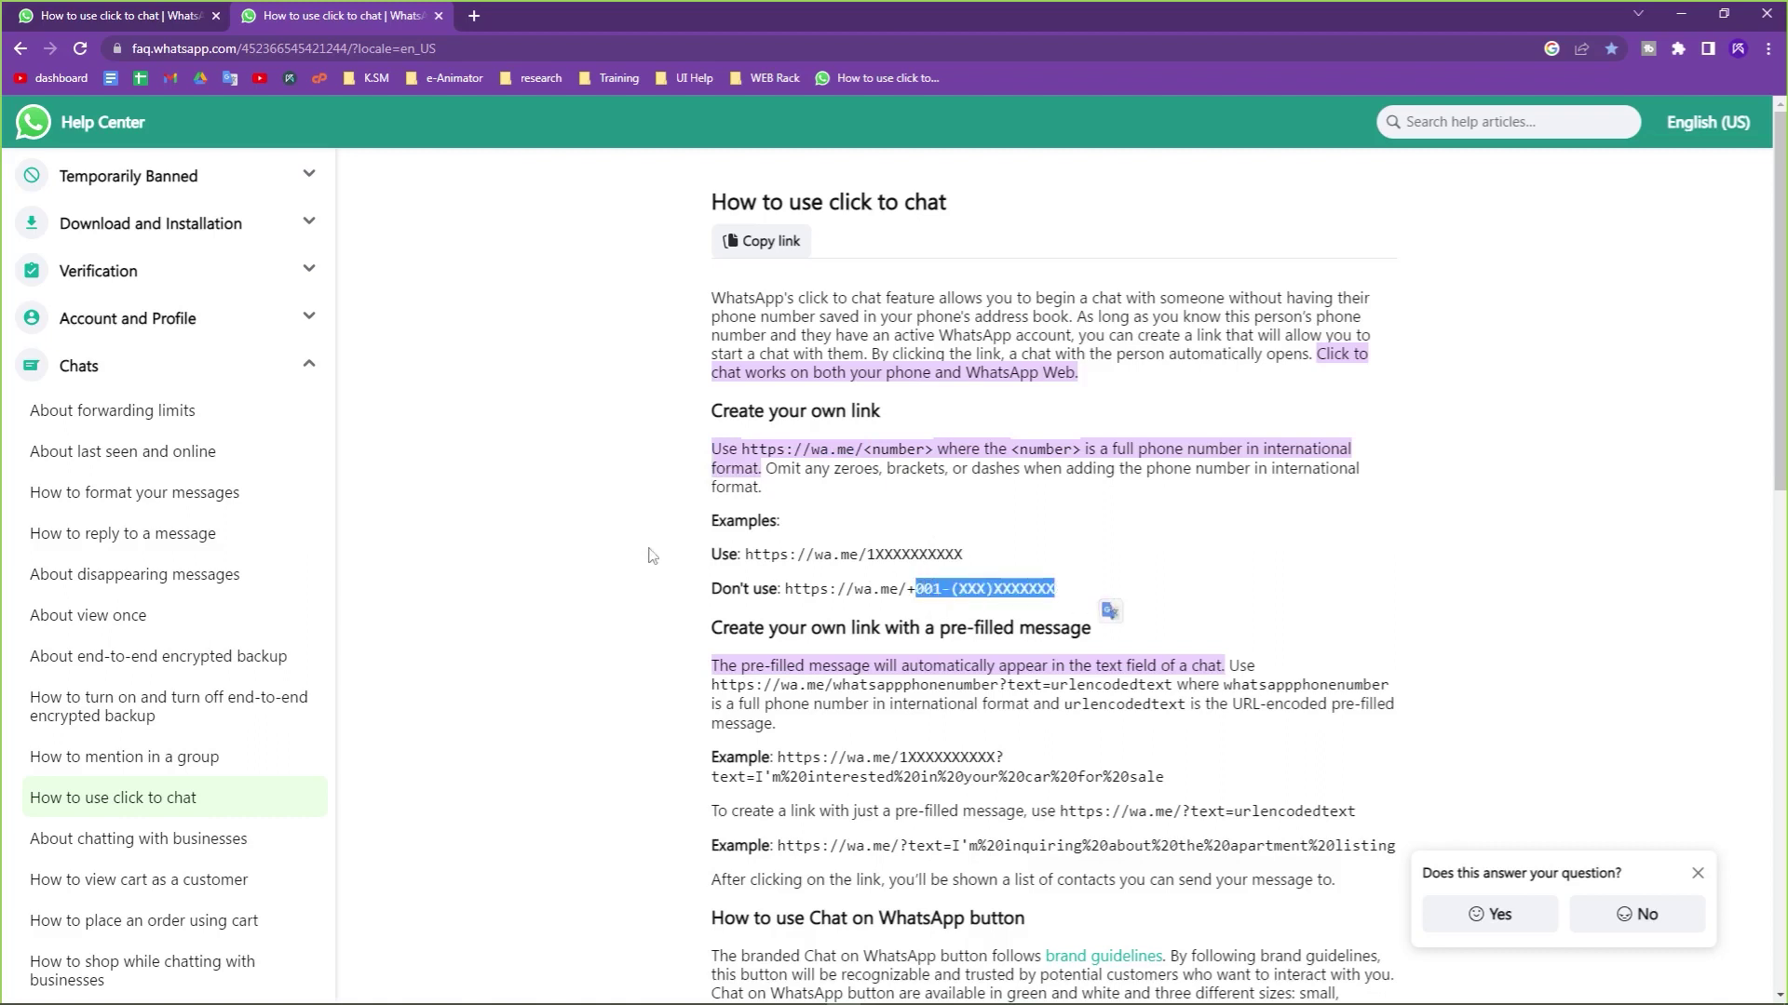
drag(654, 556, 984, 561)
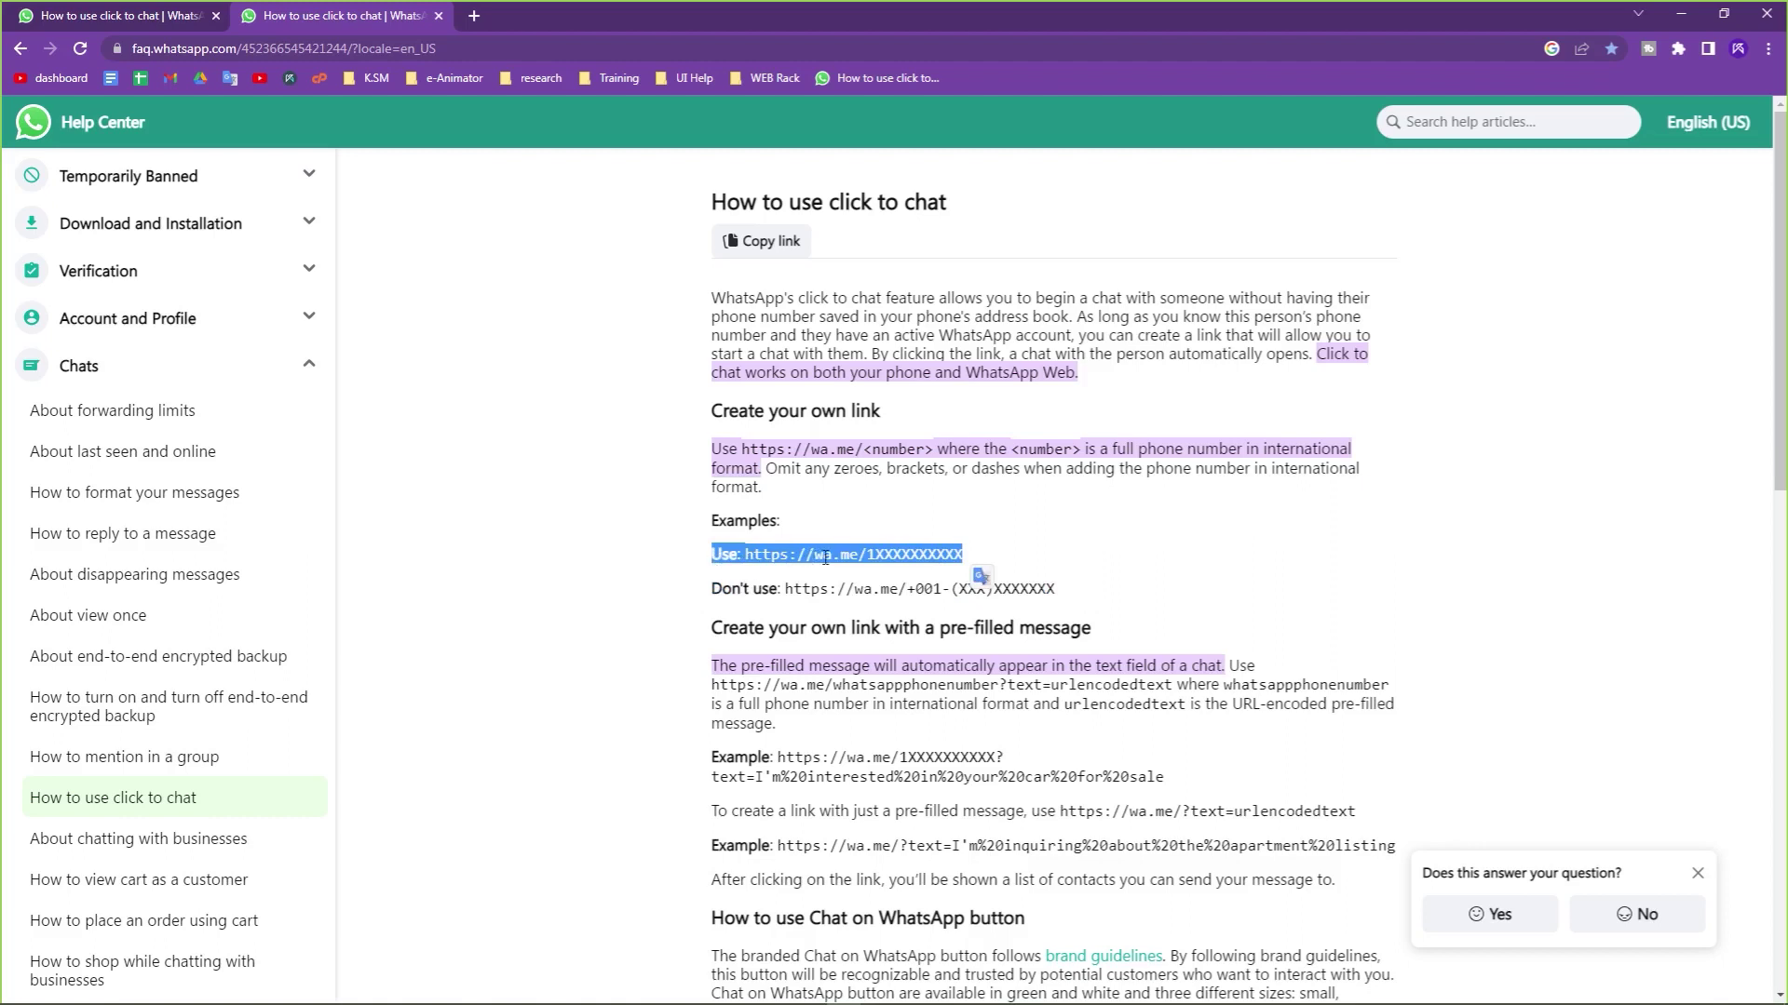
click(864, 555)
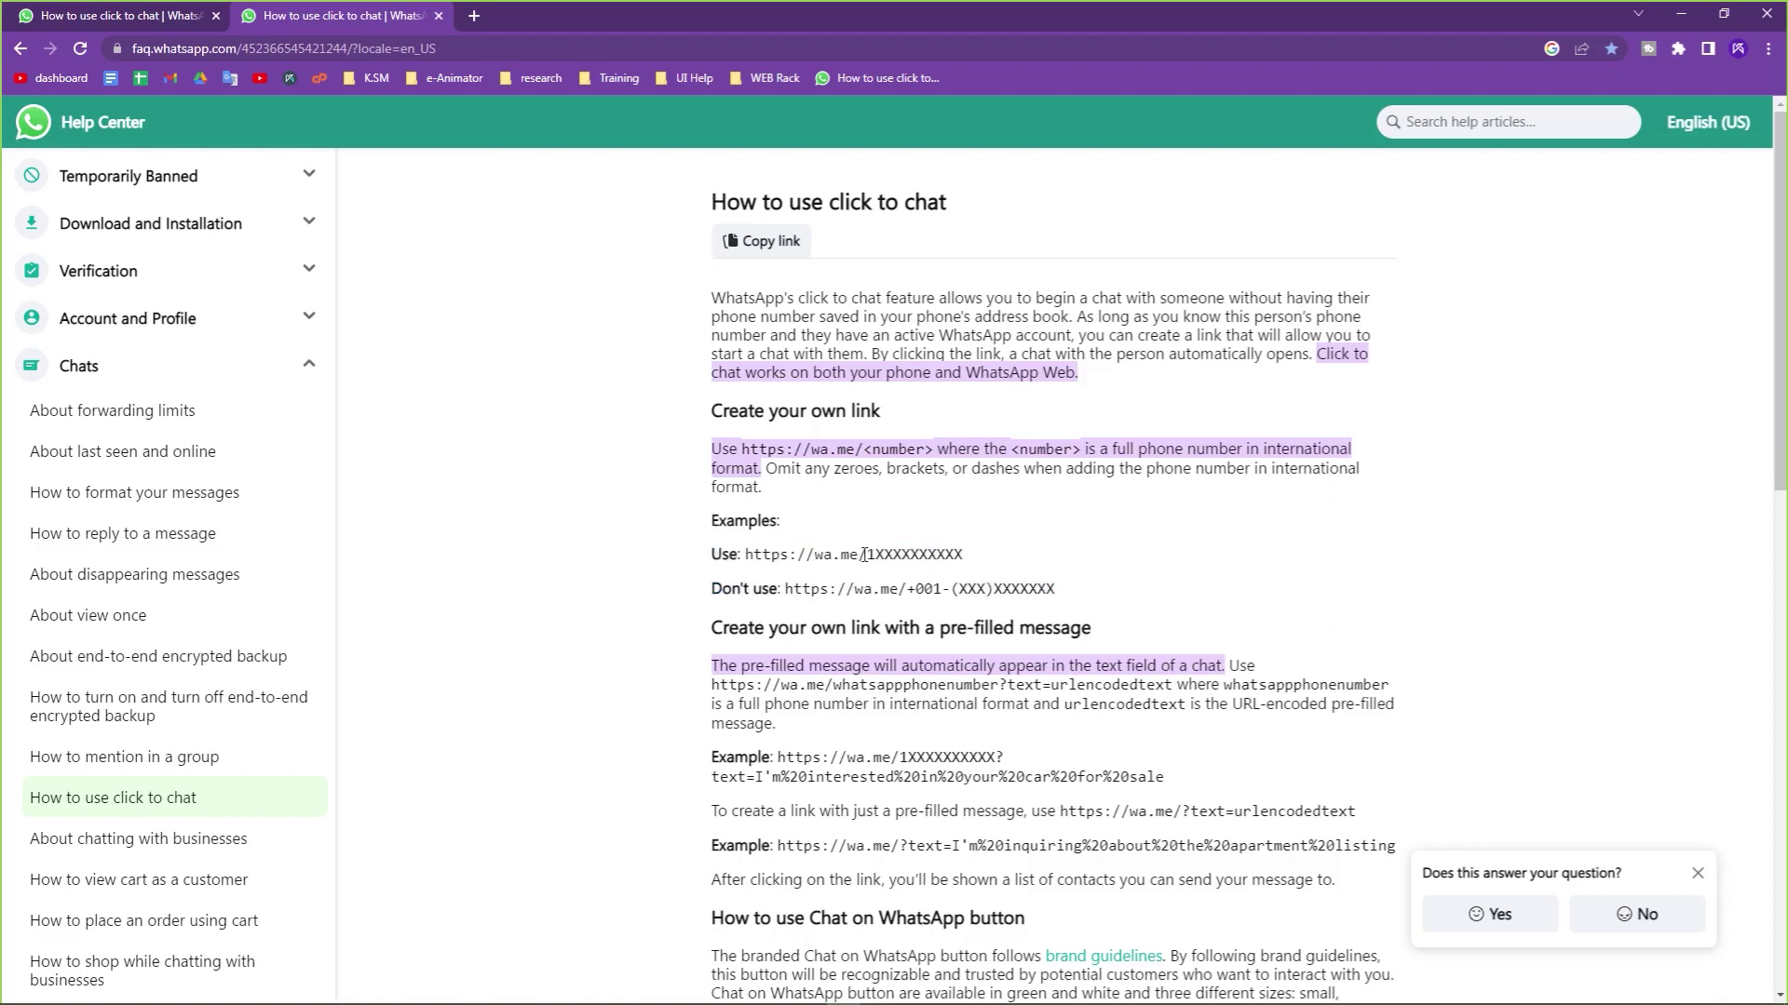
drag(864, 555, 966, 557)
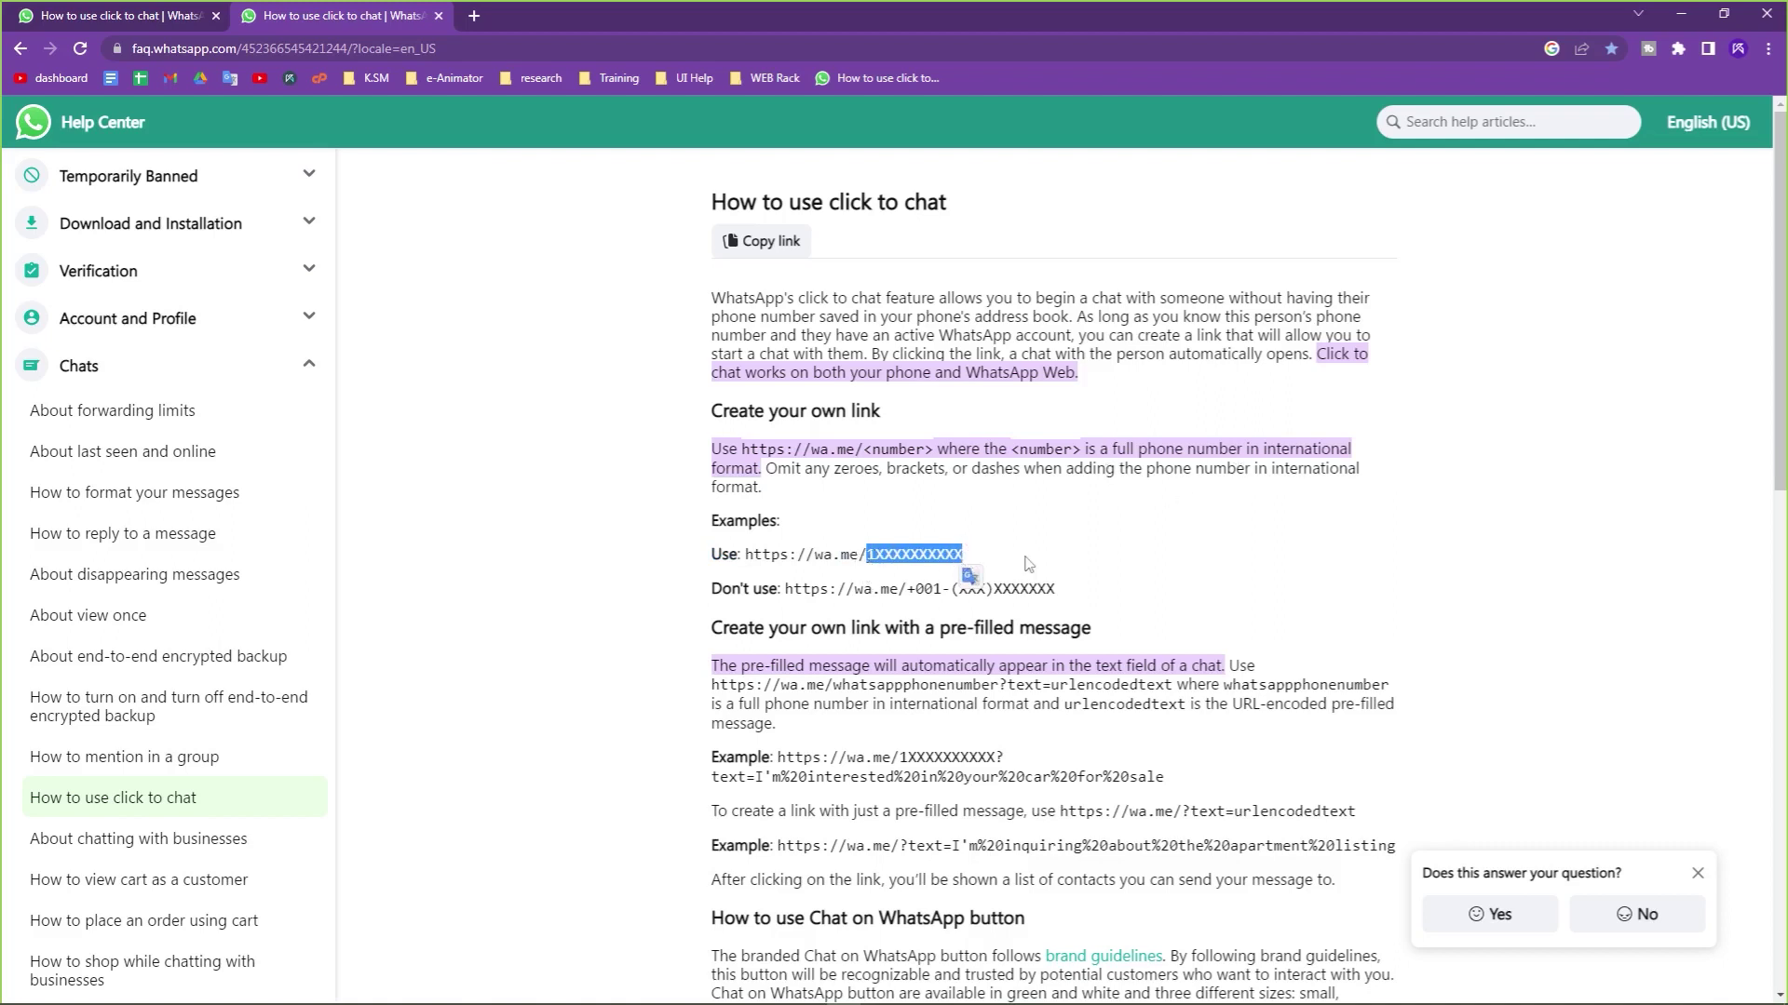
click(964, 559)
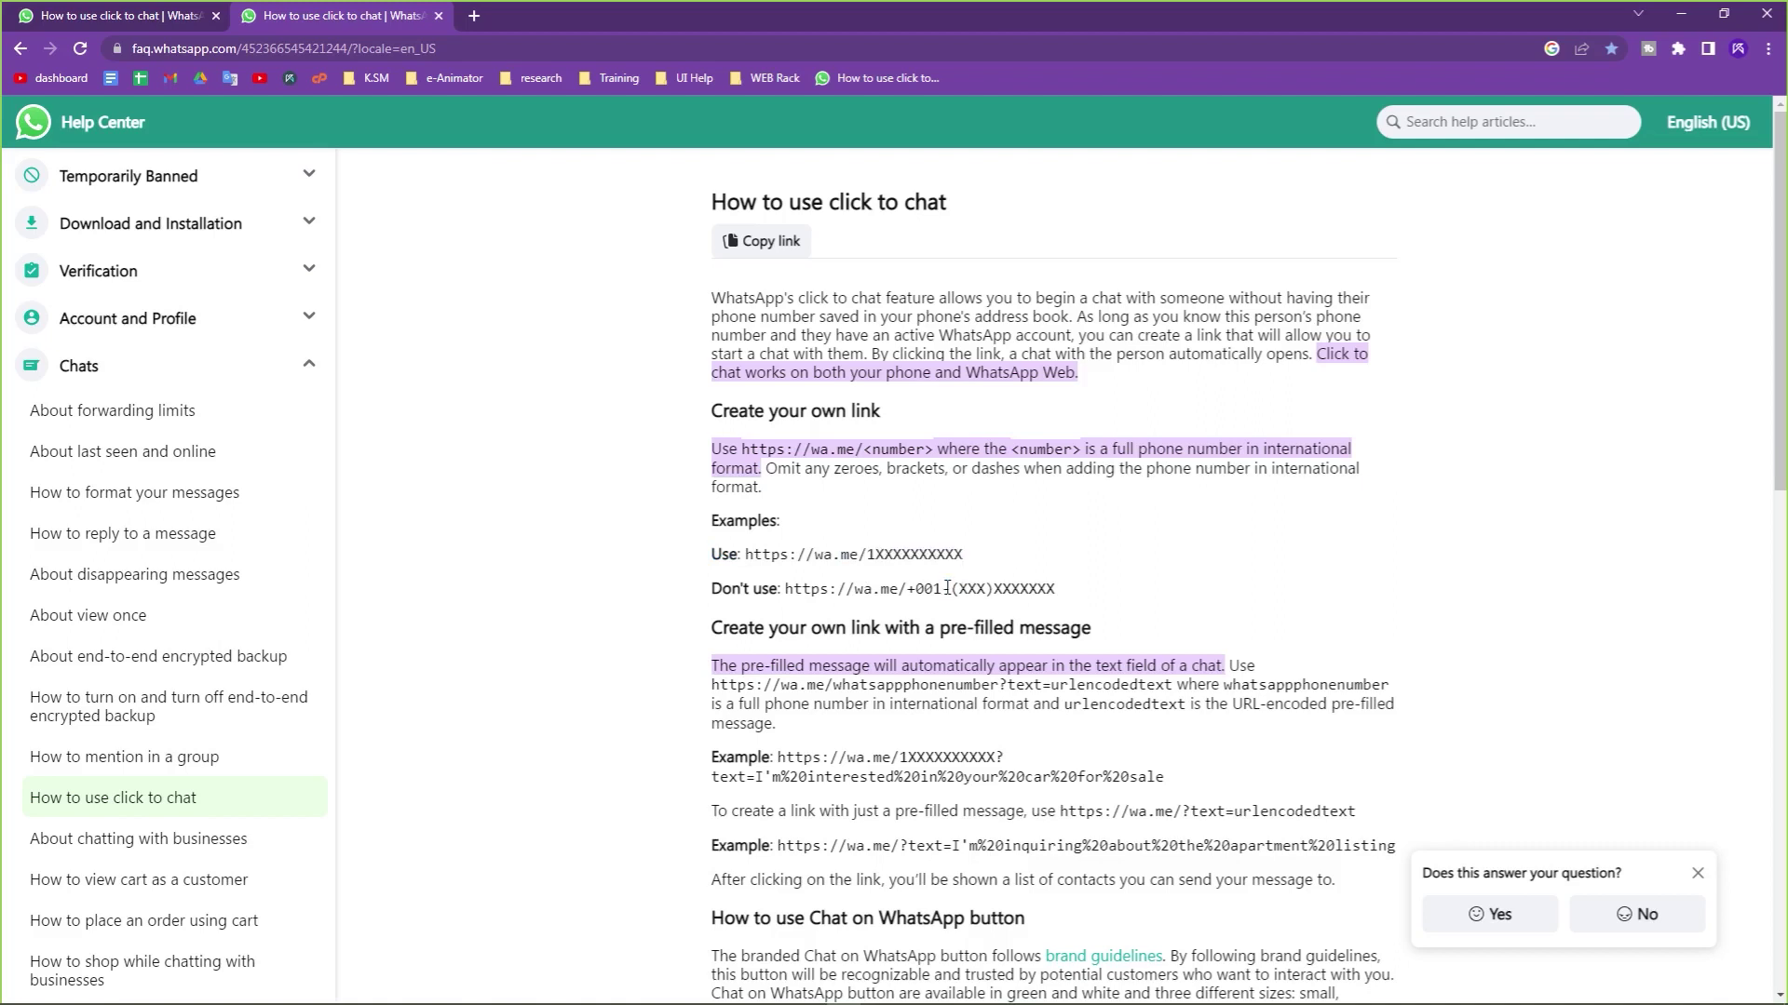
drag(958, 589, 1006, 592)
click(983, 594)
drag(745, 555, 963, 555)
key(ctrl+c)
key(alt+Tab)
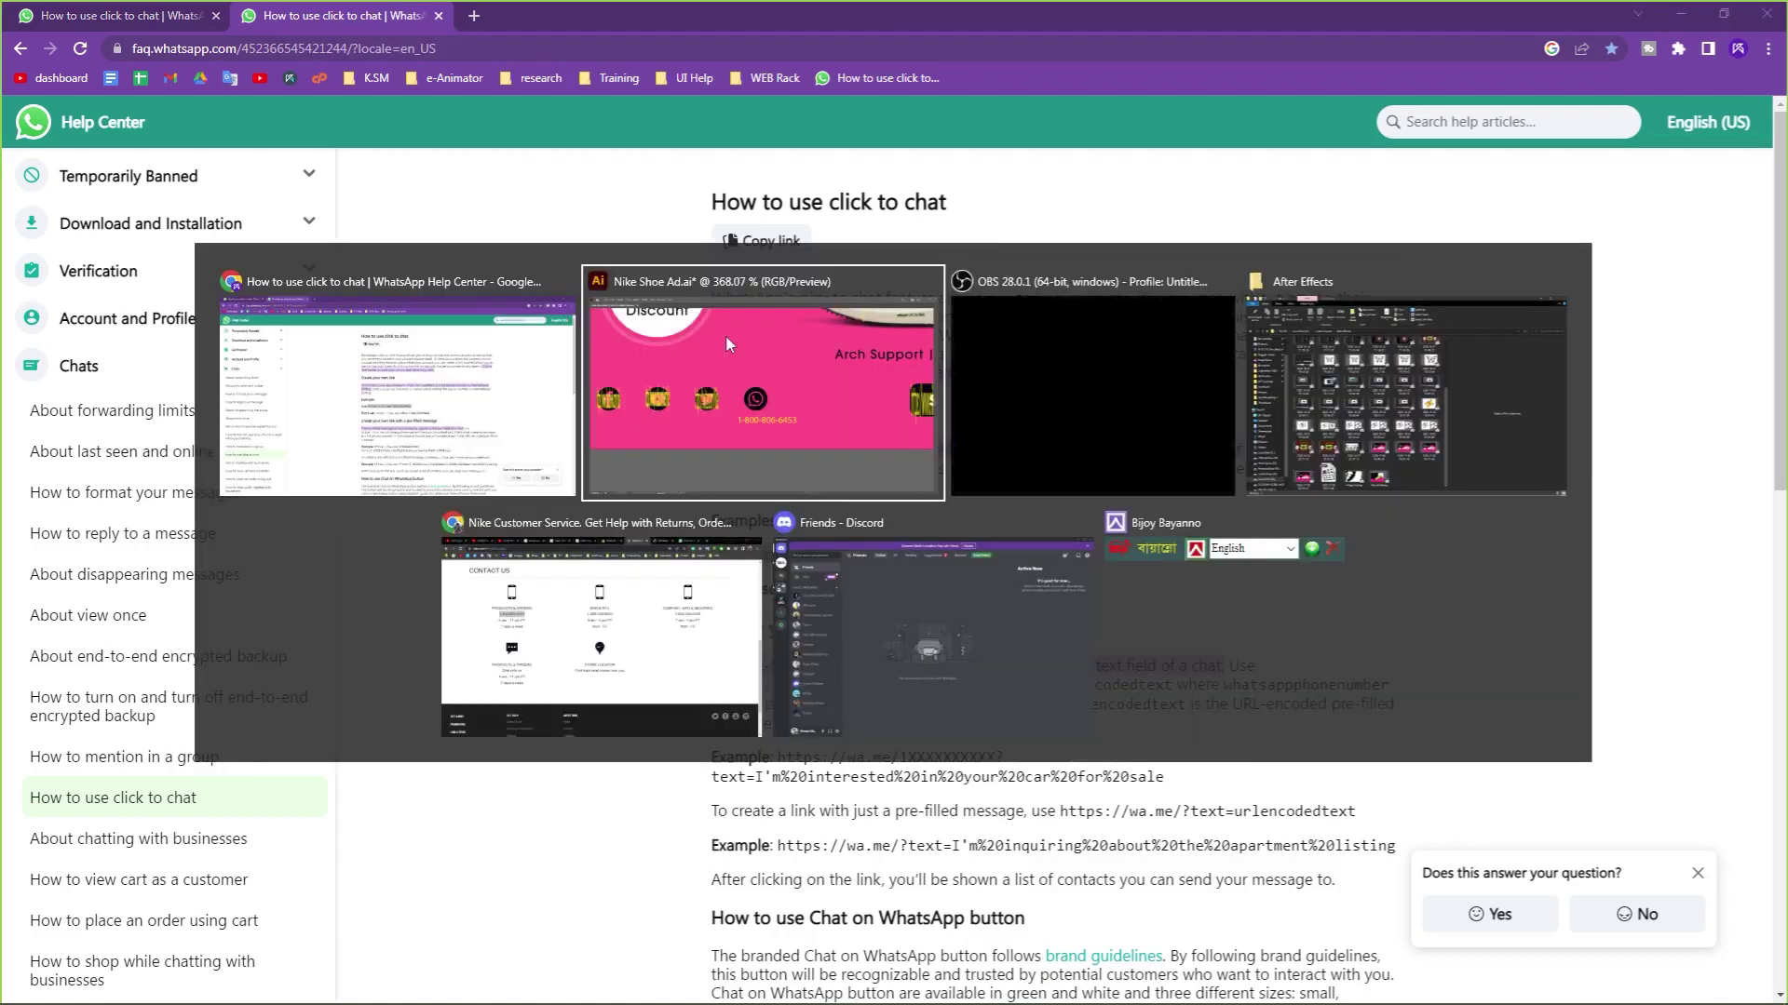
click(833, 395)
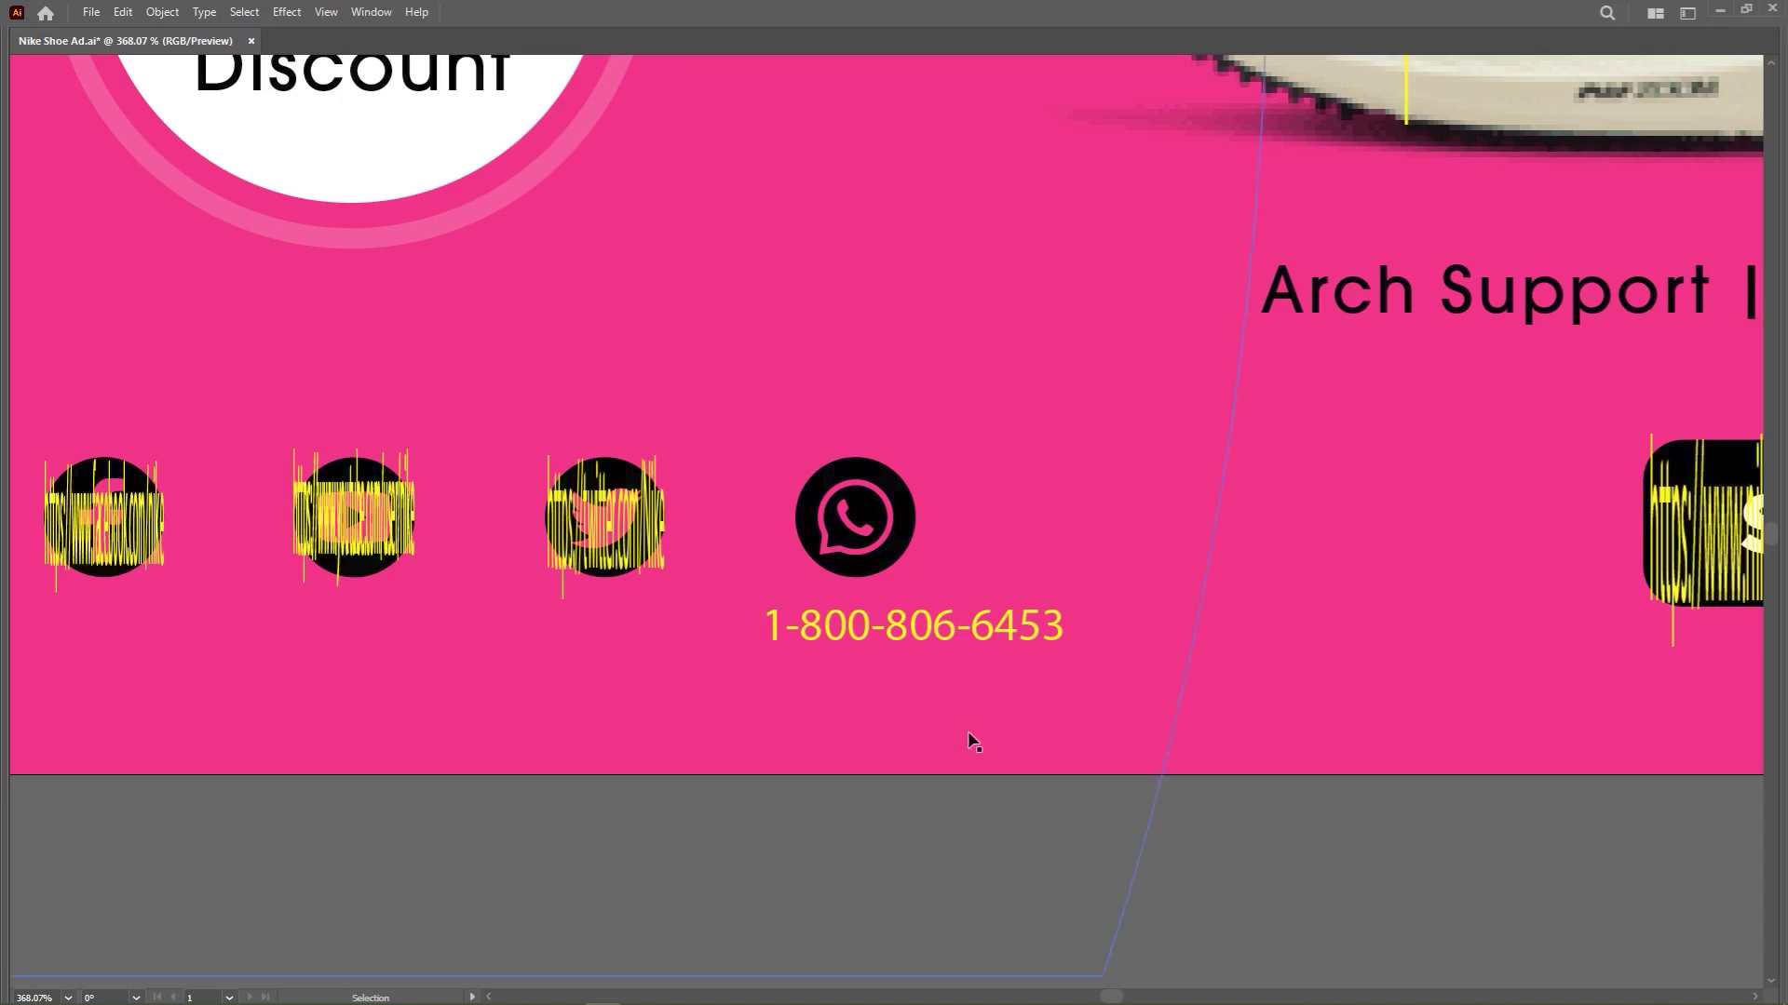
scroll(969, 740, down, 1)
drag(1099, 603, 1152, 822)
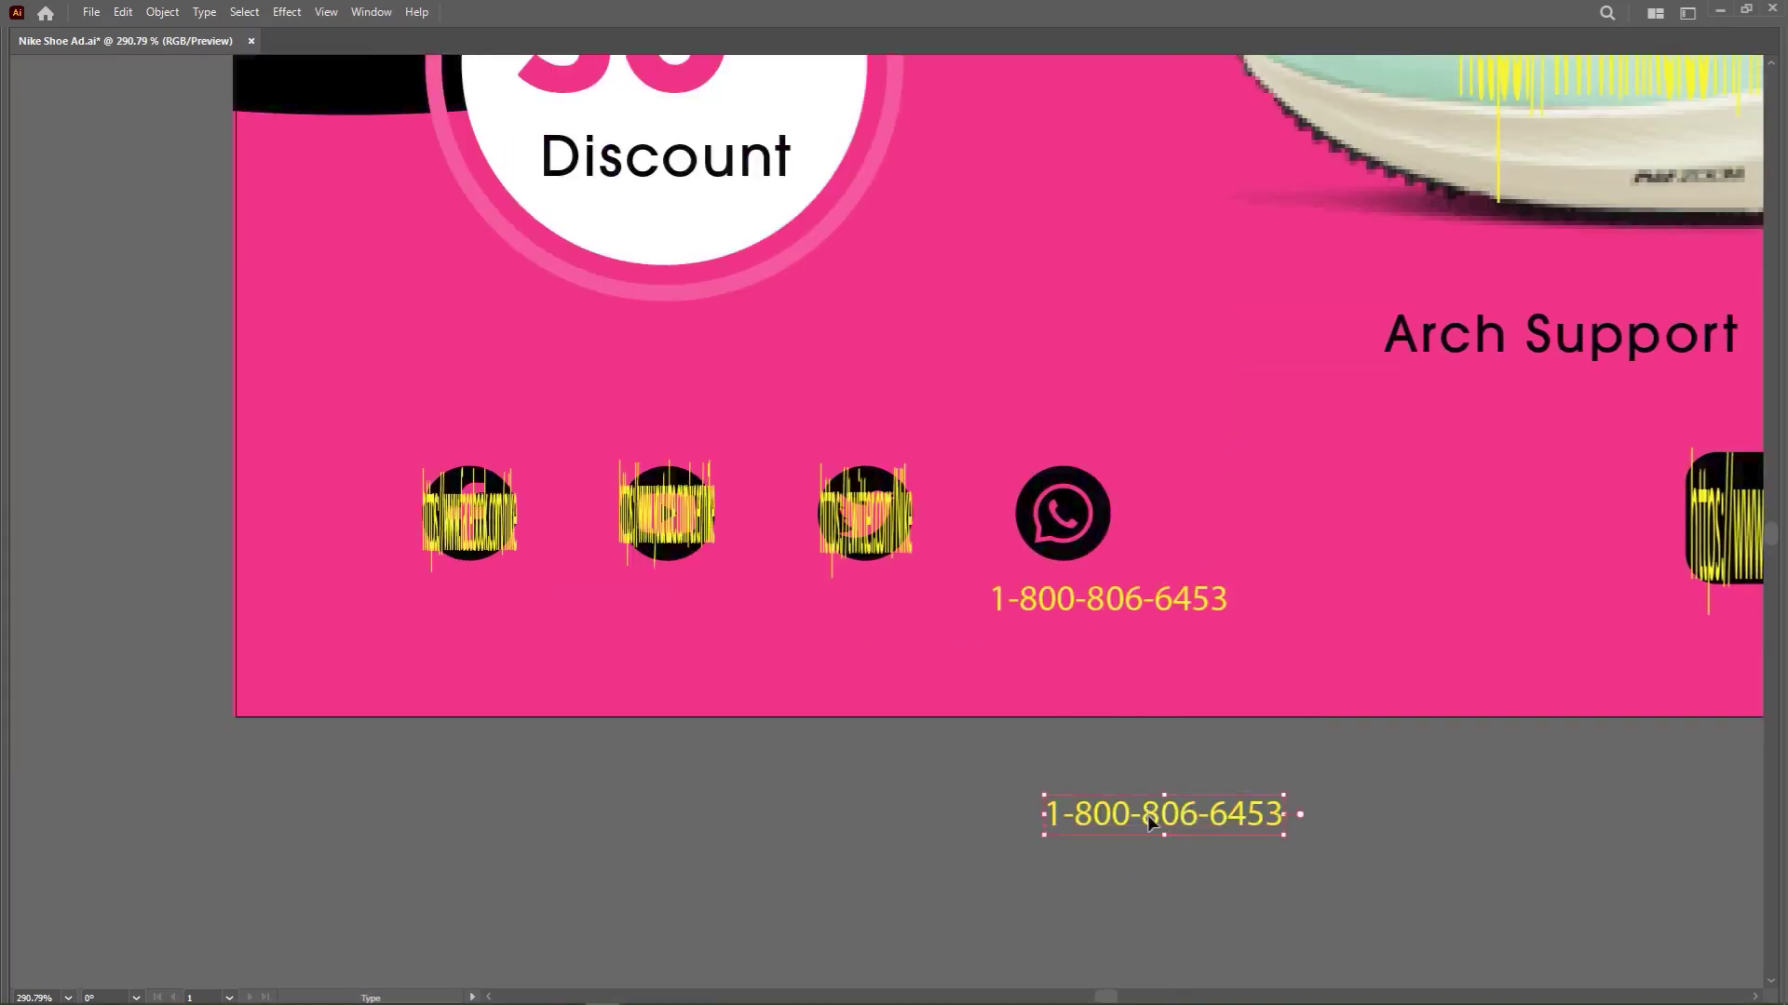
triple_click(1152, 822)
key(ctrl+v)
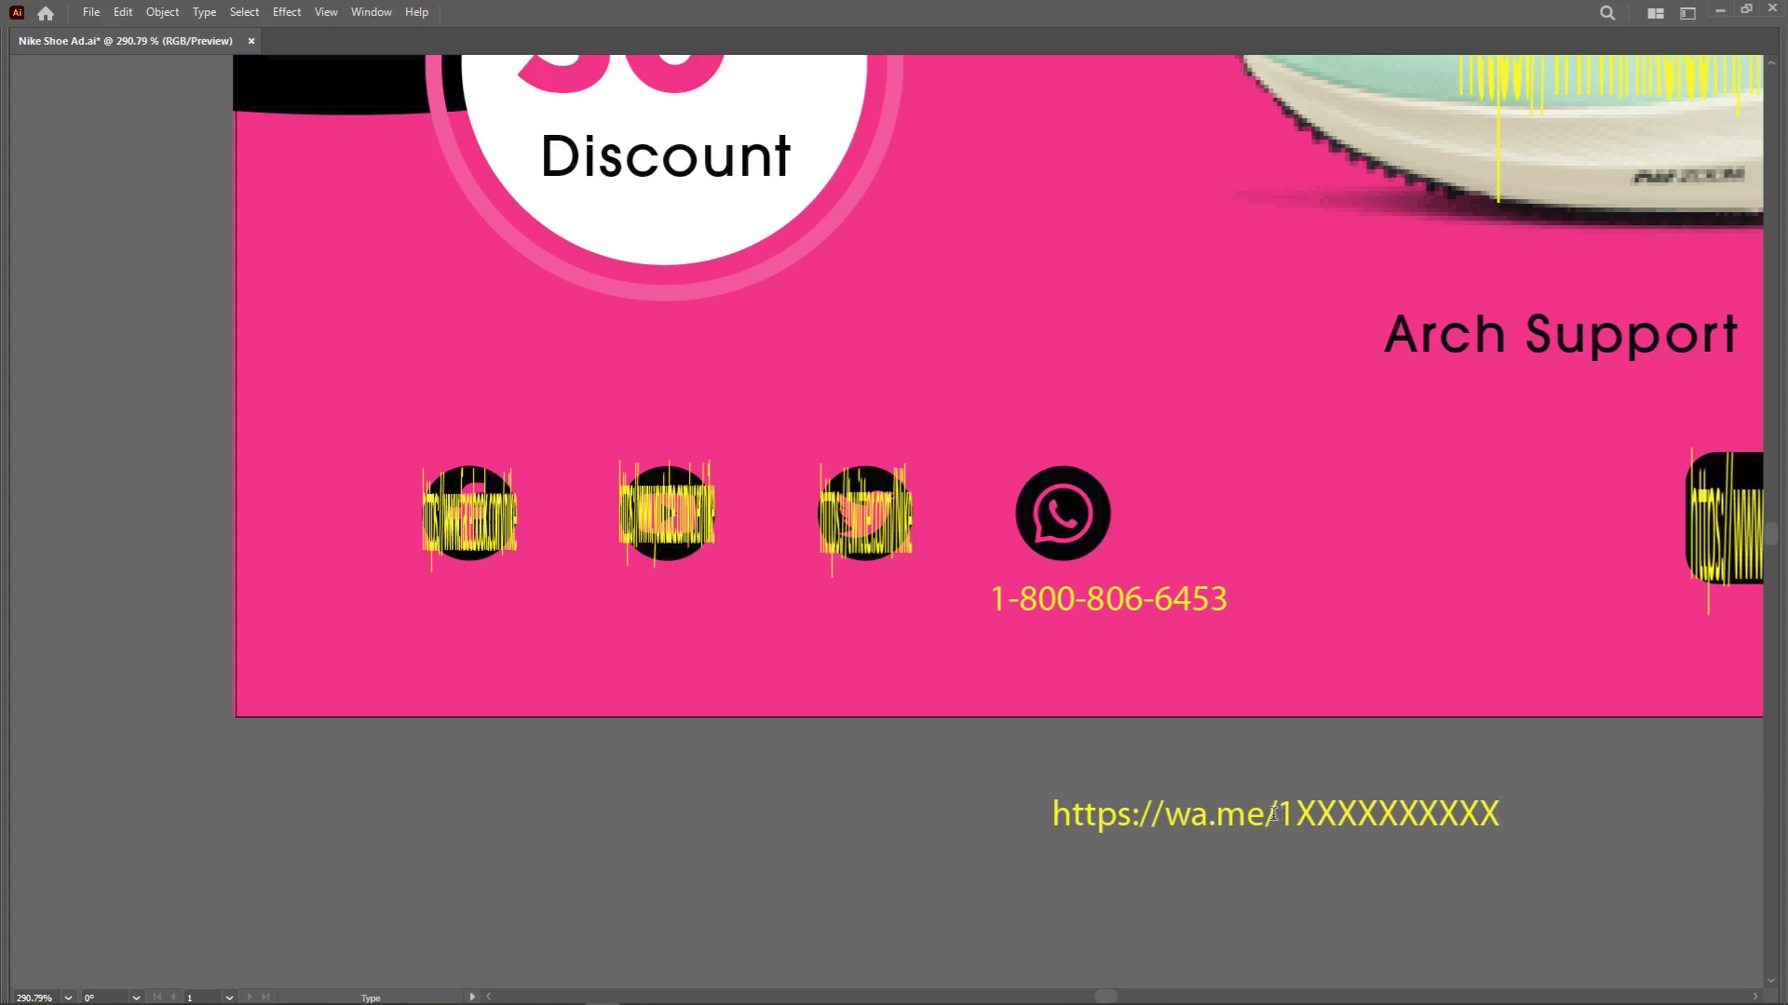
Replace the 1XXXXXXXXXX placeholder in the wa.me link with the phone number copied from the text under the WhatsApp icon.
drag(1277, 815, 1534, 814)
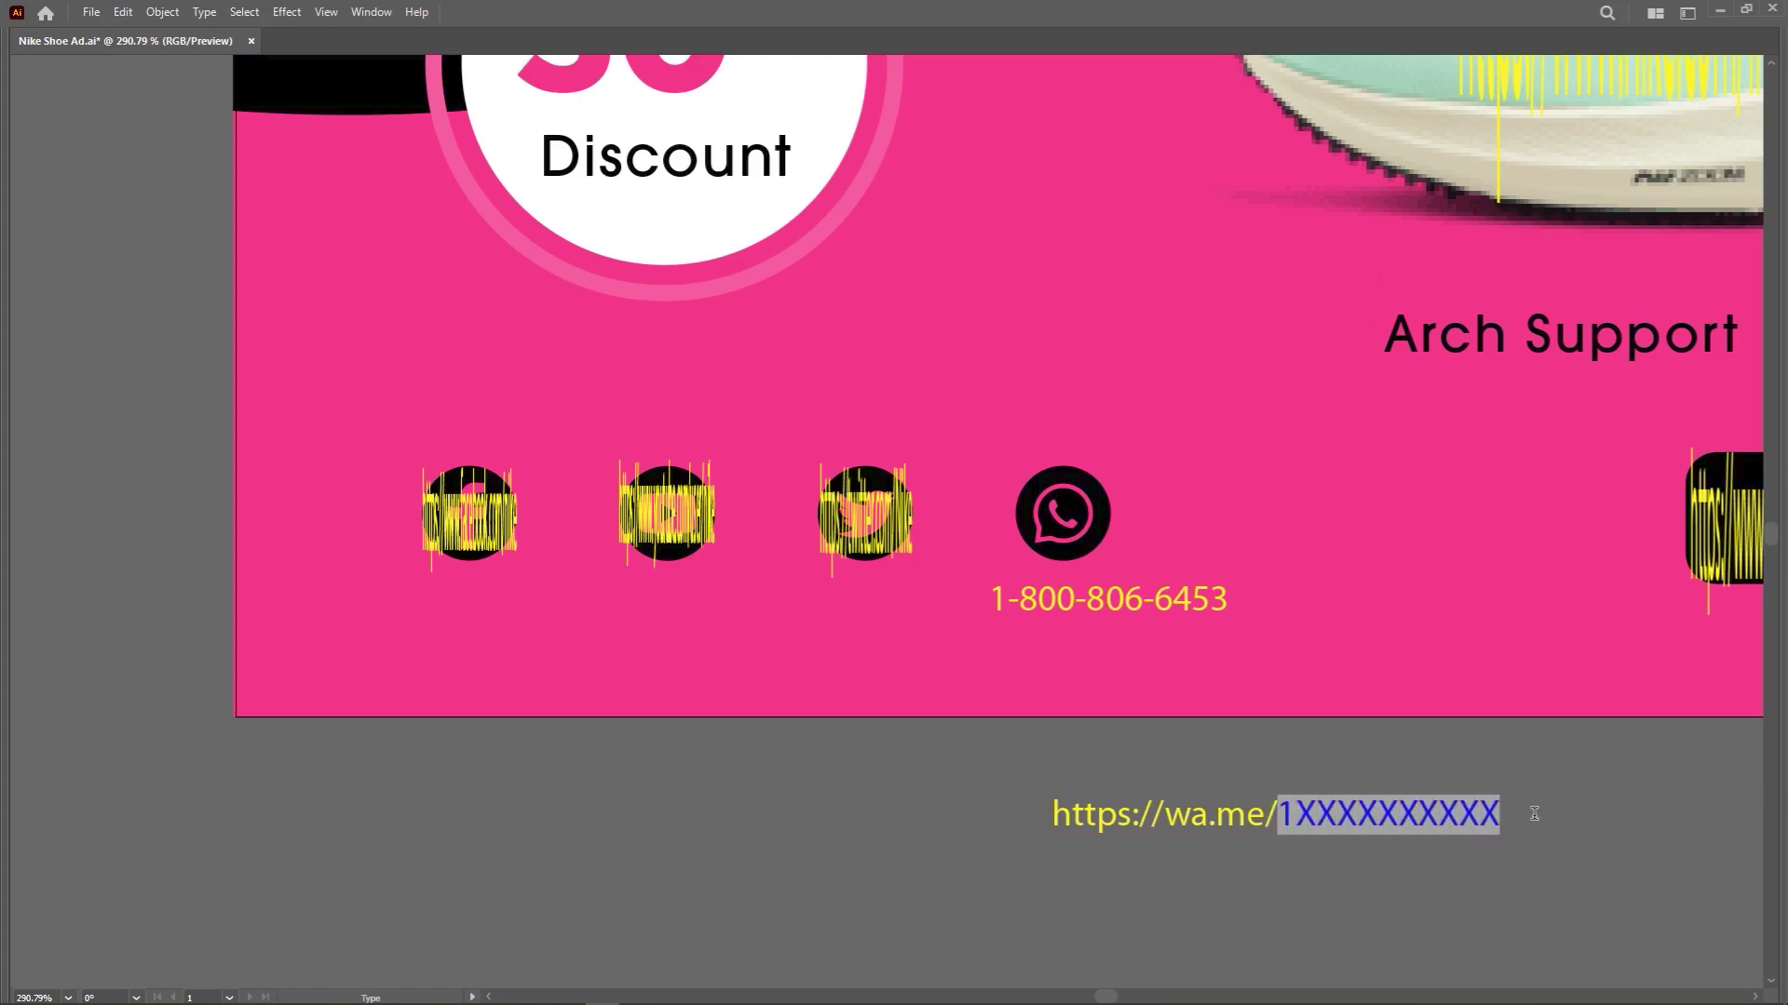
key(BackSpace)
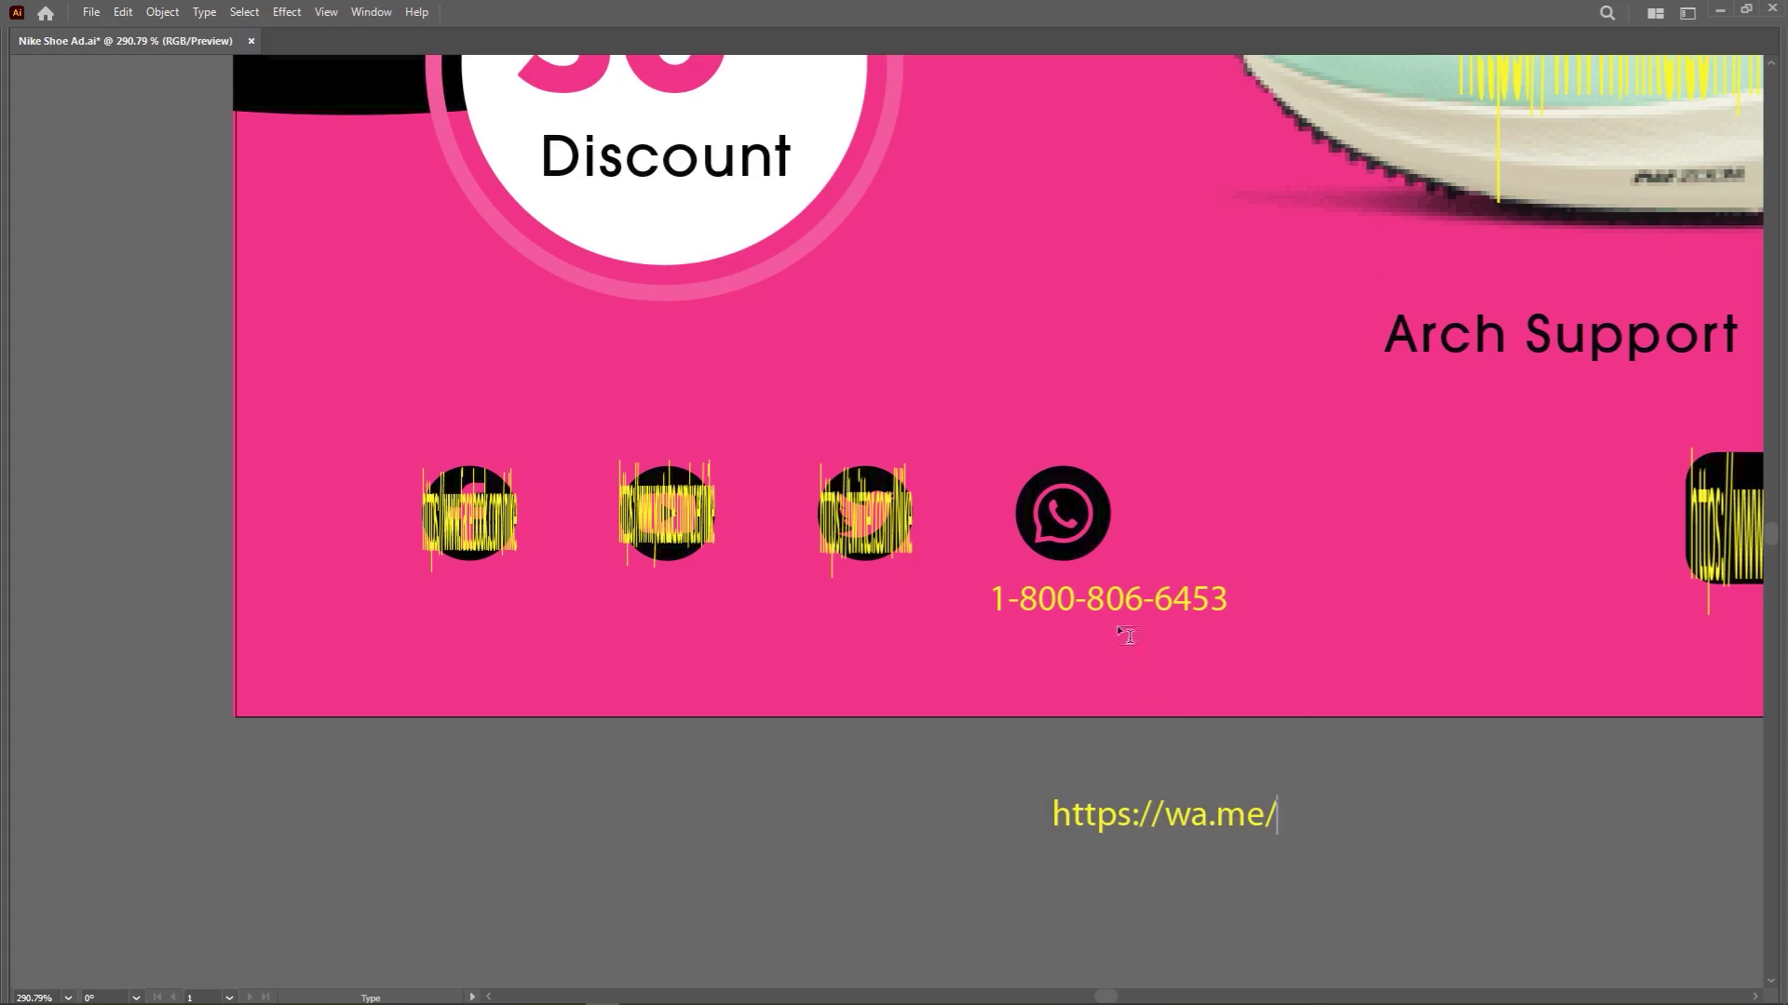
drag(991, 597, 1336, 605)
key(ctrl+c)
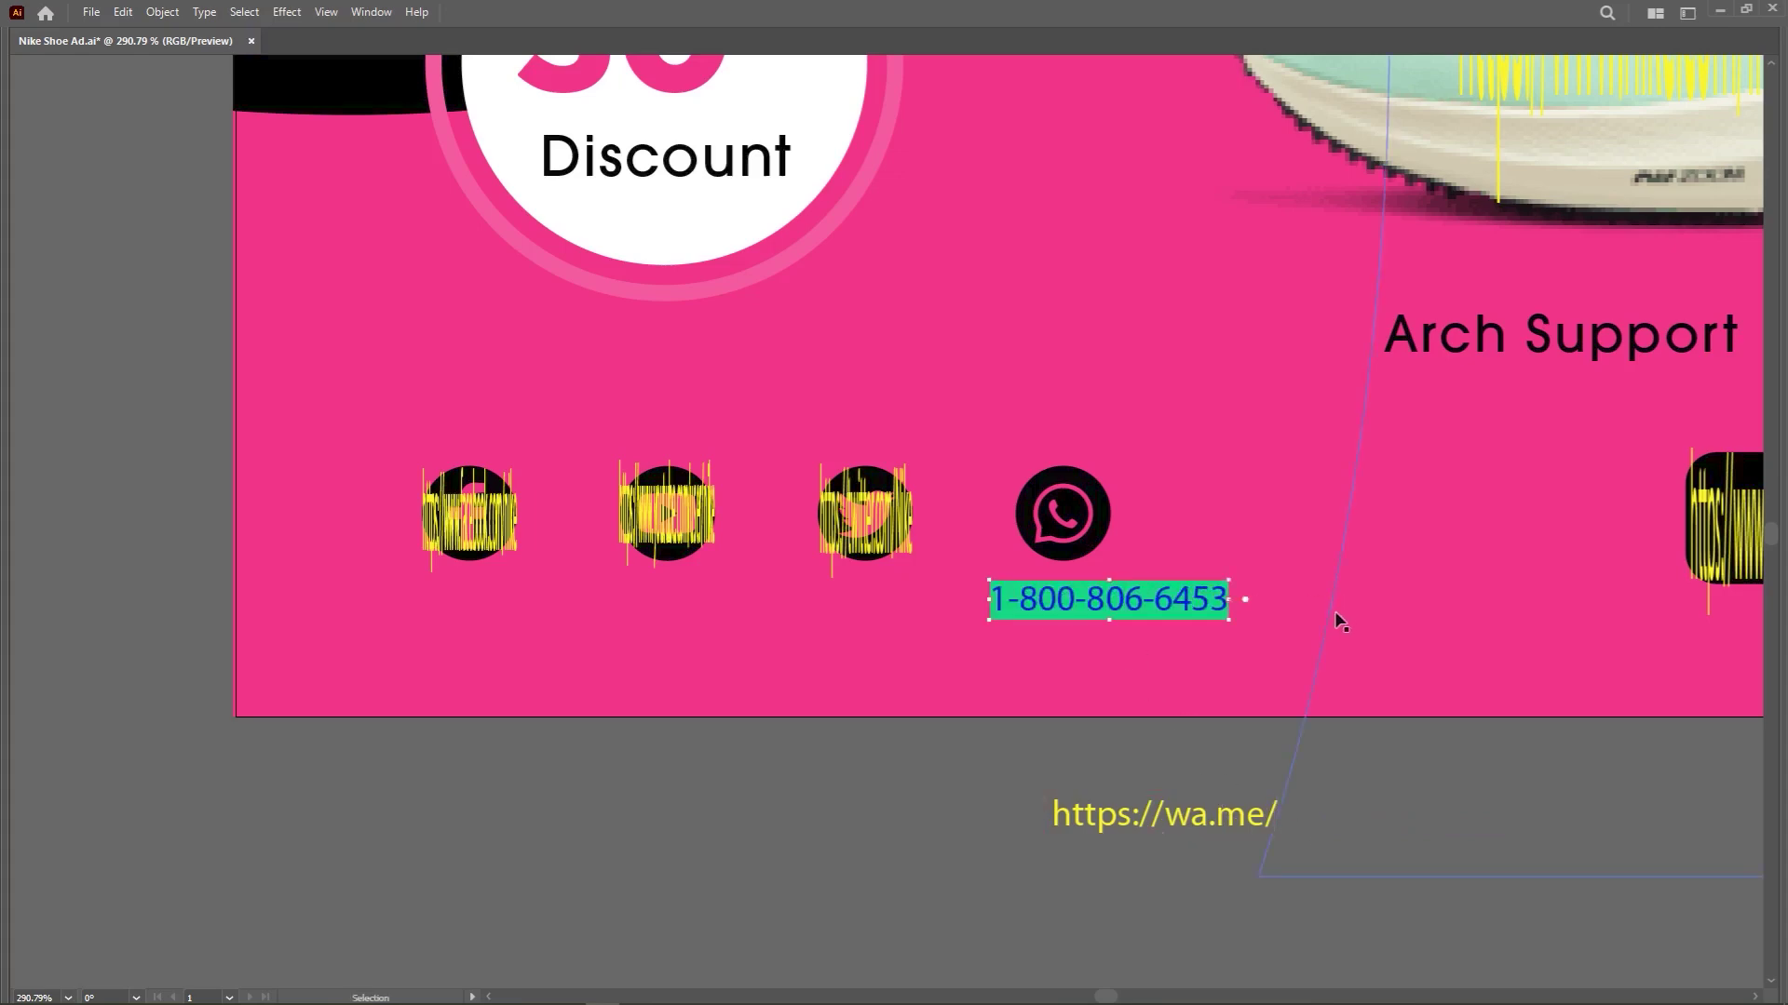
click(1248, 818)
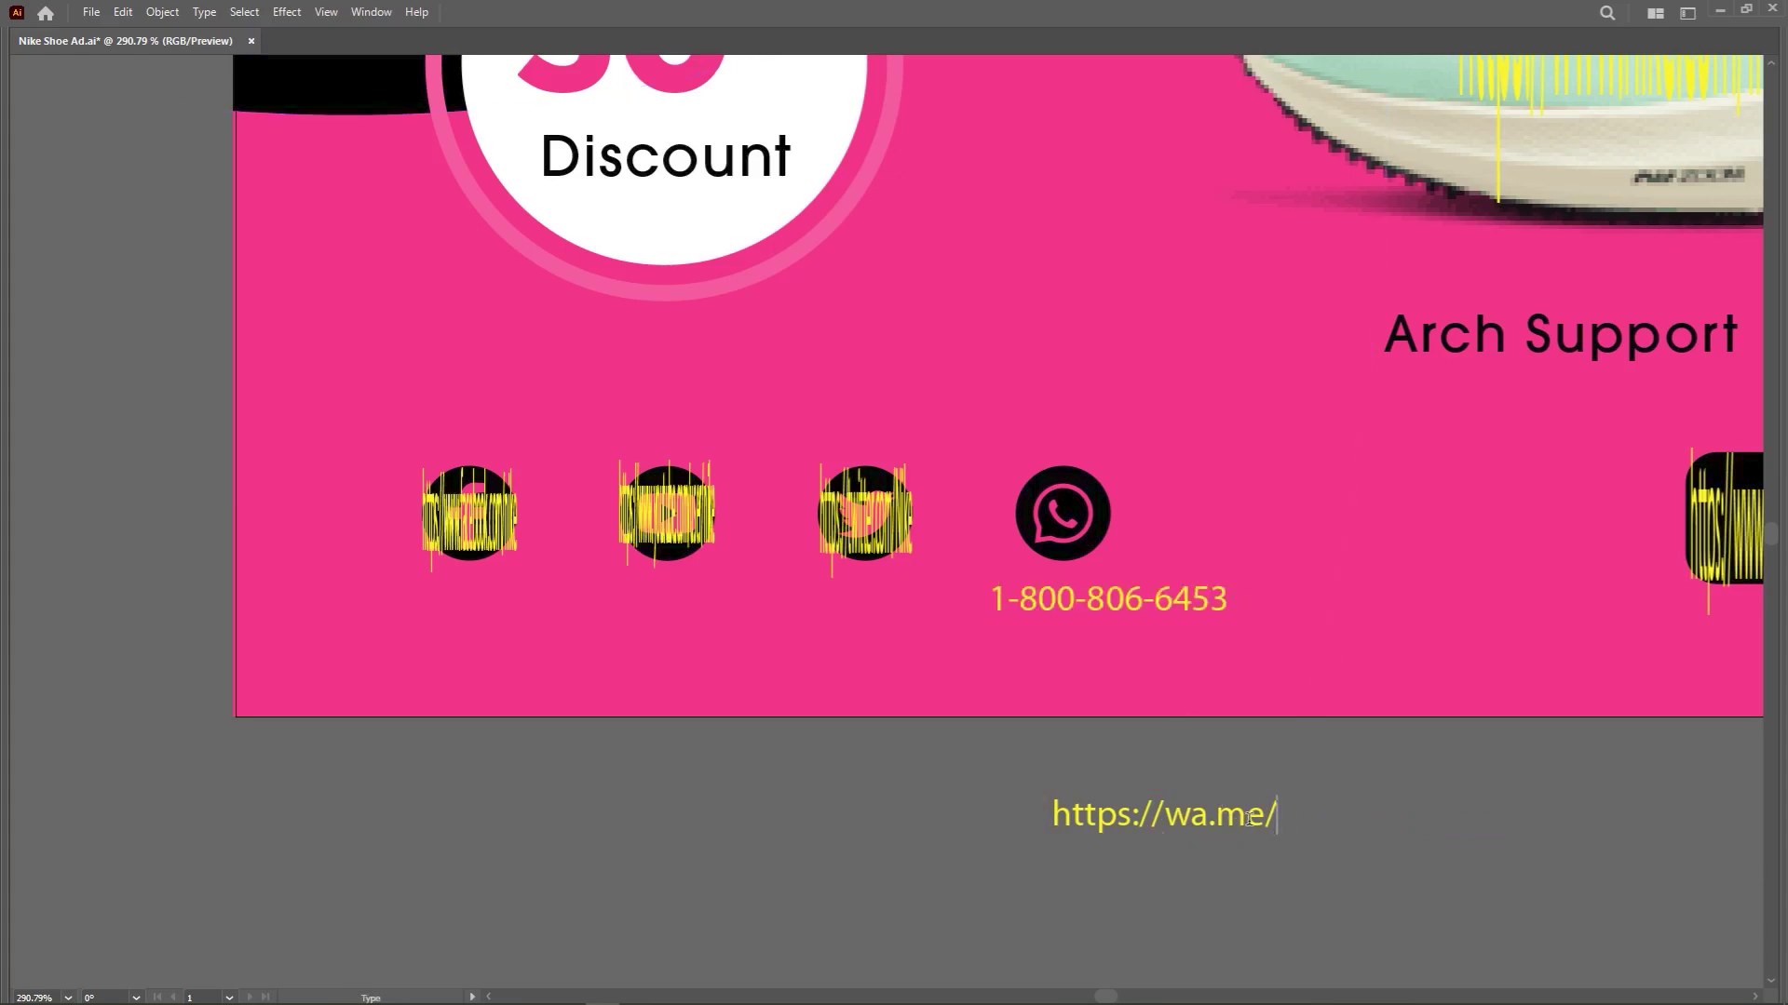
key(ctrl+v)
drag(1308, 817, 1296, 818)
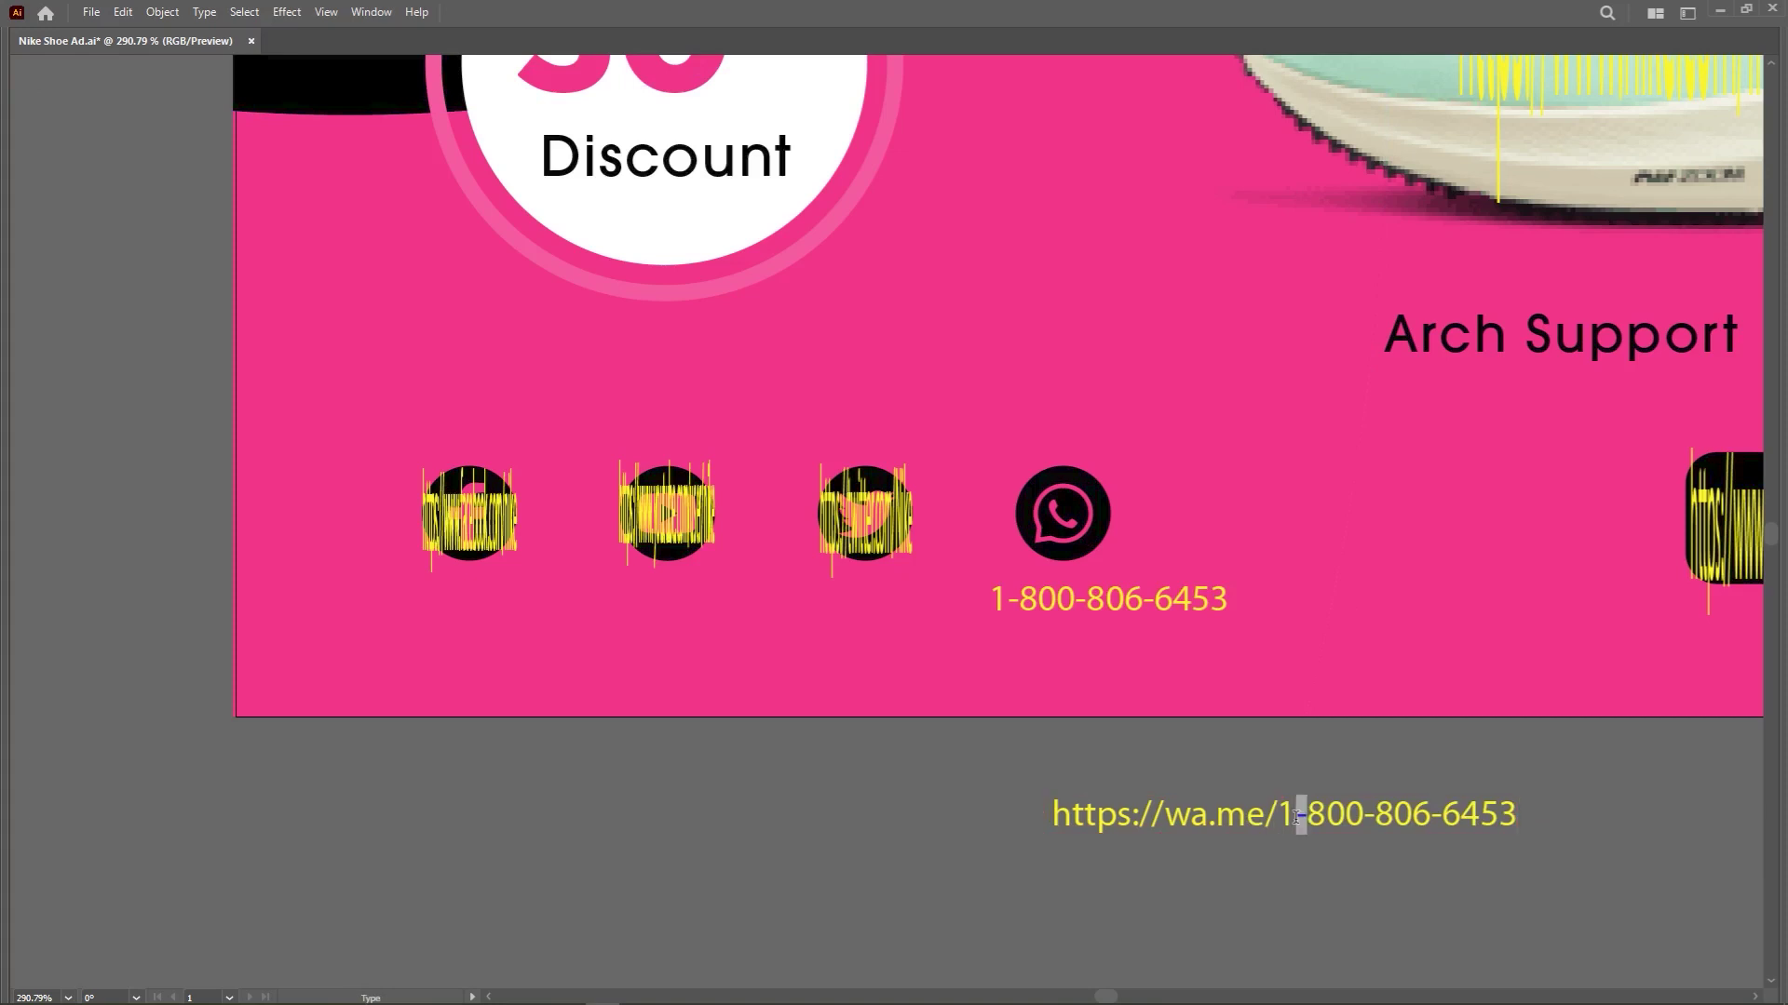
key(BackSpace)
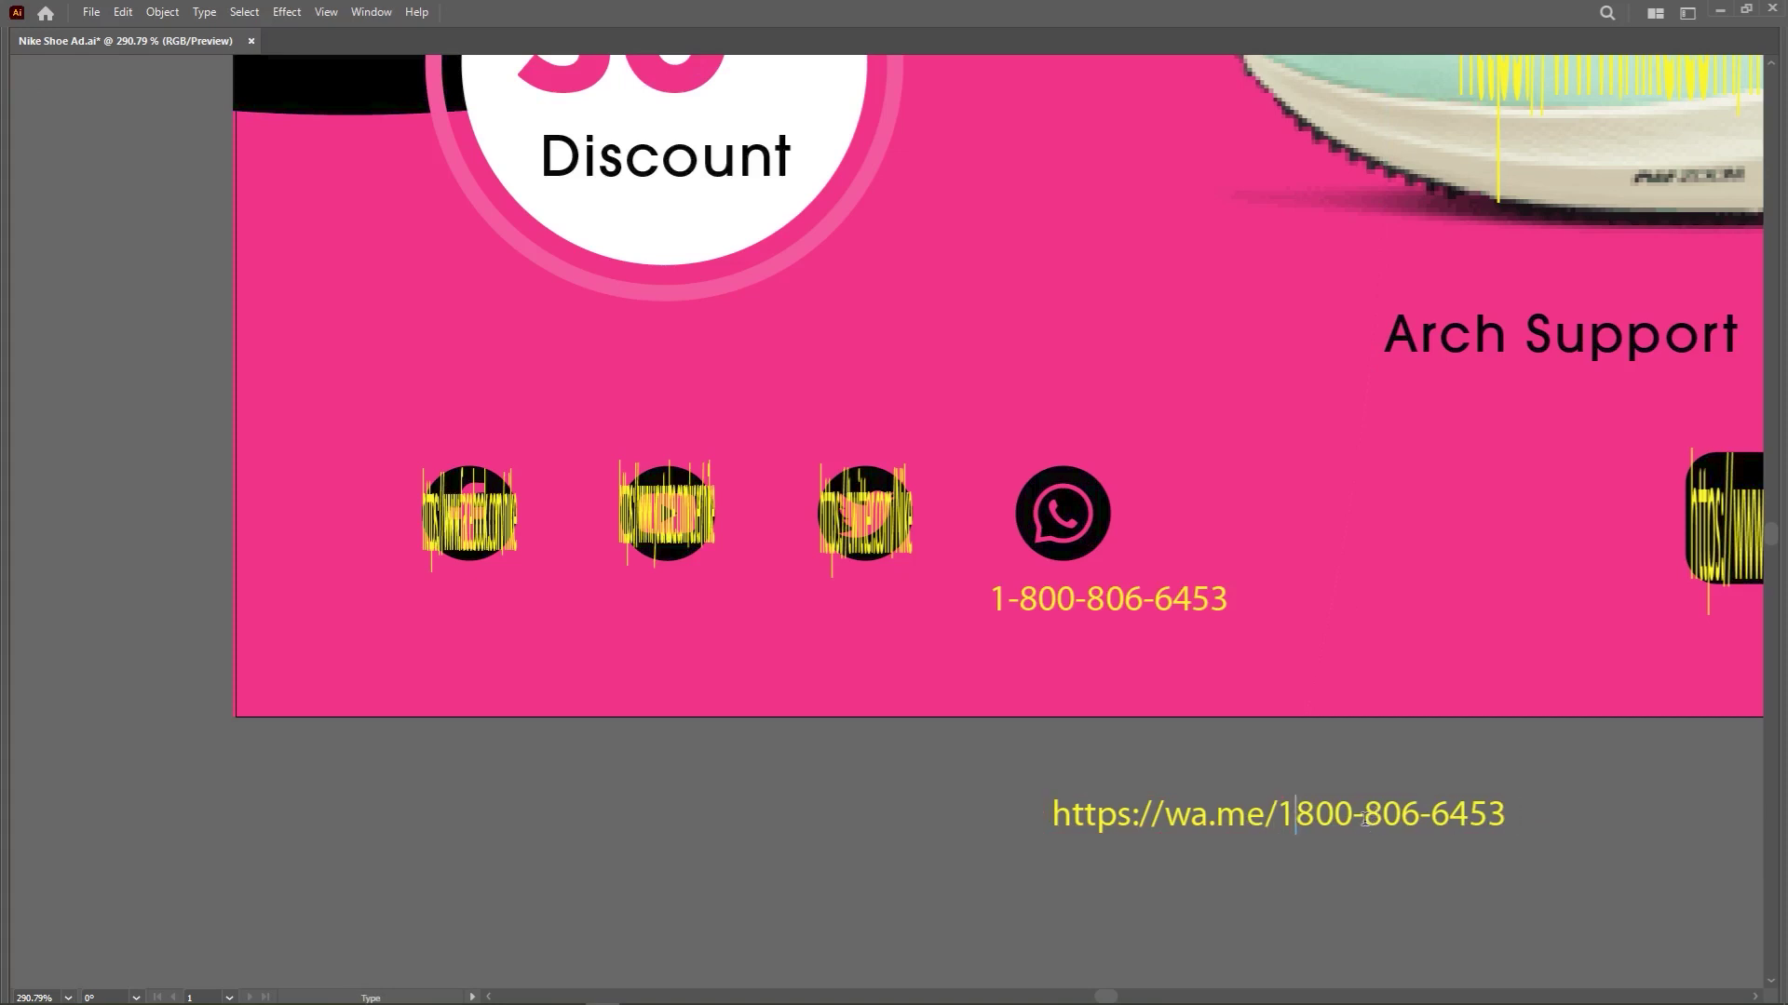
click(1364, 818)
key(BackSpace)
click(1416, 819)
key(BackSpace)
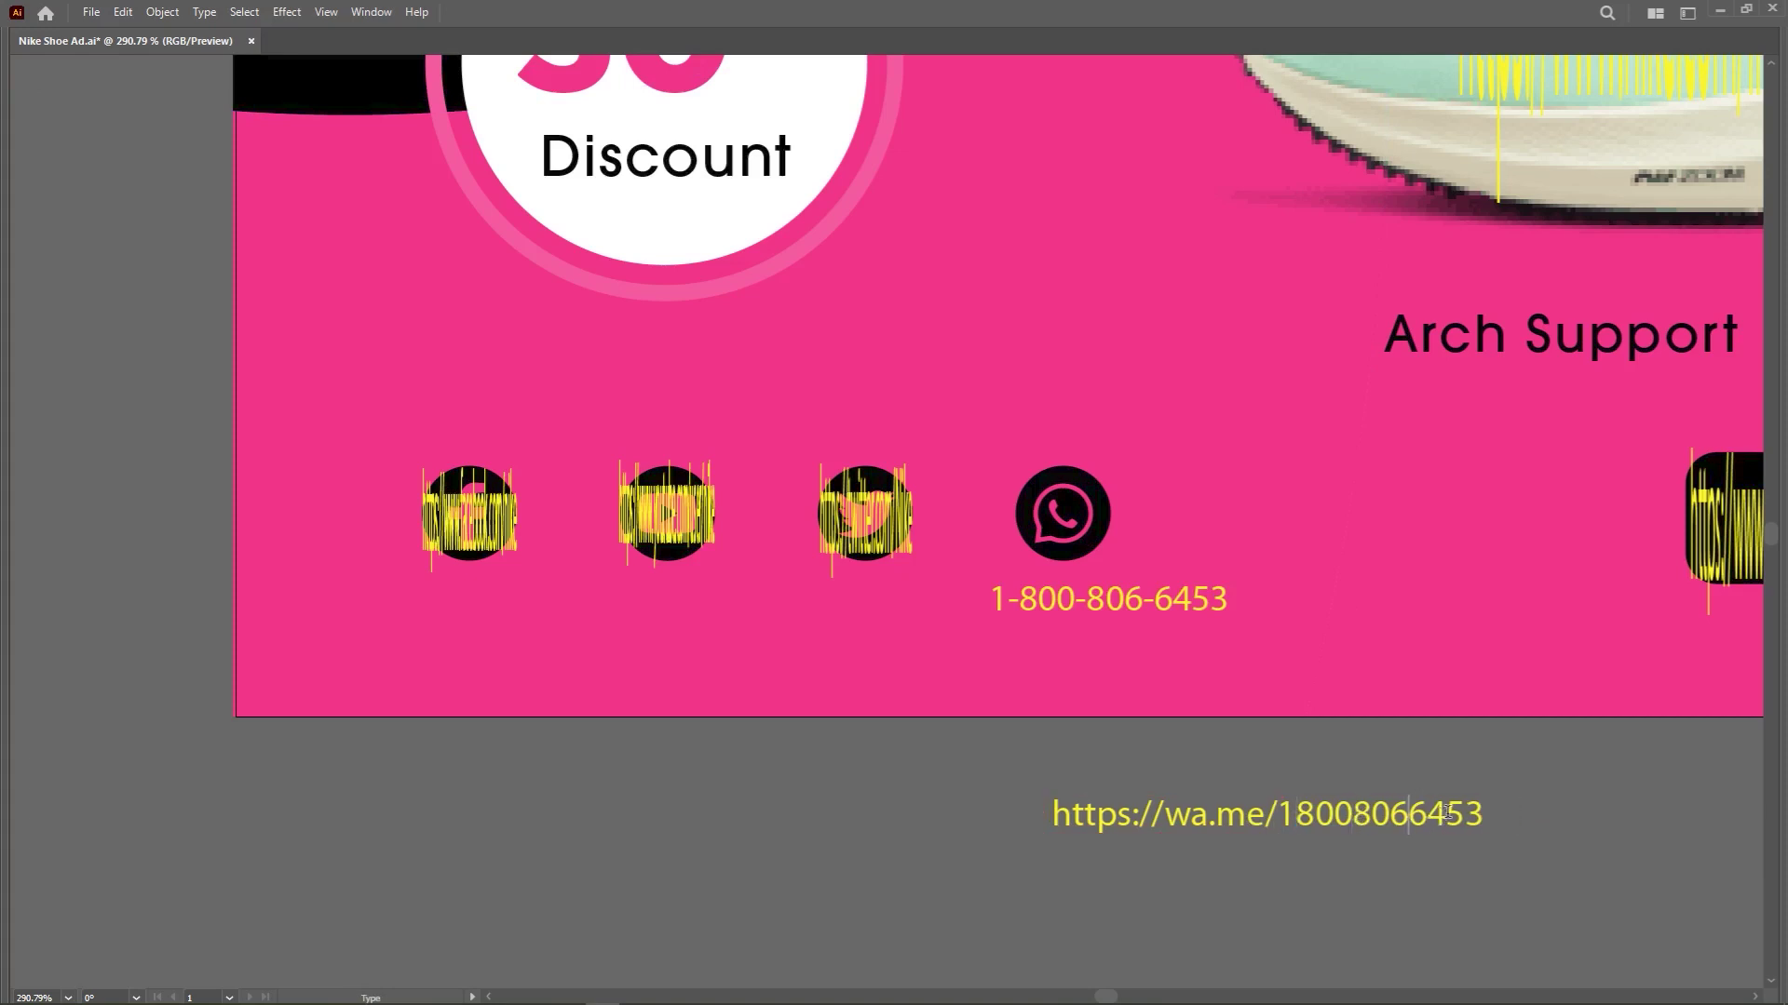
Delete the separate phone number text under the WhatsApp icon.
key(Escape)
click(1080, 603)
key(Delete)
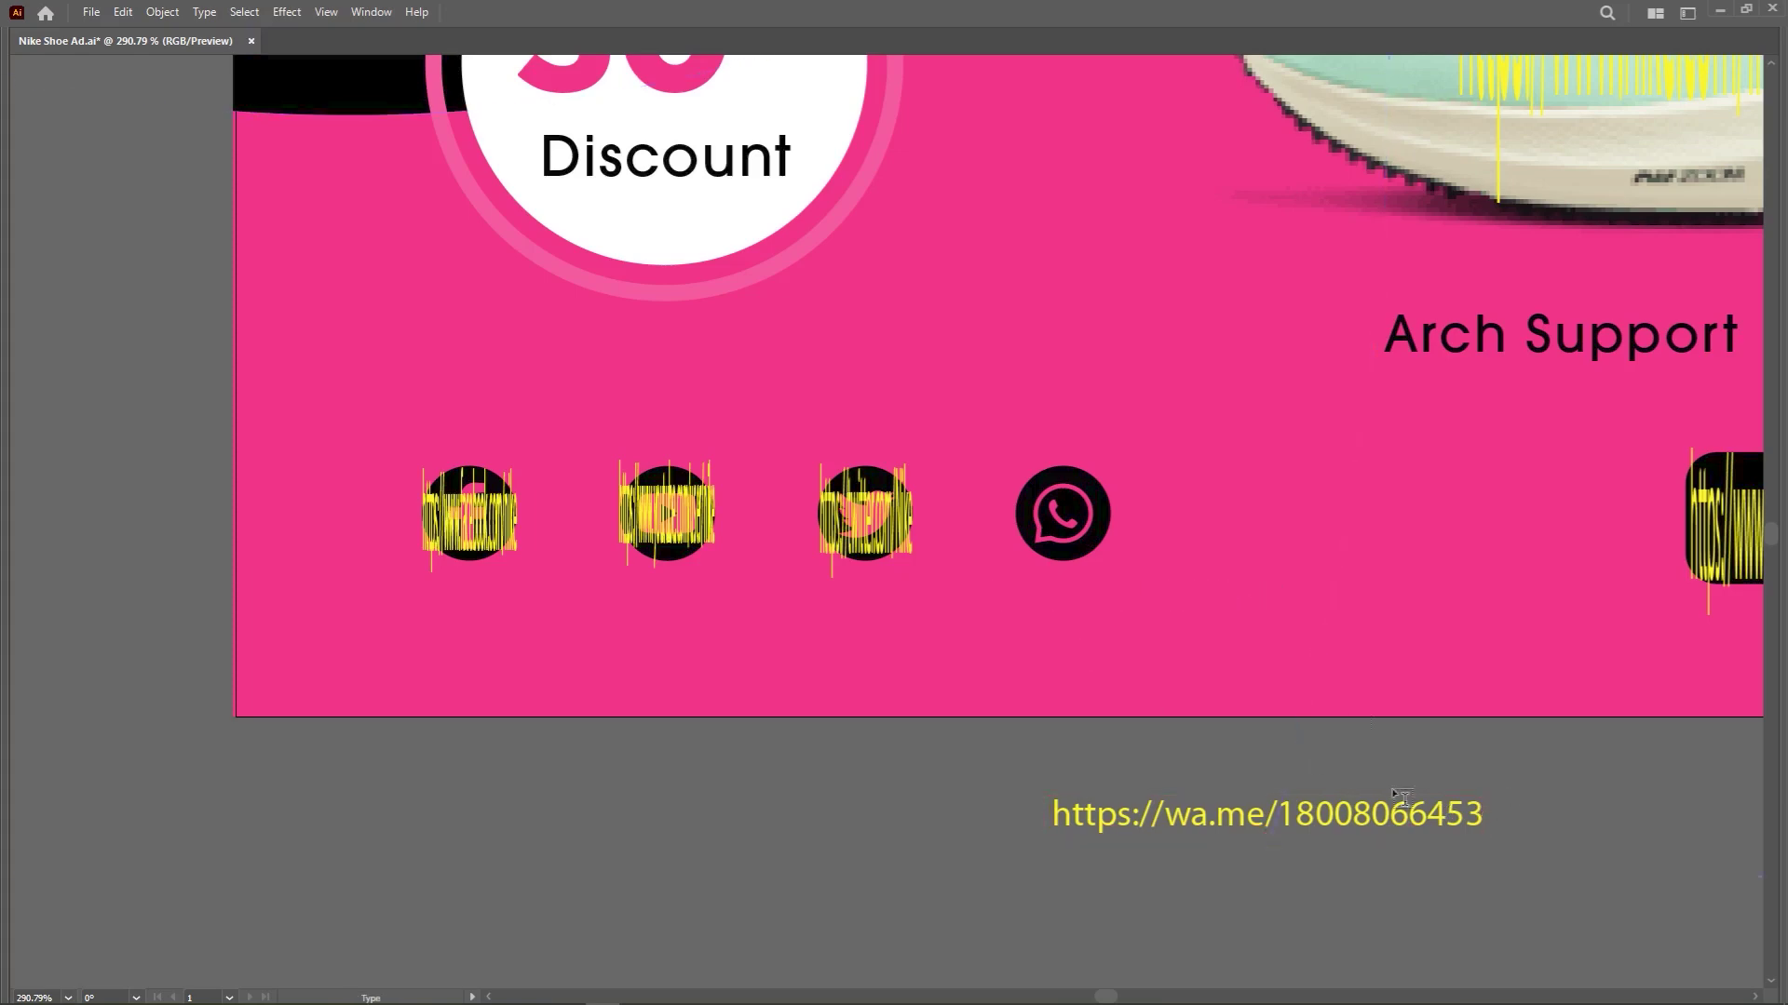
Move the wa.me link text onto the WhatsApp icon and squeeze and stretch it to cover the black circle.
key(Tab)
key(v)
key(Tab)
drag(1239, 839, 1210, 532)
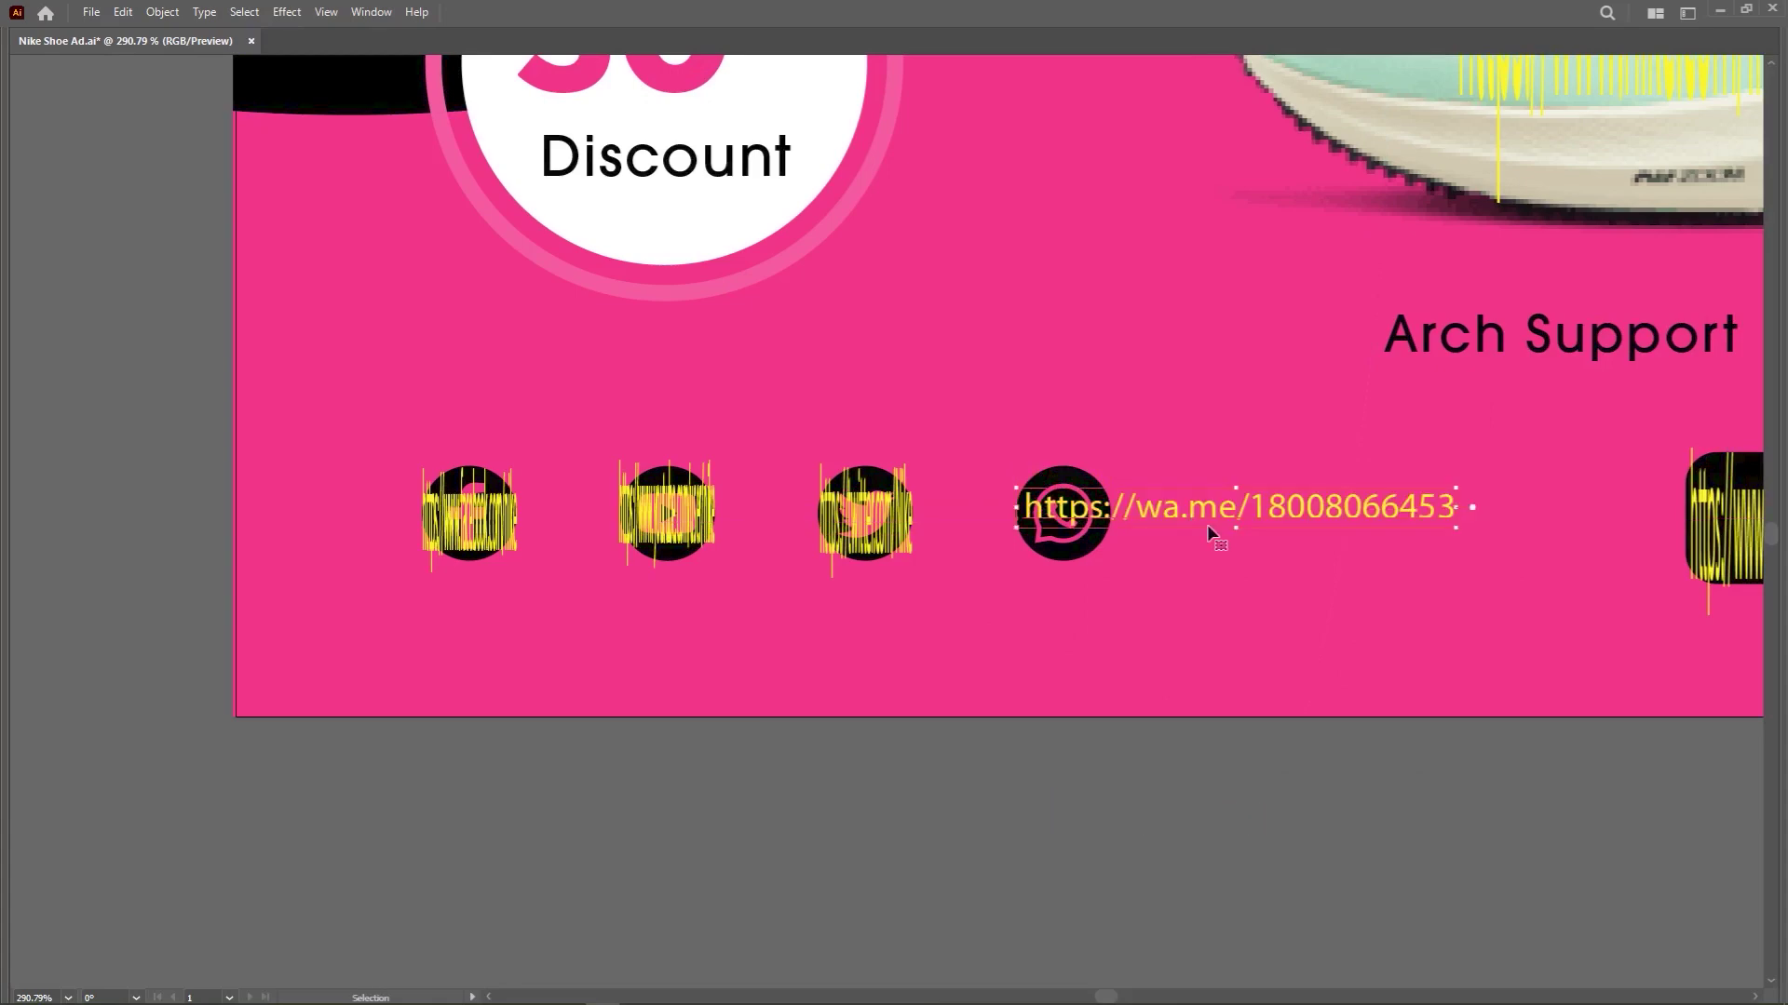
ctrl+click(1361, 586)
drag(894, 540, 1071, 600)
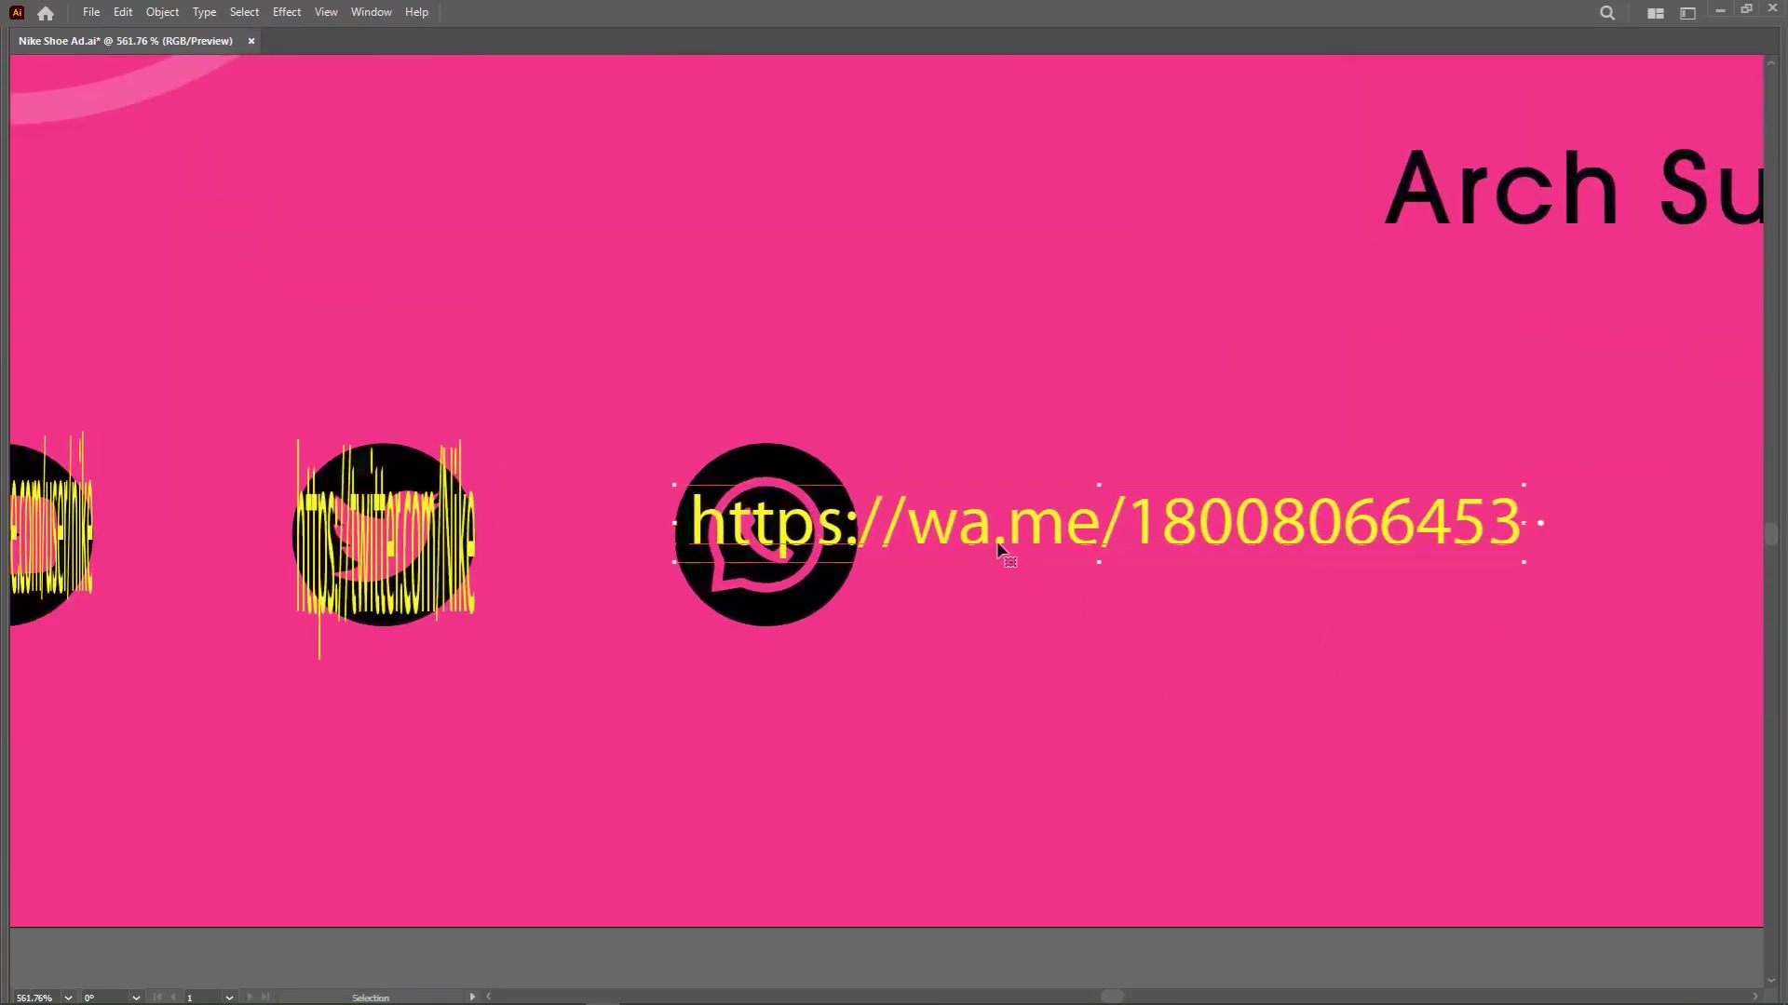
drag(981, 534, 813, 674)
key(ctrl+0)
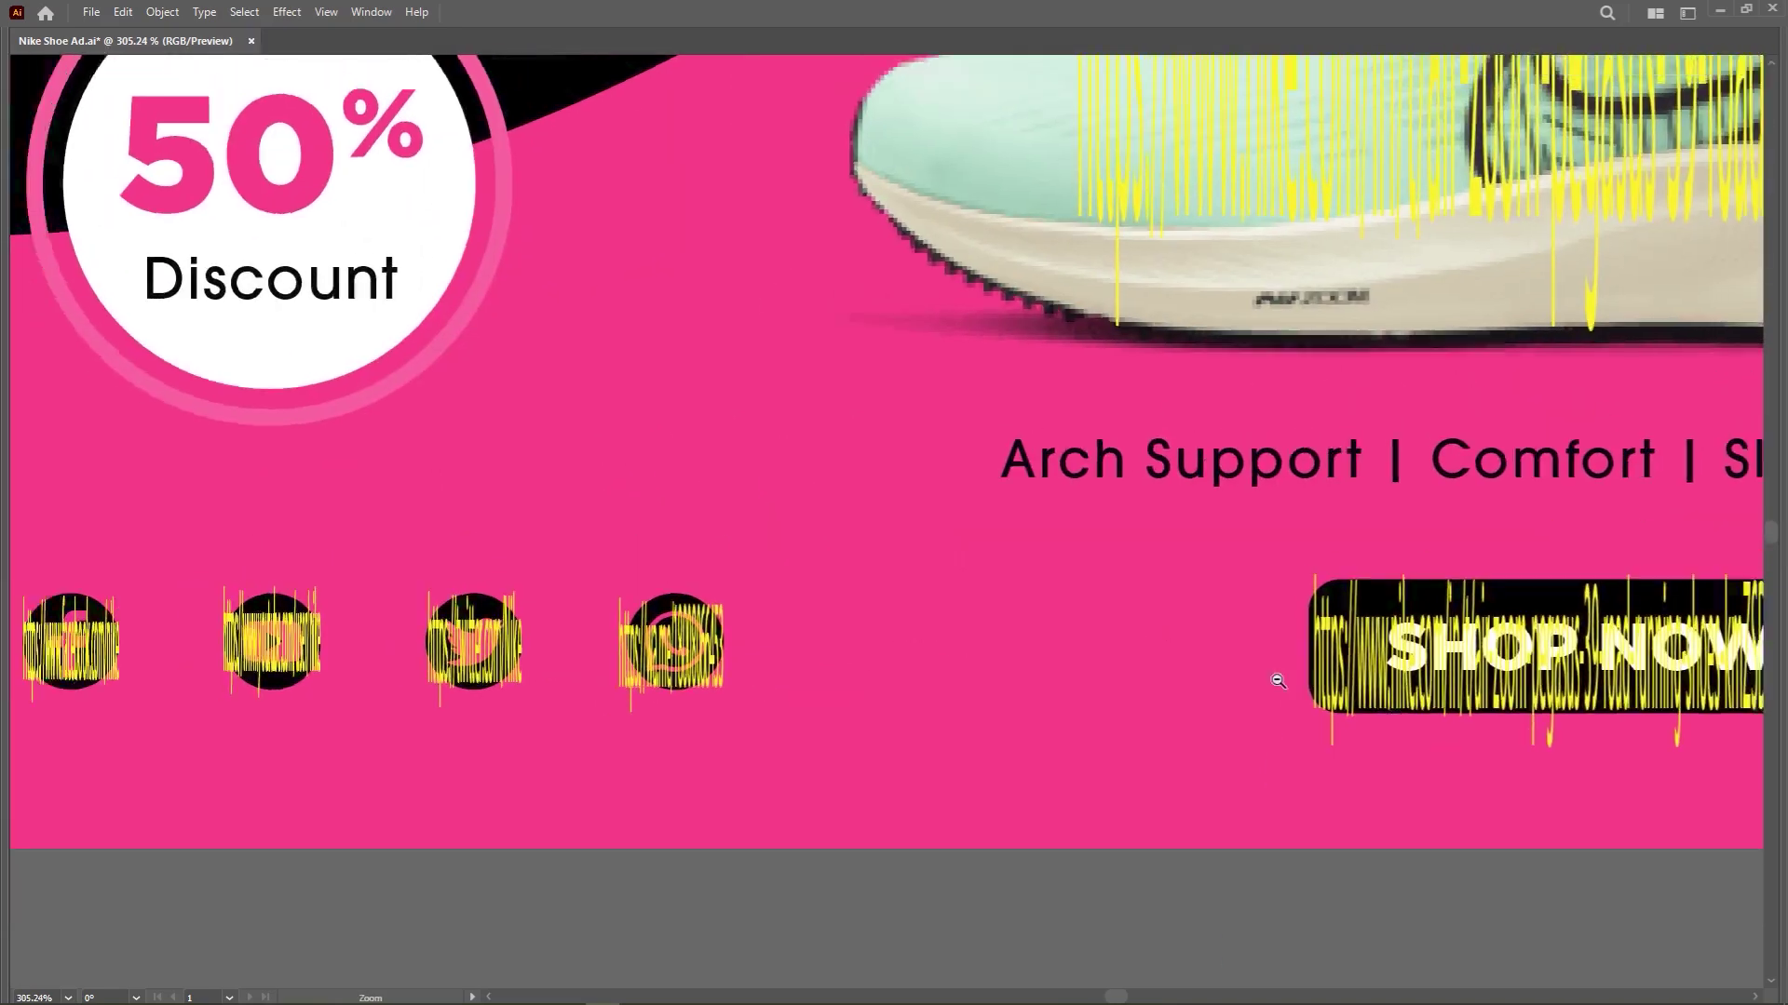
Widen the URL text over the shoe towards the toe and lower its upper edge to fit the shoe better.
drag(1388, 389, 1388, 545)
scroll(1624, 627, down, 3)
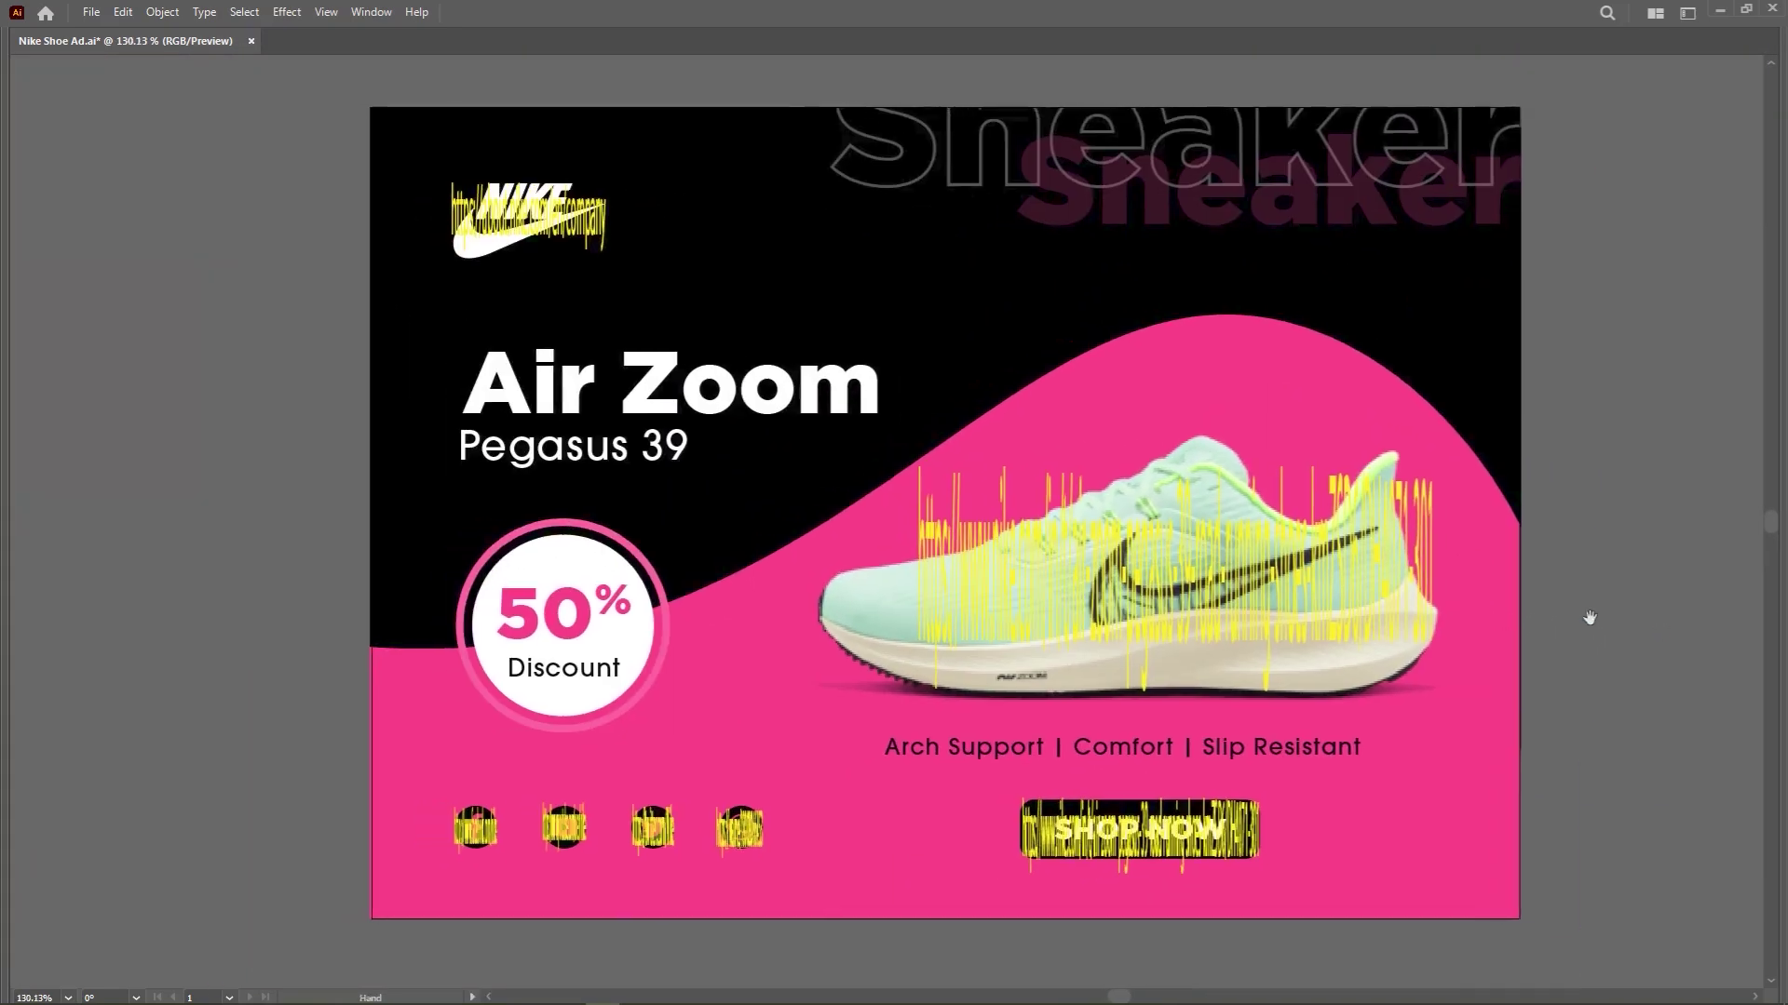
scroll(1588, 503, up, 3)
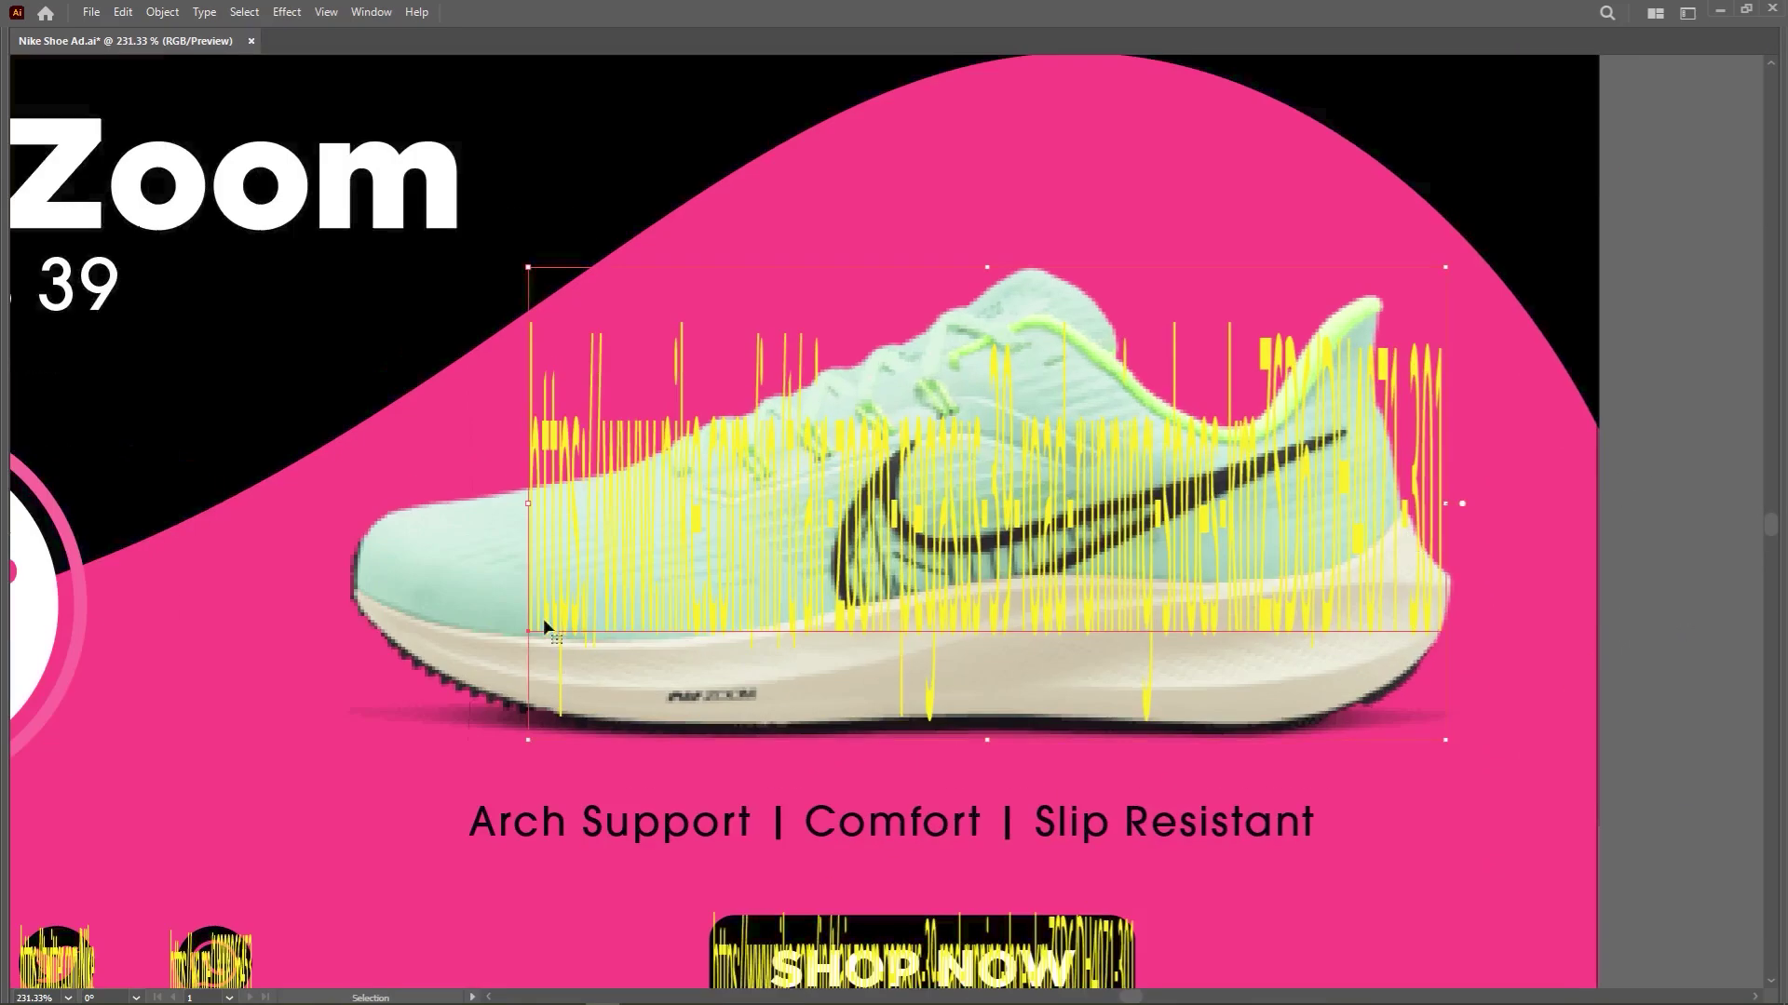
drag(445, 512, 445, 512)
drag(942, 269, 945, 314)
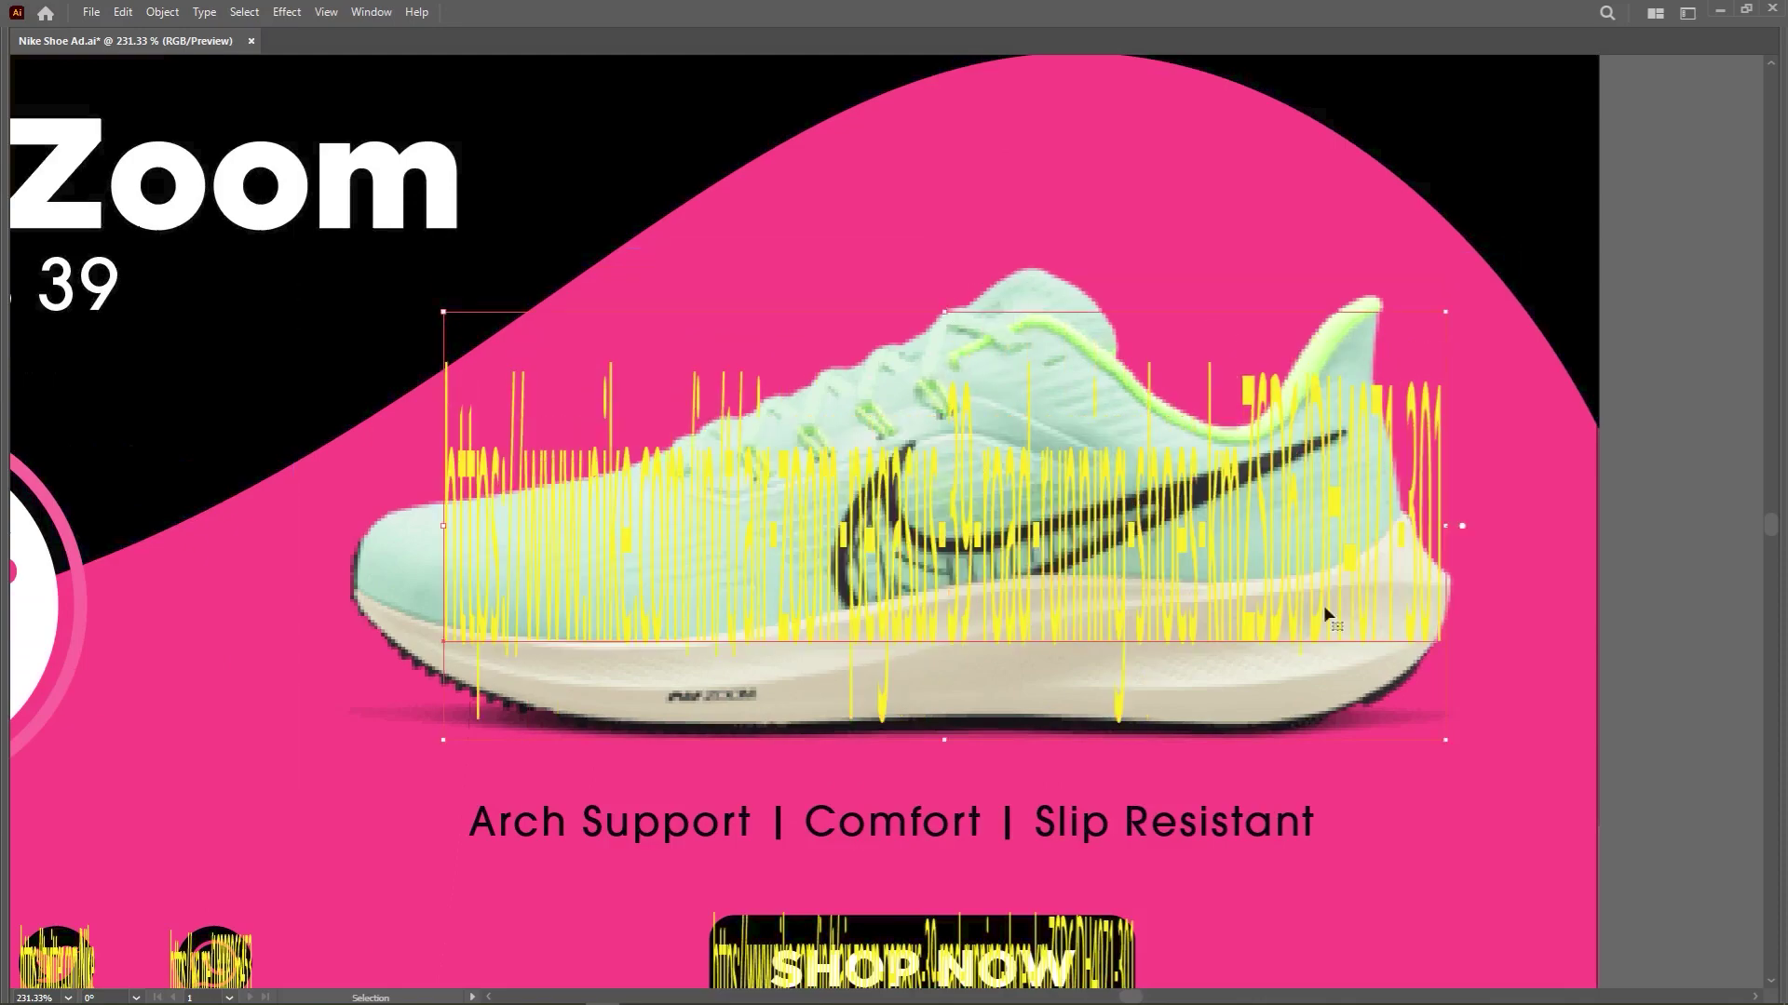
Examine how the URL texts cover the Nike logo, the social icons, the shoe and the SHOP NOW button.
scroll(1326, 615, down, 5)
scroll(607, 555, up, 8)
click(611, 557)
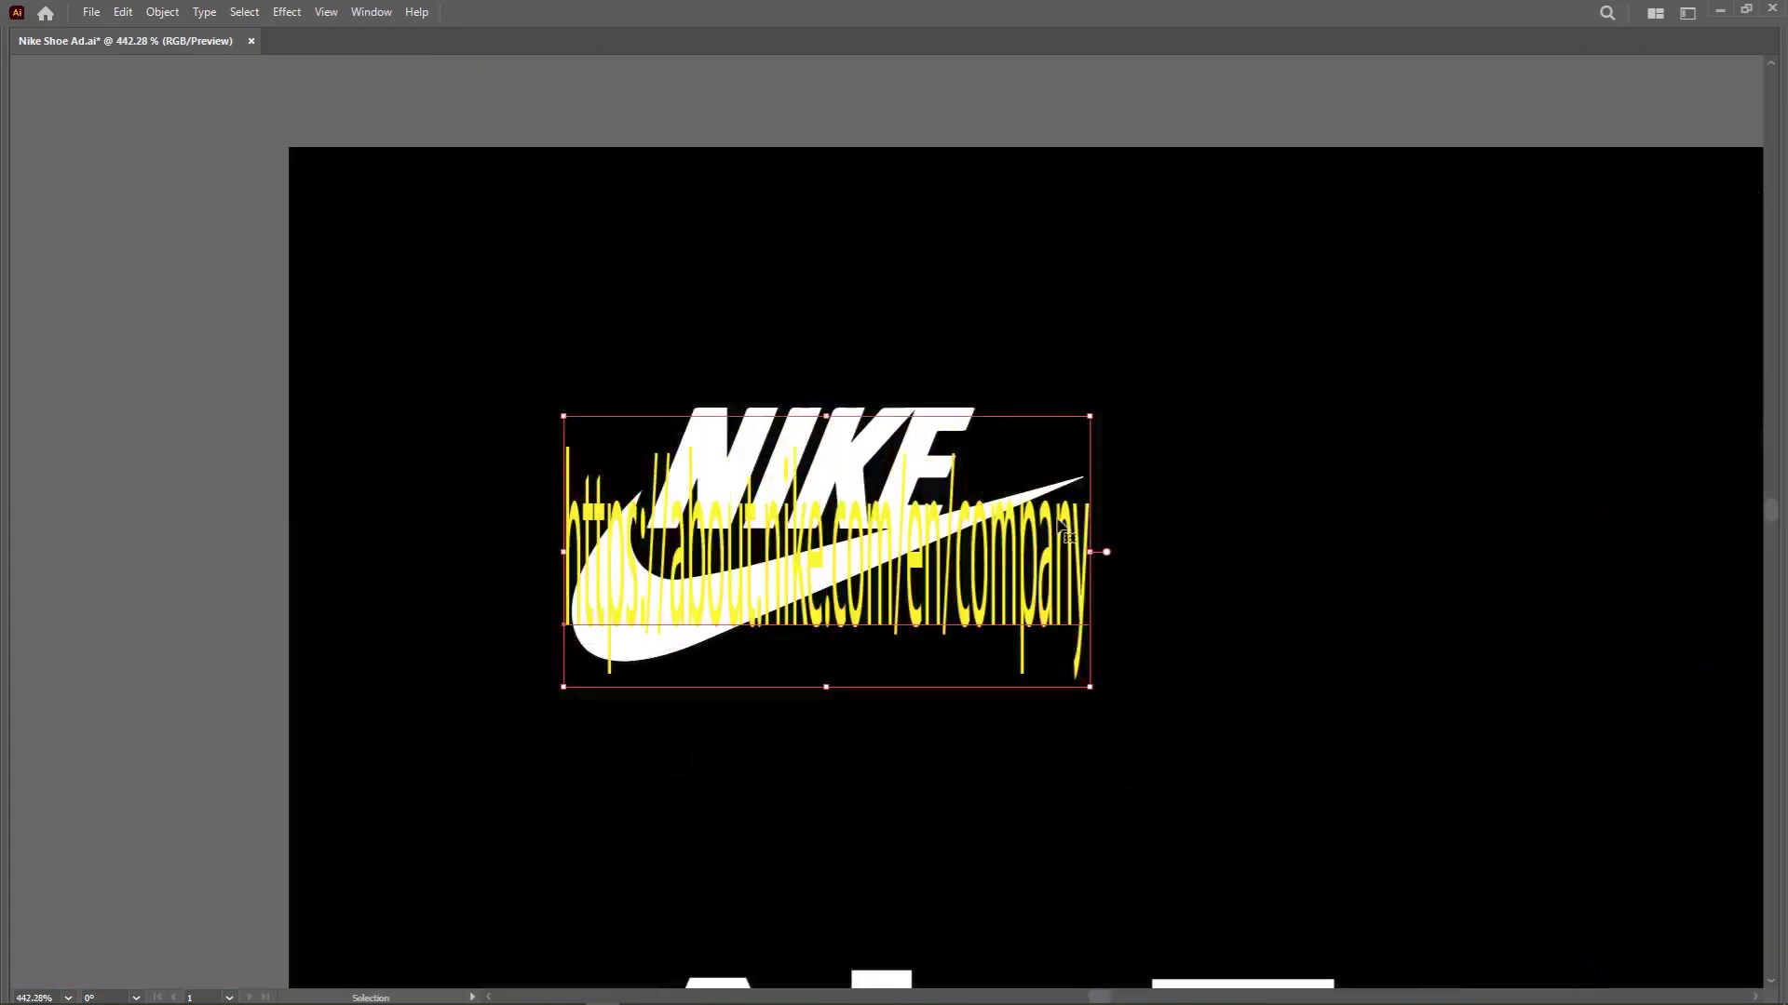
scroll(1068, 535, down, 5)
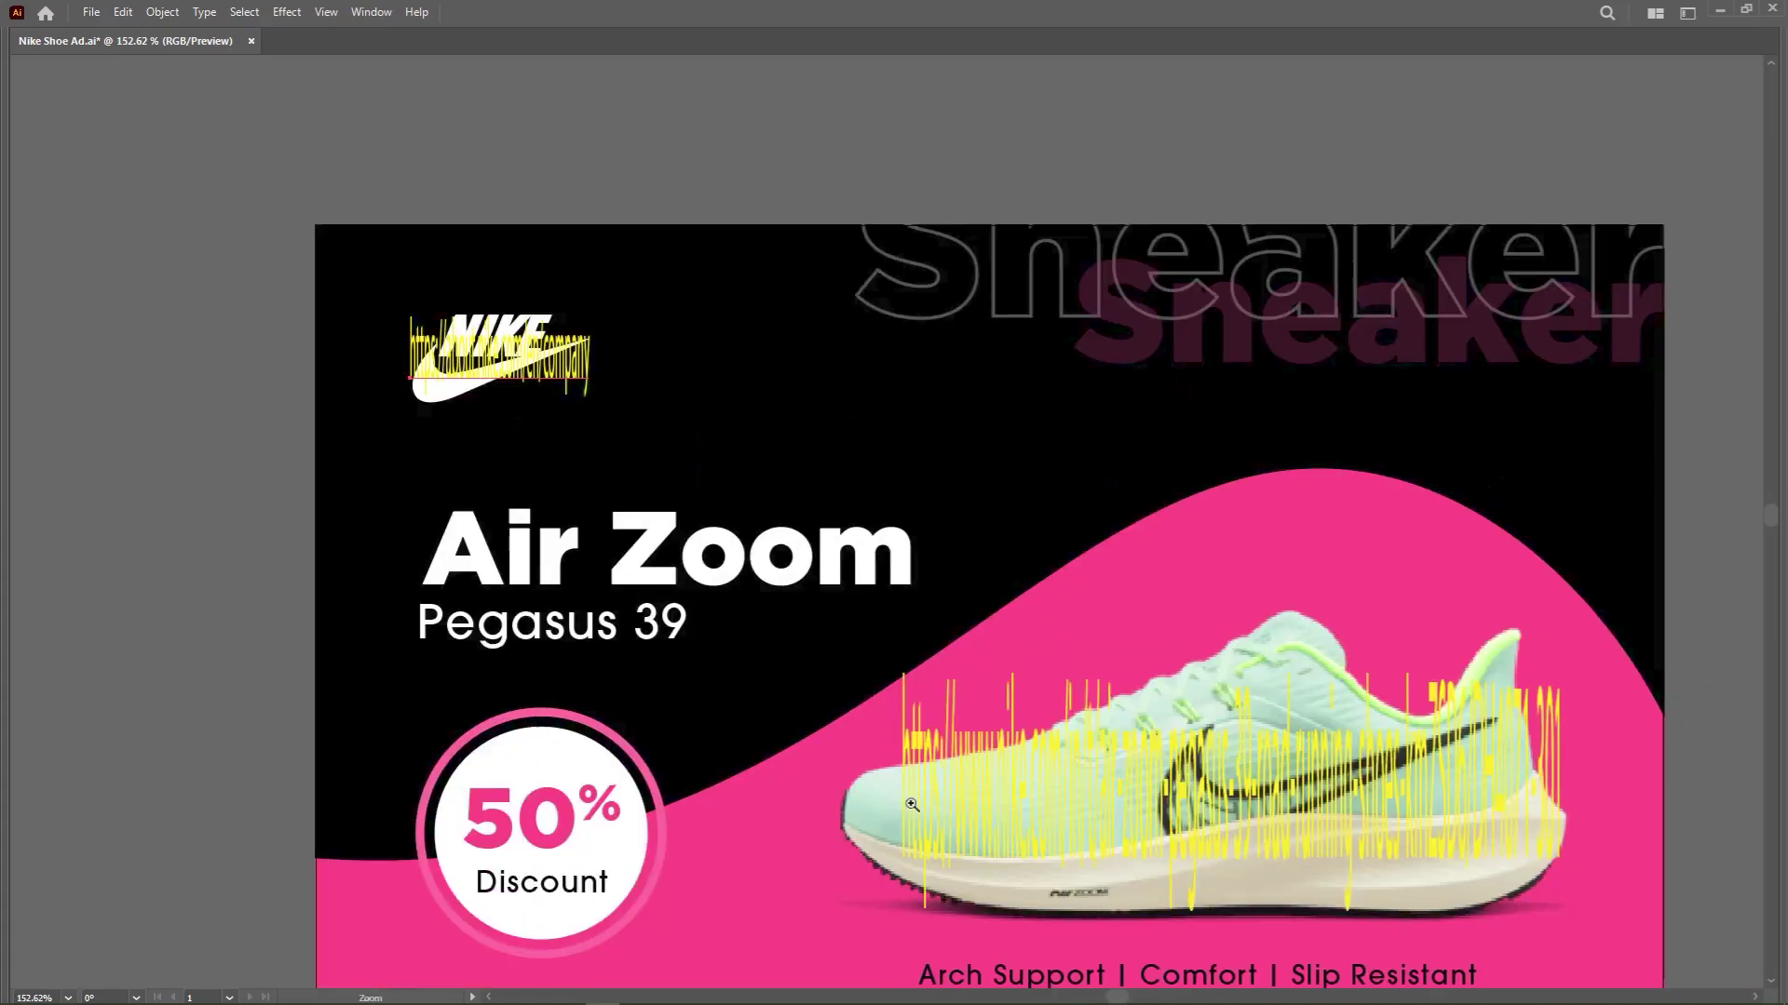
scroll(911, 804, up, 5)
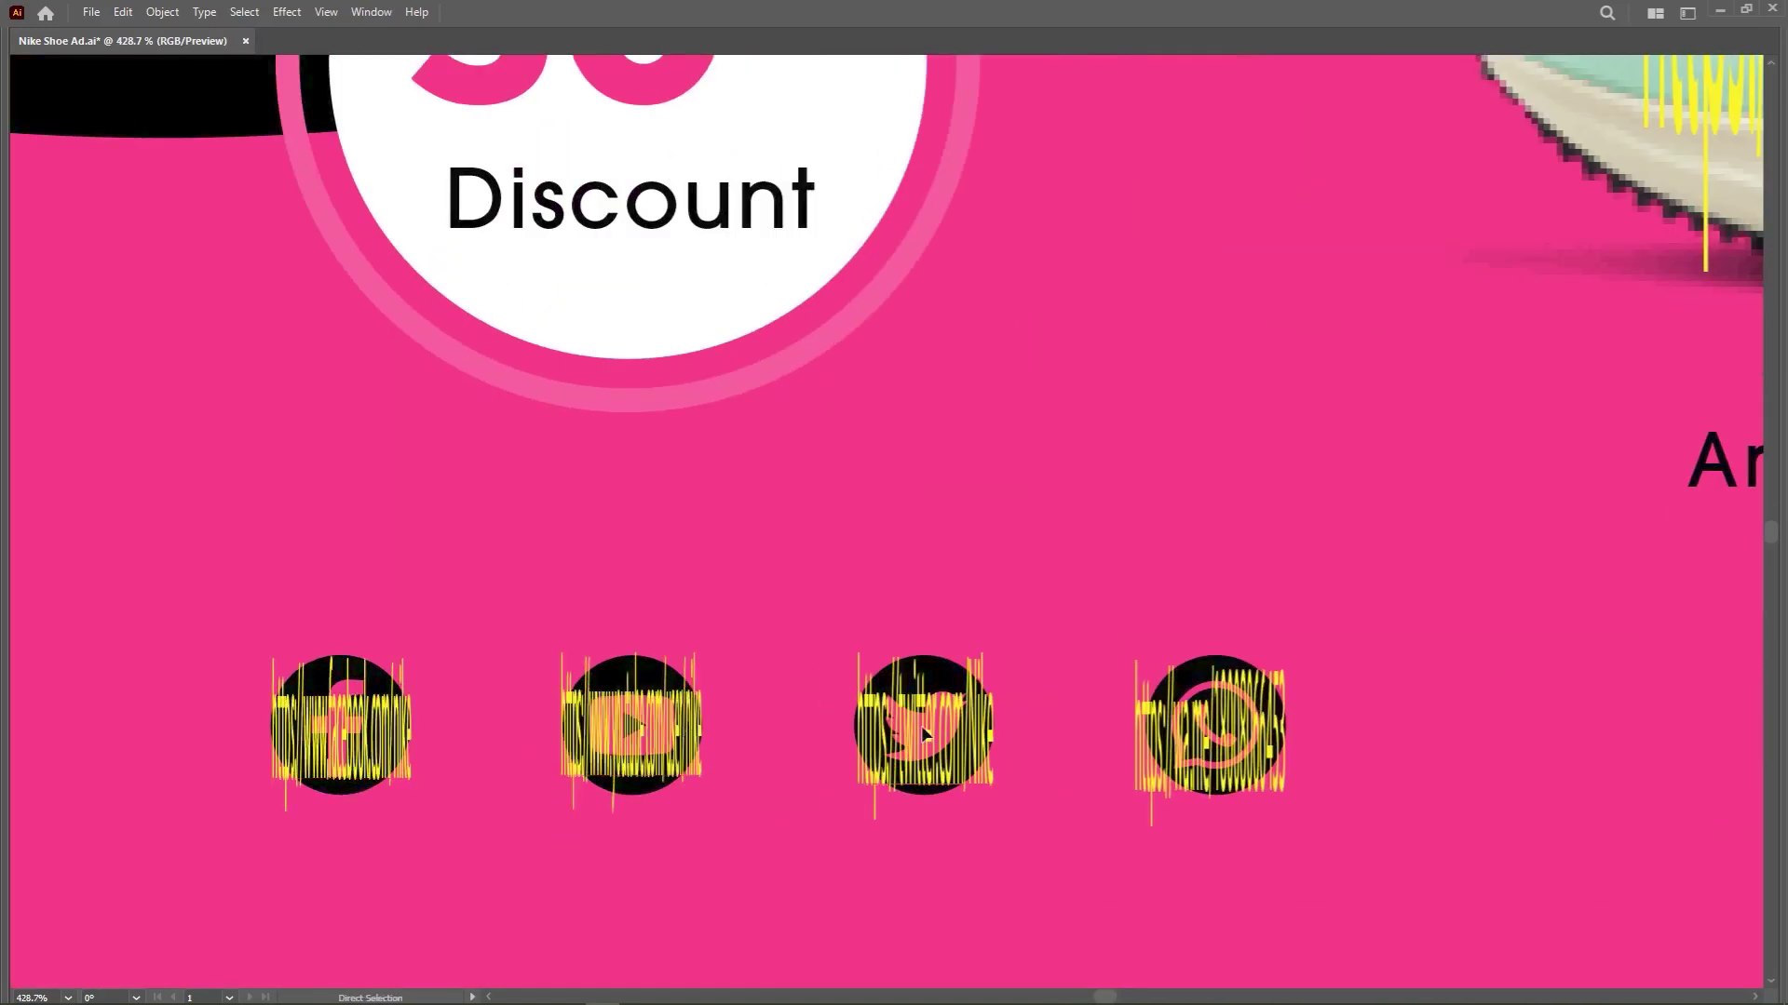
scroll(925, 734, down, 5)
scroll(1441, 535, right, 5)
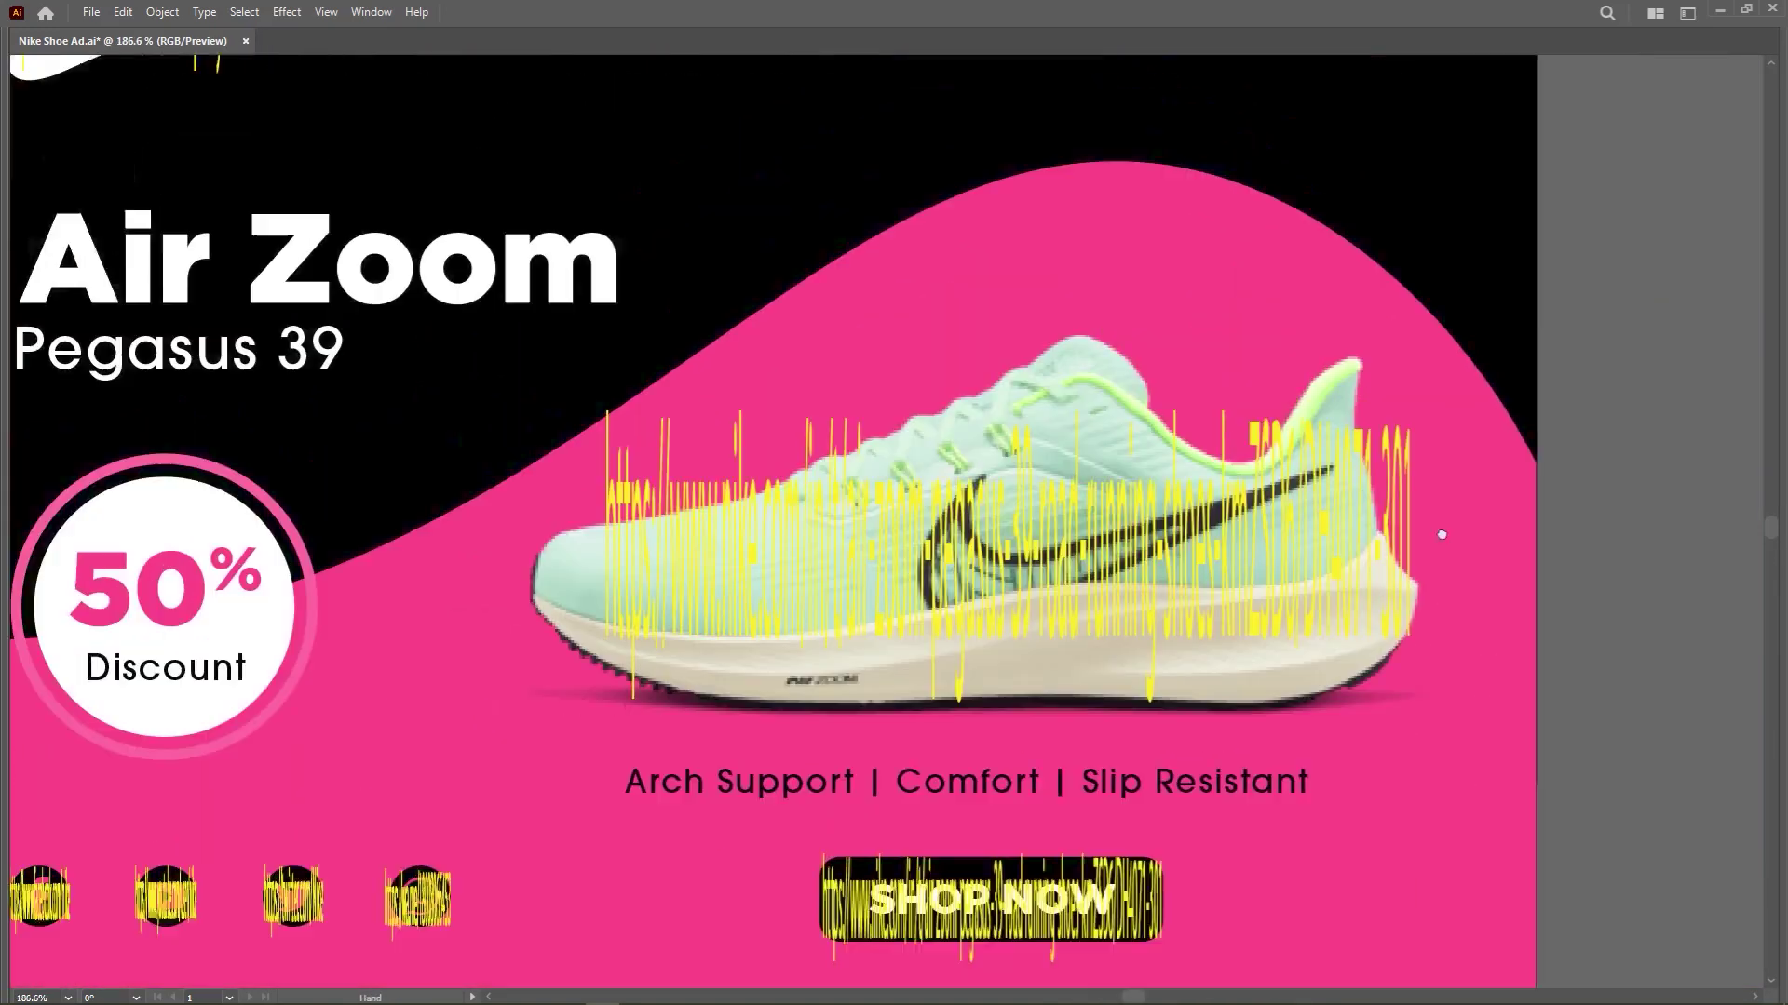
scroll(1441, 535, down, 2)
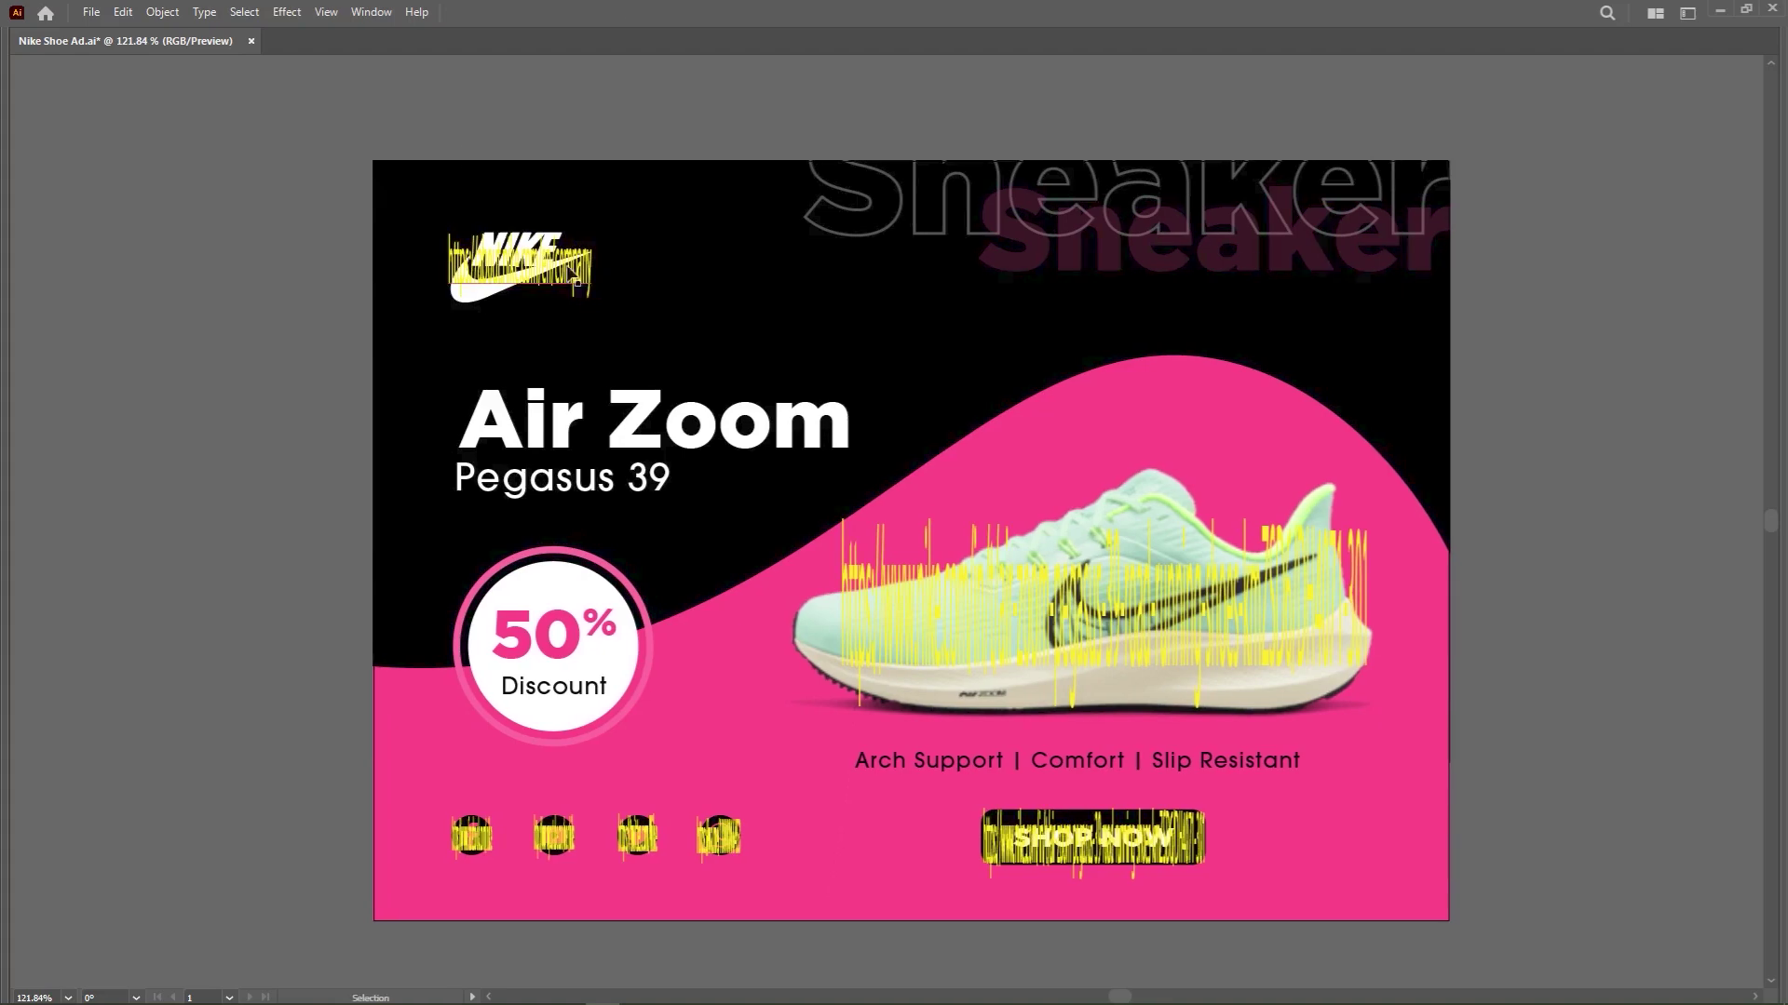
click(1164, 228)
Select everything on the Link layer and set its opacity to 0%.
key(Tab)
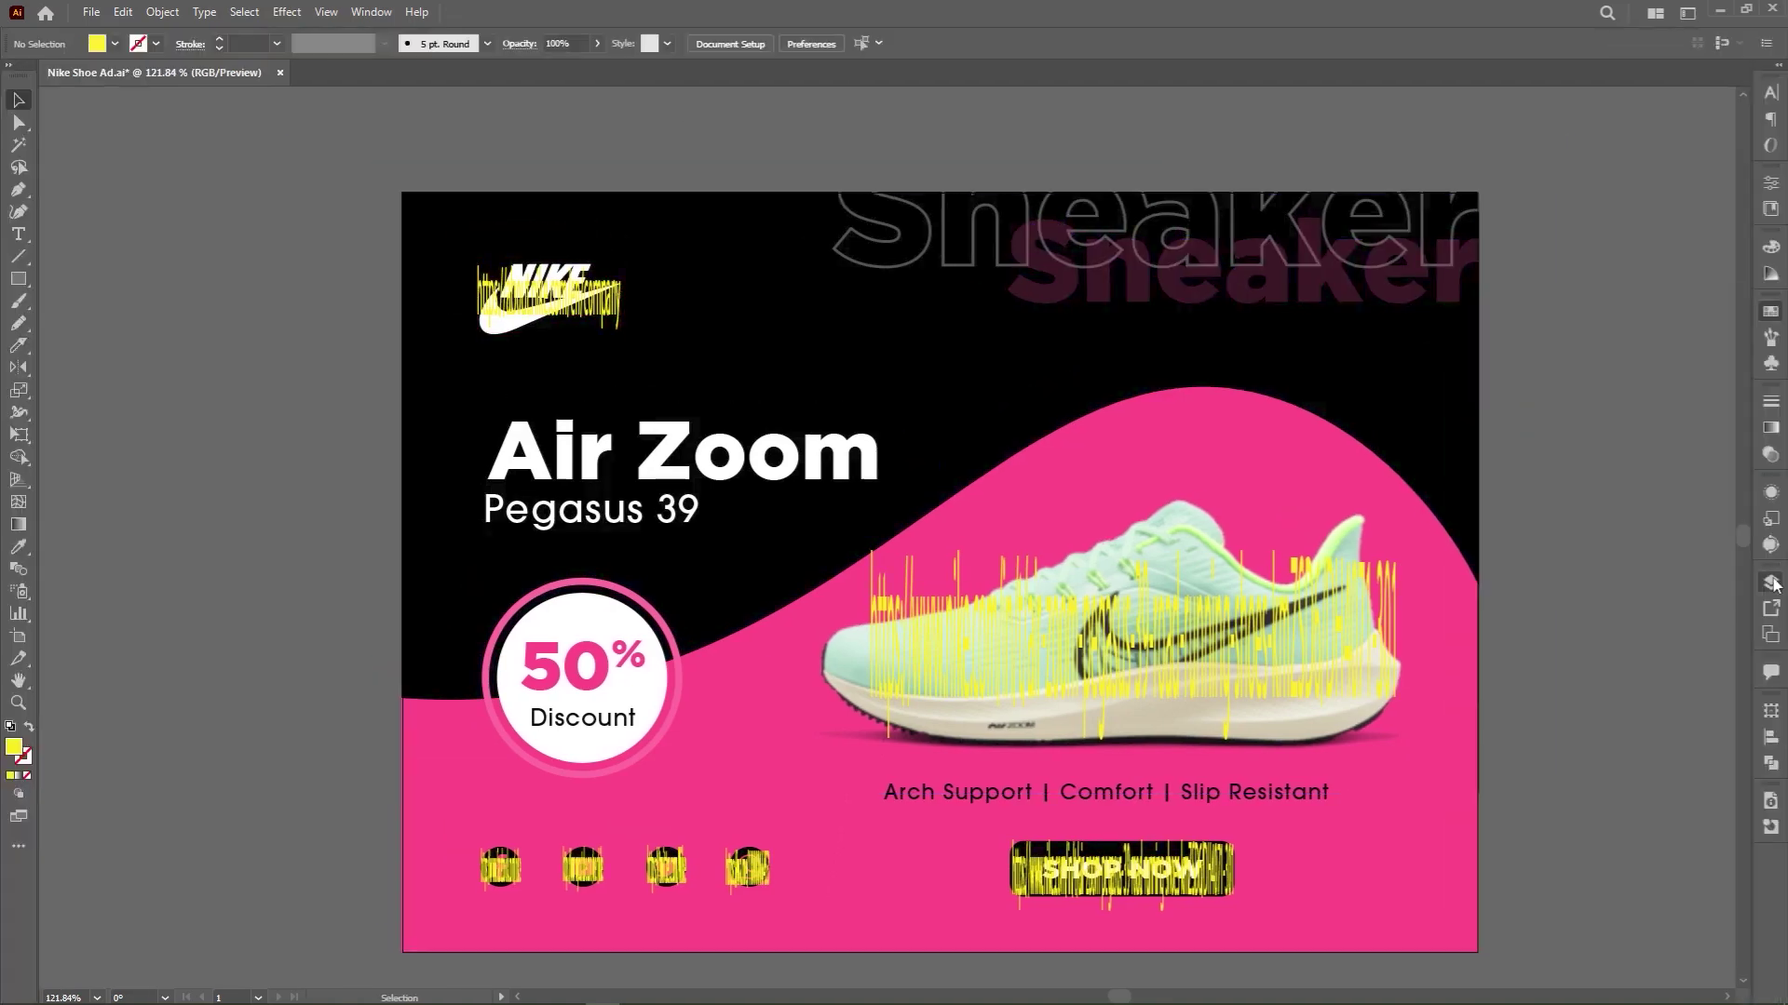
click(1771, 582)
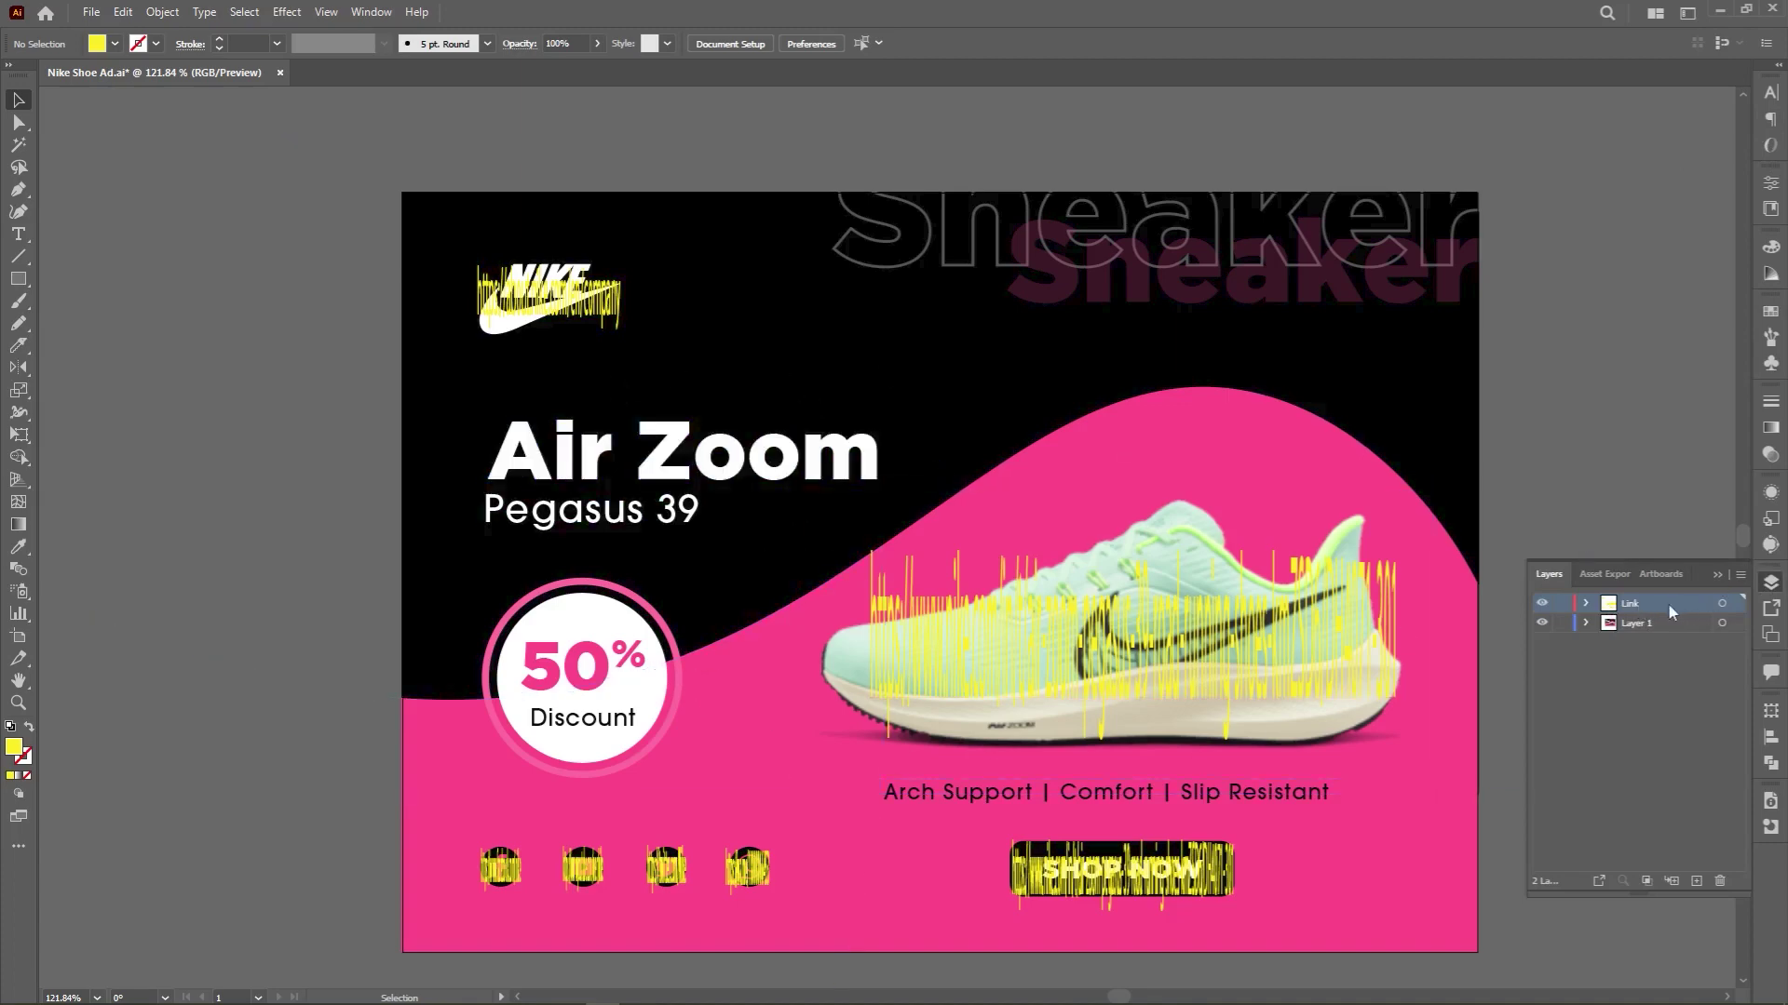
click(1721, 607)
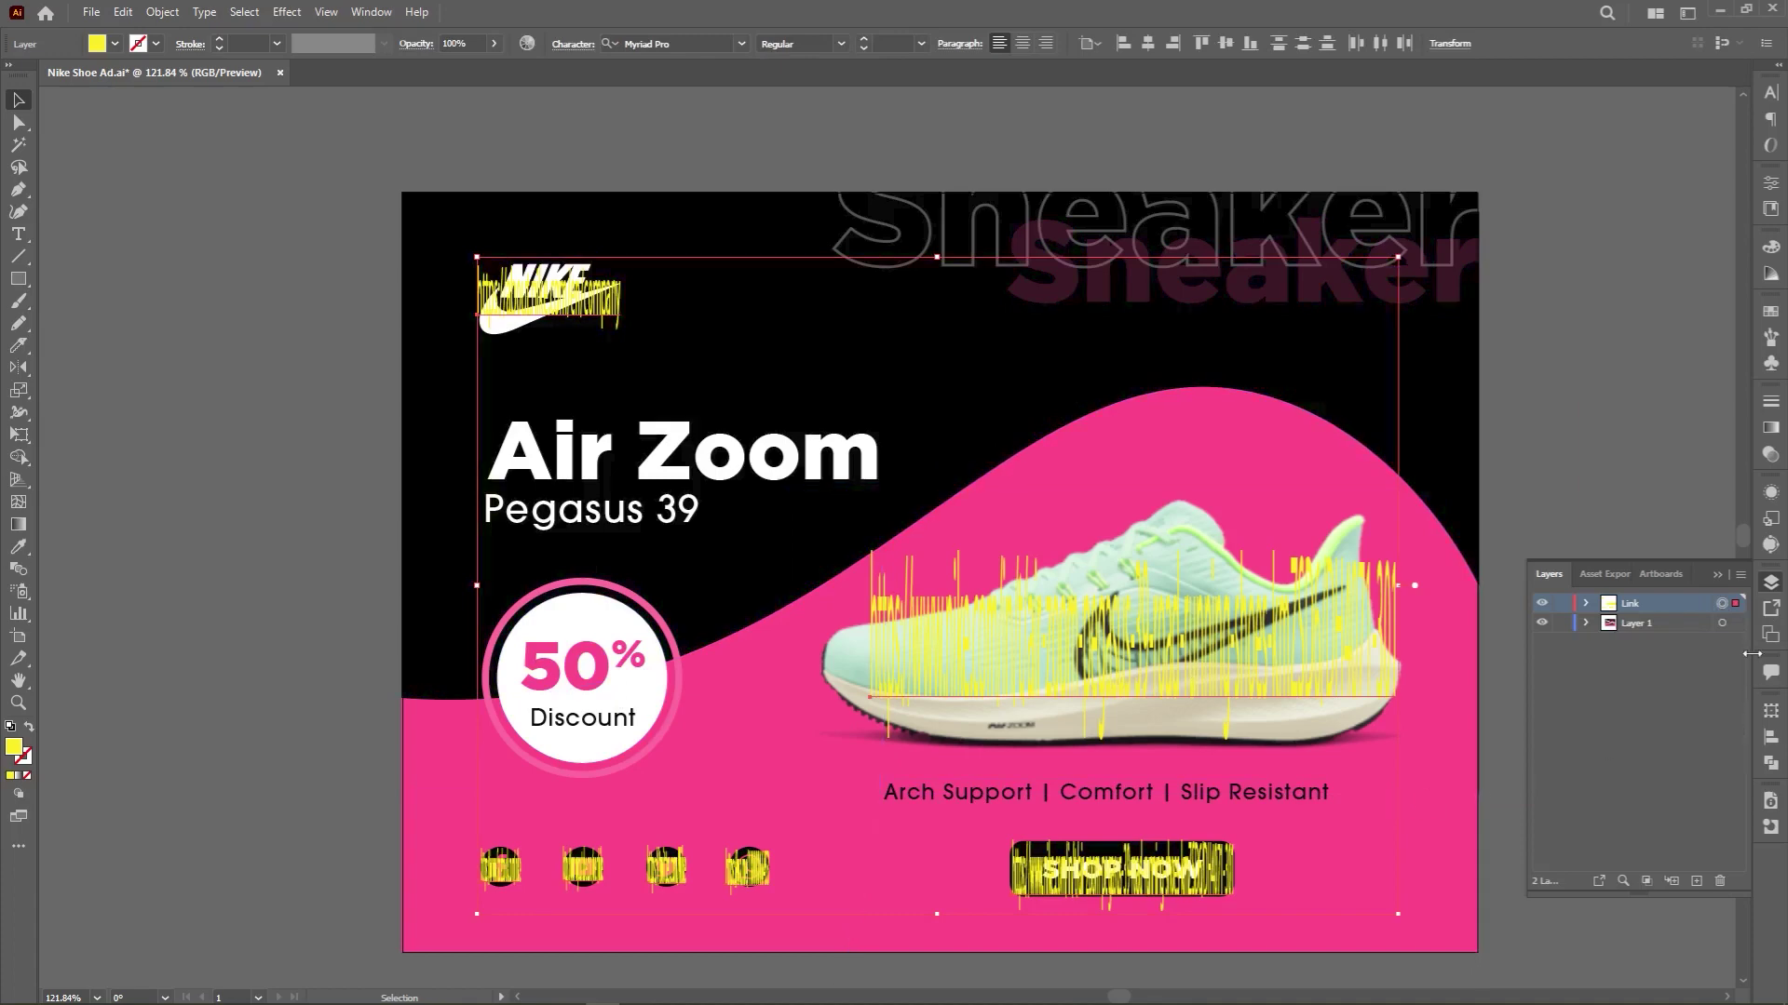
click(1771, 456)
click(1727, 423)
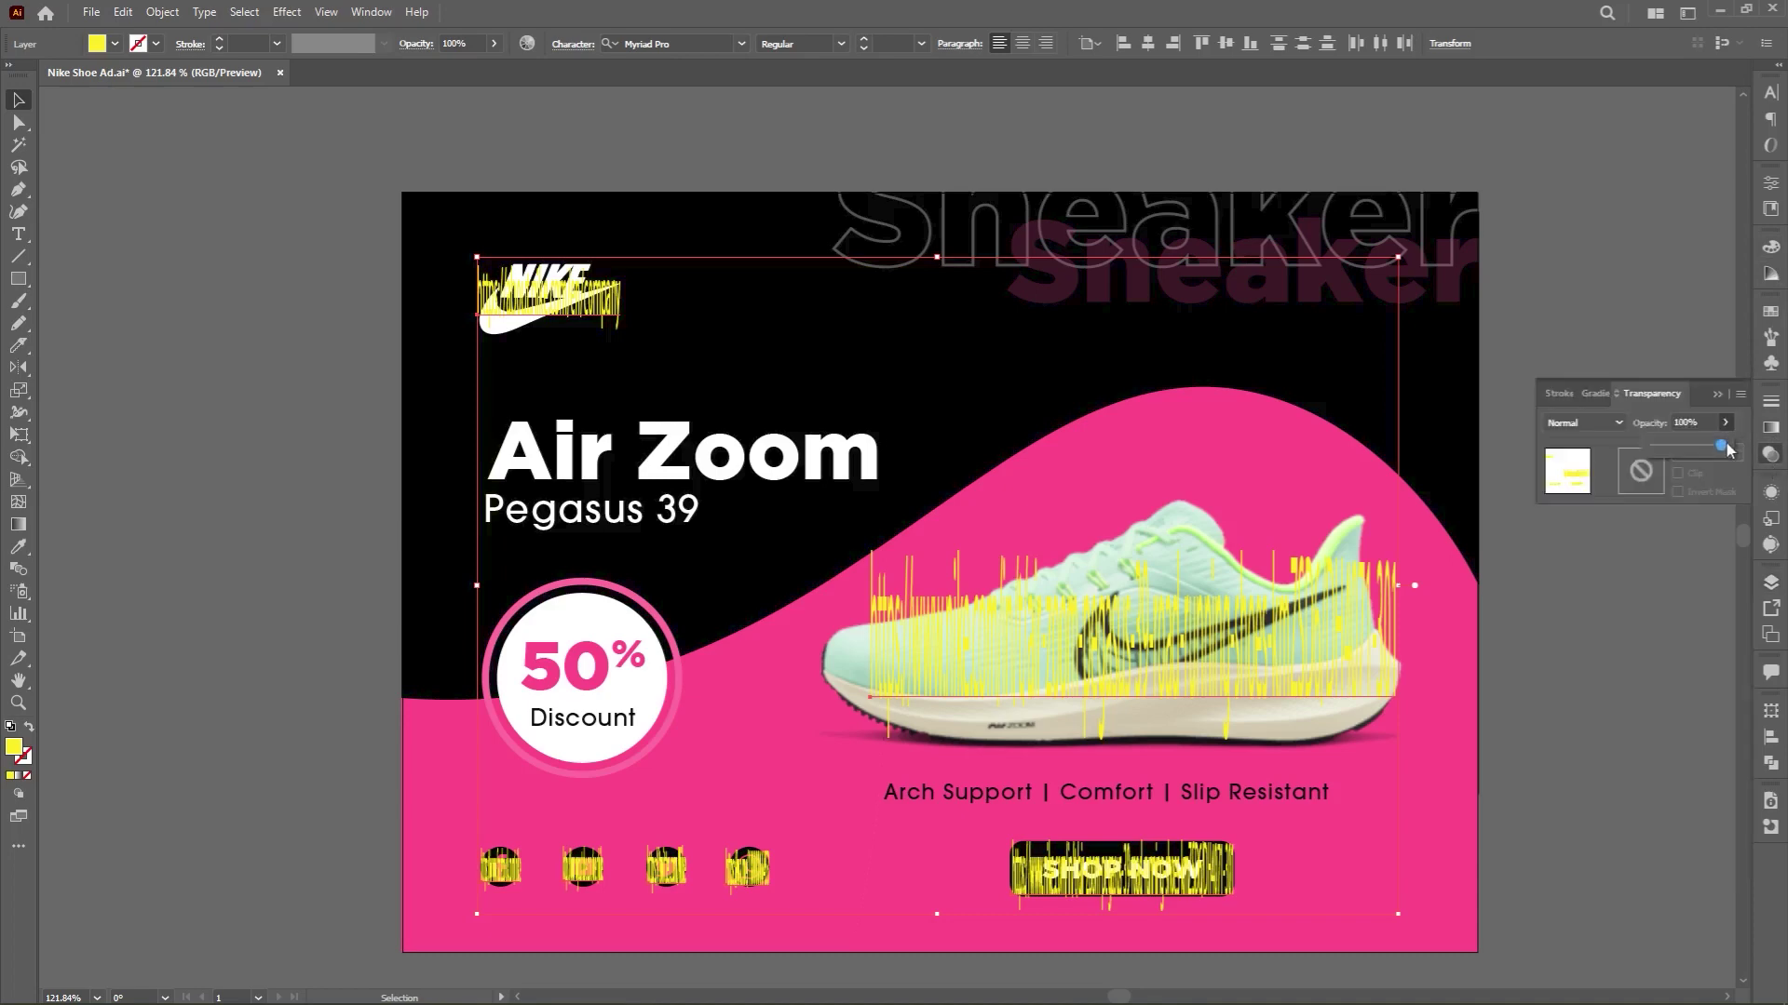
drag(1728, 445, 1576, 452)
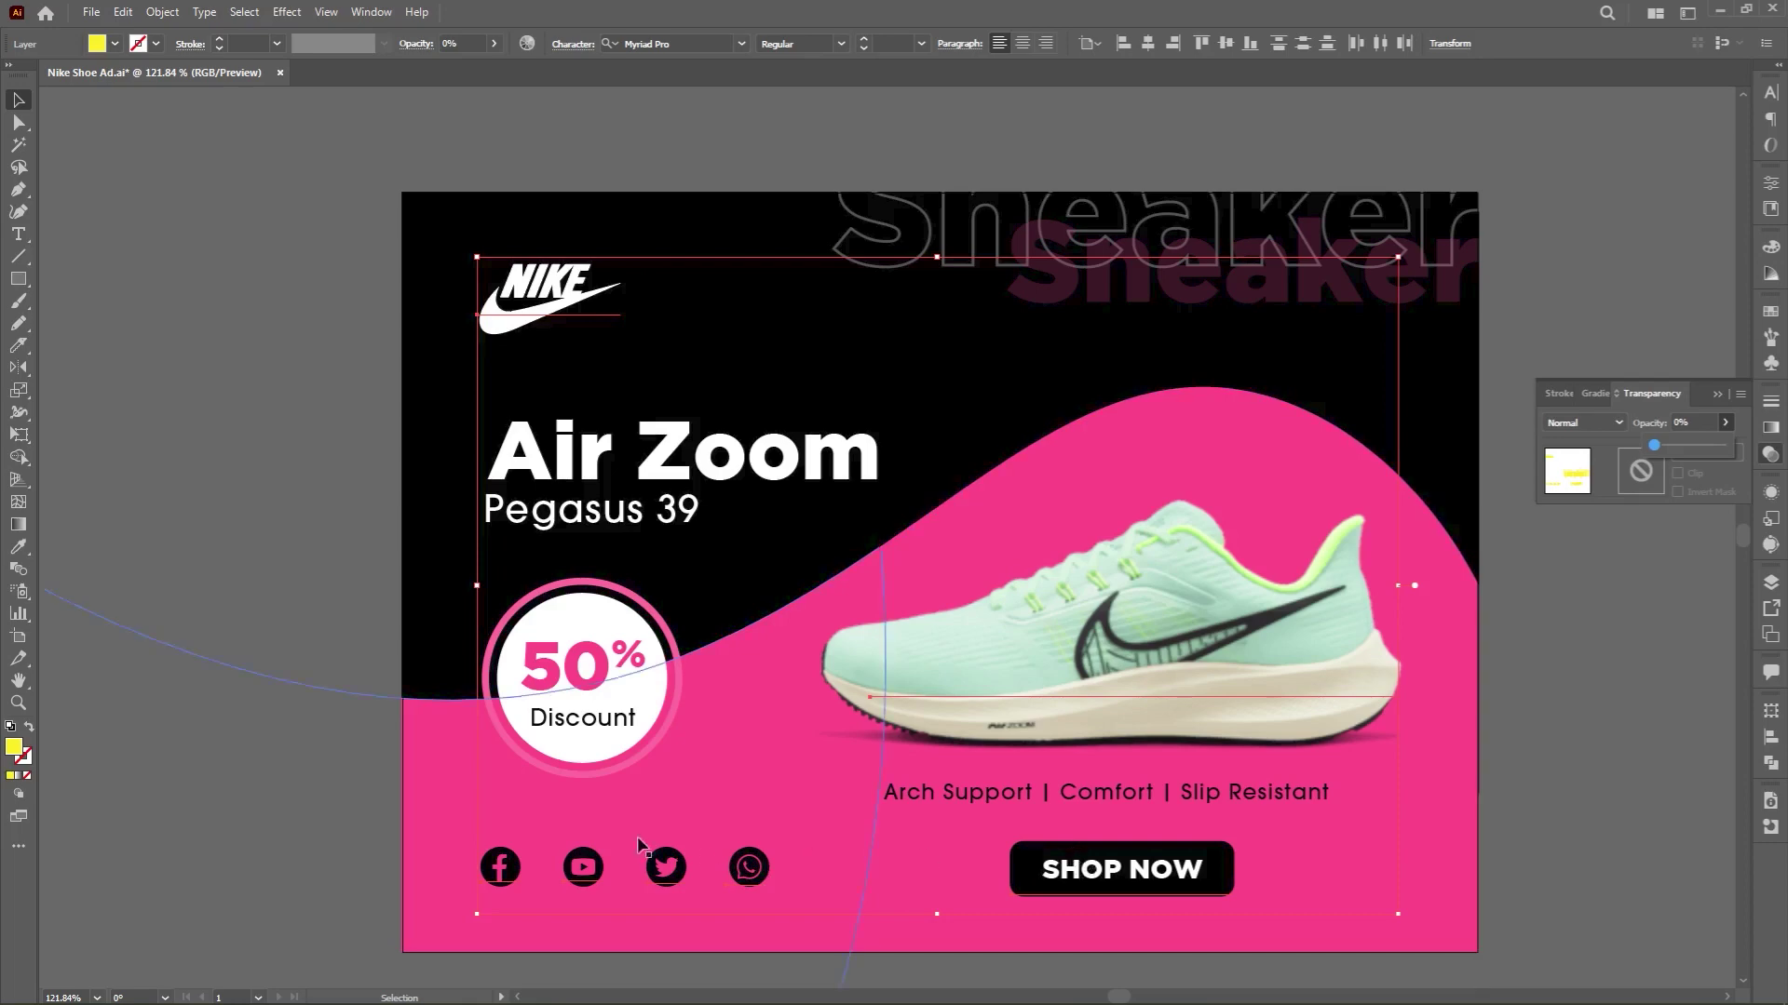
Save the ad as an Adobe PDF named Nike Shoe Ad in the Portfolio Work folder, using the [Illustrator Default] preset.
click(90, 11)
click(124, 205)
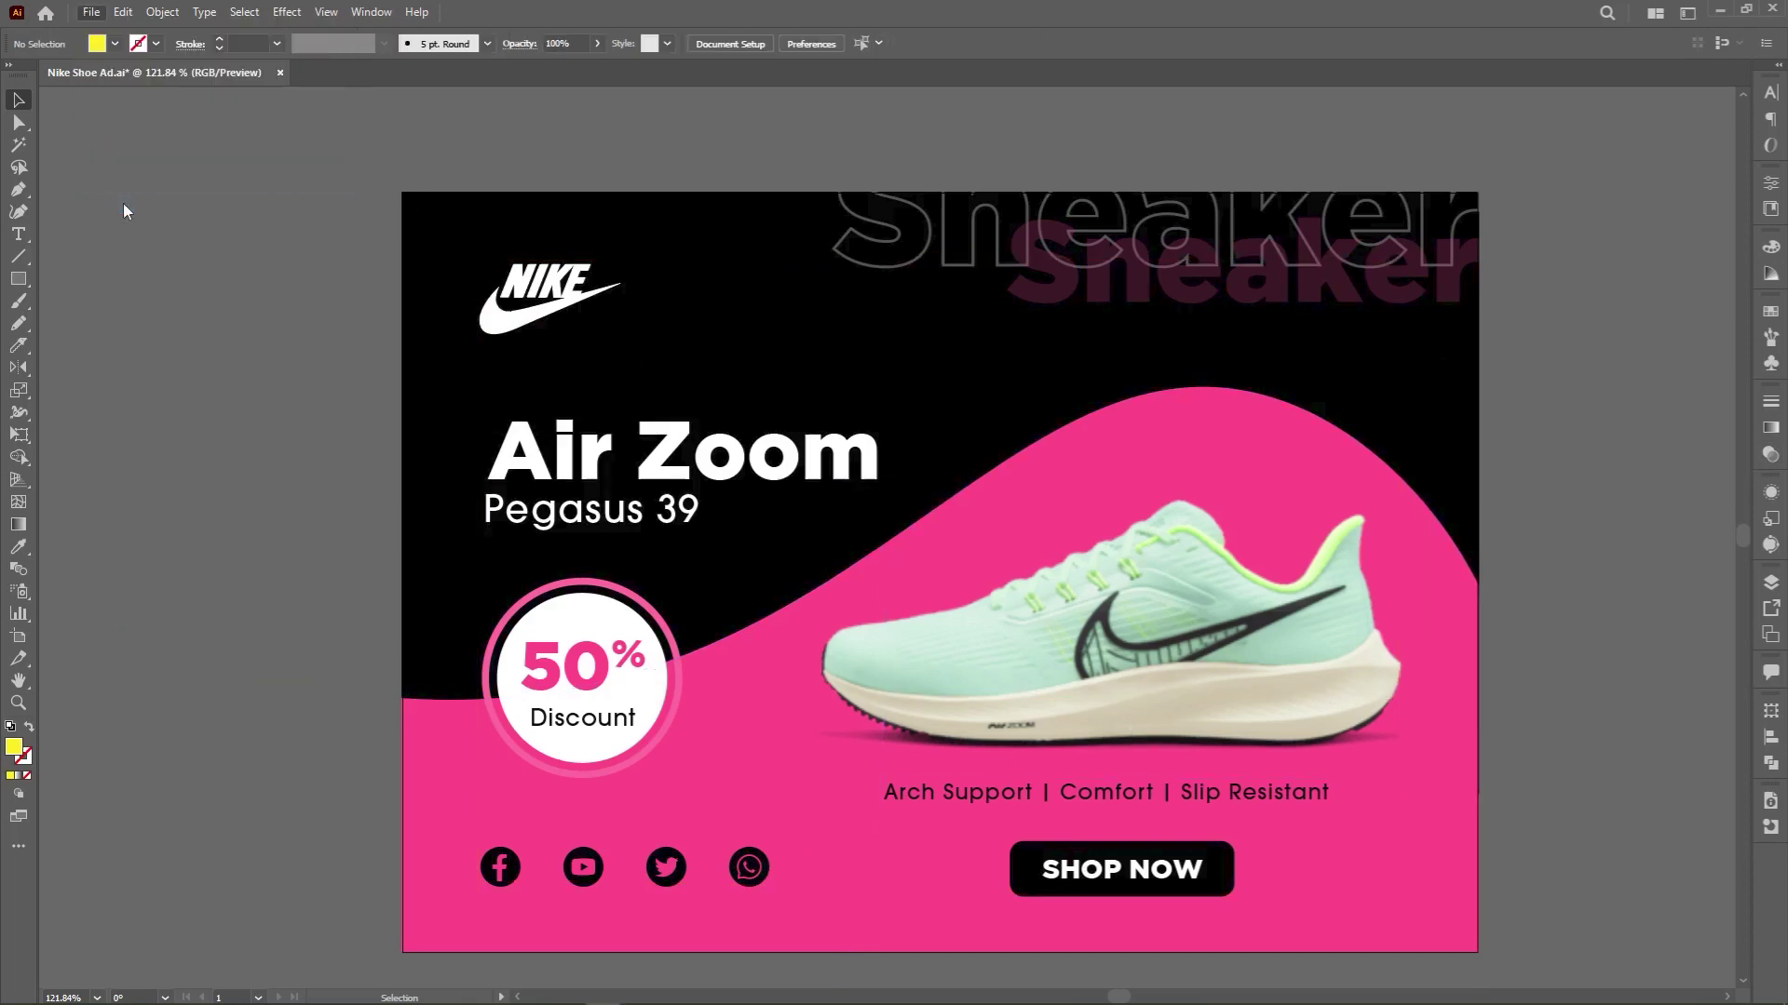
click(231, 433)
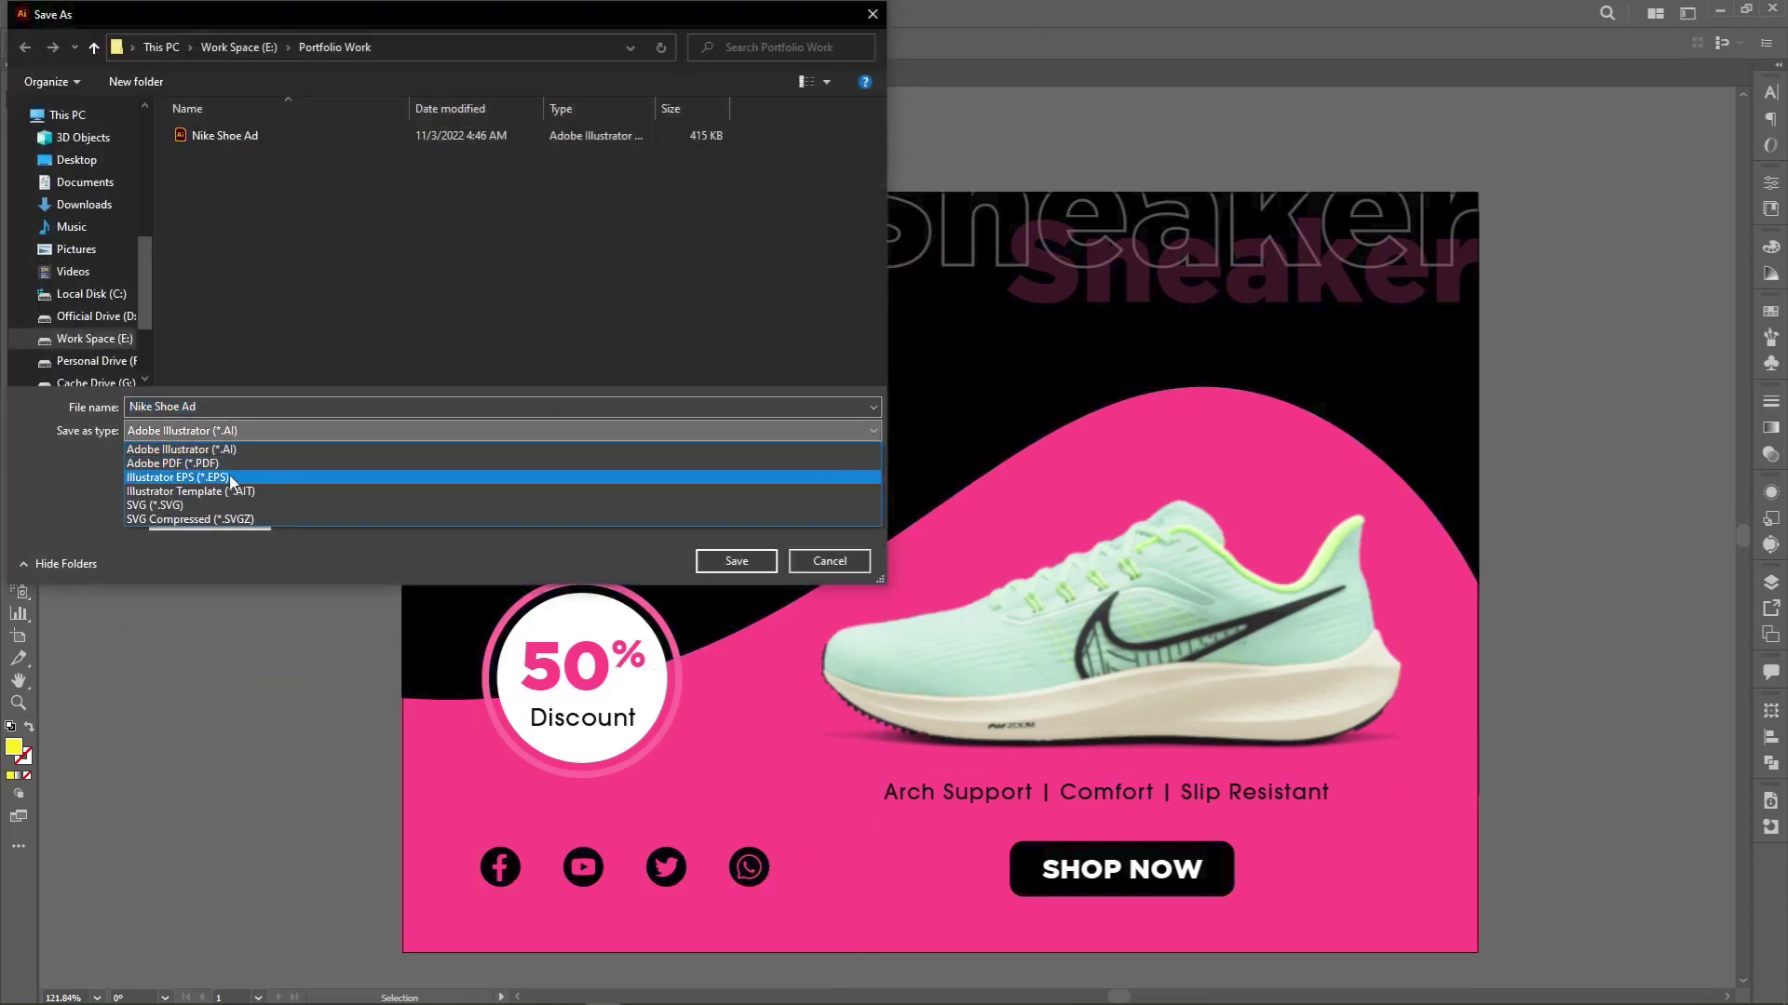
click(186, 463)
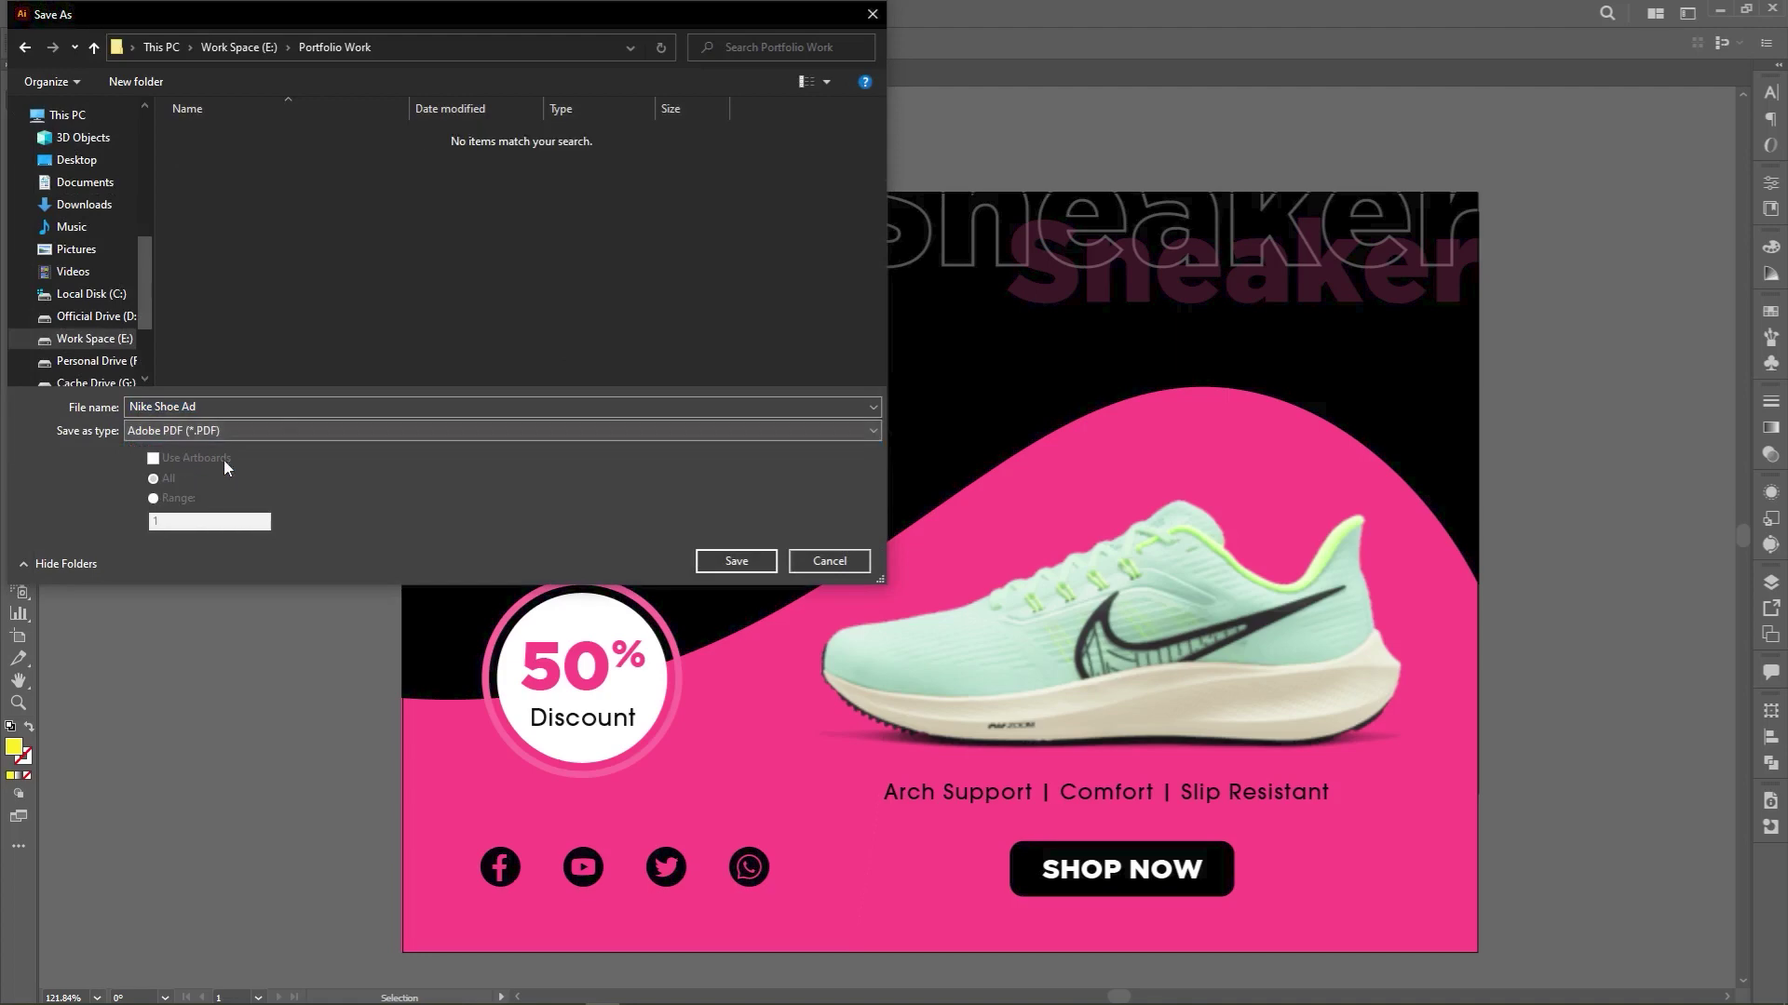
click(750, 561)
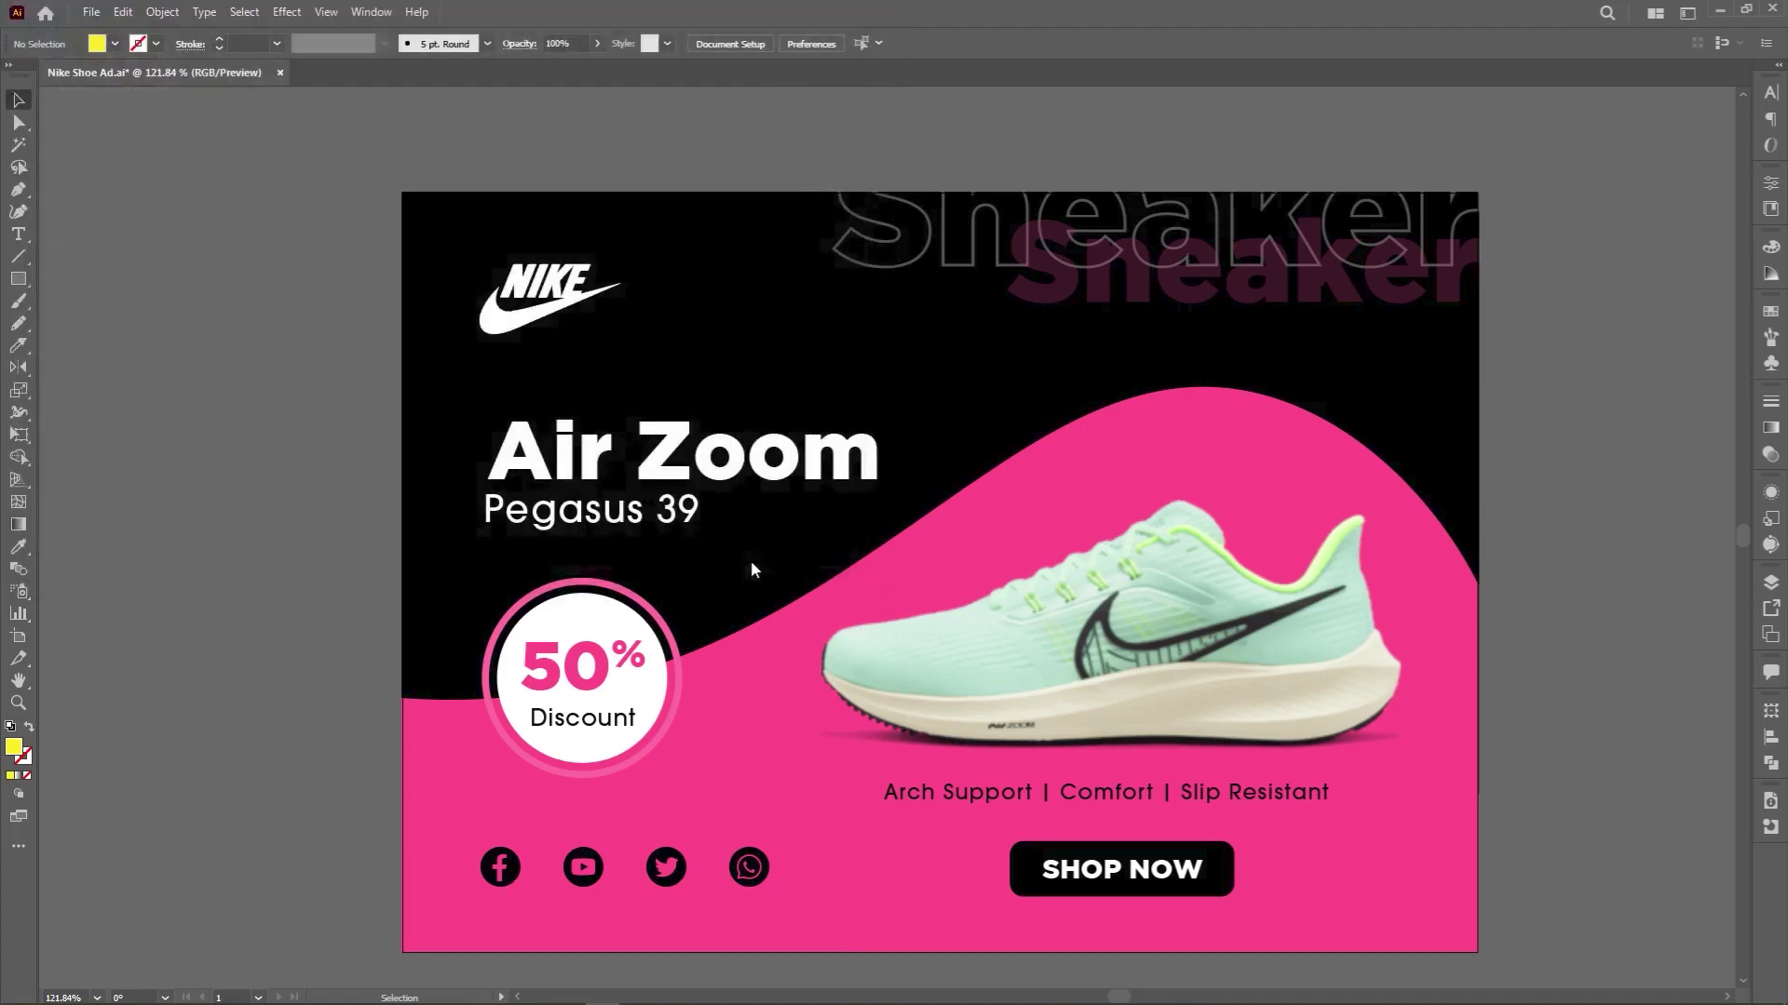
click(1074, 736)
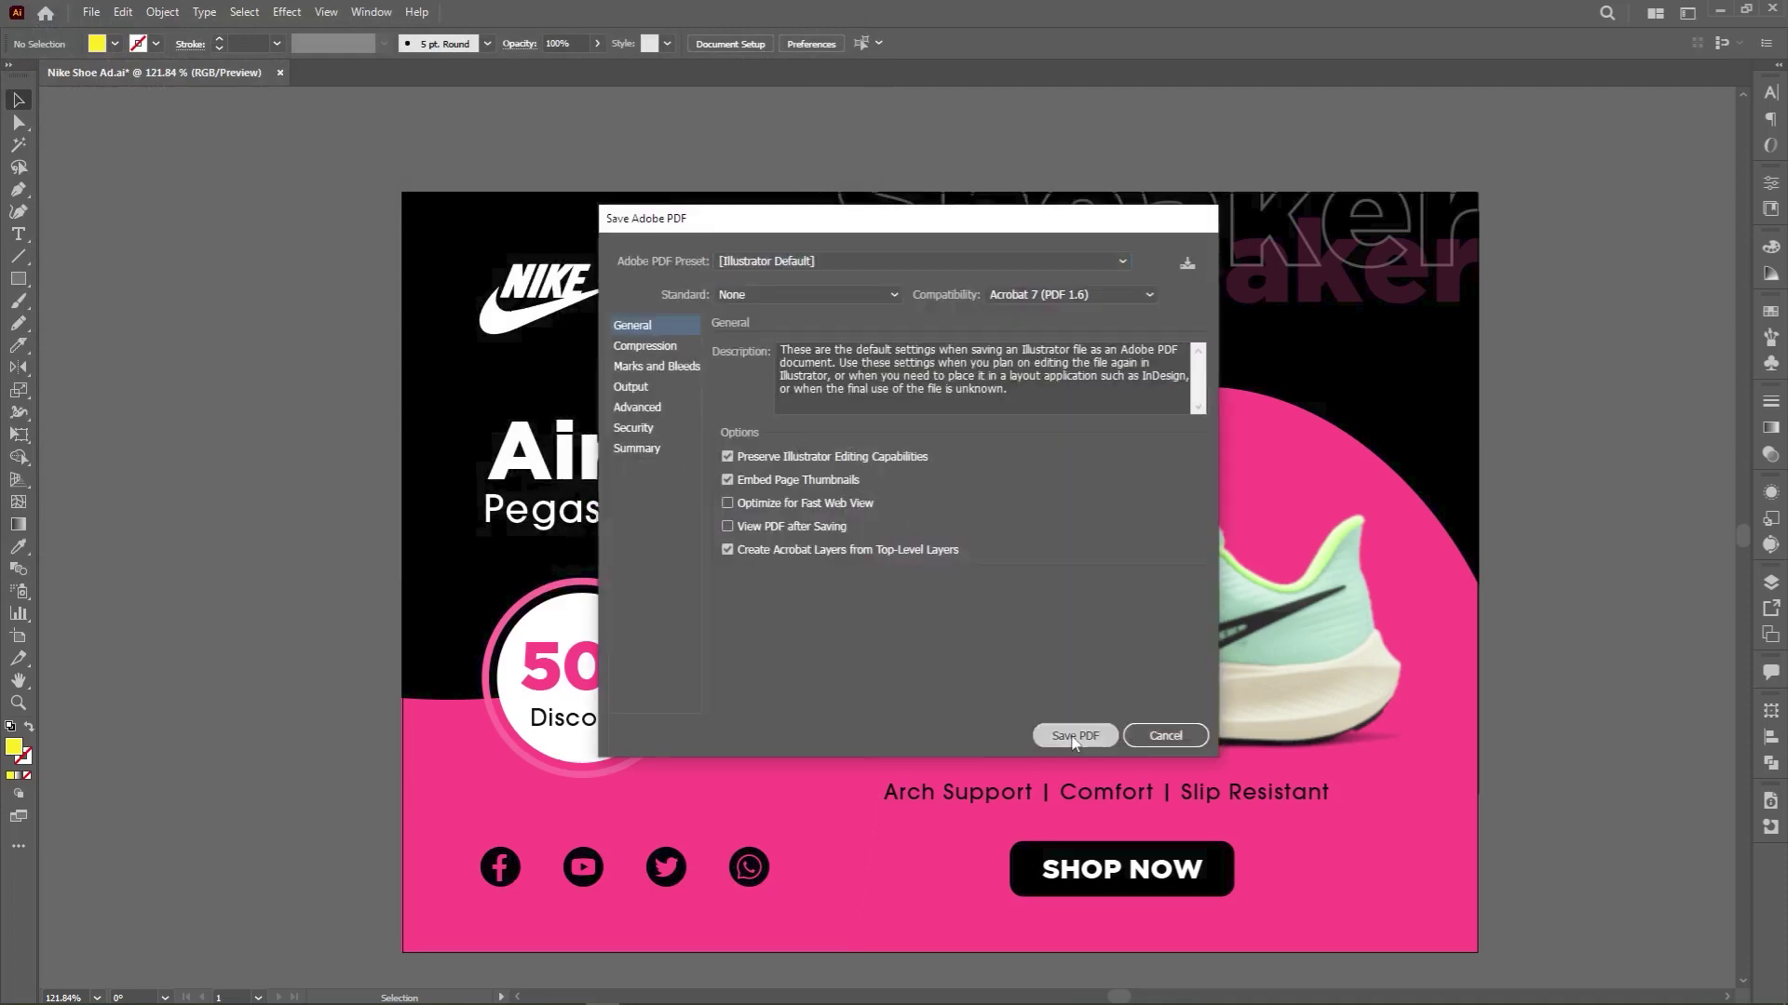
Open the saved Nike Shoe Ad PDF from the Portfolio Work folder in Chrome.
key(ctrl+o)
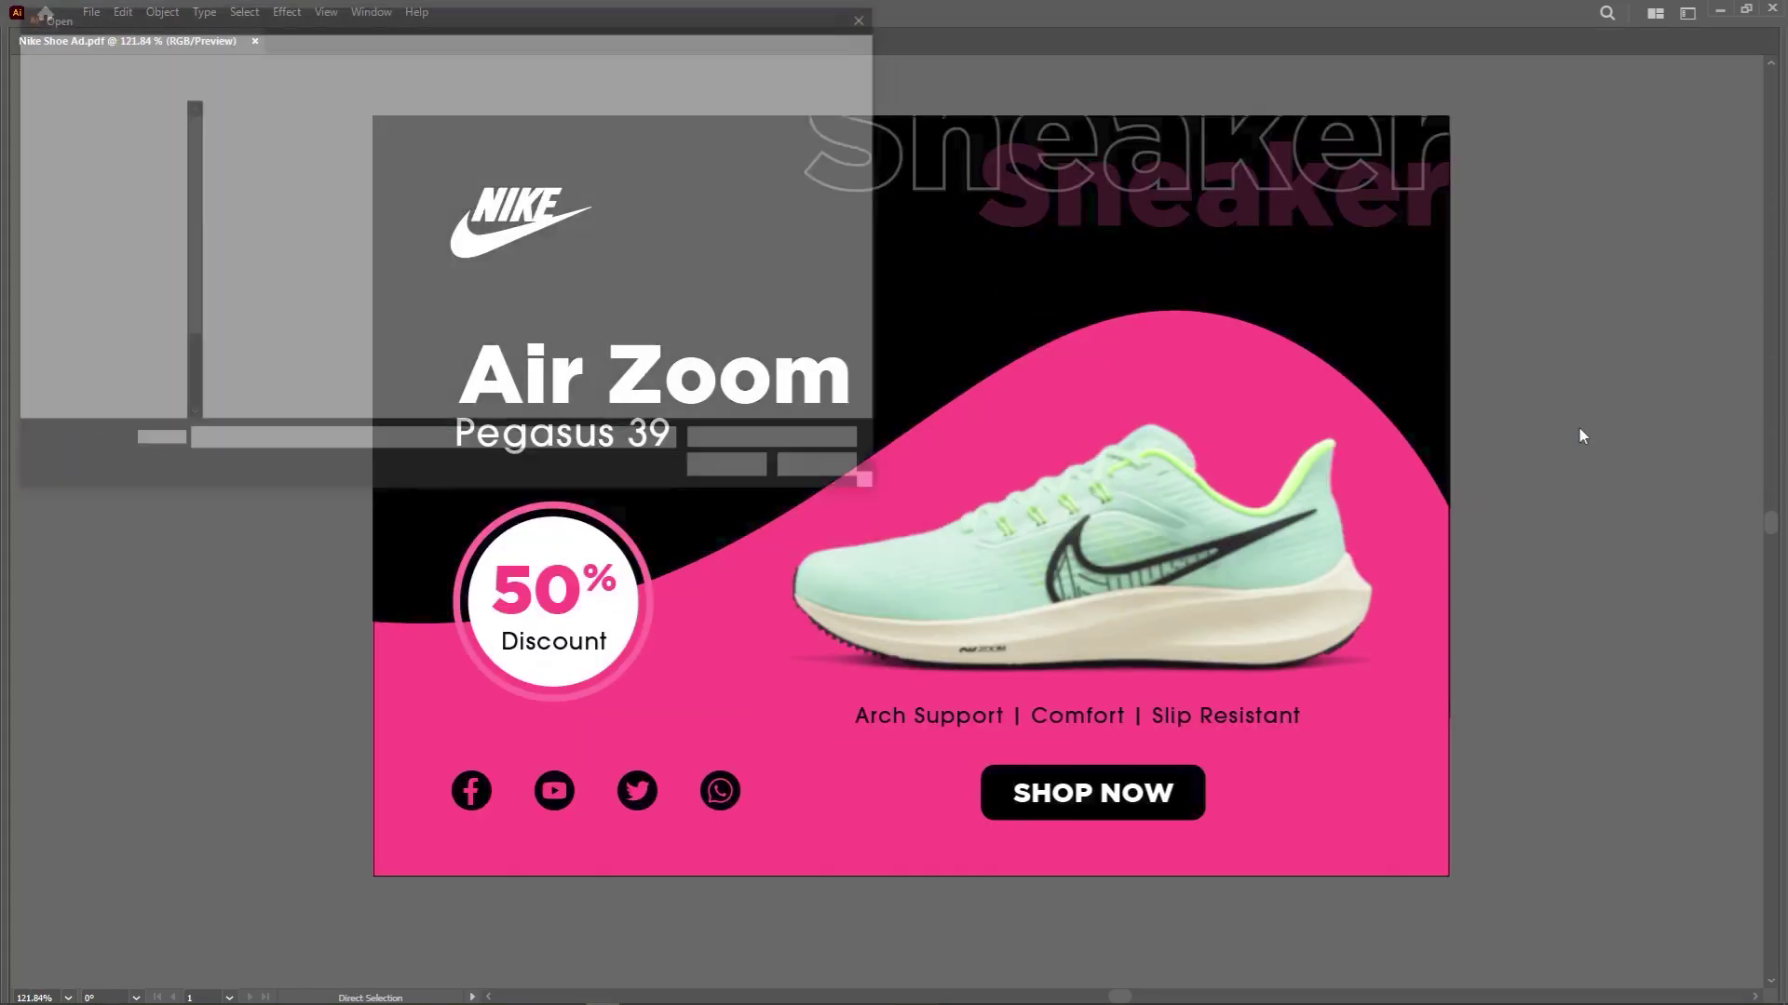
right_click(251, 156)
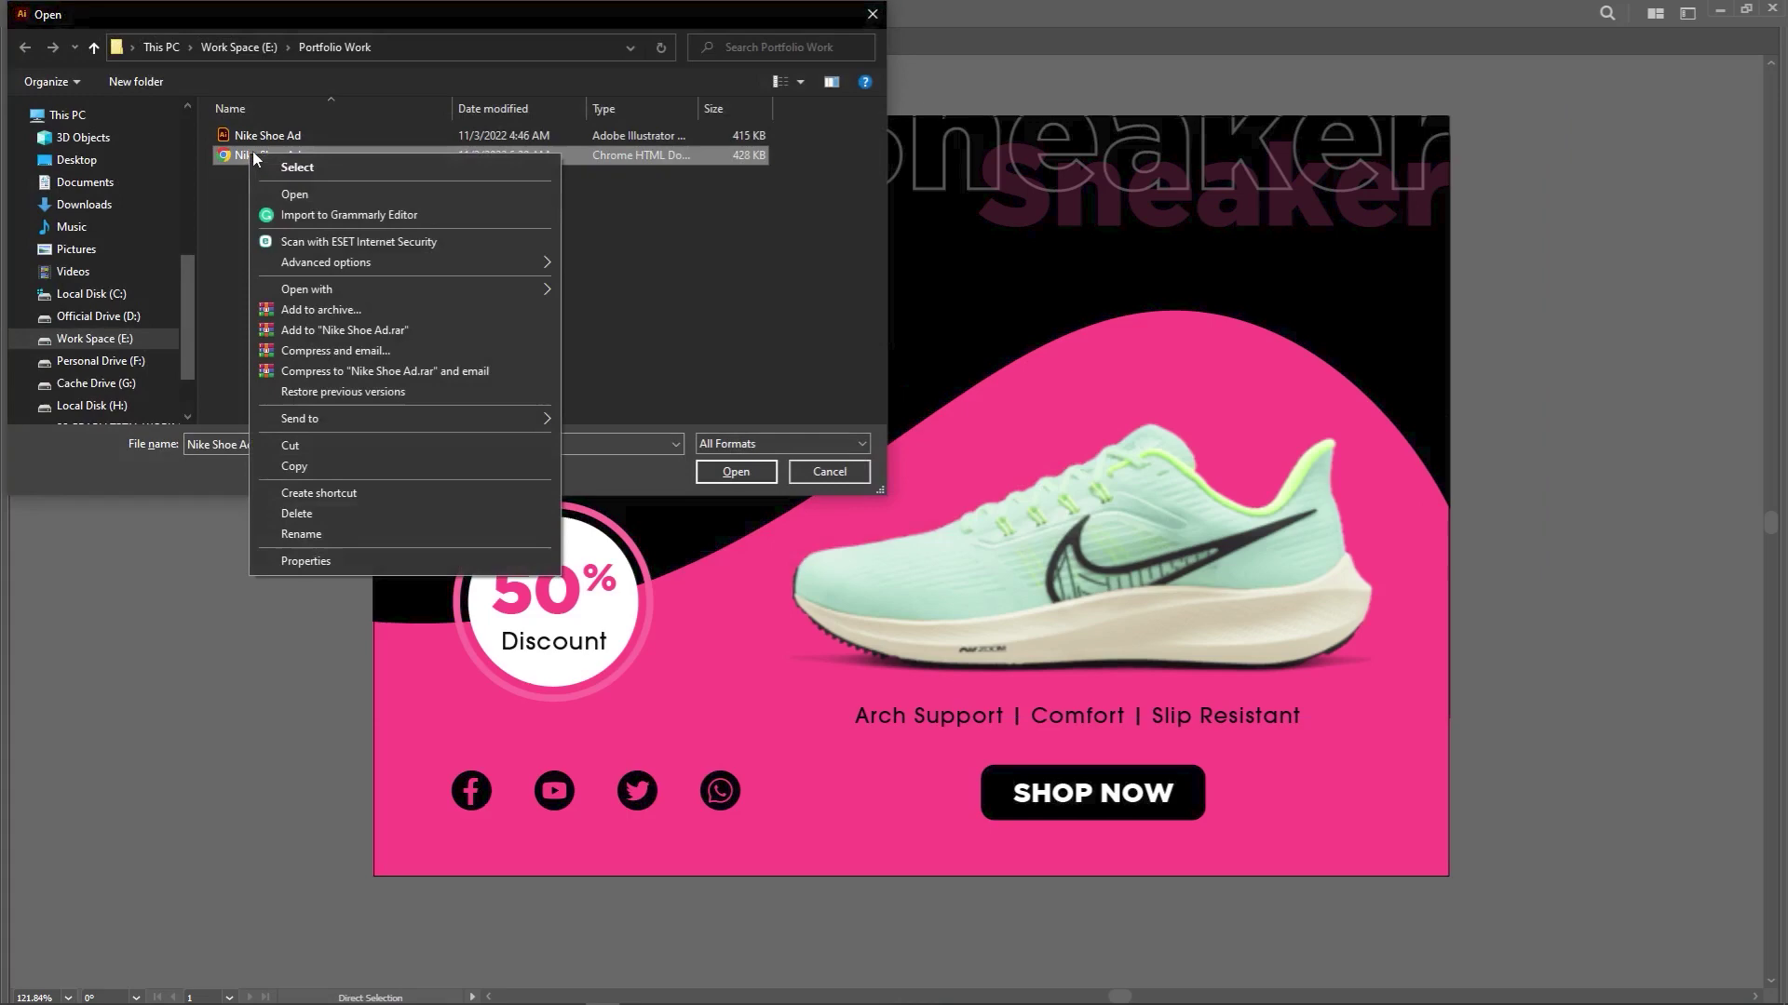
click(296, 196)
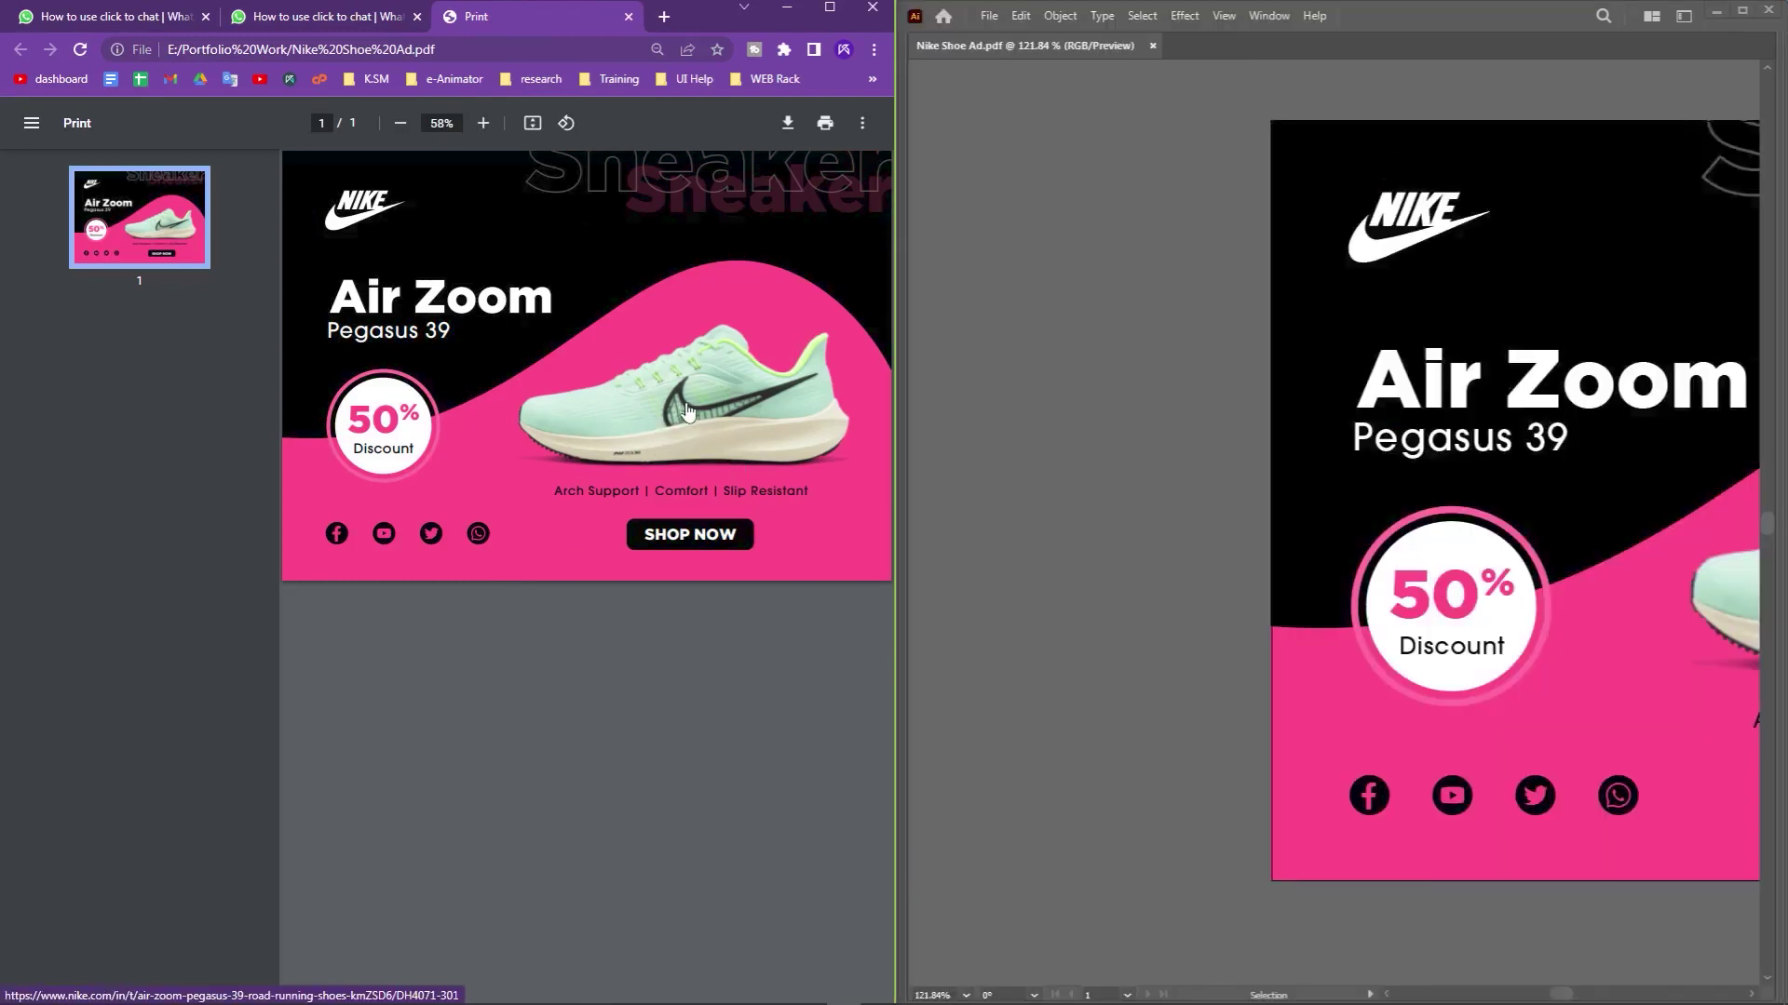
Test the links on the shoe and the SHOP NOW button in the PDF, returning to the PDF after each one.
click(690, 412)
key(alt+Left)
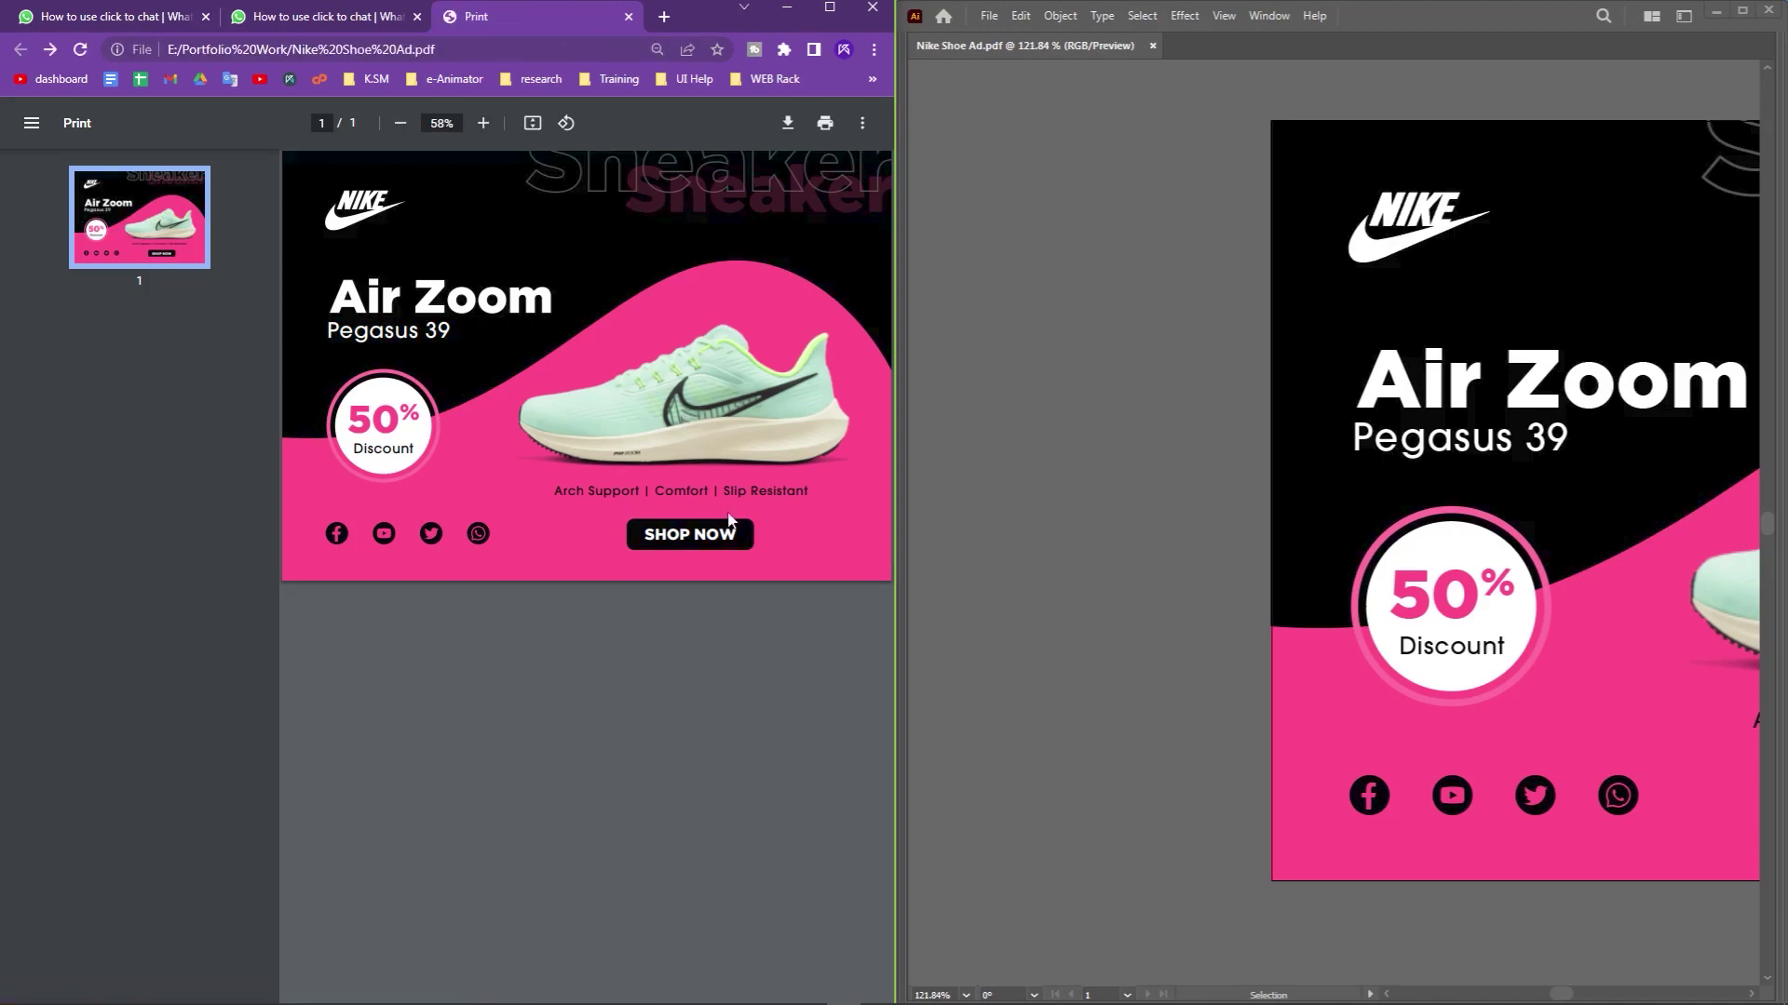
click(674, 538)
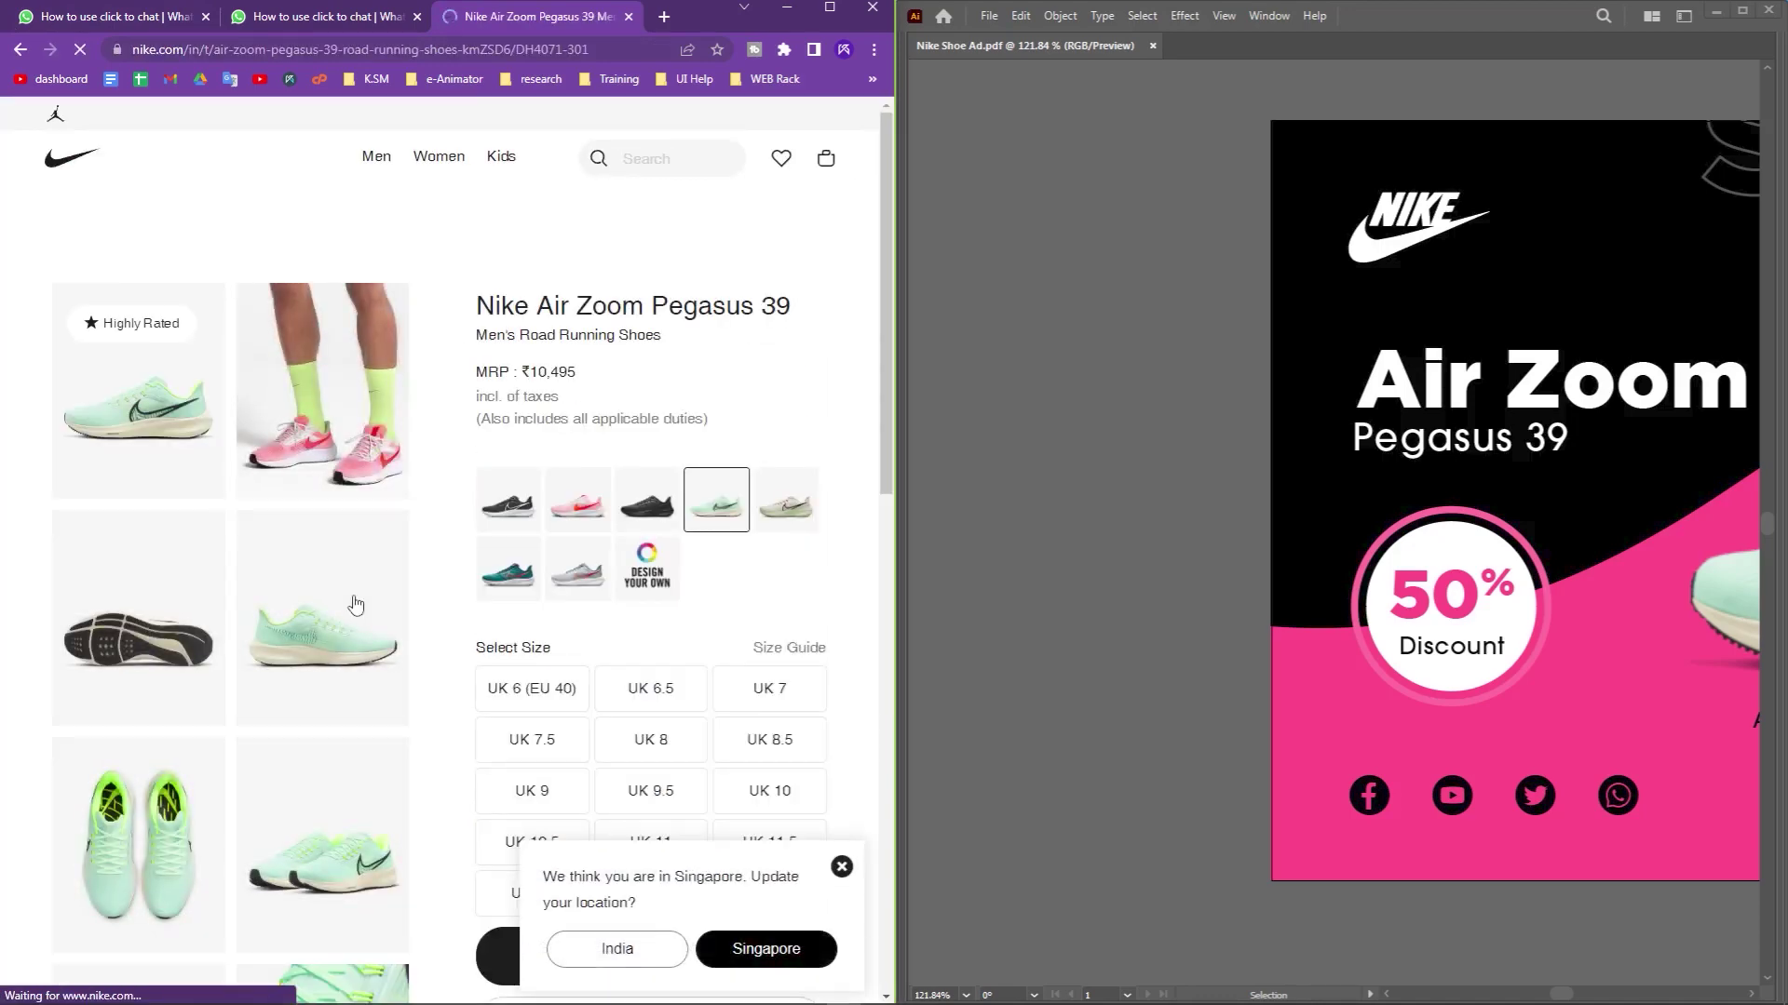
key(alt+Left)
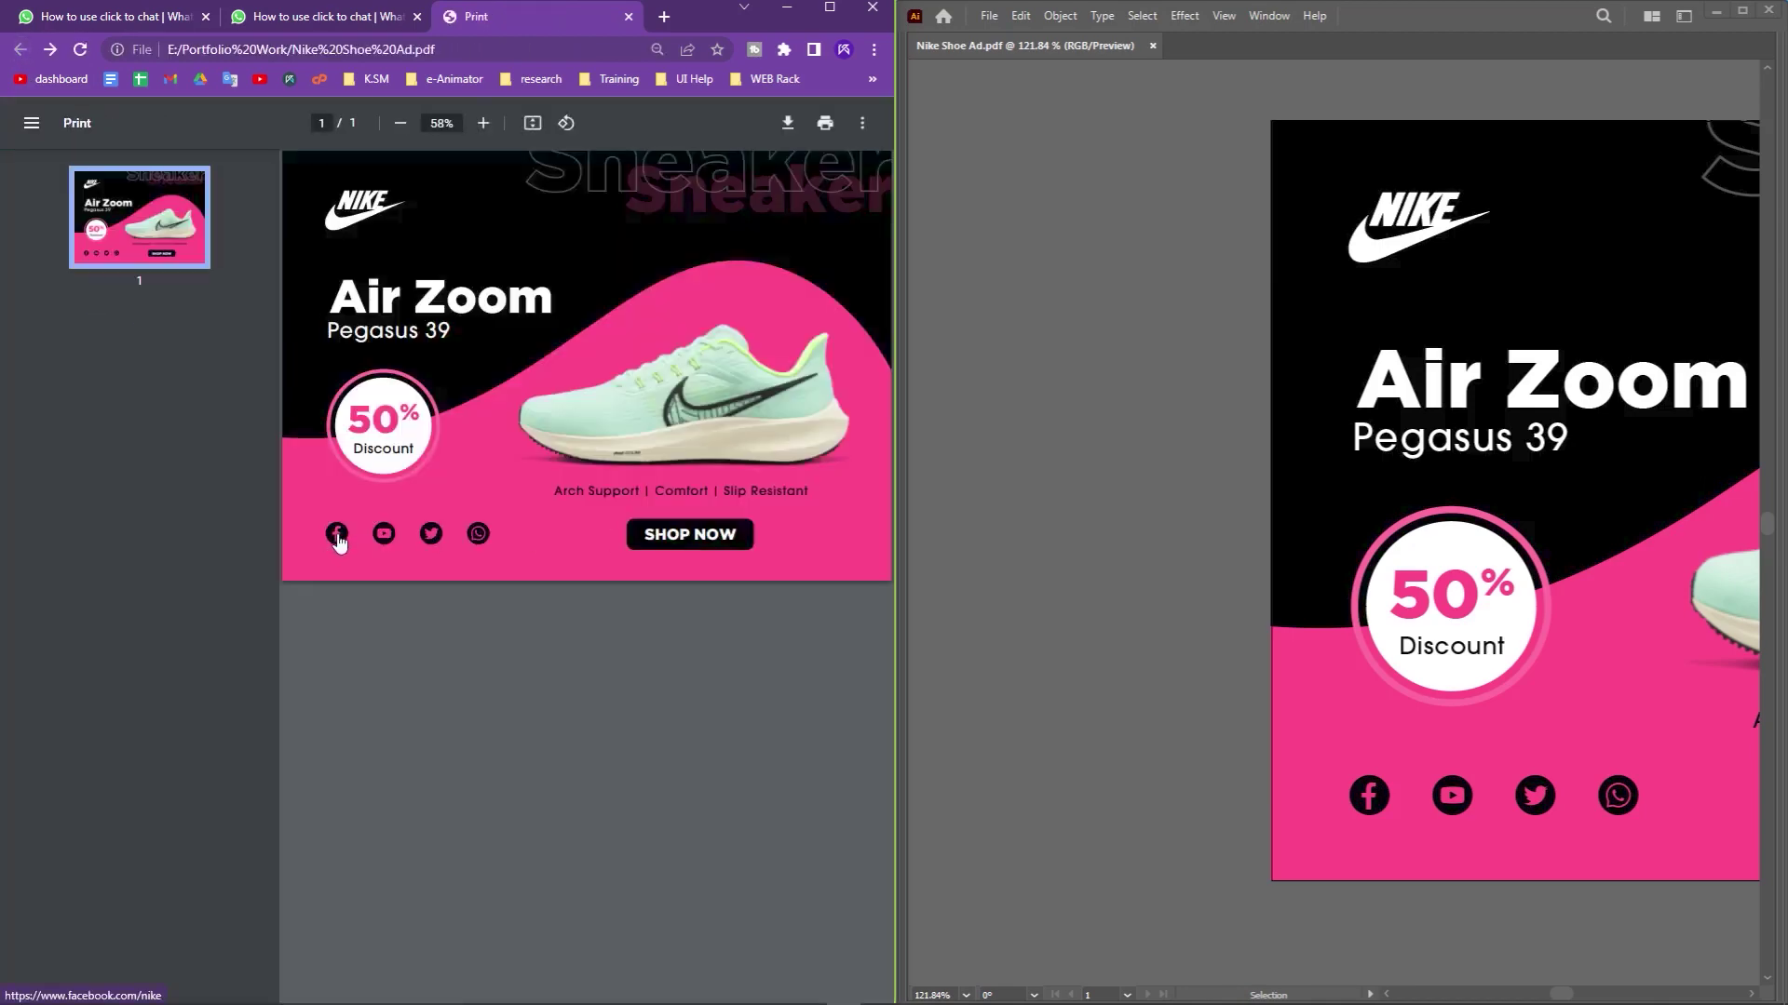
Open the Facebook, YouTube and Twitter icon links from the PDF, each in a new browser tab.
right_click(337, 540)
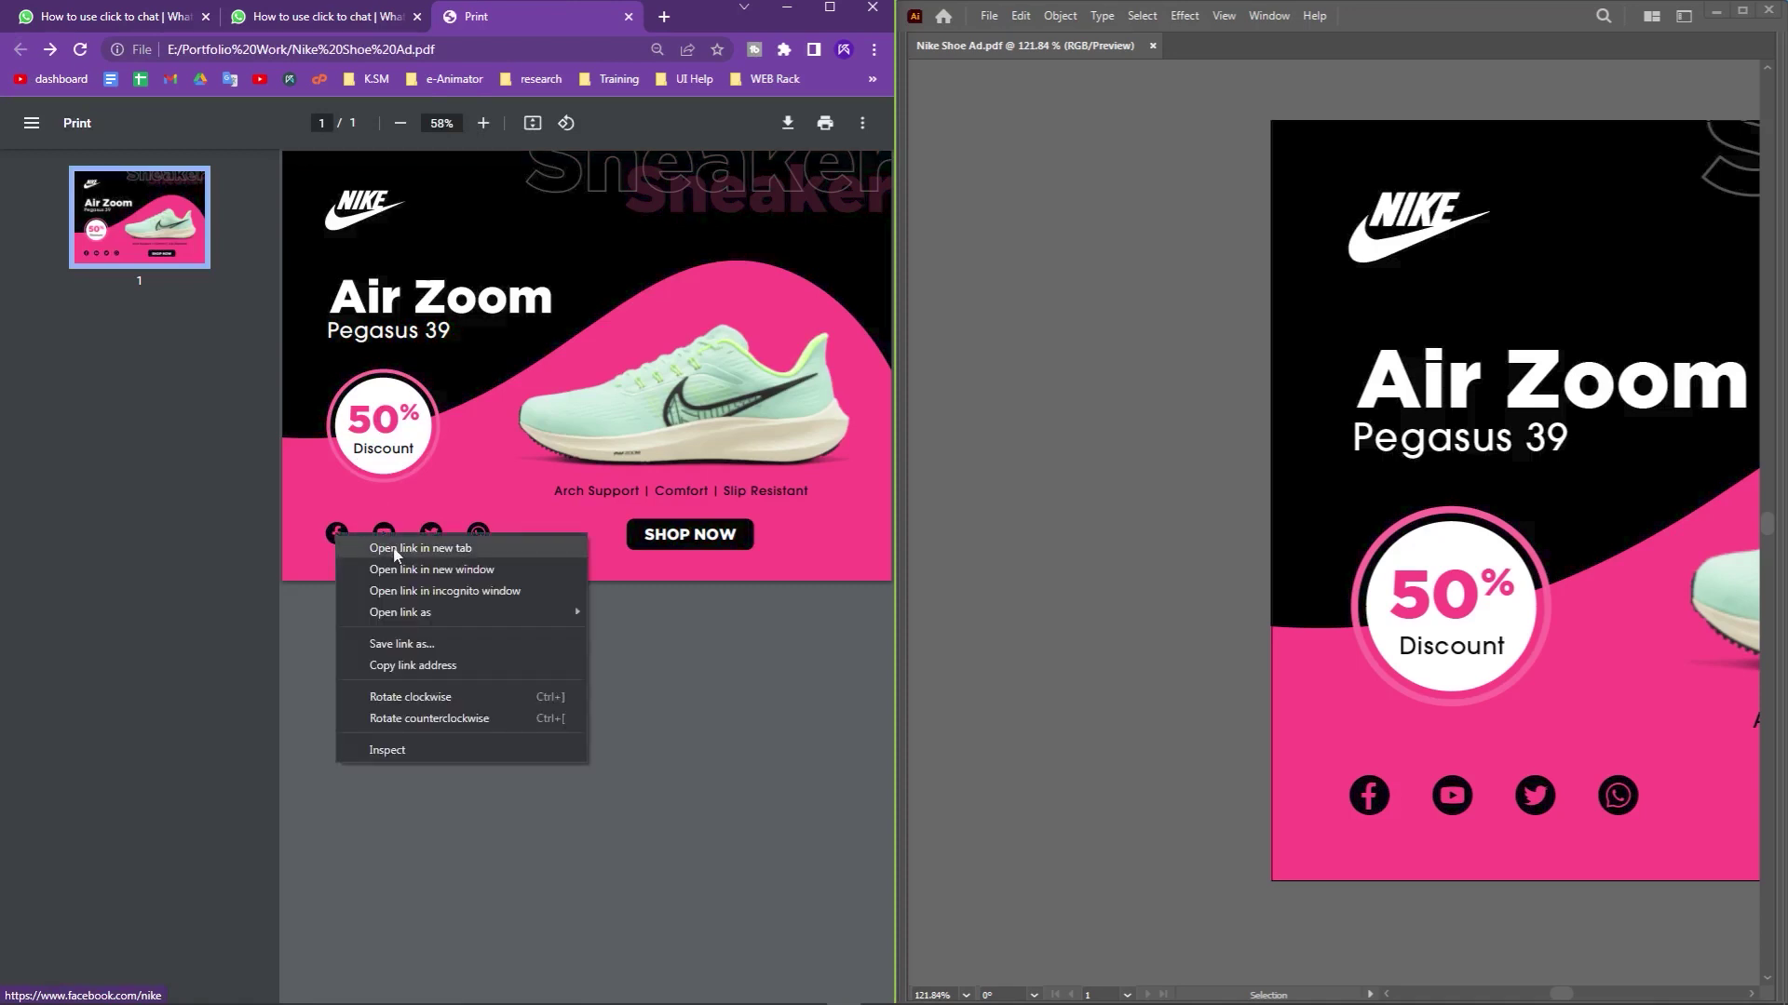
click(458, 552)
right_click(384, 537)
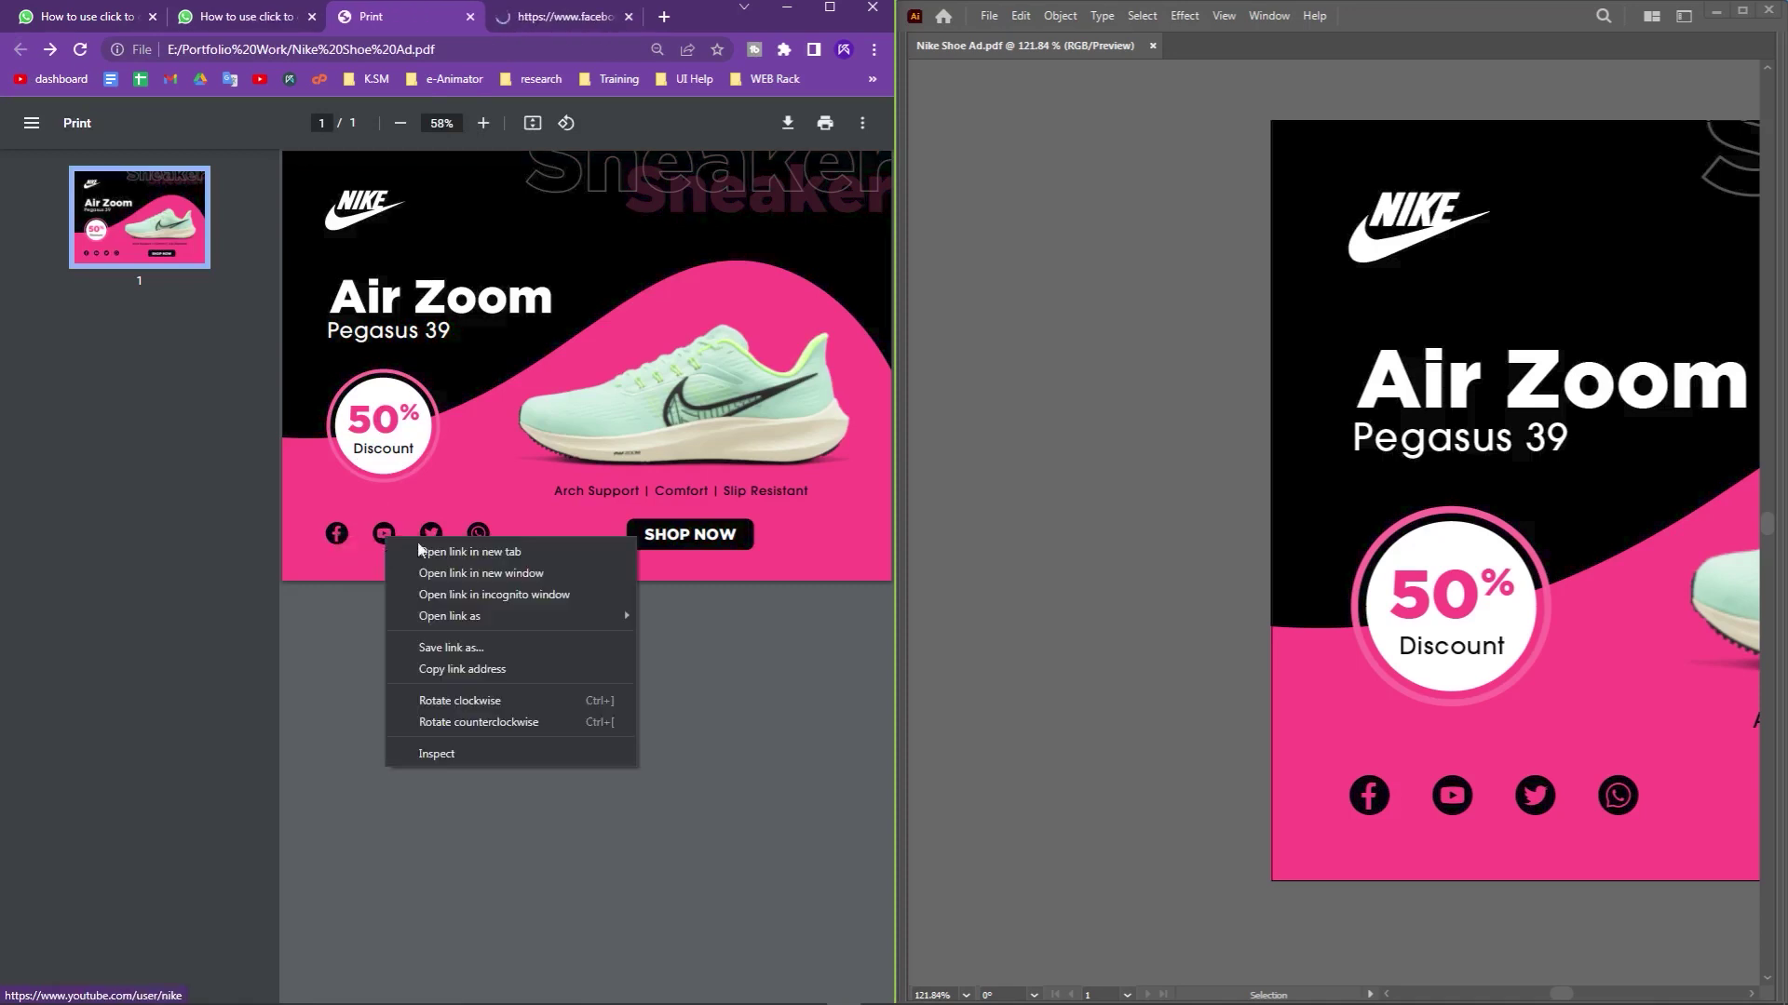
click(448, 553)
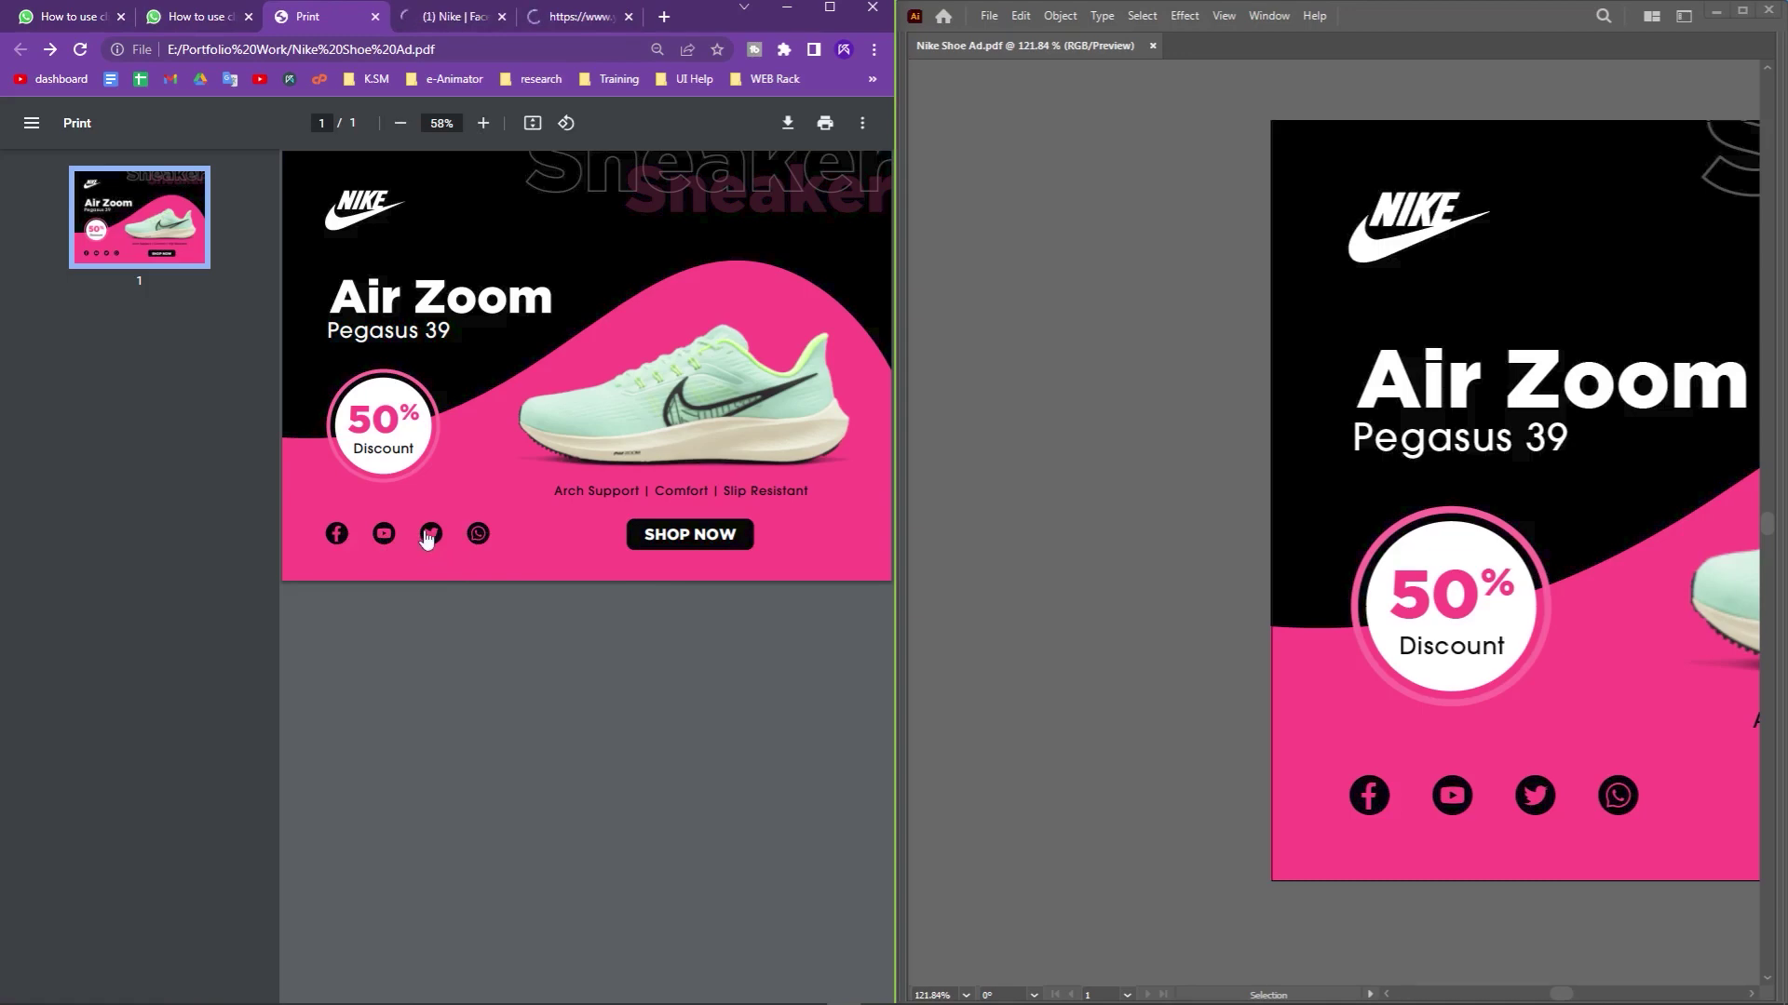
right_click(428, 538)
click(440, 543)
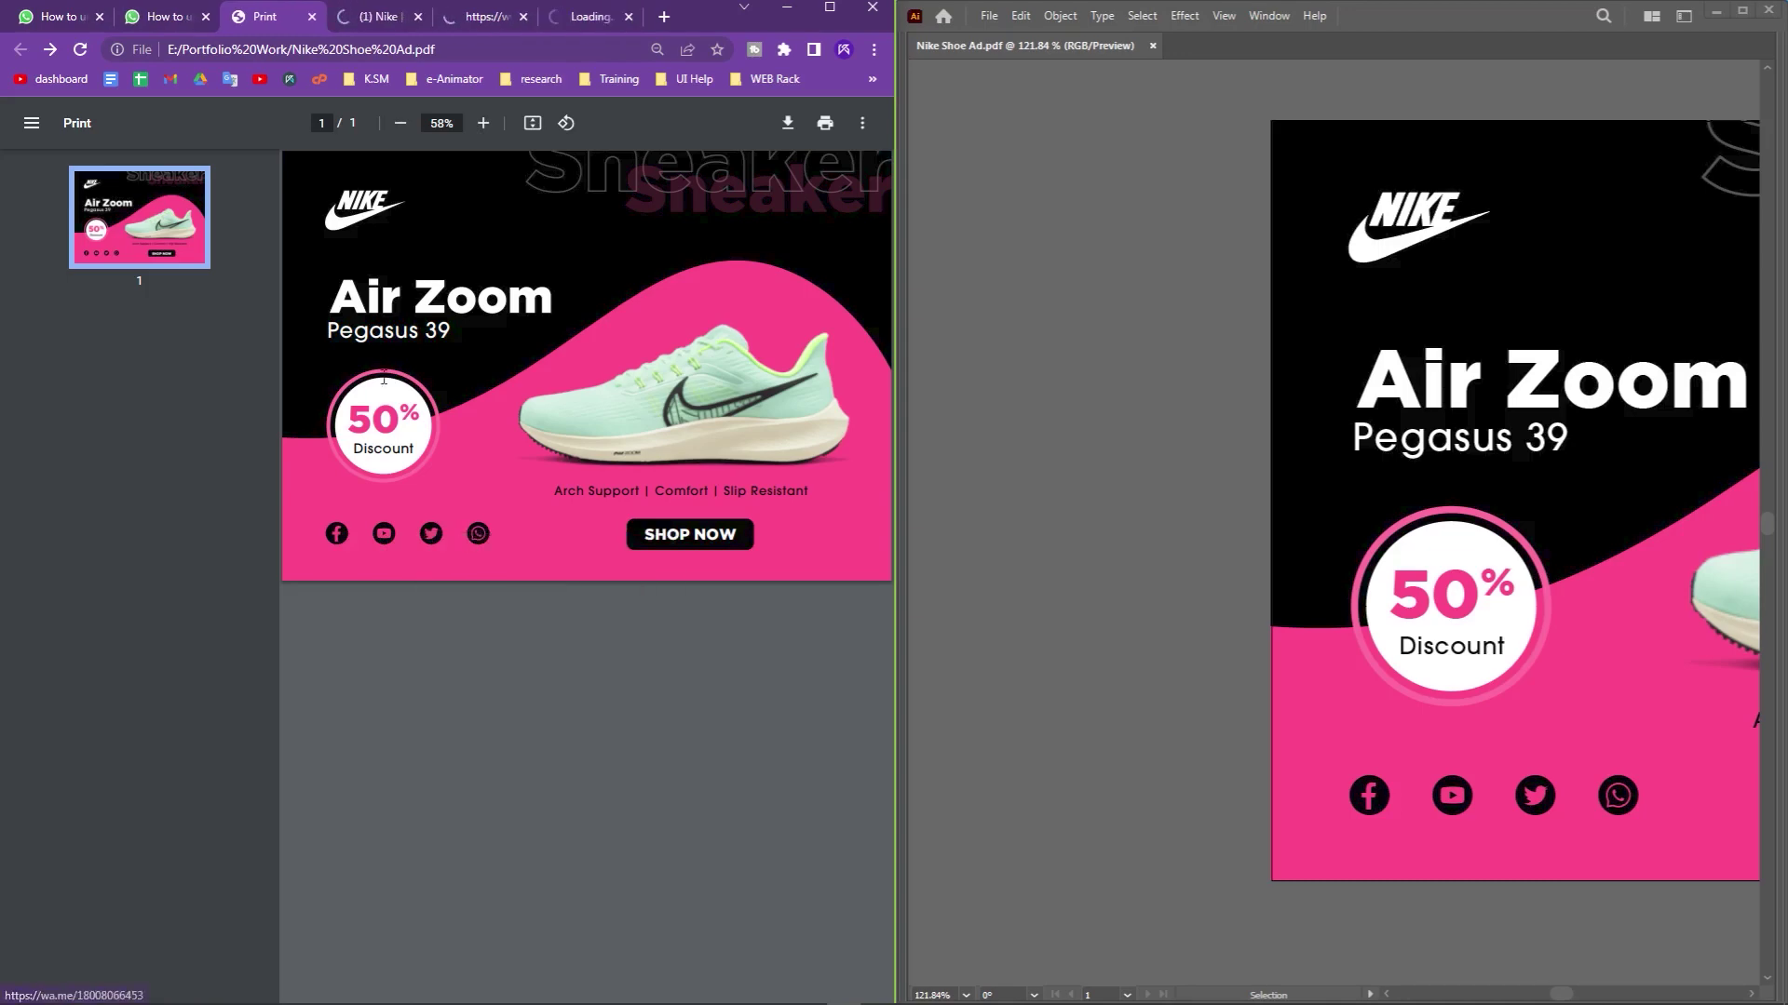
Check the Nike pages on Facebook, YouTube and Twitter, dismiss the Google sign-in prompt, and close all three tabs.
click(392, 26)
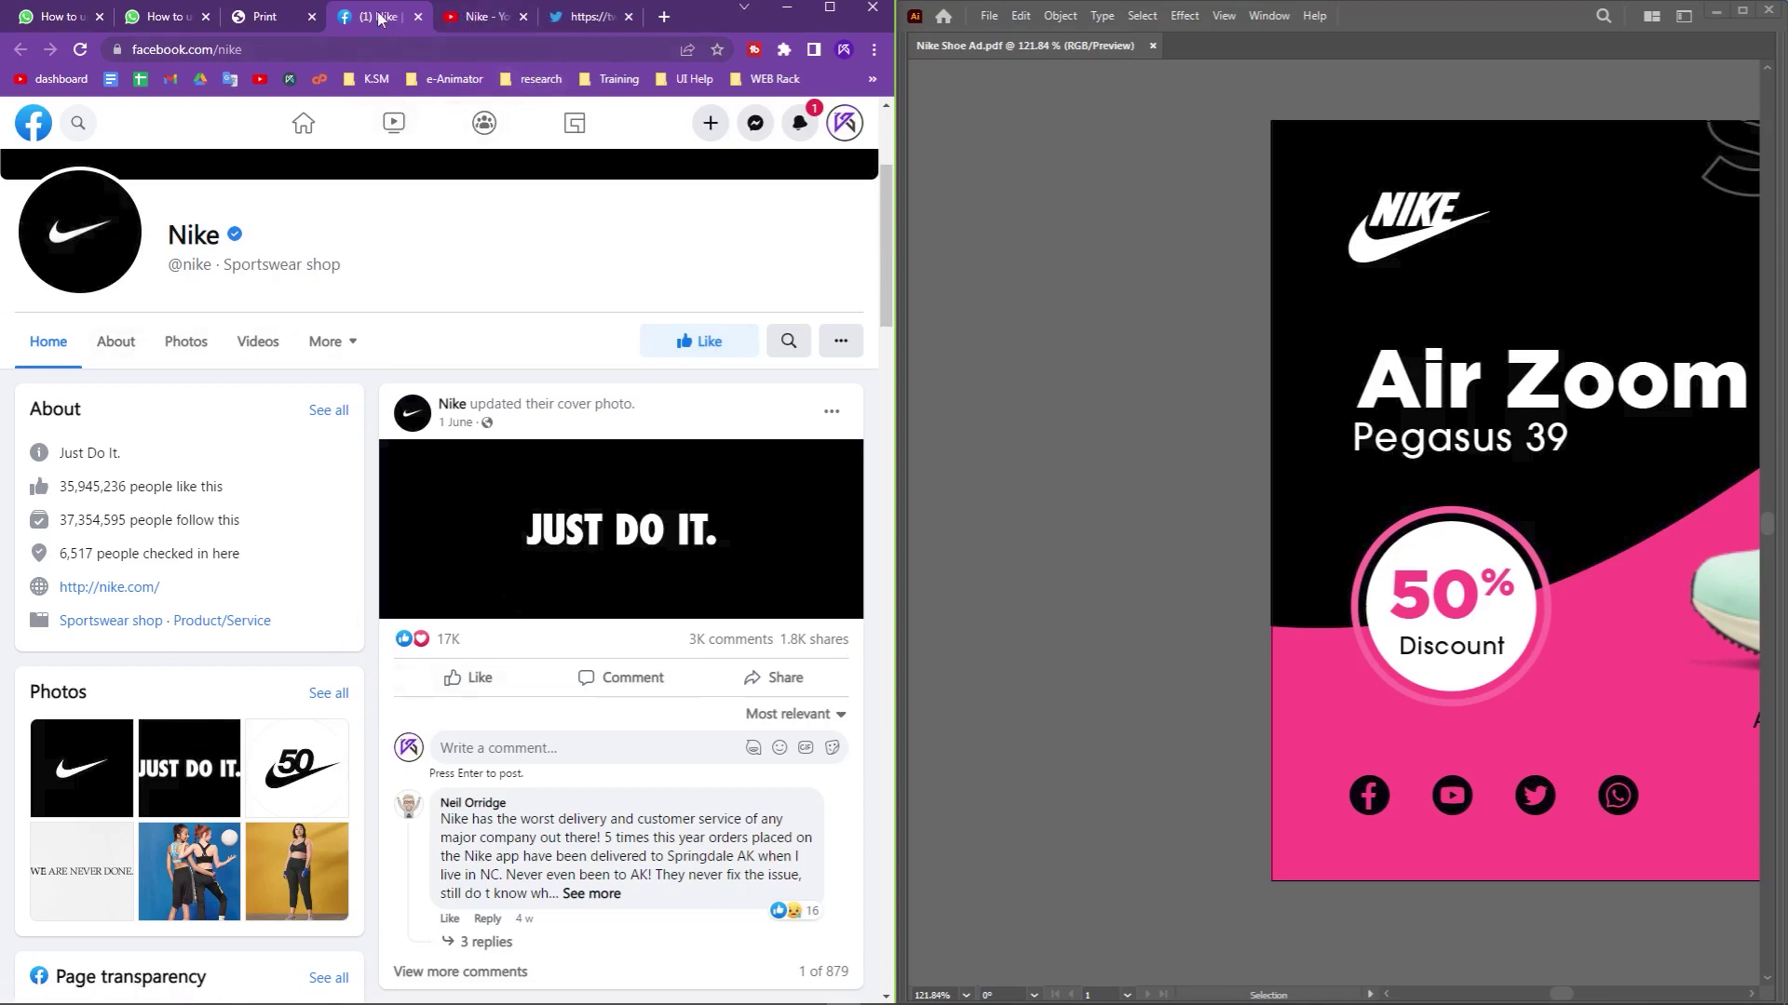
click(476, 17)
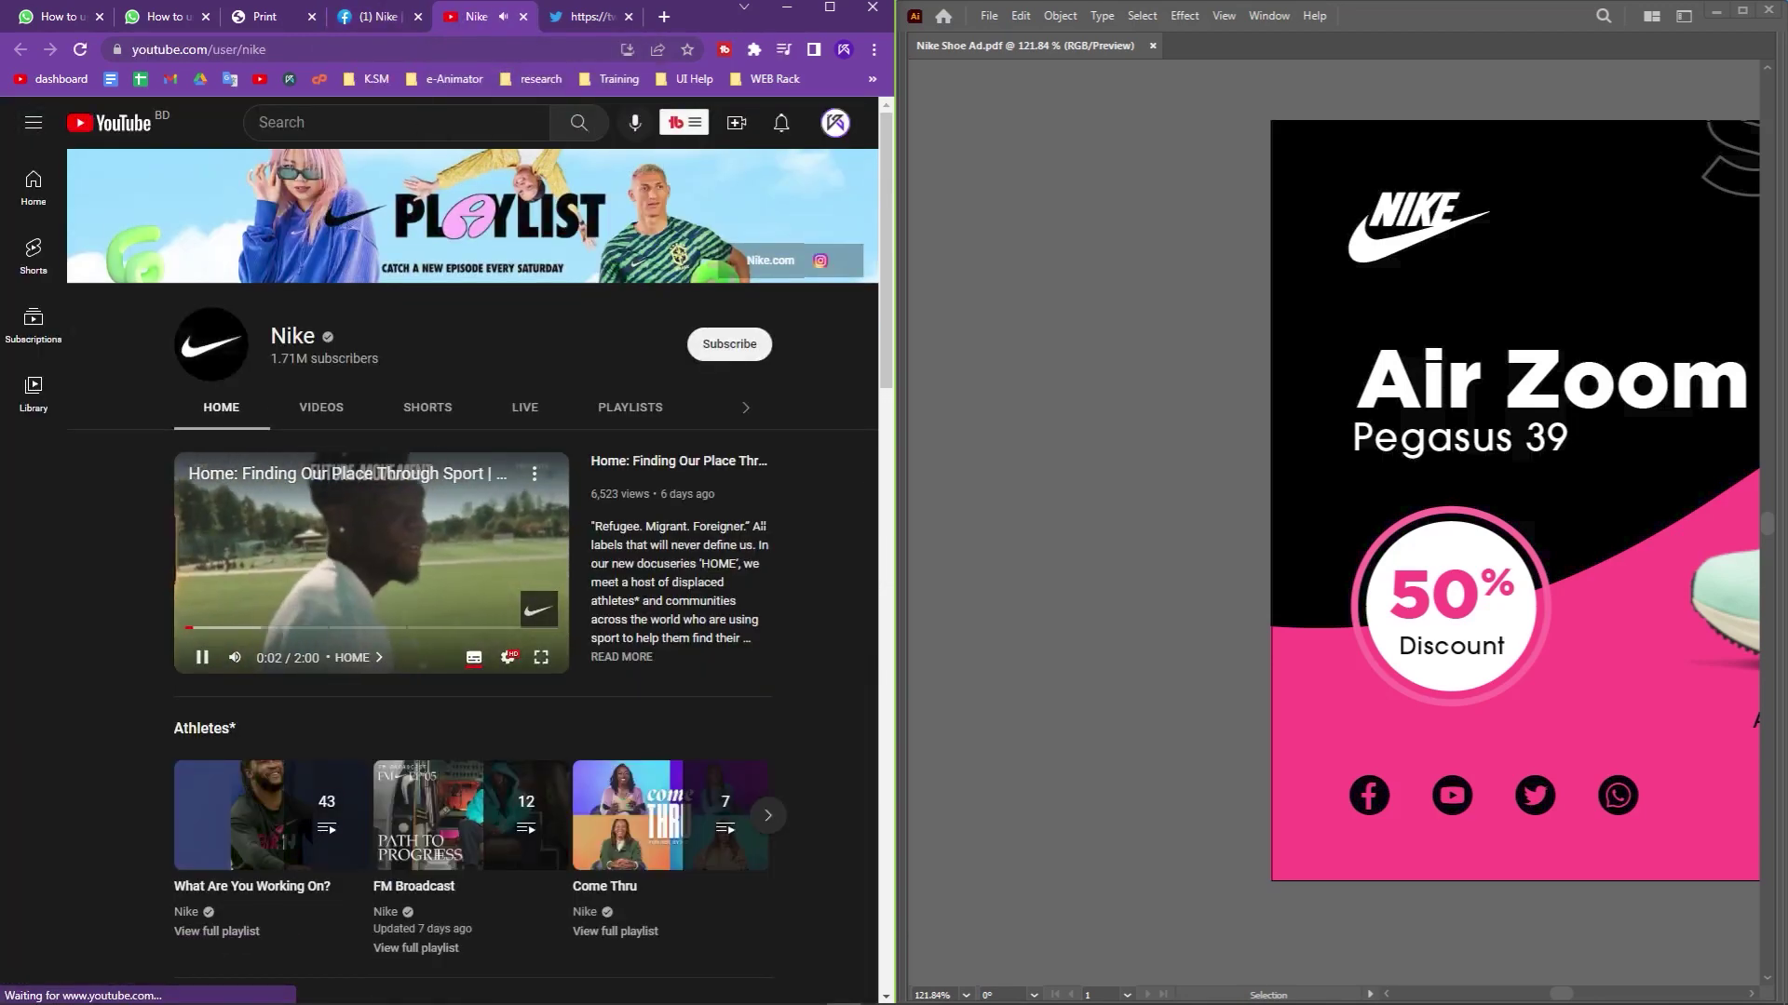
click(585, 17)
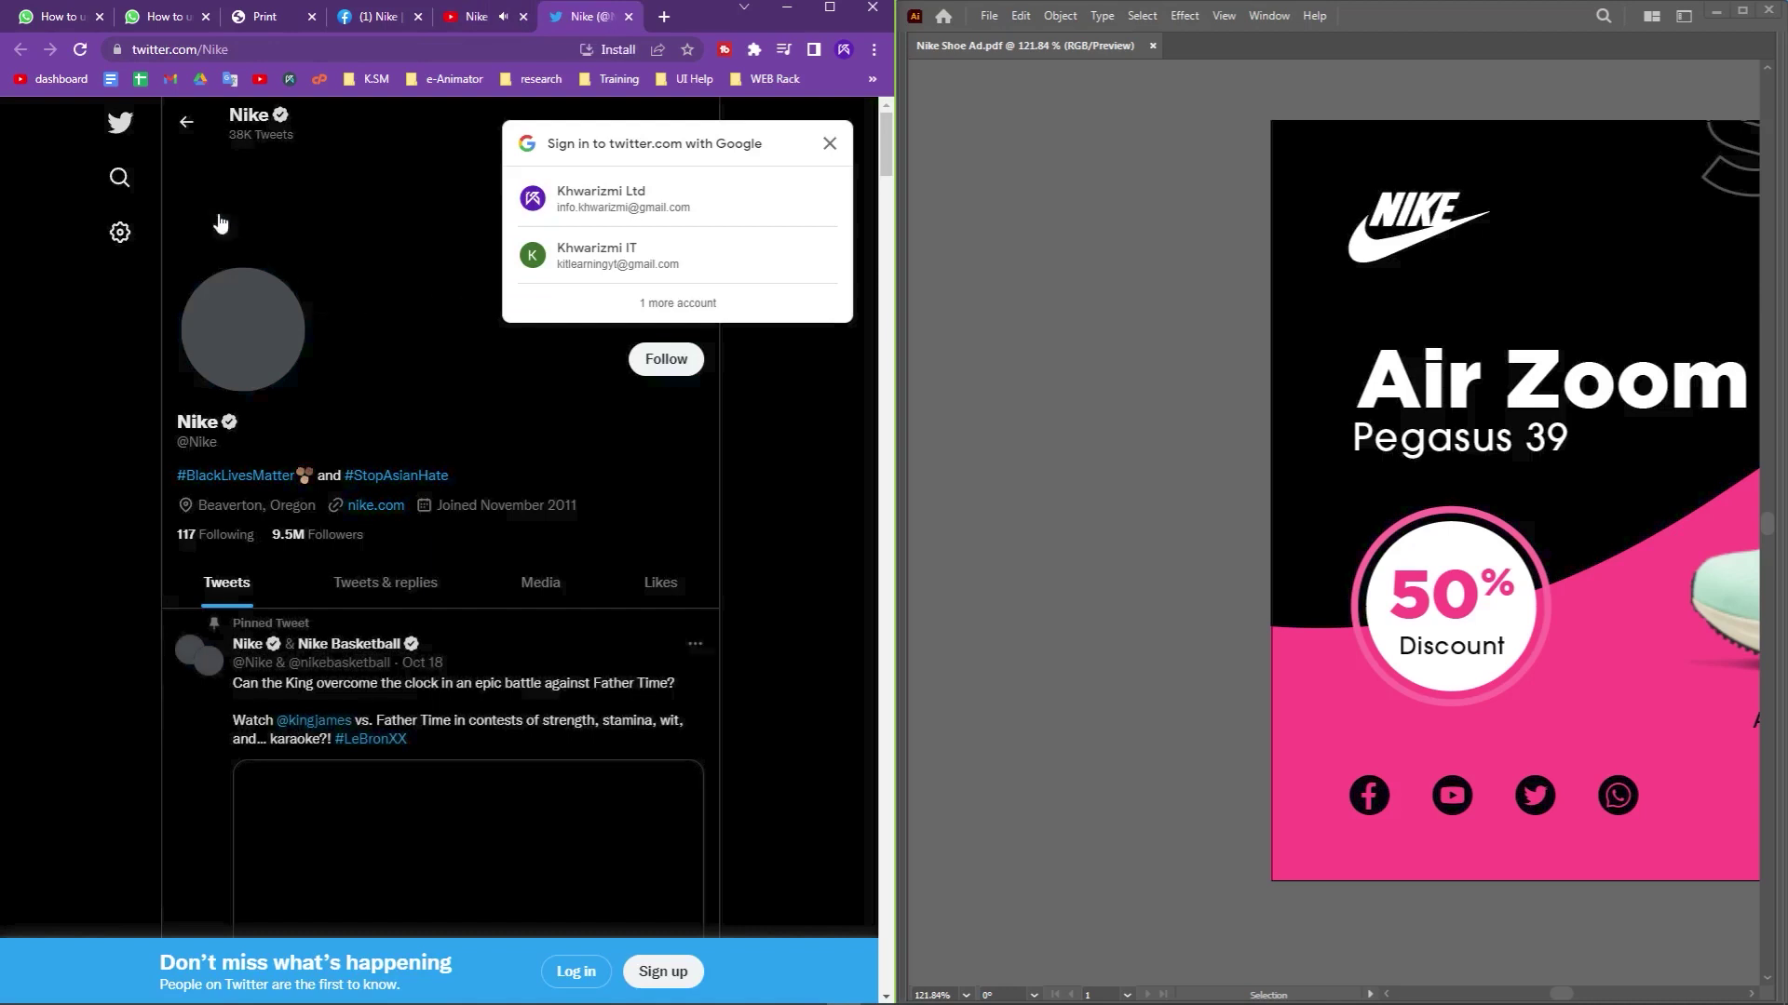
click(830, 144)
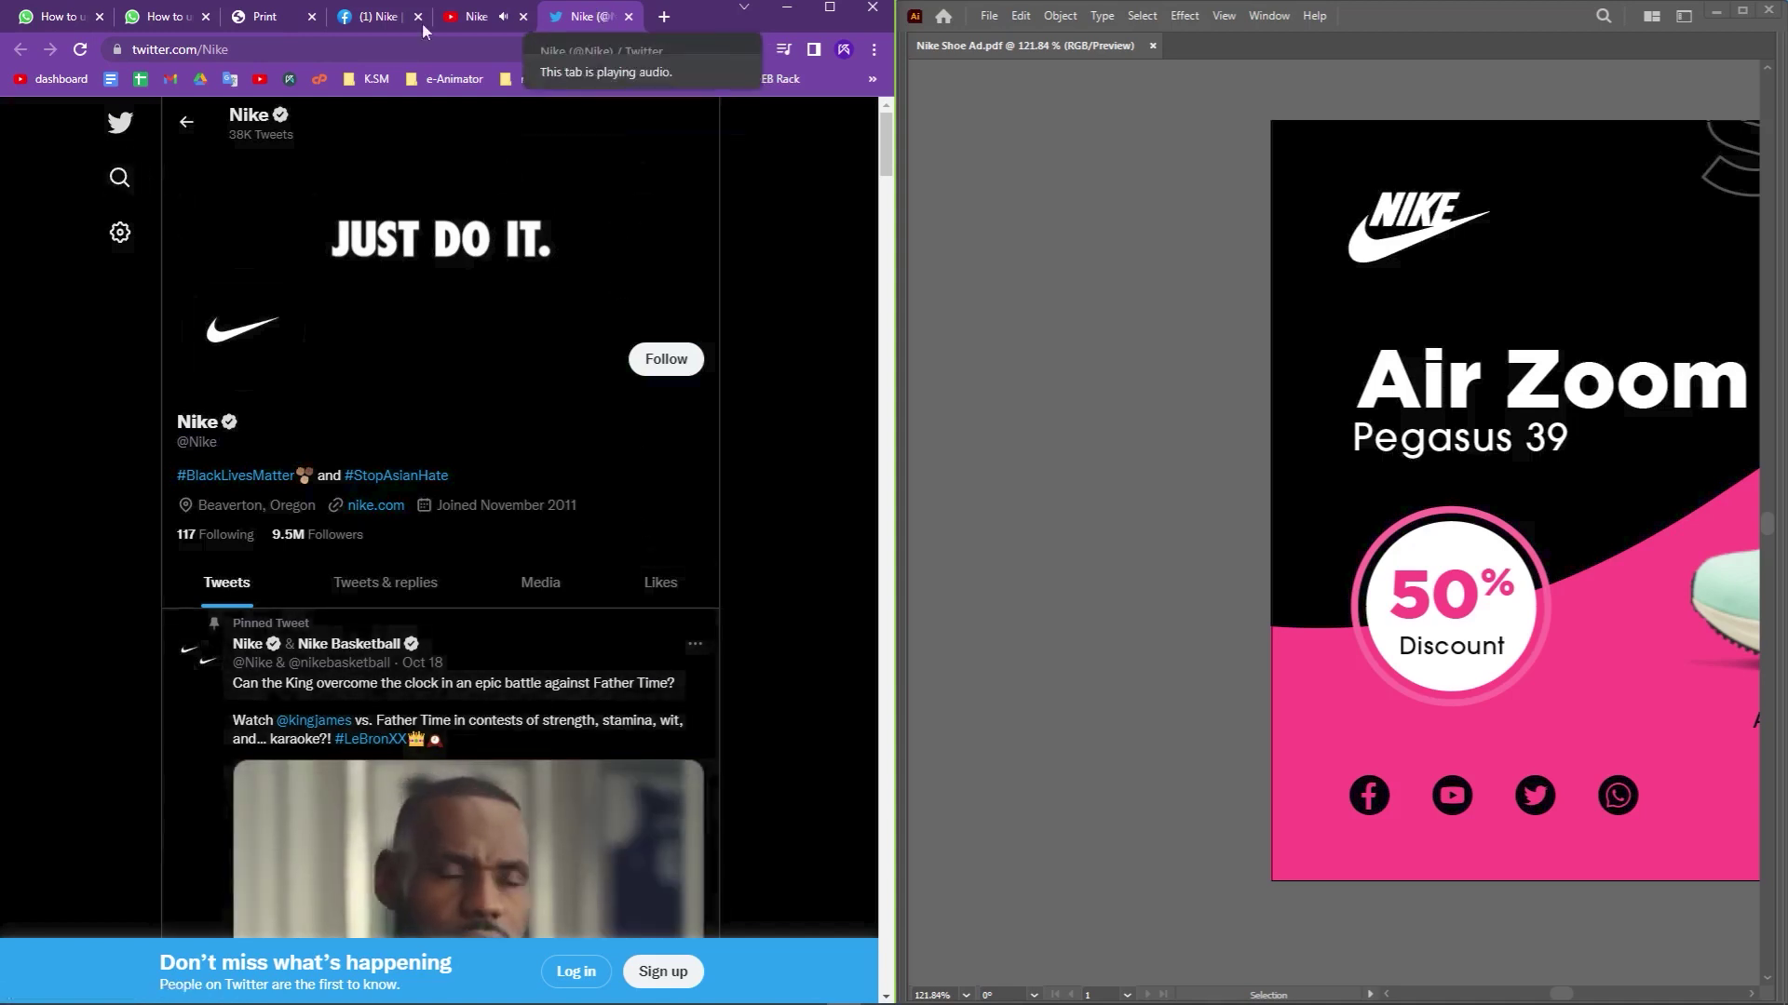
click(629, 16)
click(523, 16)
click(417, 16)
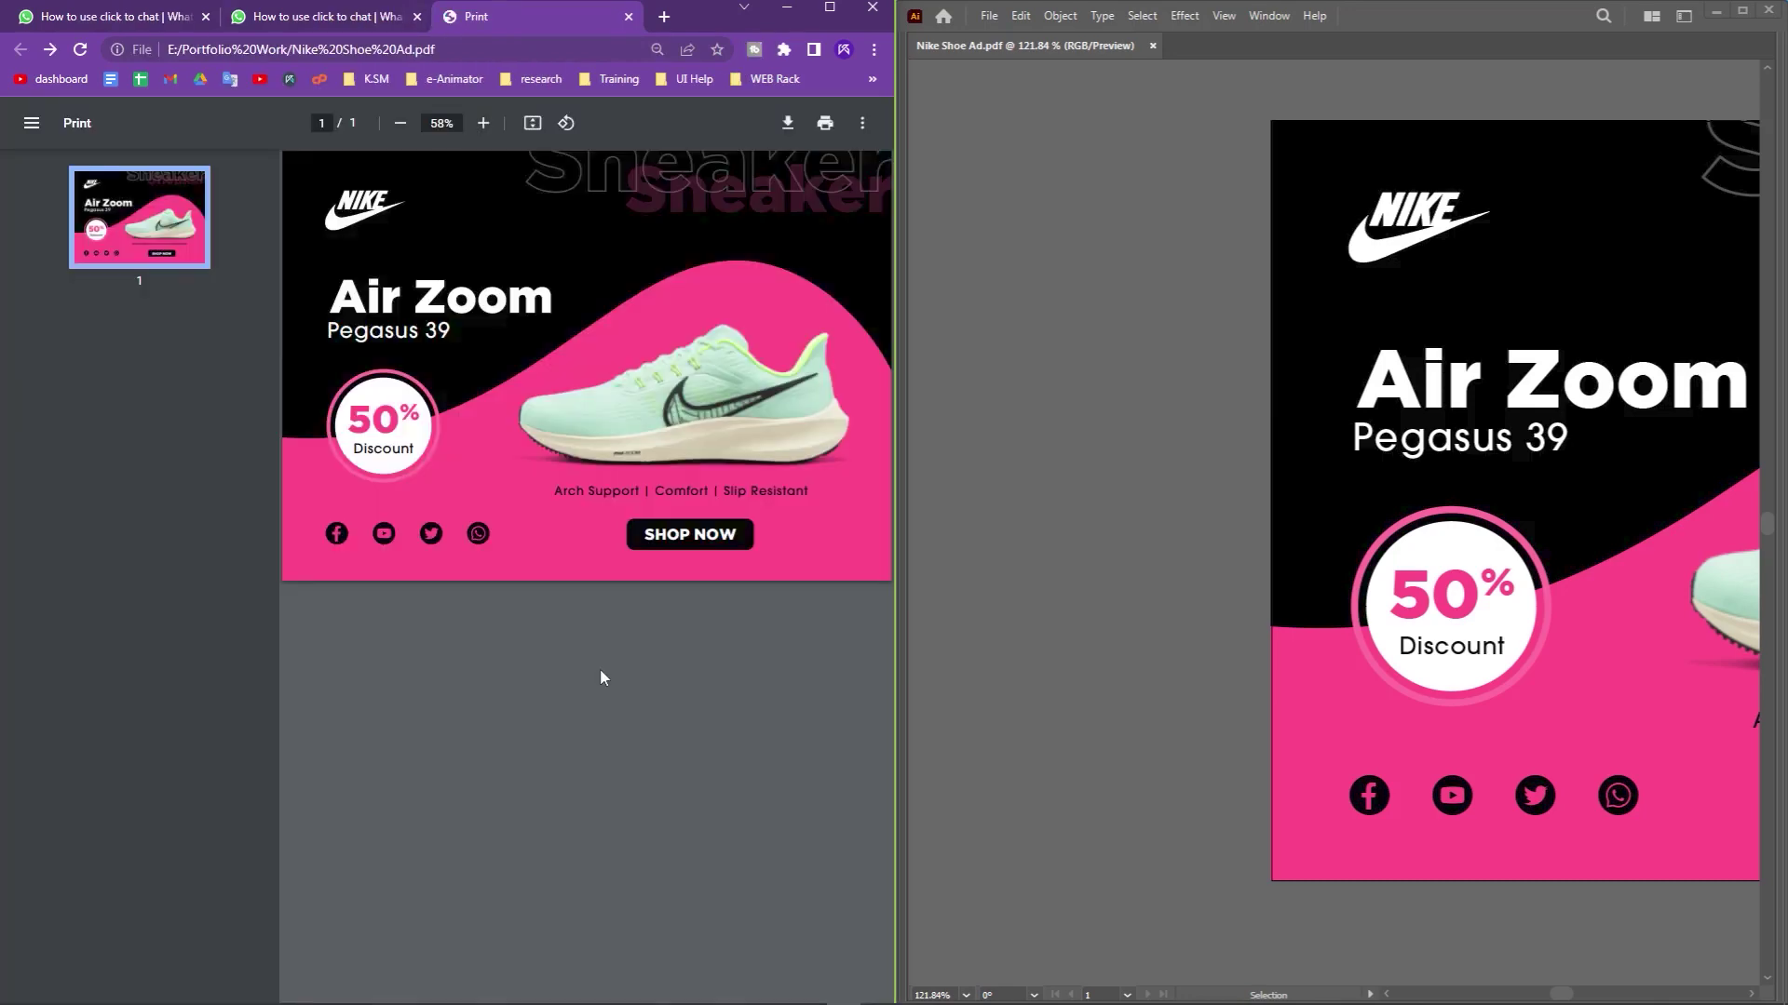
Test the WhatsApp icon link in the PDF and continue from its chat page into the WhatsApp application.
click(479, 543)
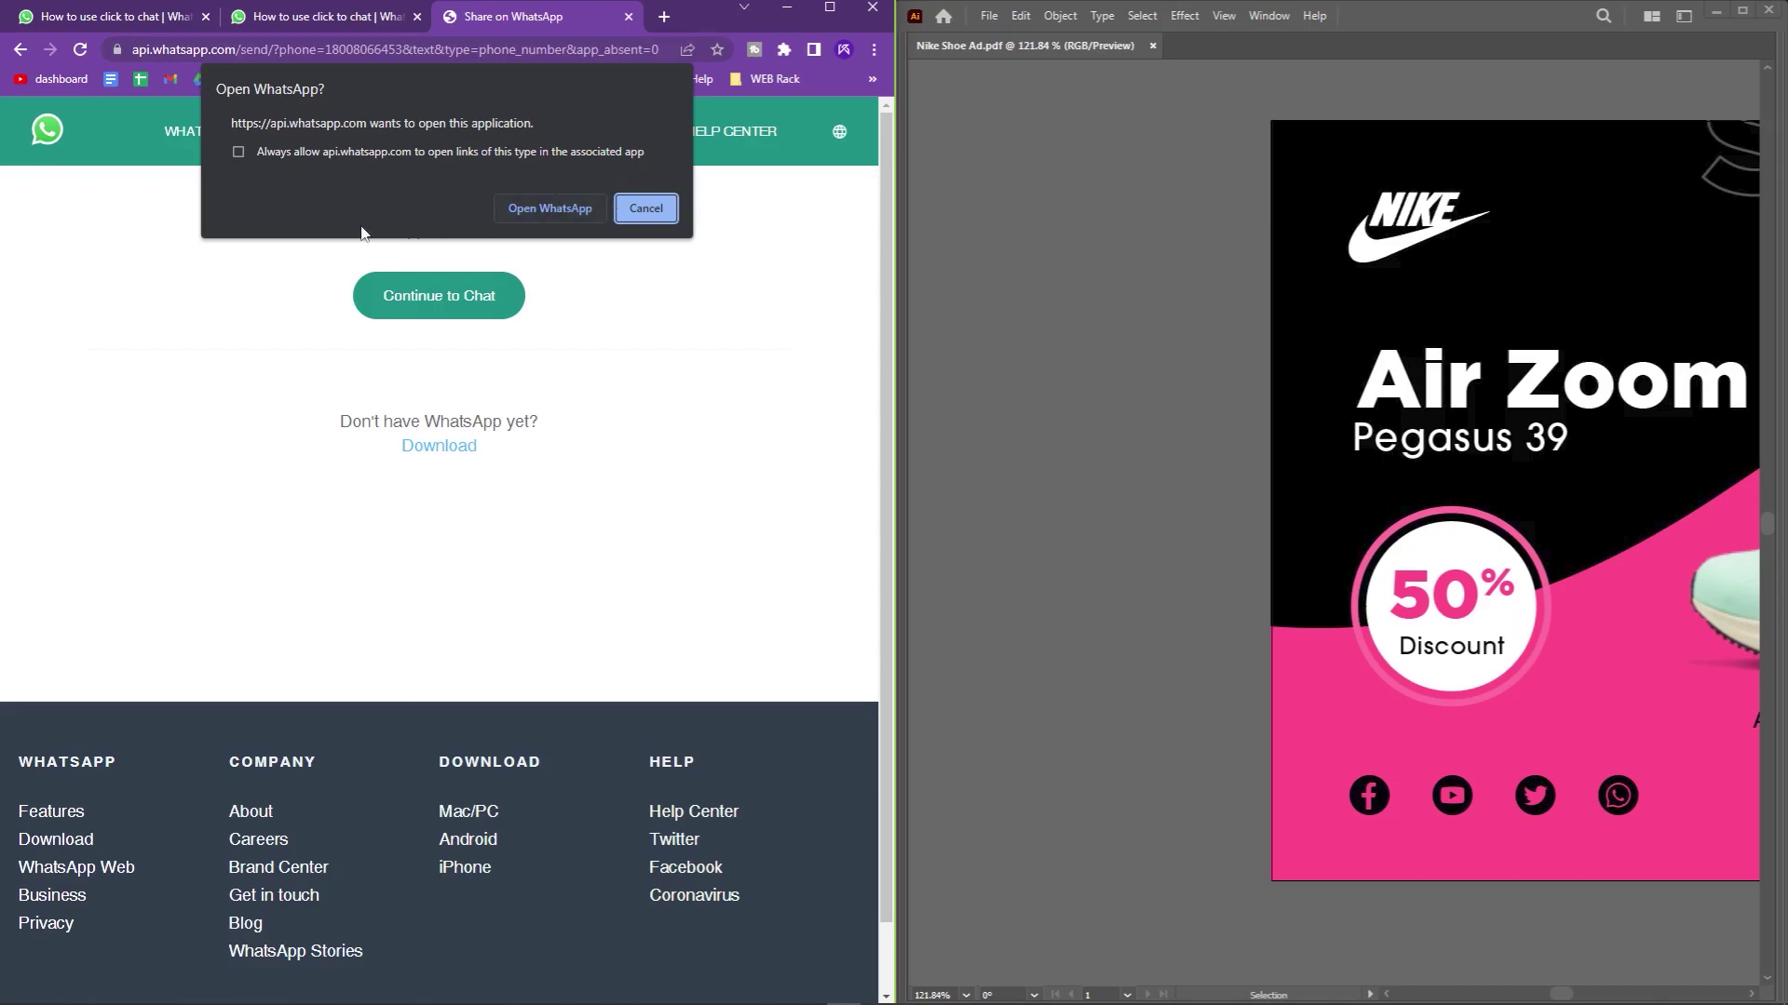
click(633, 209)
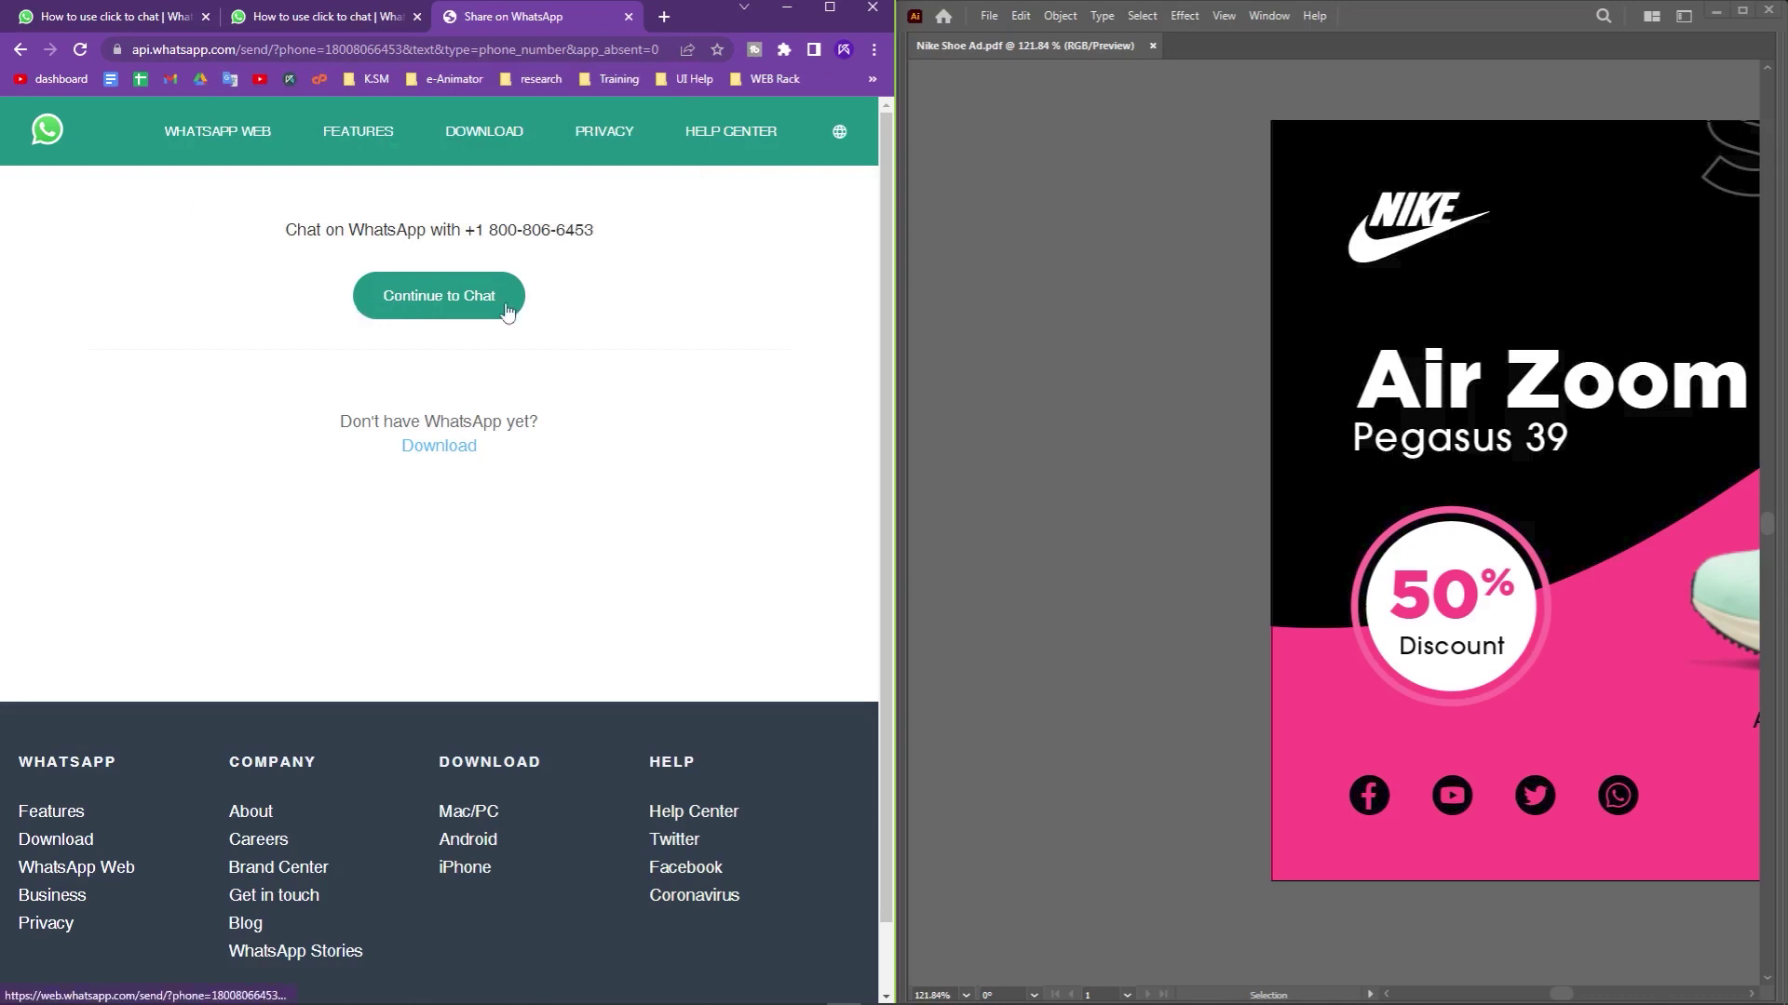
click(465, 298)
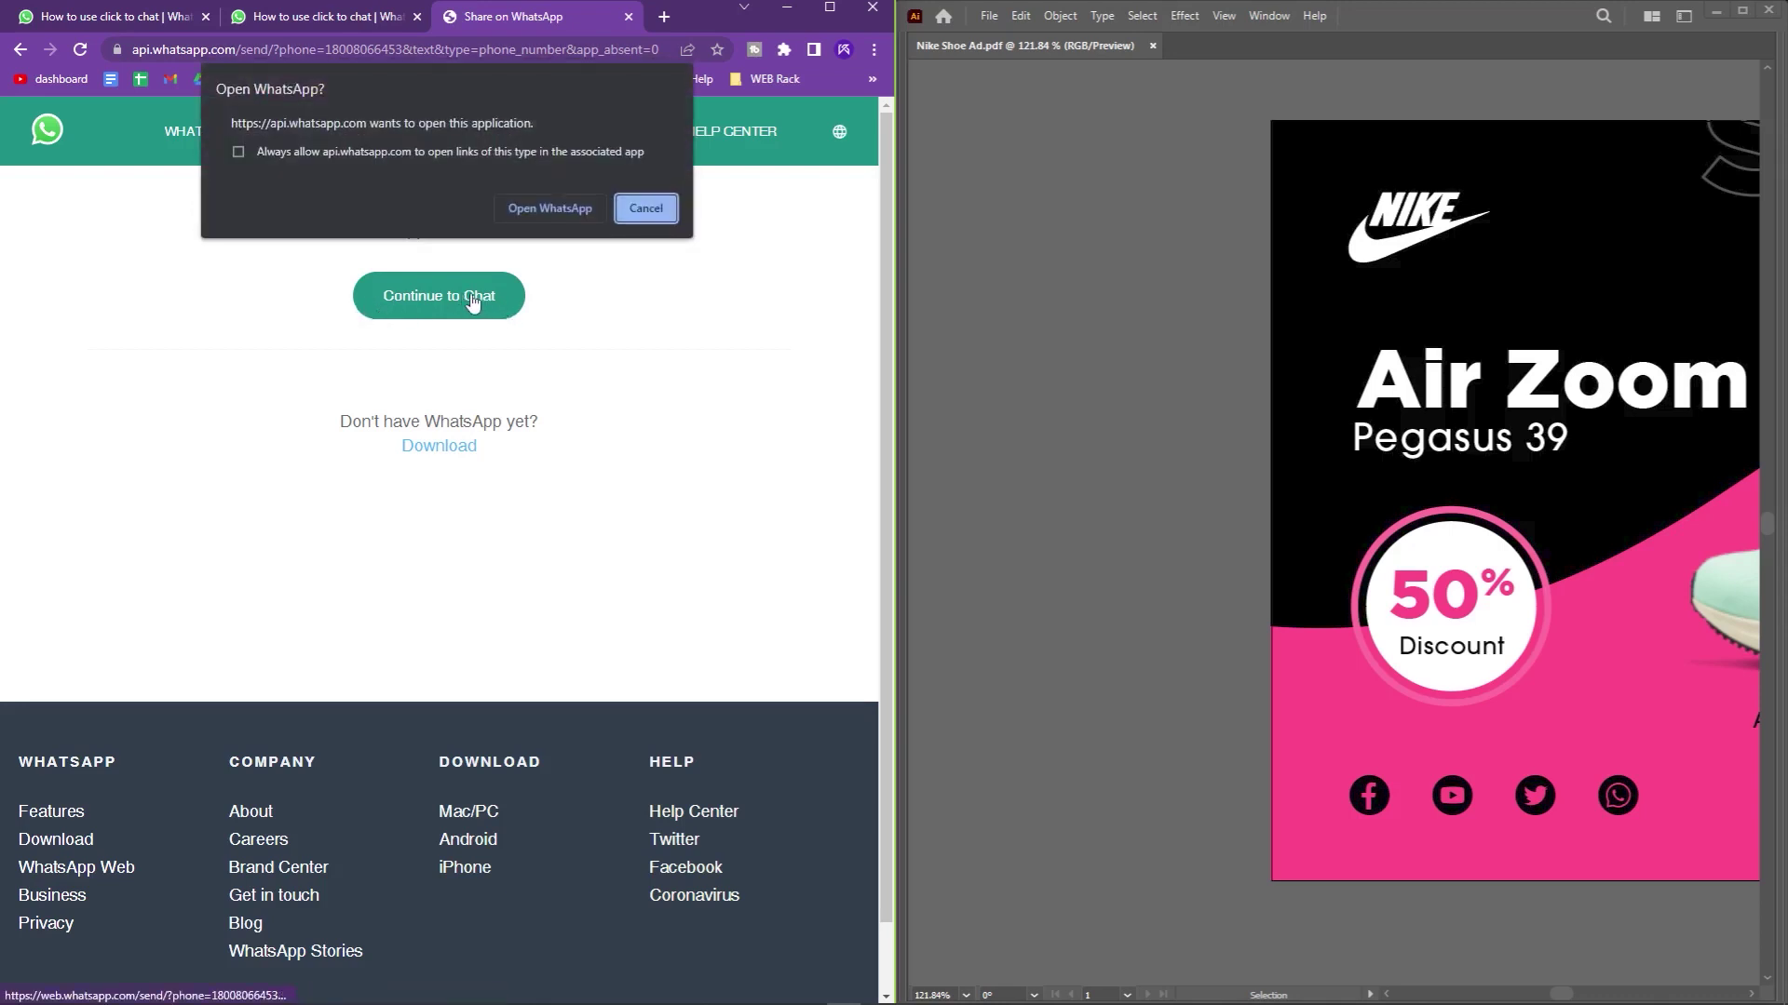
click(550, 208)
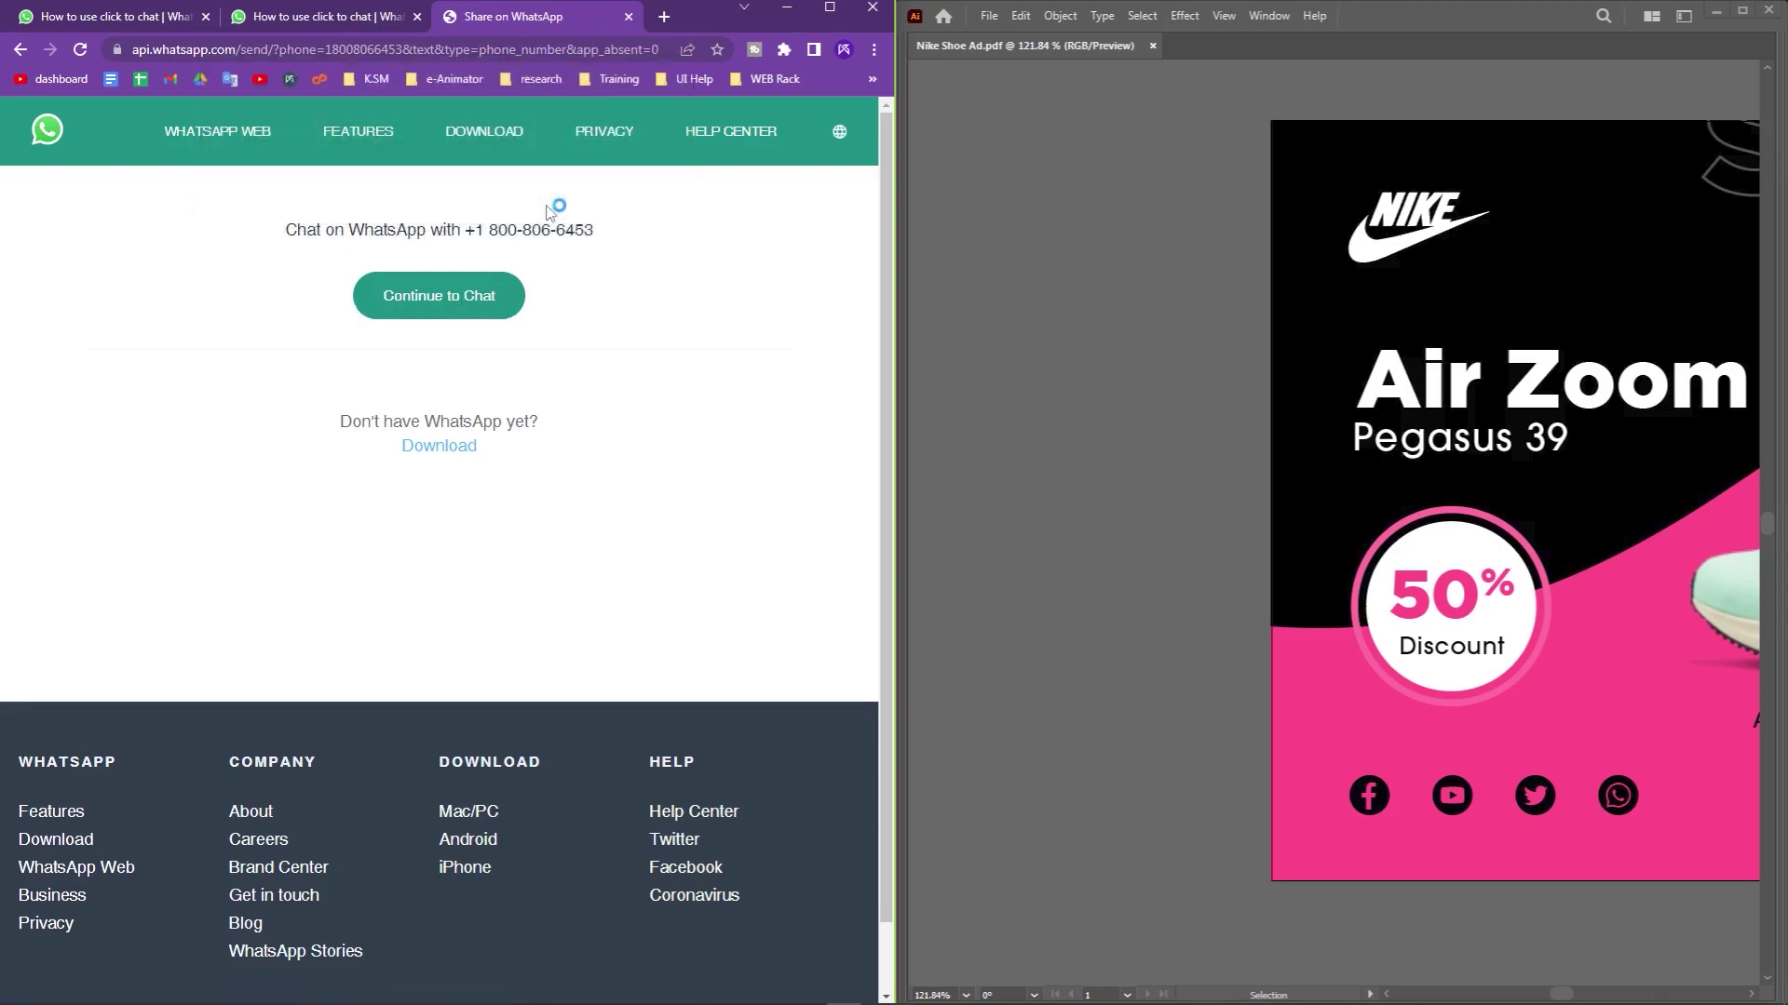